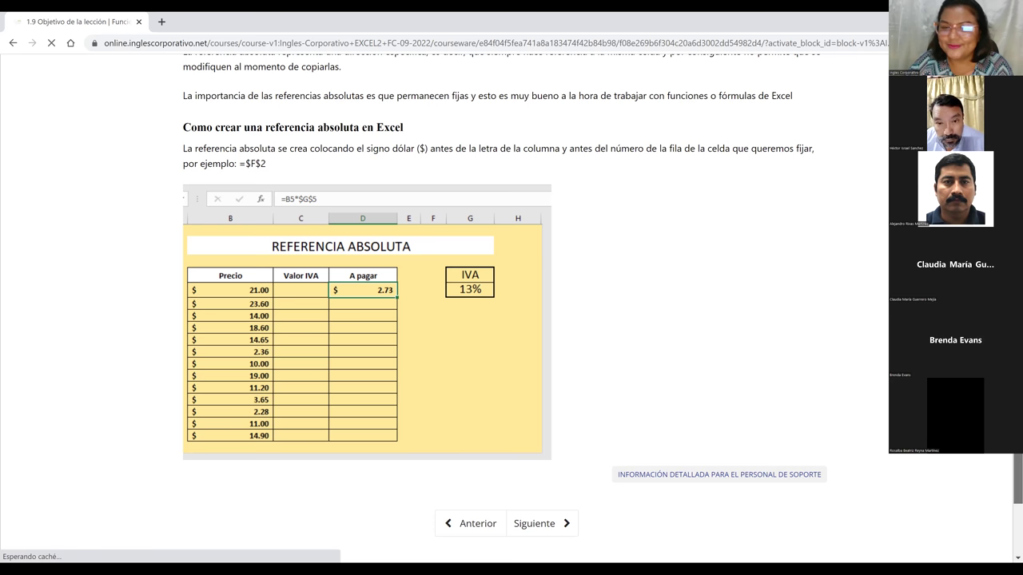
{"action": "scroll", "coordinate": [511, 301], "scroll_direction": "up", "scroll_amount": 1}
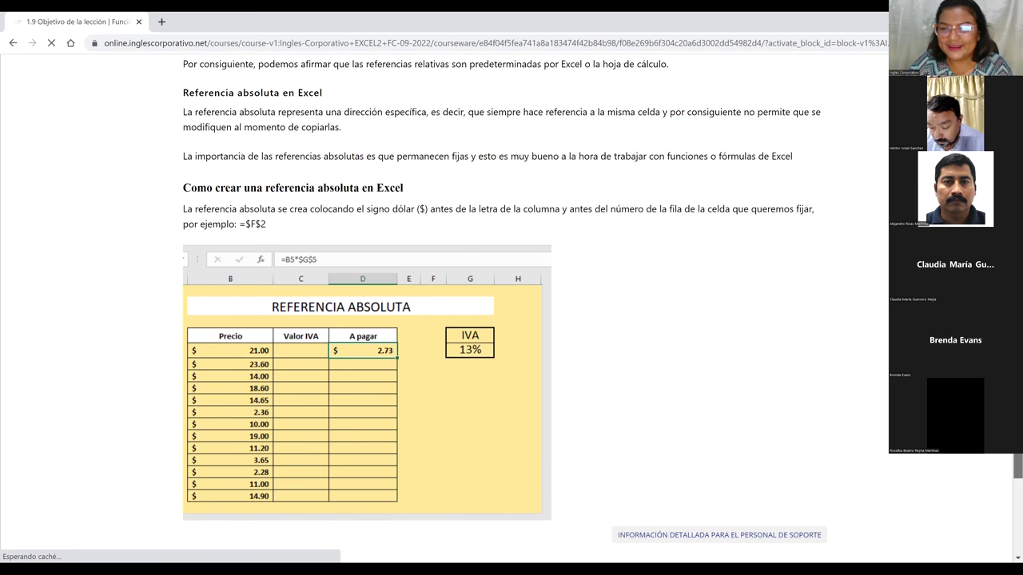
{"action": "scroll", "coordinate": [512, 300], "scroll_direction": "up", "scroll_amount": 1}
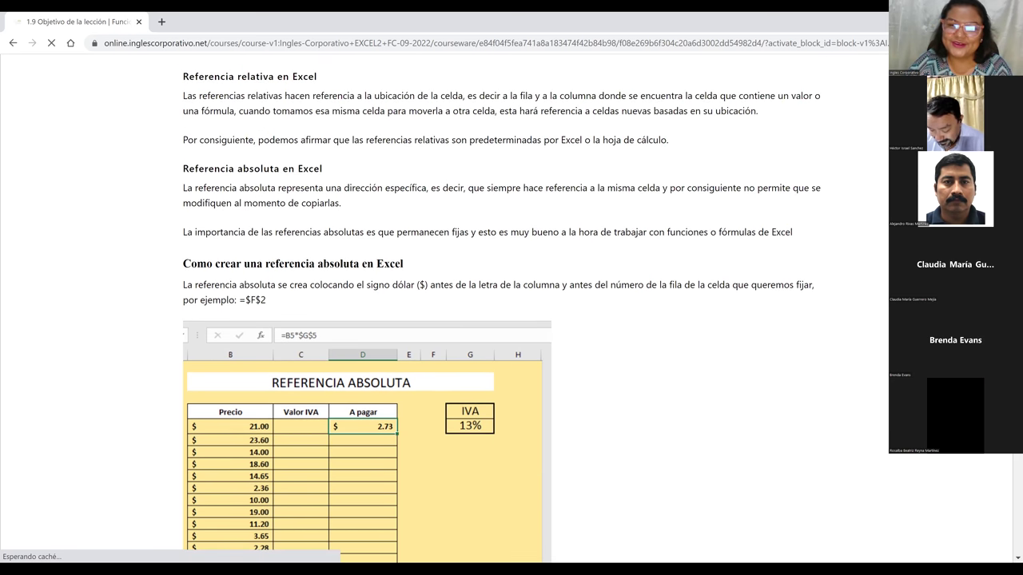
{"action": "scroll", "coordinate": [511, 300], "scroll_direction": "down", "scroll_amount": 2}
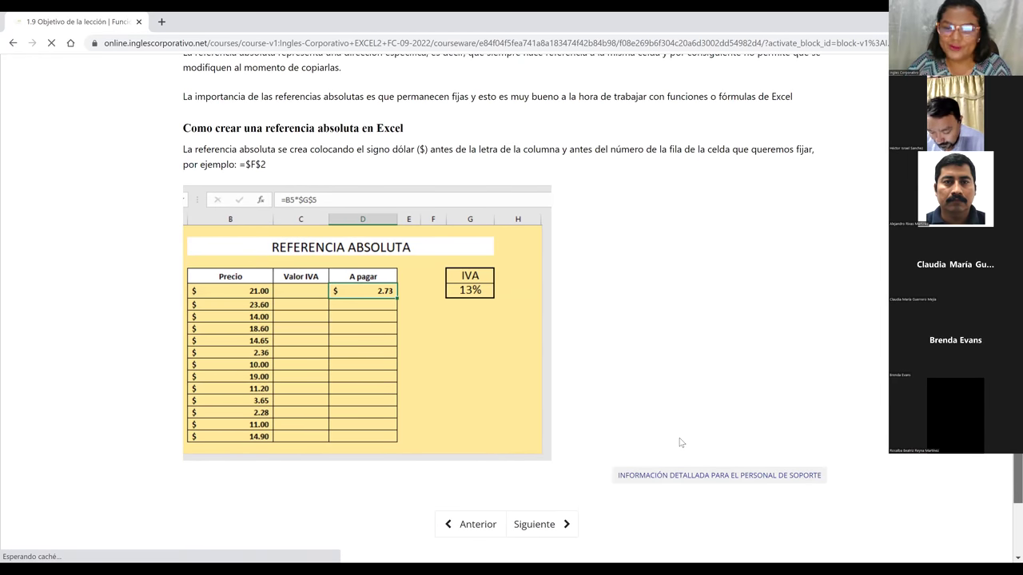
Advance to lesson 1.10 'Referencias Relativas y Absolutas' and bring its embedded YouTube video into view
{"action": "left_click", "coordinate": [534, 524]}
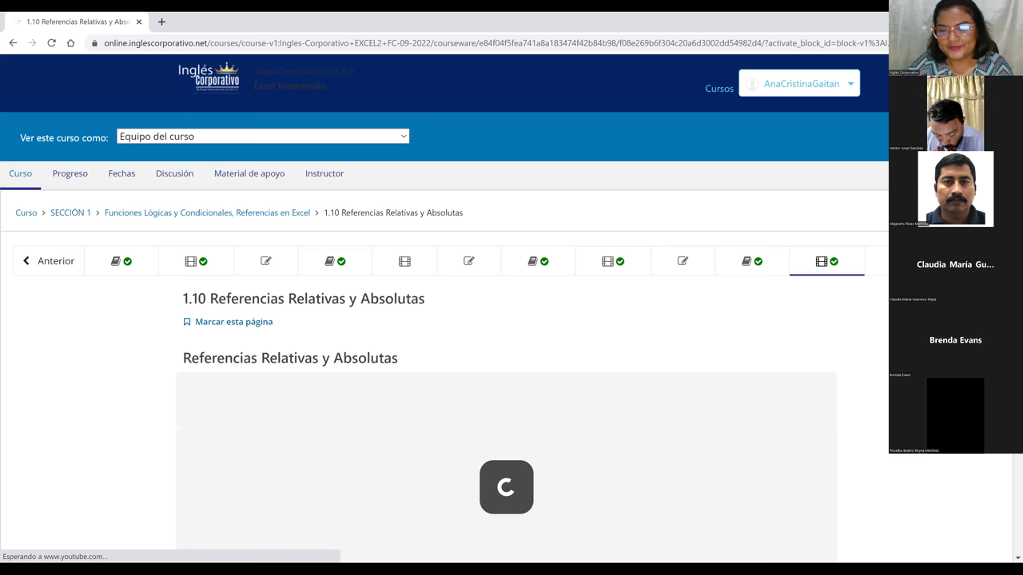
{"action": "scroll", "coordinate": [444, 319], "scroll_direction": "down", "scroll_amount": 2}
{"action": "scroll", "coordinate": [568, 140], "scroll_direction": "down", "scroll_amount": 1}
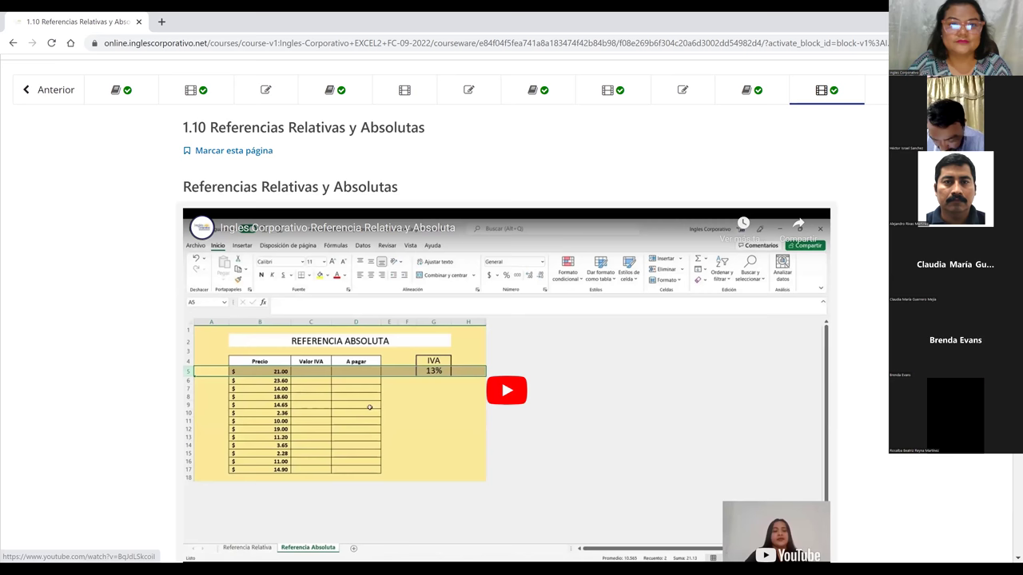
{"action": "scroll", "coordinate": [511, 303], "scroll_direction": "down", "scroll_amount": 2}
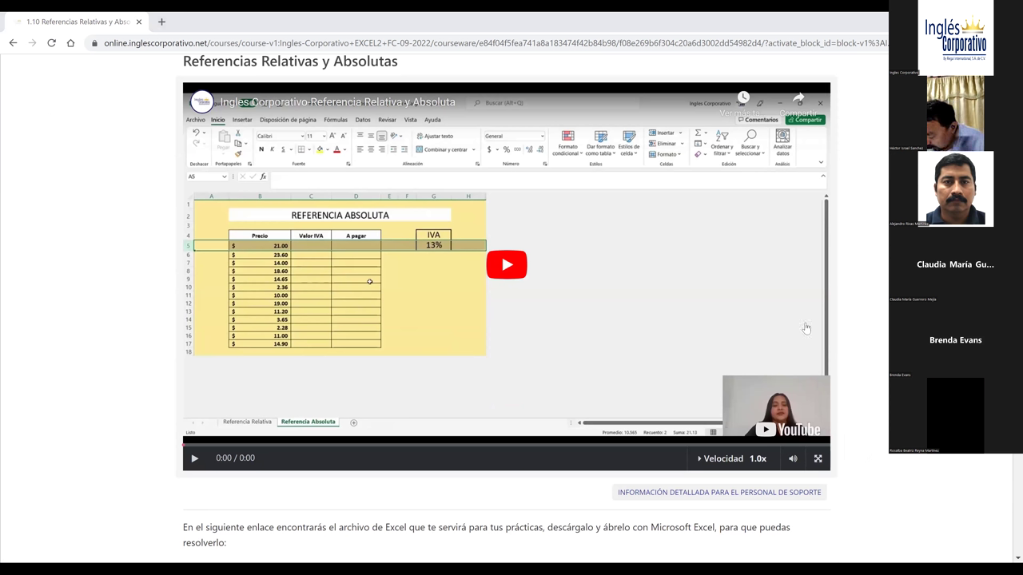
Switch the lesson 1.10 video to fullscreen and start playback
{"action": "double_click", "coordinate": [559, 274]}
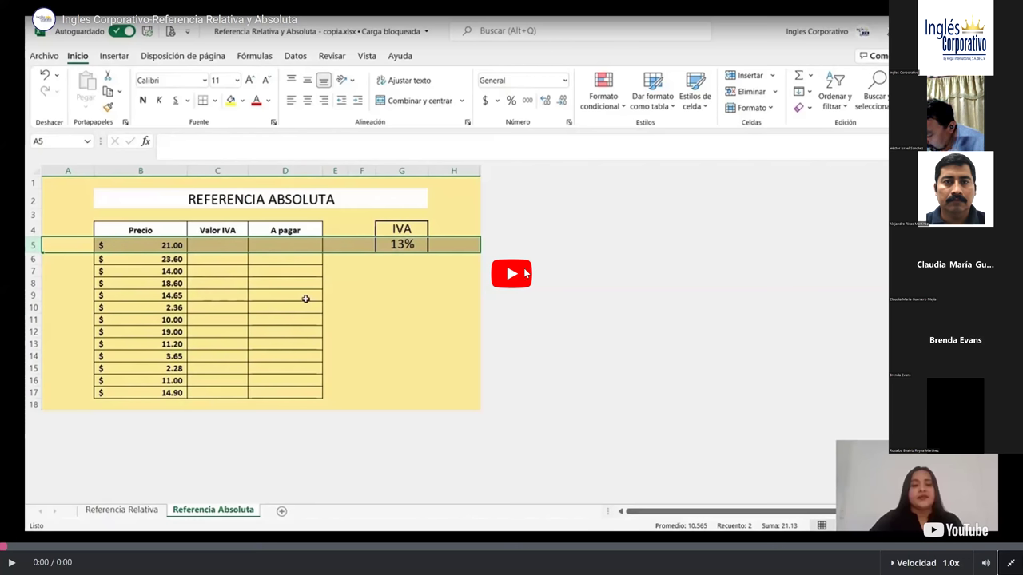
{"action": "left_click", "coordinate": [525, 273]}
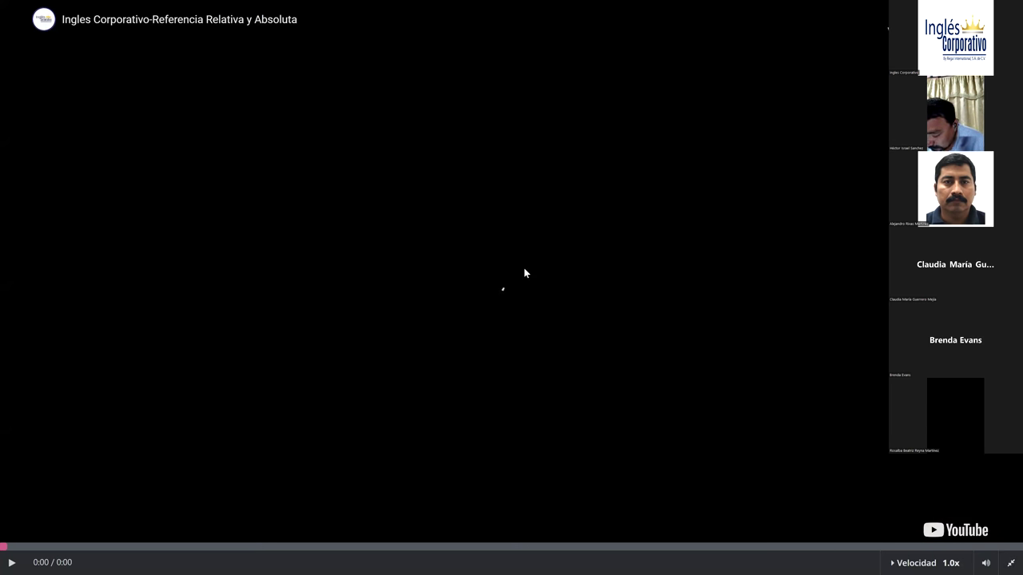
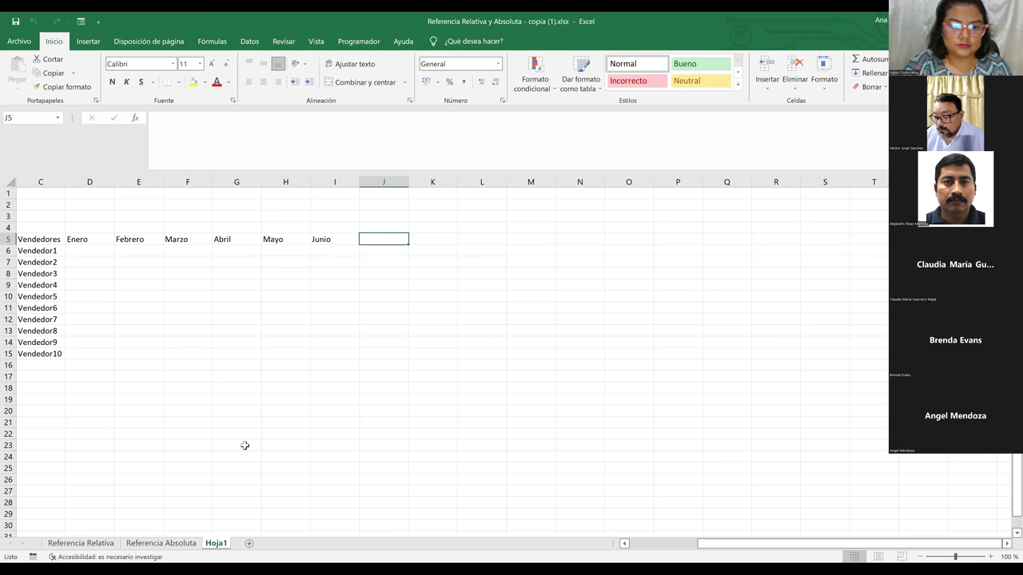
Move to the Referencia Relativa sheet with Ctrl+PgUp, showing the Precio and Unidades table
{"action": "key", "text": "ctrl+Page_Up"}
{"action": "key", "text": "ctrl+Page_Up"}
{"action": "left_click", "coordinate": [389, 416]}
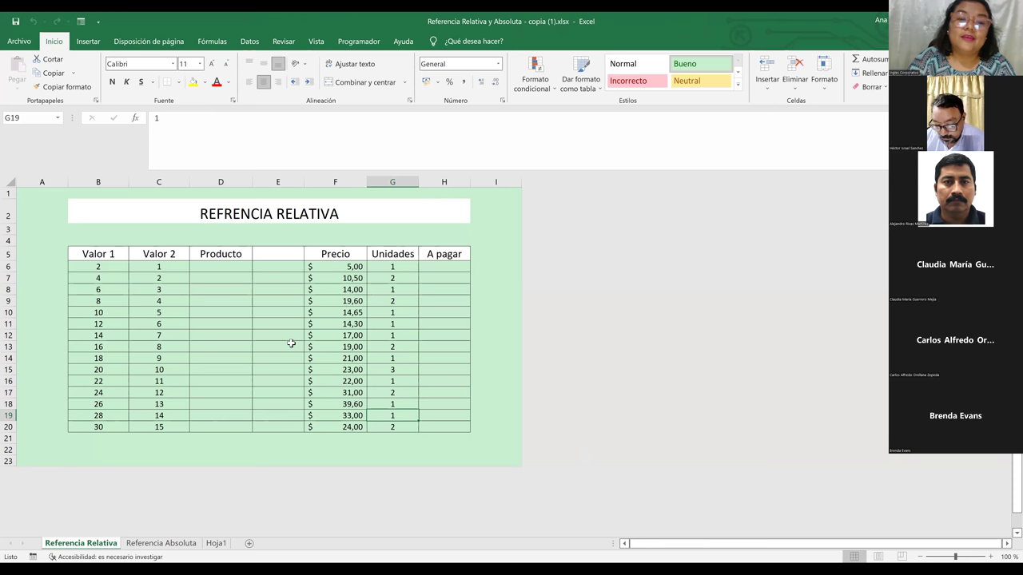
{"action": "left_click", "coordinate": [307, 275]}
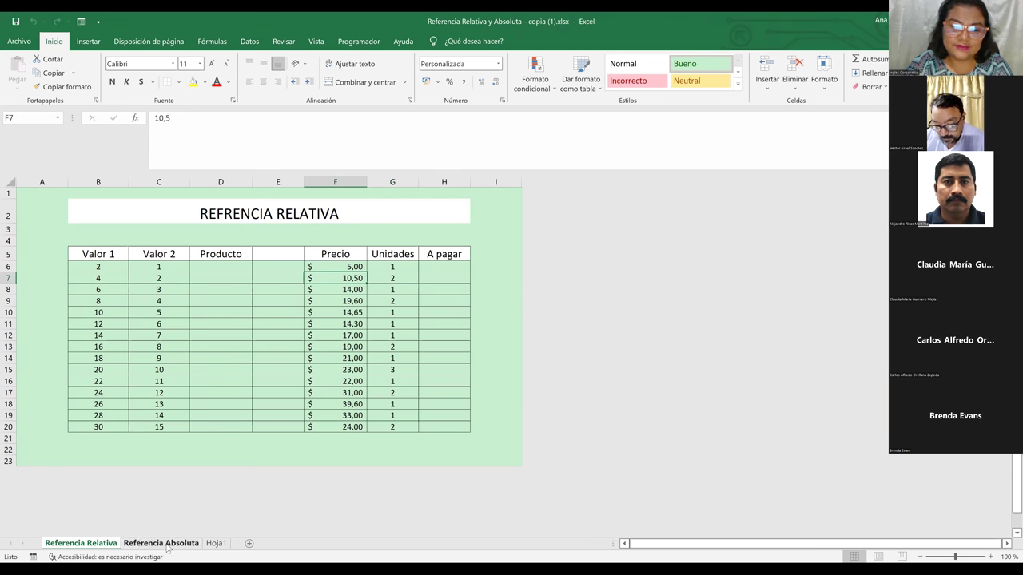
{"action": "left_click", "coordinate": [128, 546]}
{"action": "left_click", "coordinate": [110, 546]}
{"action": "key", "text": "ctrl+Page_Down"}
{"action": "key", "text": "ctrl+Page_Up"}
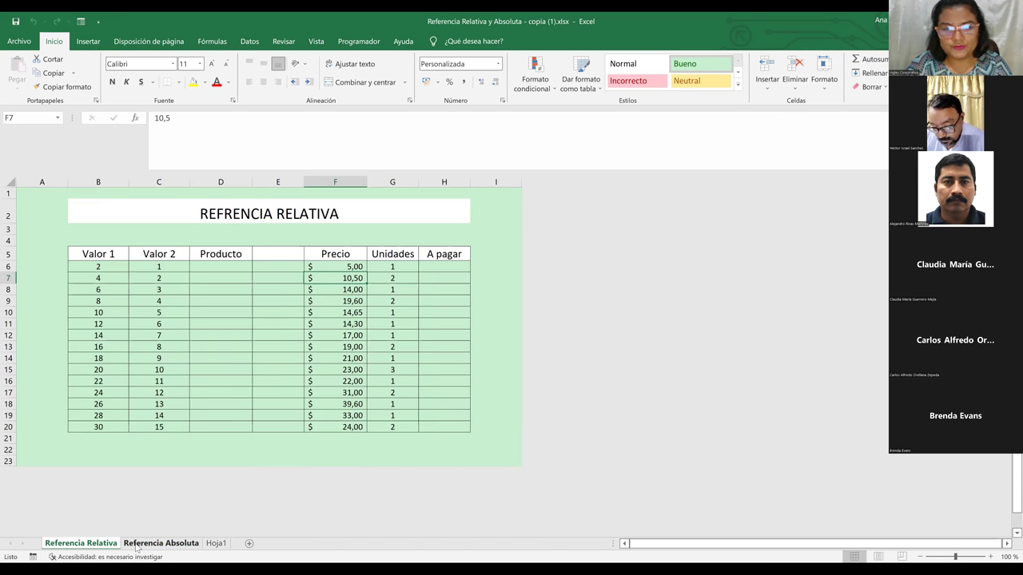
{"action": "left_click", "coordinate": [136, 547]}
{"action": "left_click", "coordinate": [96, 546]}
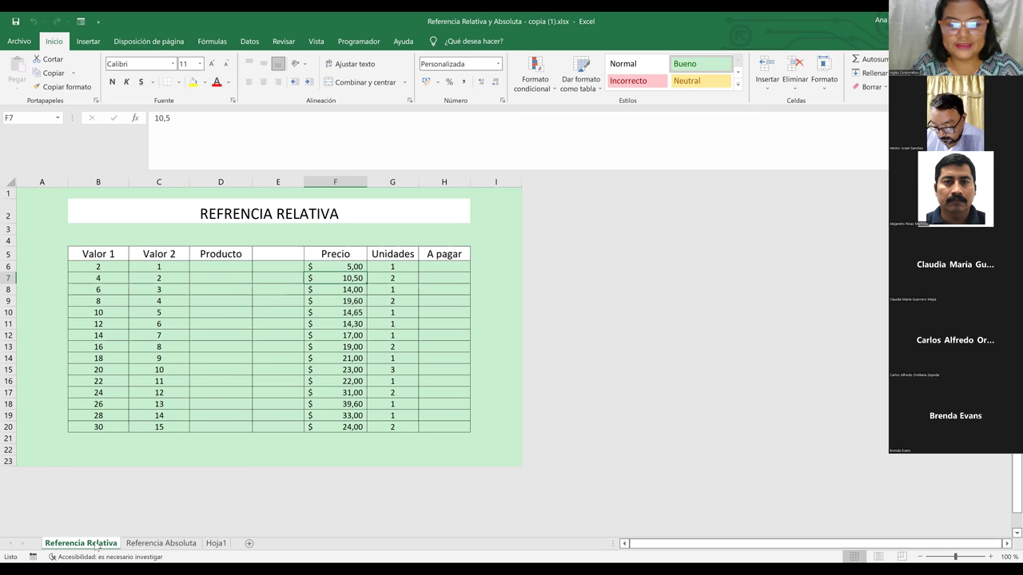
{"action": "left_click", "coordinate": [349, 267]}
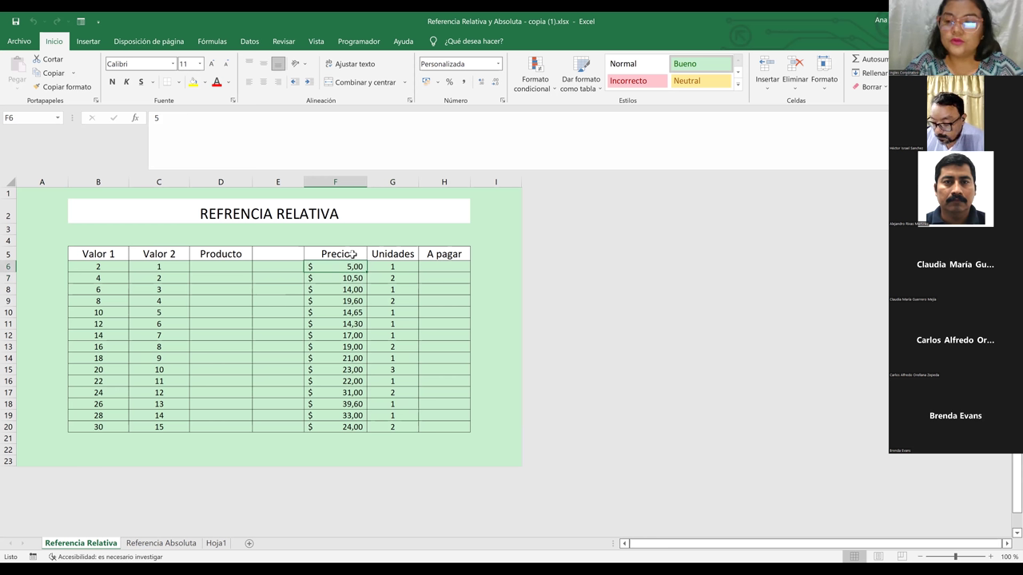
{"action": "left_click", "coordinate": [352, 253]}
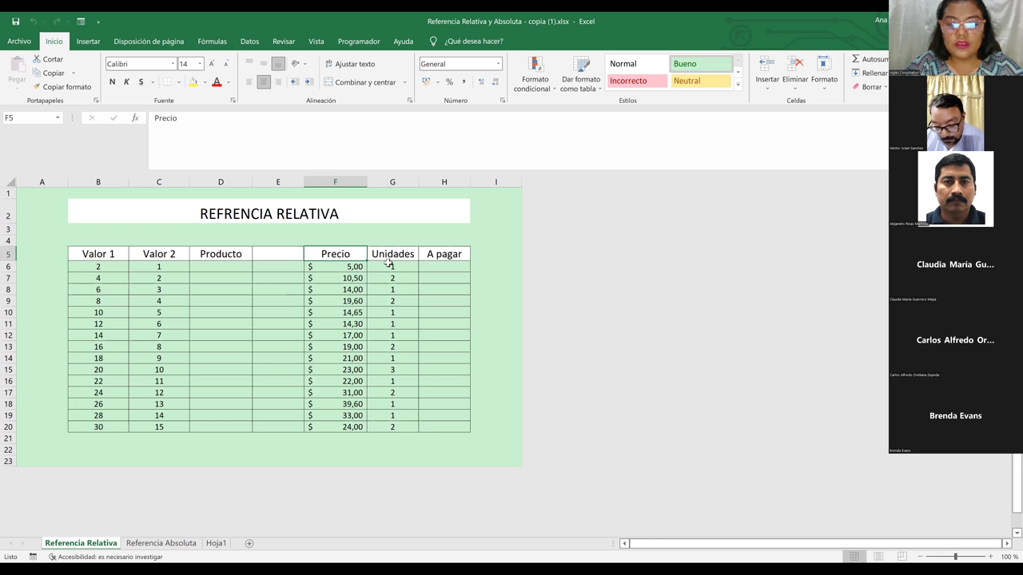
{"action": "left_click", "coordinate": [396, 254]}
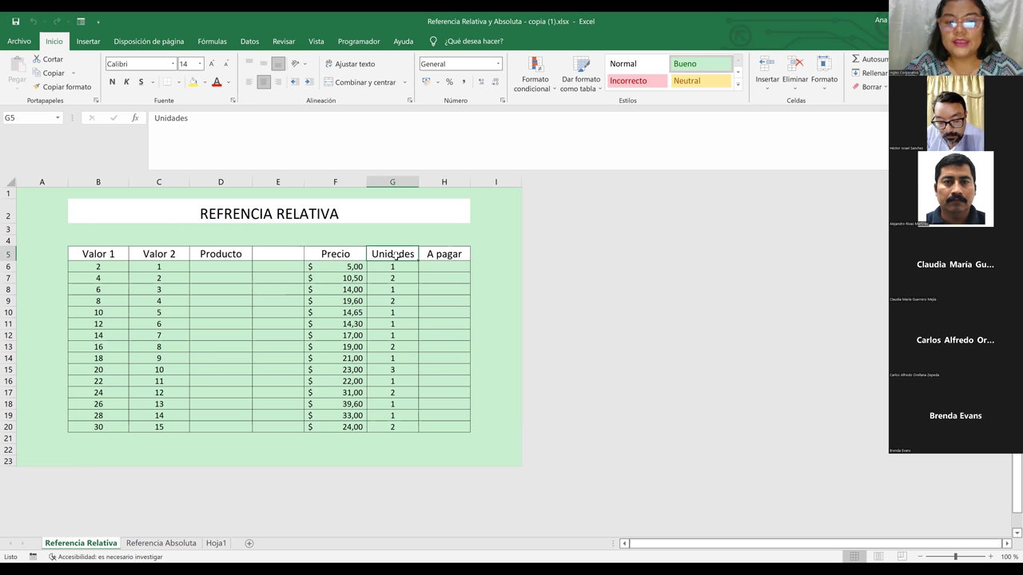
{"action": "left_click", "coordinate": [449, 265]}
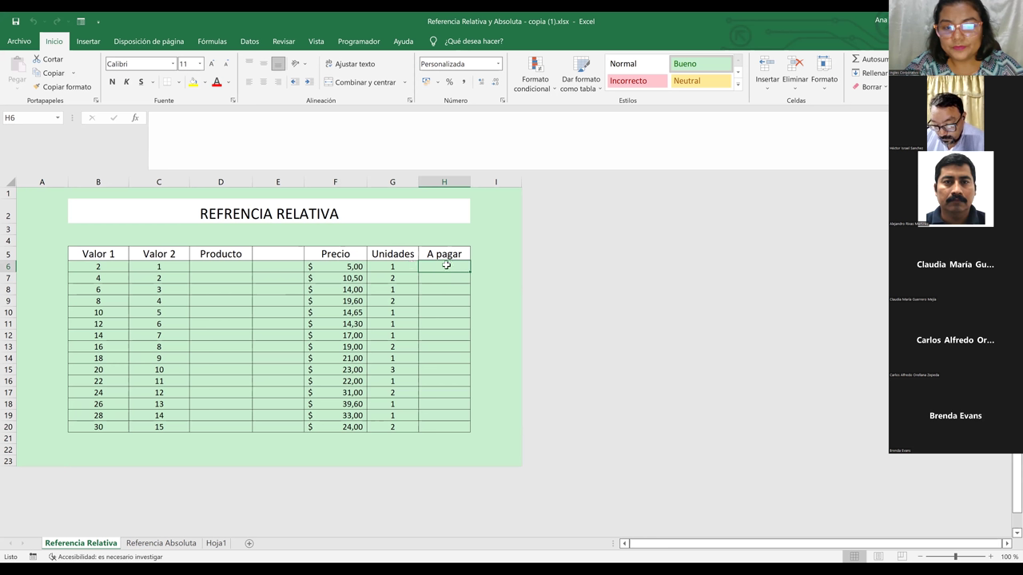
{"action": "left_click", "coordinate": [348, 268]}
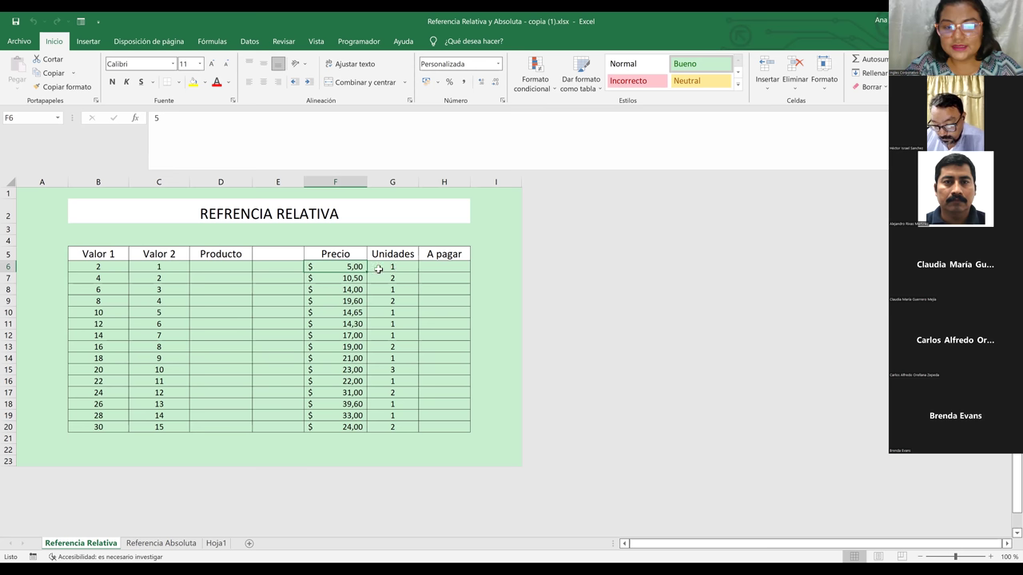
{"action": "left_click", "coordinate": [387, 269]}
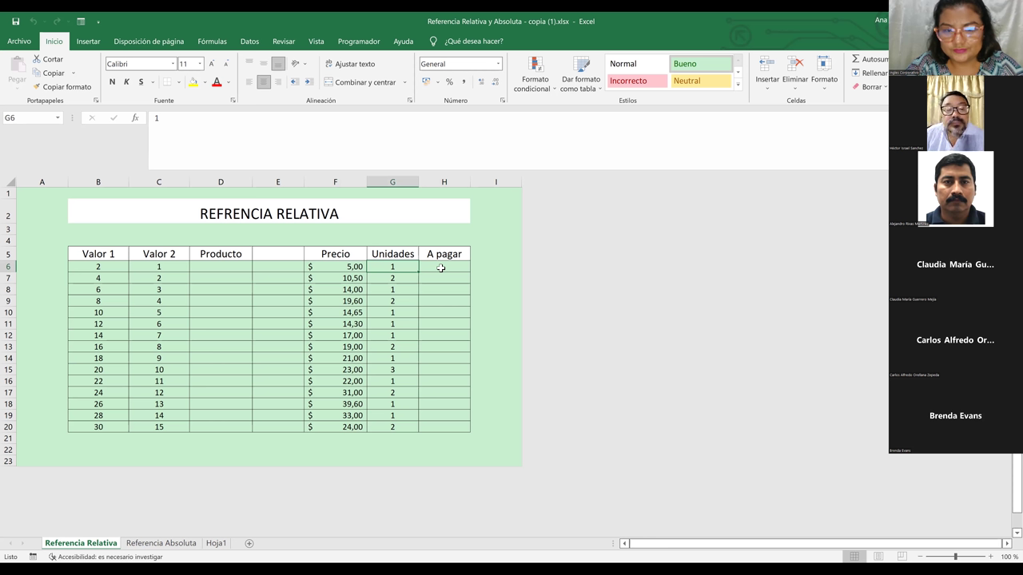
{"action": "left_click", "coordinate": [440, 268]}
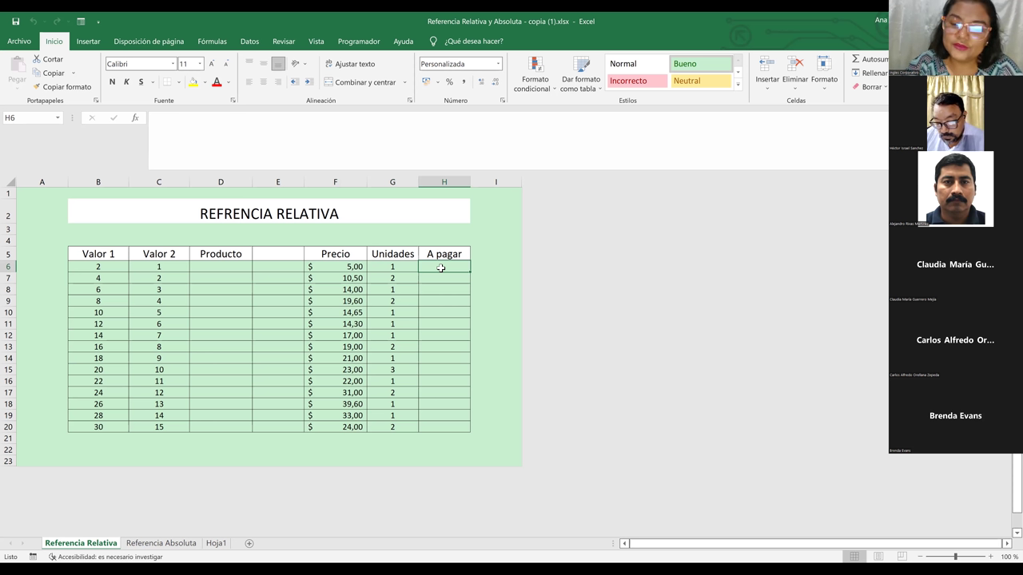
Enter the fixed formula =5*1 in H6 so the first A pagar shows $ 5,00
{"action": "type", "text": "="}
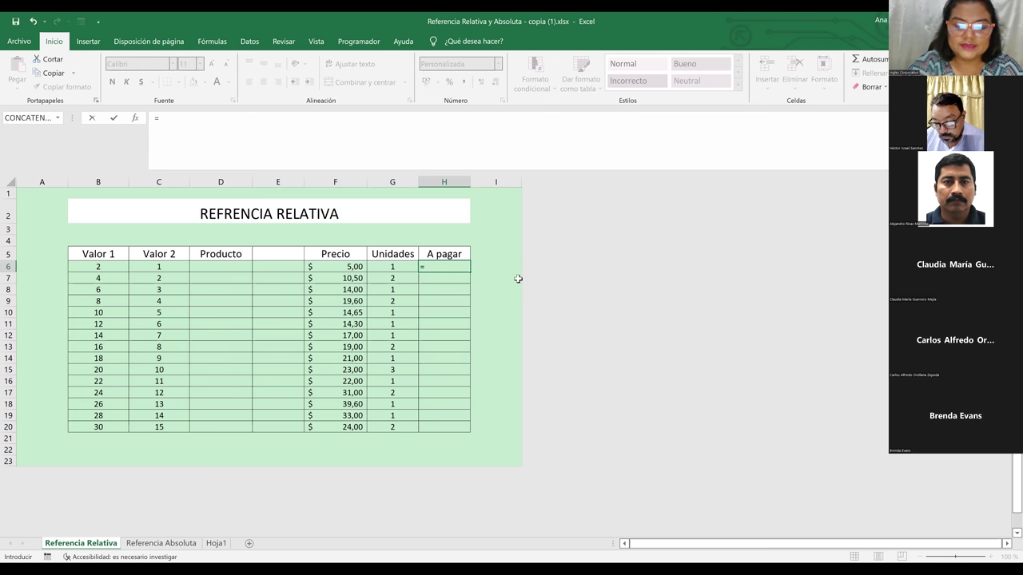
{"action": "type", "text": "5"}
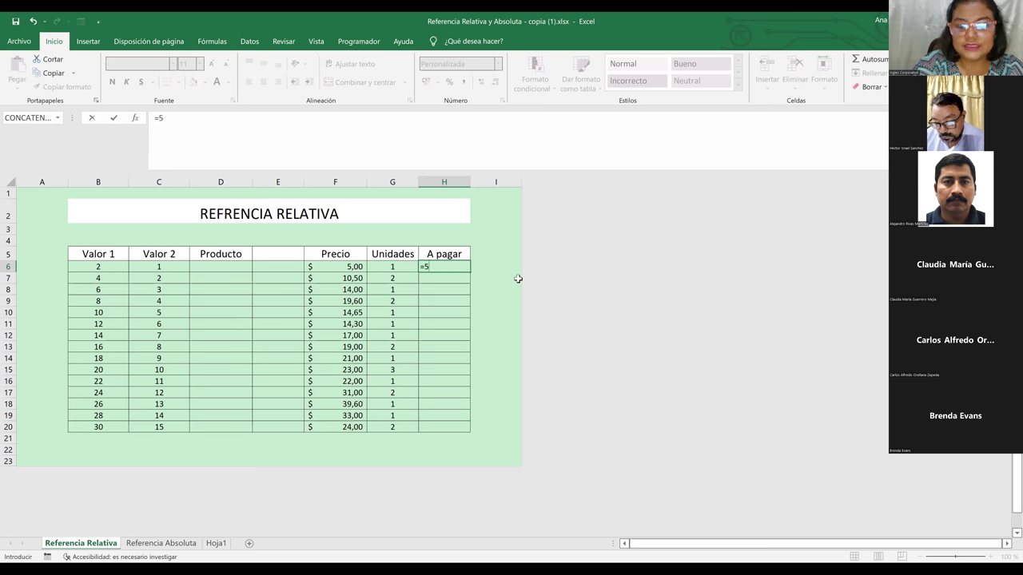
{"action": "type", "text": "*"}
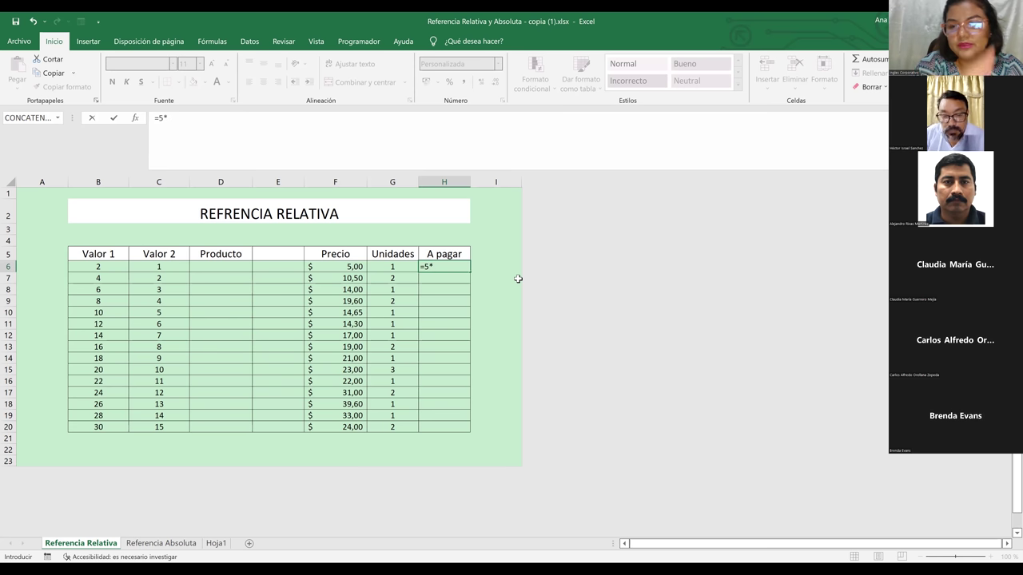
{"action": "type", "text": "1"}
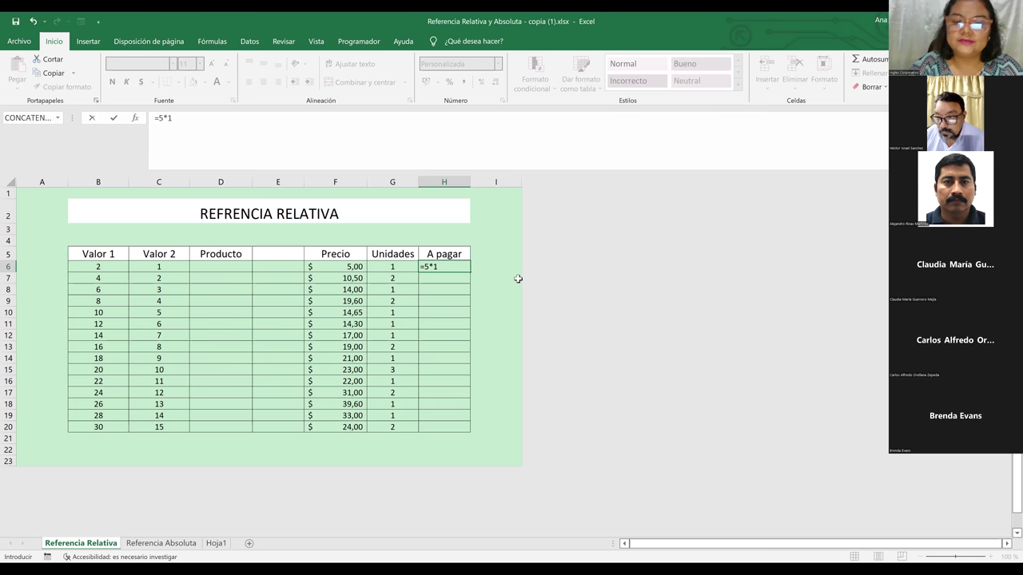
{"action": "key", "text": "Return"}
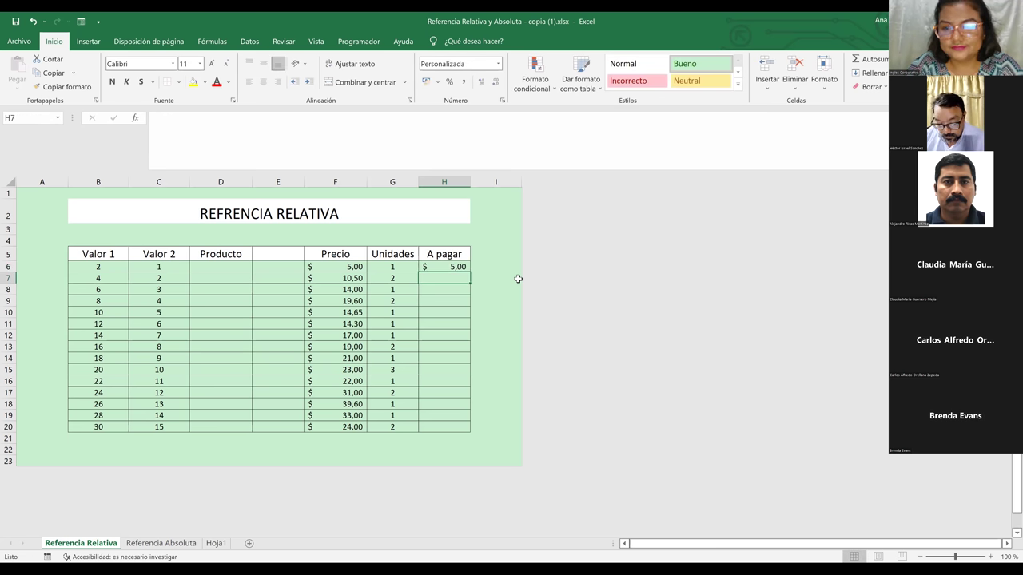
{"action": "left_click", "coordinate": [456, 266]}
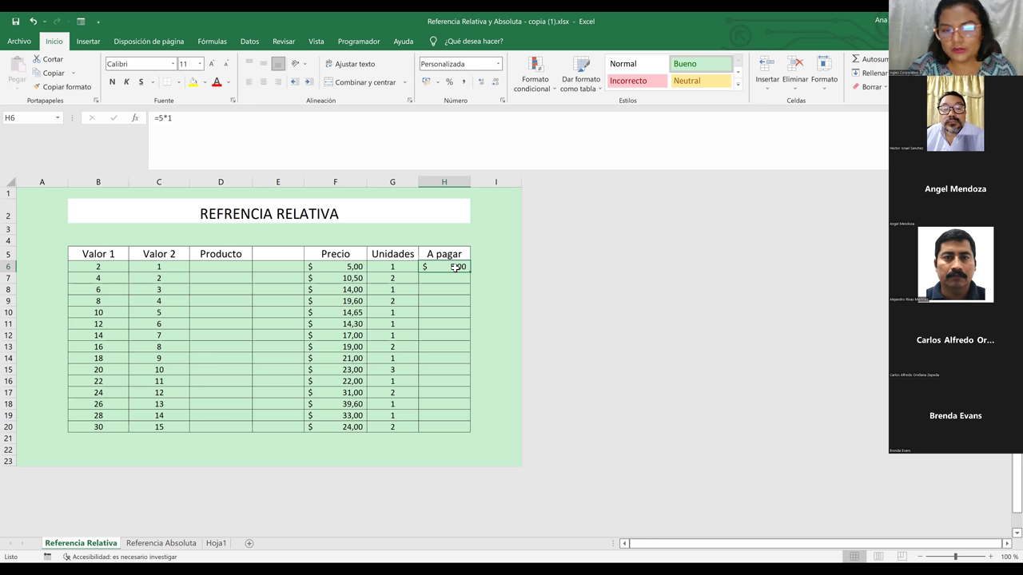
Change the first Precio in F6 to 10
{"action": "left_click", "coordinate": [454, 279]}
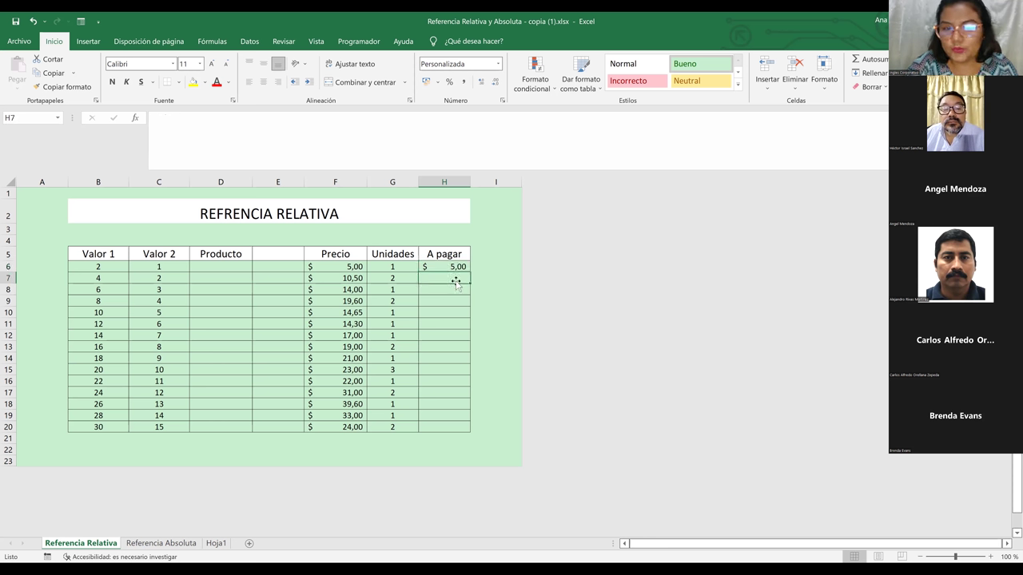
{"action": "left_click", "coordinate": [351, 267]}
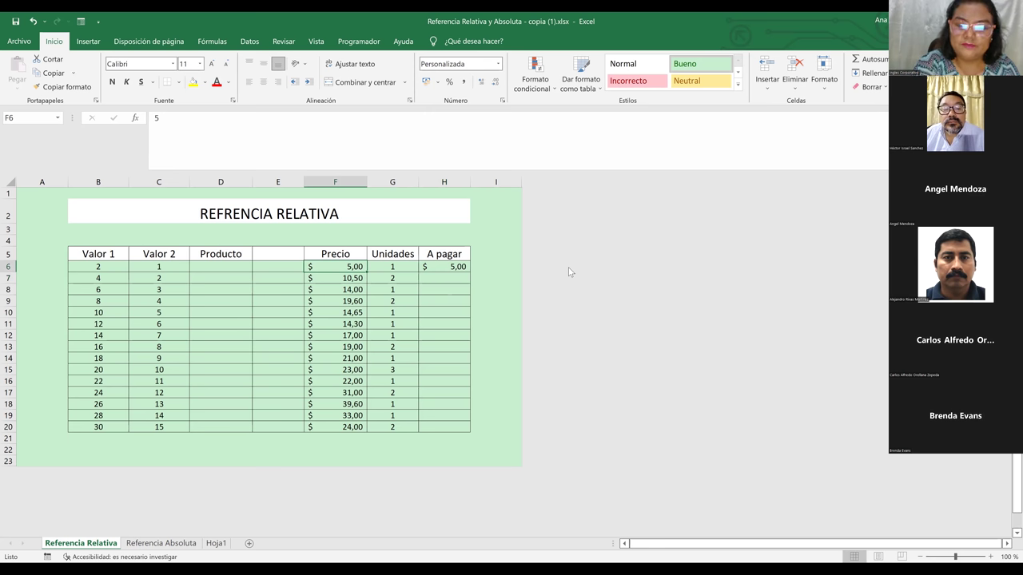
{"action": "type", "text": "10"}
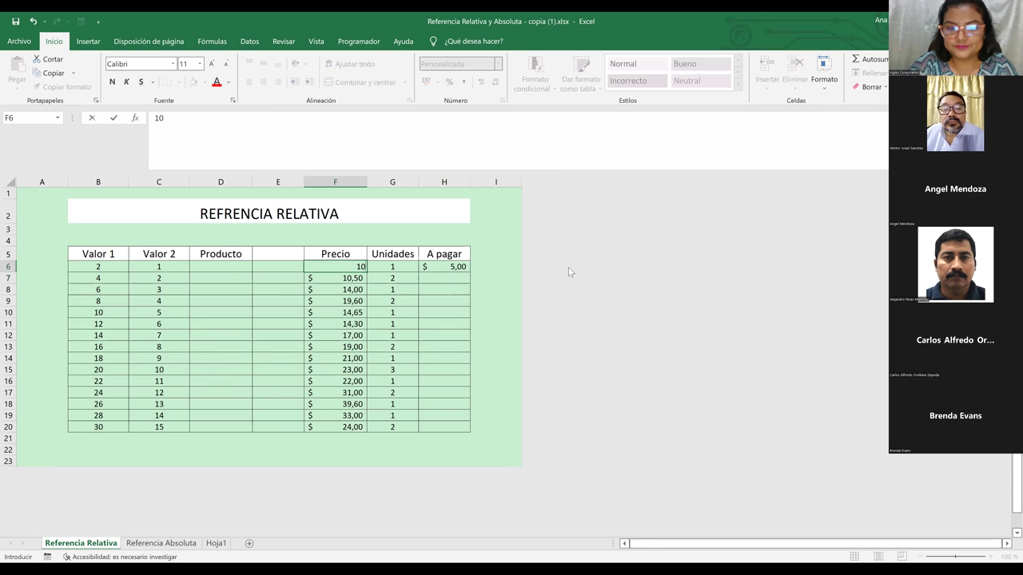
{"action": "key", "text": "Return"}
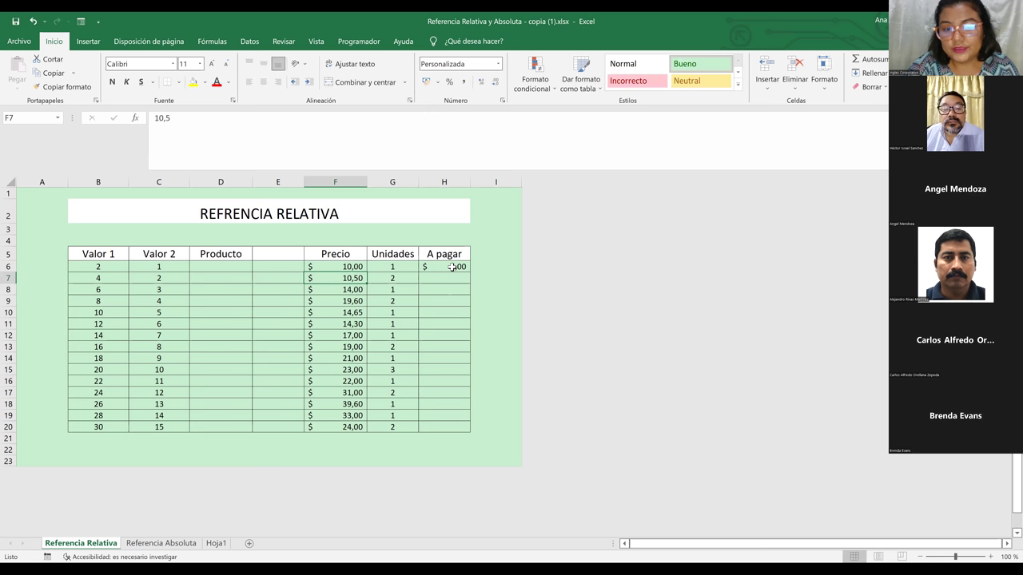
Clear the hard-coded 5*1 from H6 and begin a new formula there
{"action": "left_click", "coordinate": [451, 268]}
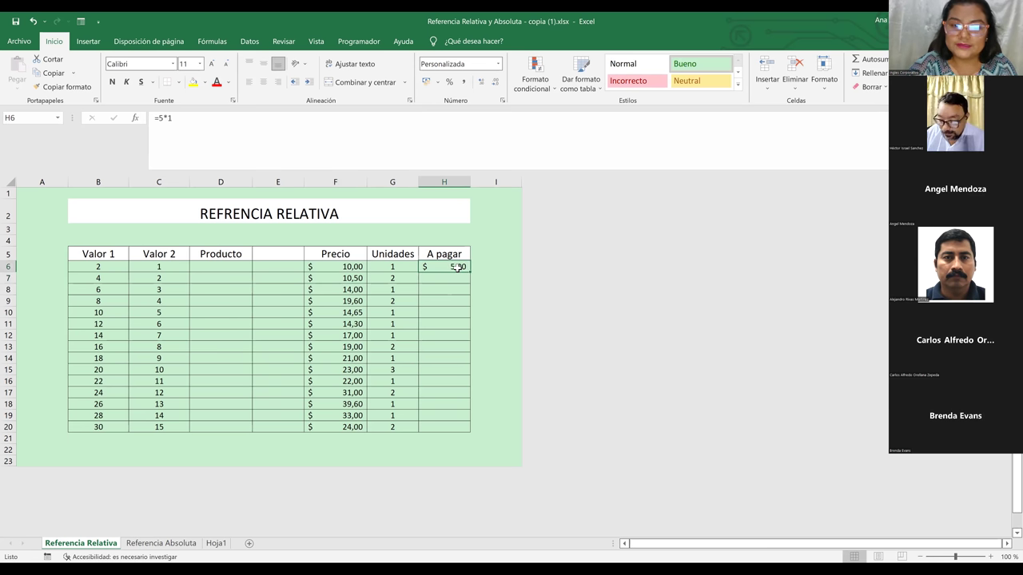
{"action": "key", "text": "BackSpace"}
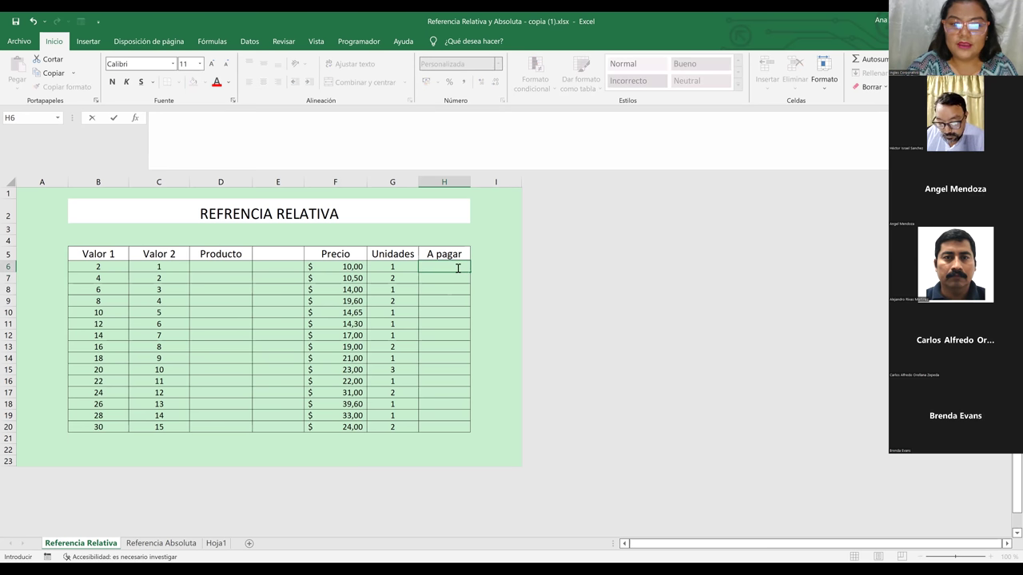
{"action": "type", "text": "="}
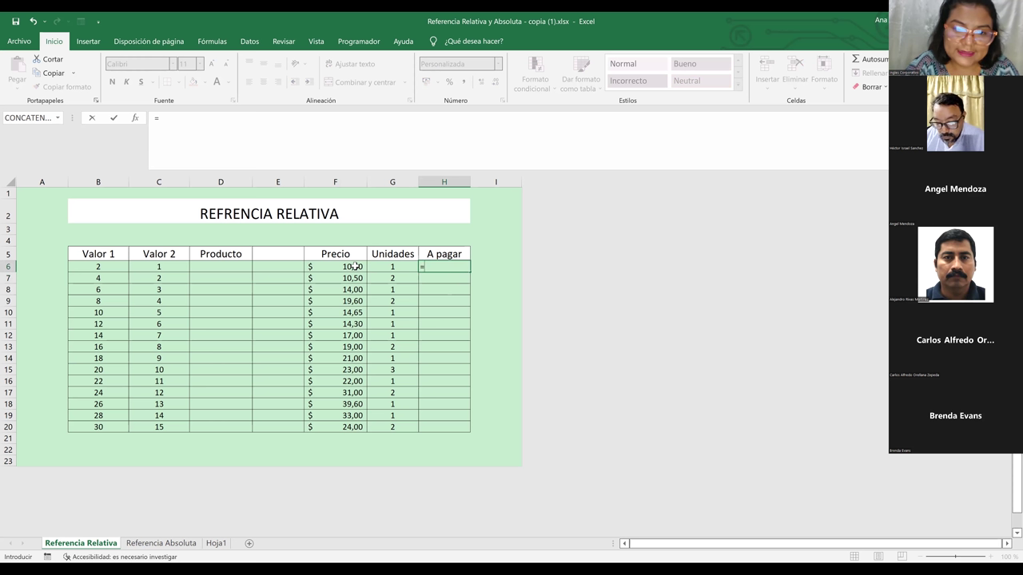
Build =F6*G6 in H6 so the first A pagar total shows $ 10,00
{"action": "left_click", "coordinate": [354, 267]}
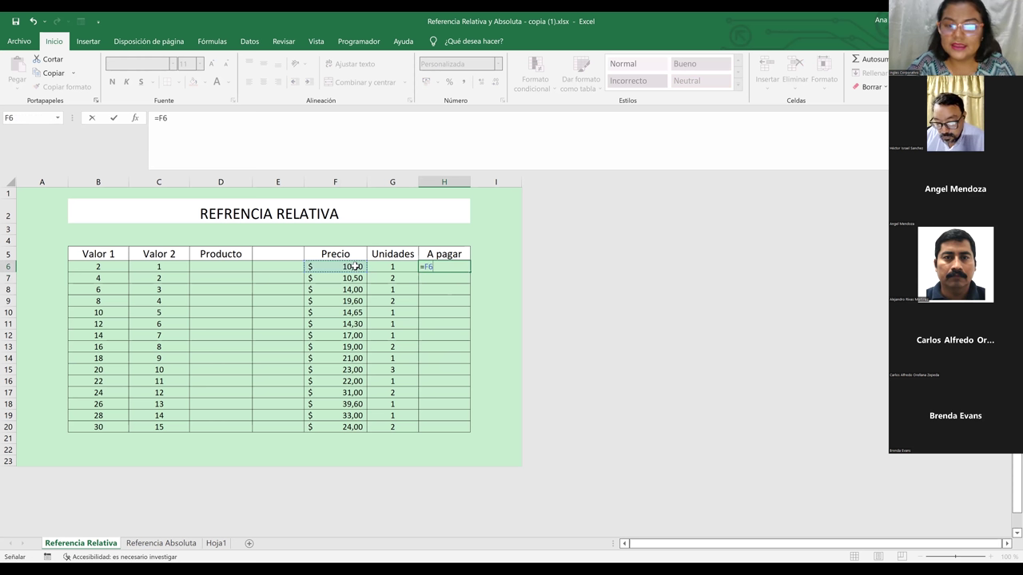
{"action": "type", "text": "*"}
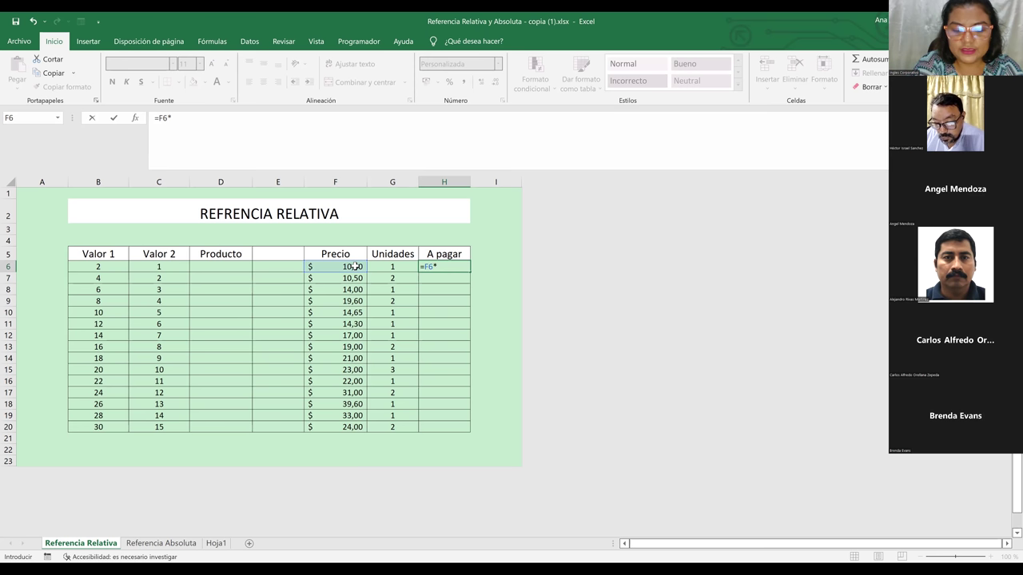
{"action": "left_click", "coordinate": [393, 272]}
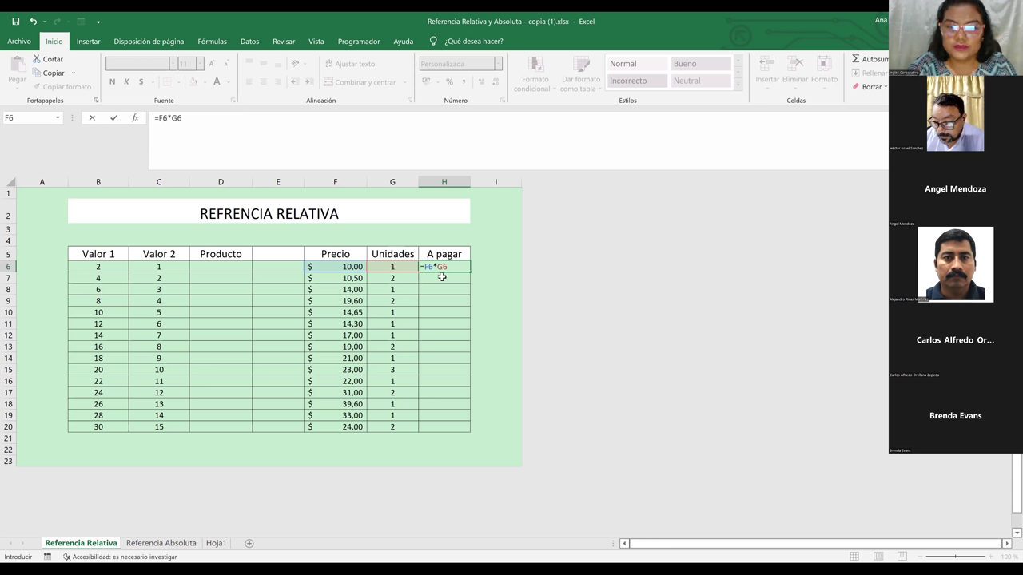
{"action": "left_click", "coordinate": [451, 267]}
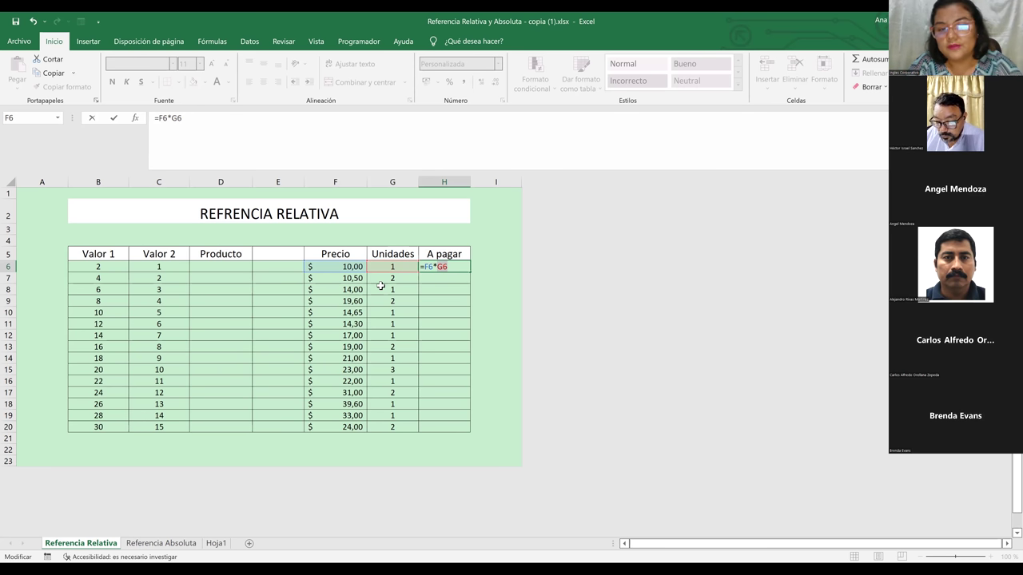
{"action": "key", "text": "Return"}
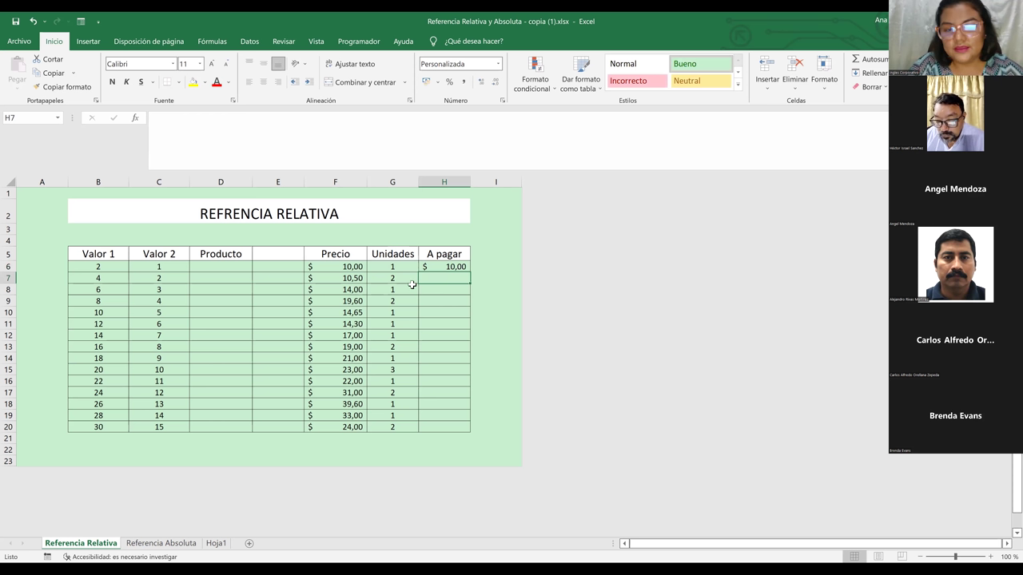
{"action": "left_click", "coordinate": [451, 269]}
{"action": "left_click", "coordinate": [451, 280]}
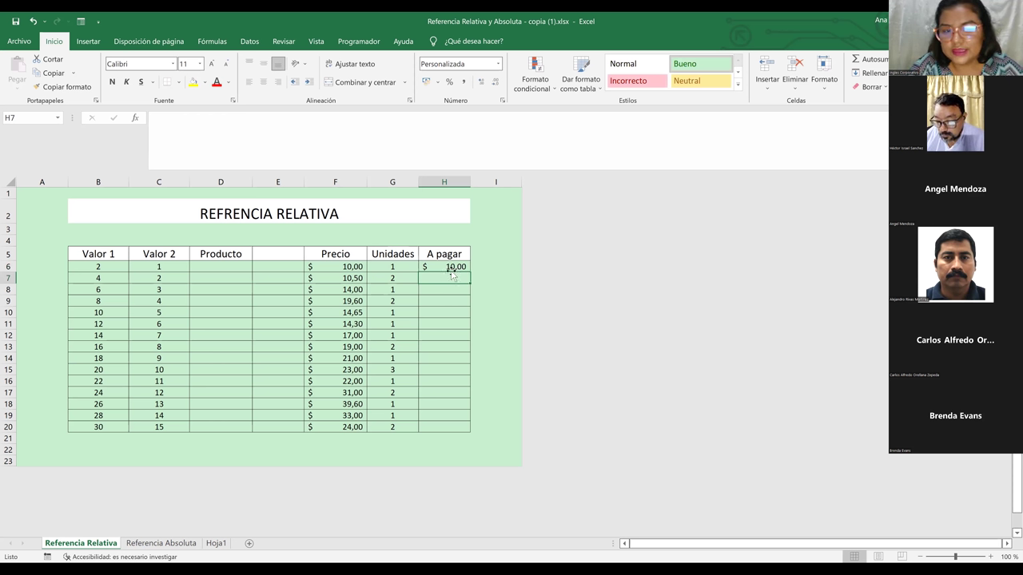
{"action": "left_click", "coordinate": [450, 266]}
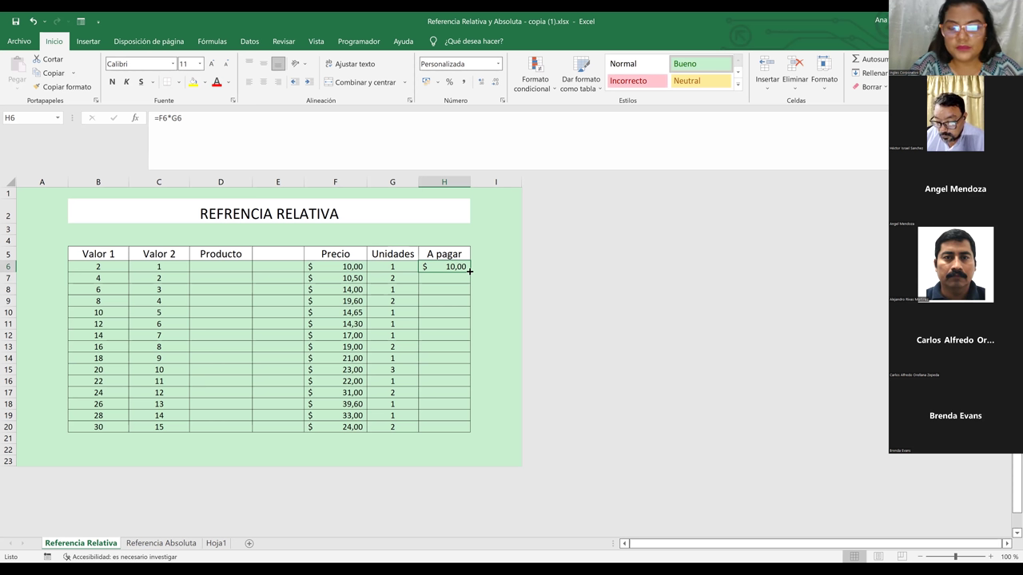
Copy the =F6*G6 formula down A pagar to H20, checking H10's =F10*G10 along the way
{"action": "left_click_drag", "start_coordinate": [469, 272], "coordinate": [468, 321]}
{"action": "left_click", "coordinate": [472, 314]}
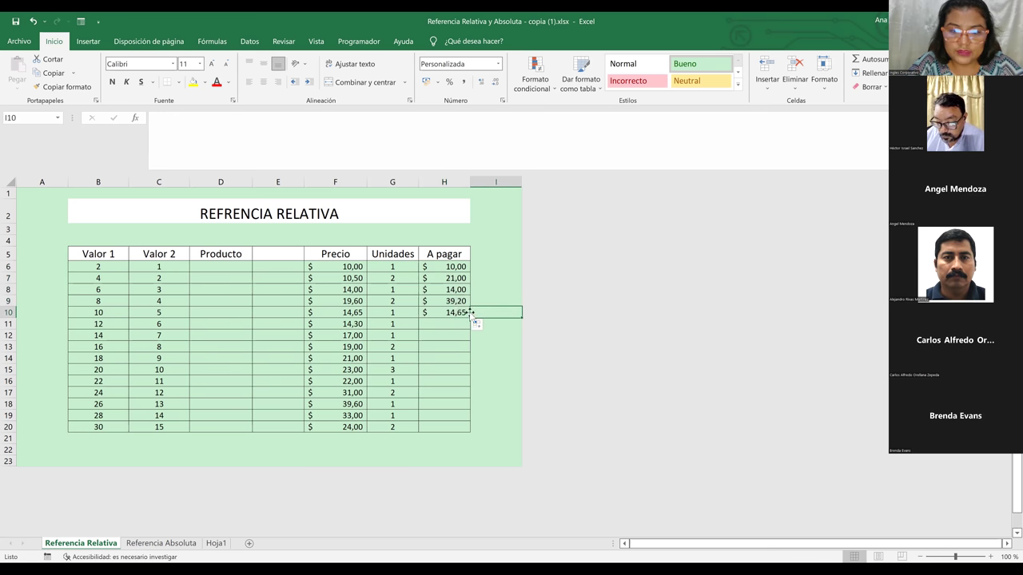
{"action": "left_click", "coordinate": [456, 313]}
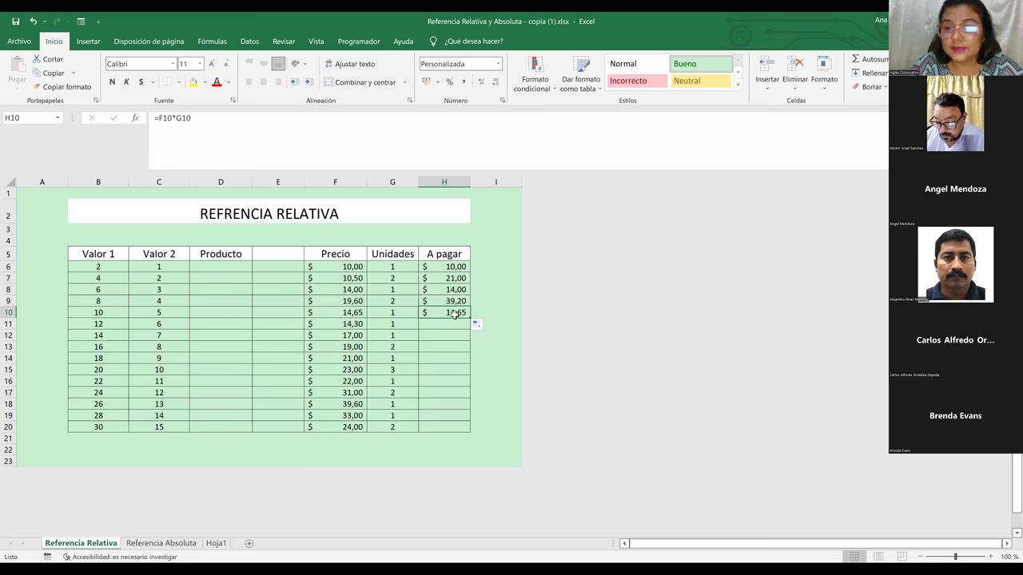
{"action": "double_click", "coordinate": [456, 313]}
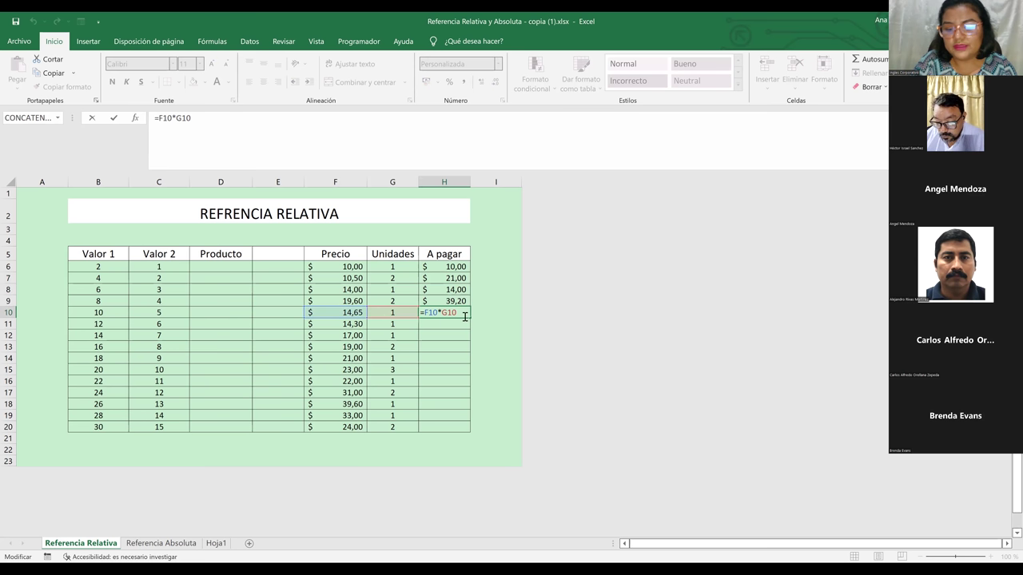
{"action": "key", "text": "ctrl+Return"}
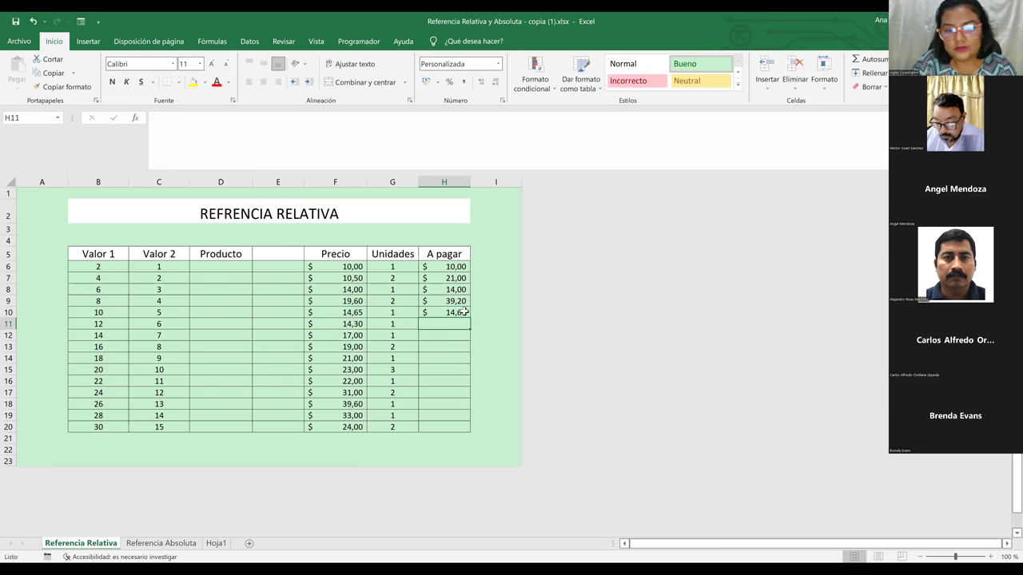
{"action": "left_click_drag", "start_coordinate": [470, 318], "coordinate": [460, 430]}
{"action": "left_click", "coordinate": [454, 393]}
{"action": "left_click", "coordinate": [453, 357]}
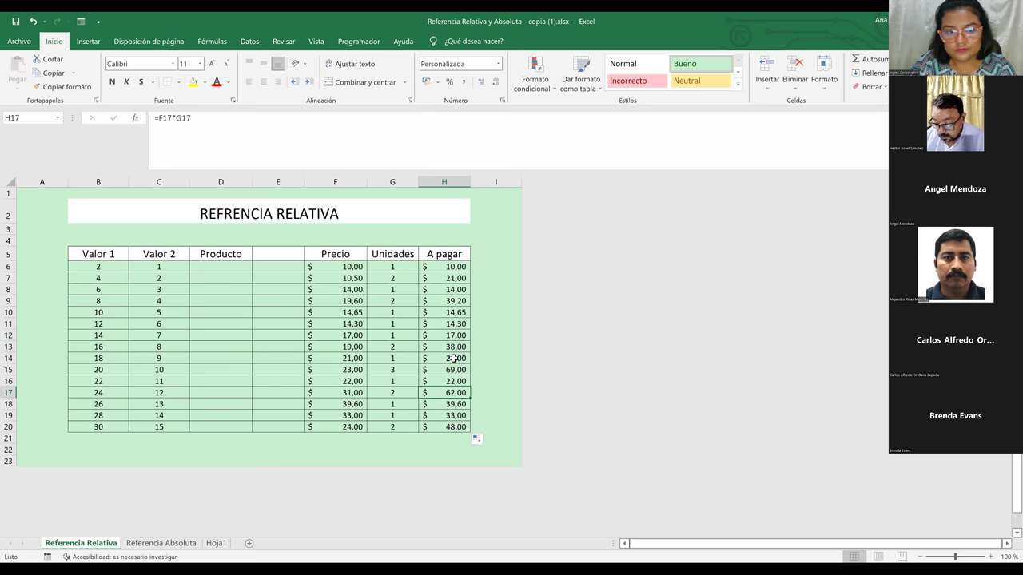
{"action": "left_click", "coordinate": [194, 331]}
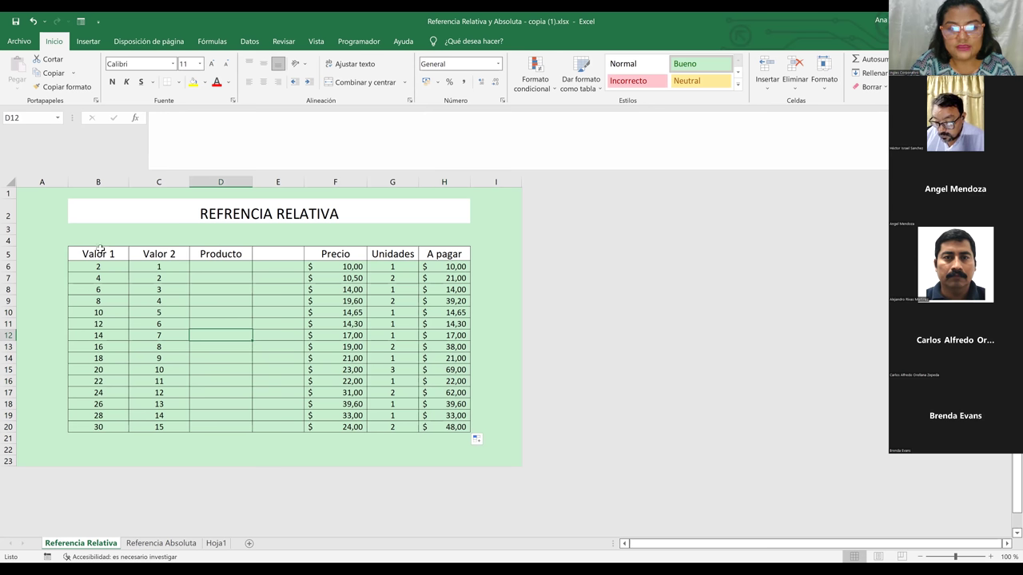
Point out the Valor 1, Valor 2 and Producto columns and the empty Producto cells
{"action": "left_click", "coordinate": [99, 251]}
{"action": "left_click", "coordinate": [163, 250]}
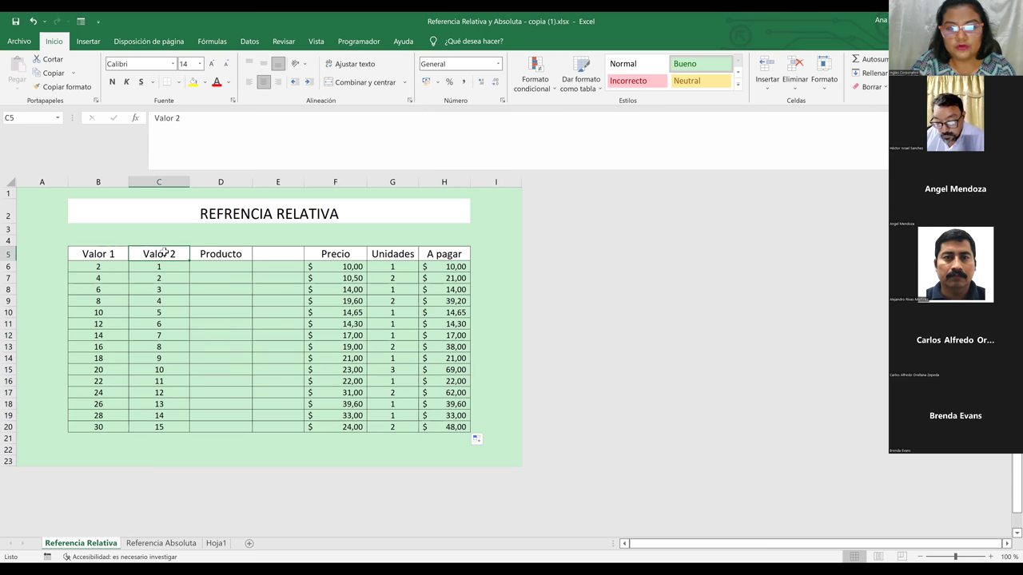
{"action": "left_click", "coordinate": [228, 251]}
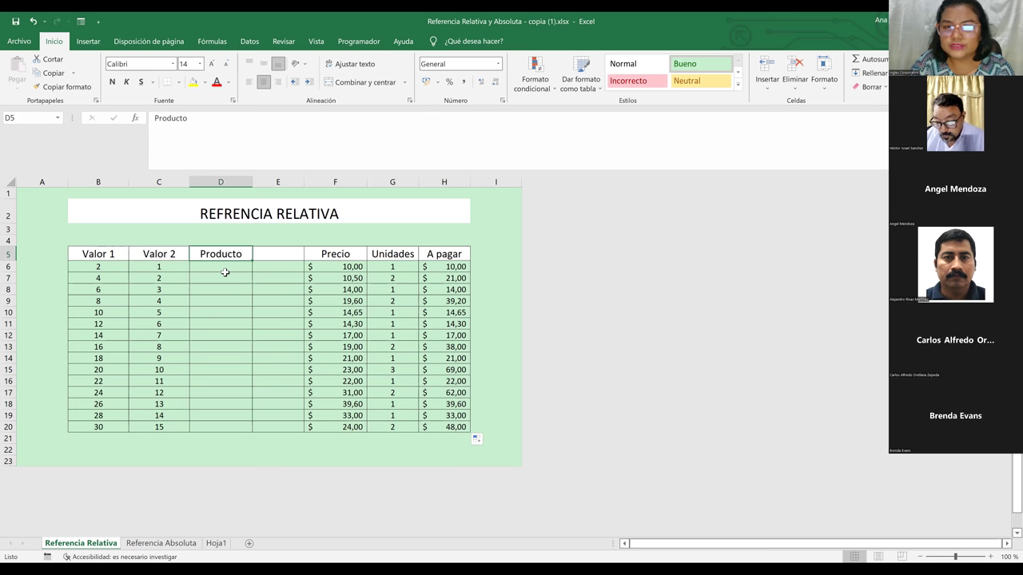
{"action": "left_click_drag", "start_coordinate": [225, 272], "coordinate": [226, 426]}
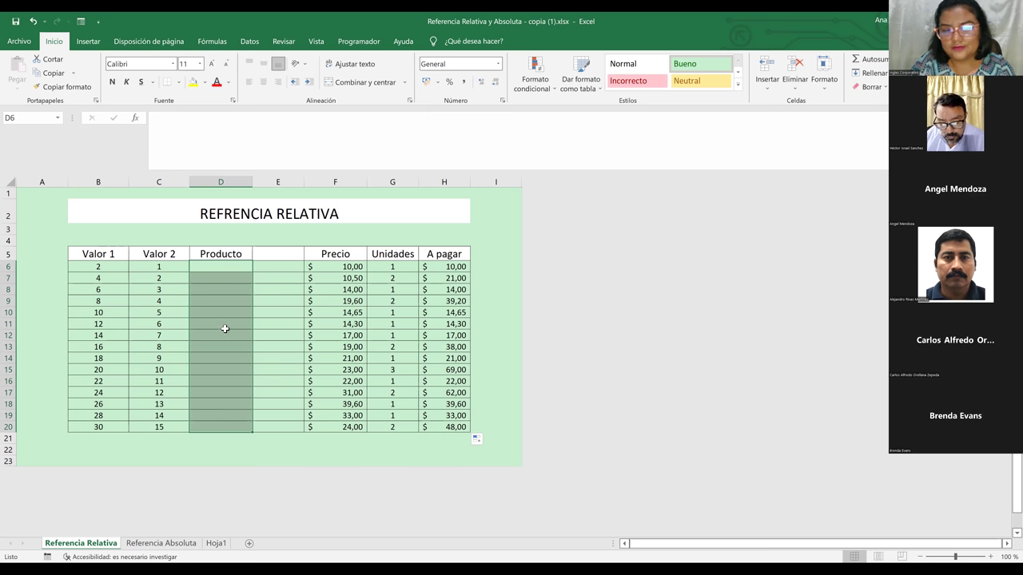
{"action": "left_click", "coordinate": [225, 326]}
{"action": "left_click_drag", "start_coordinate": [107, 254], "coordinate": [236, 425]}
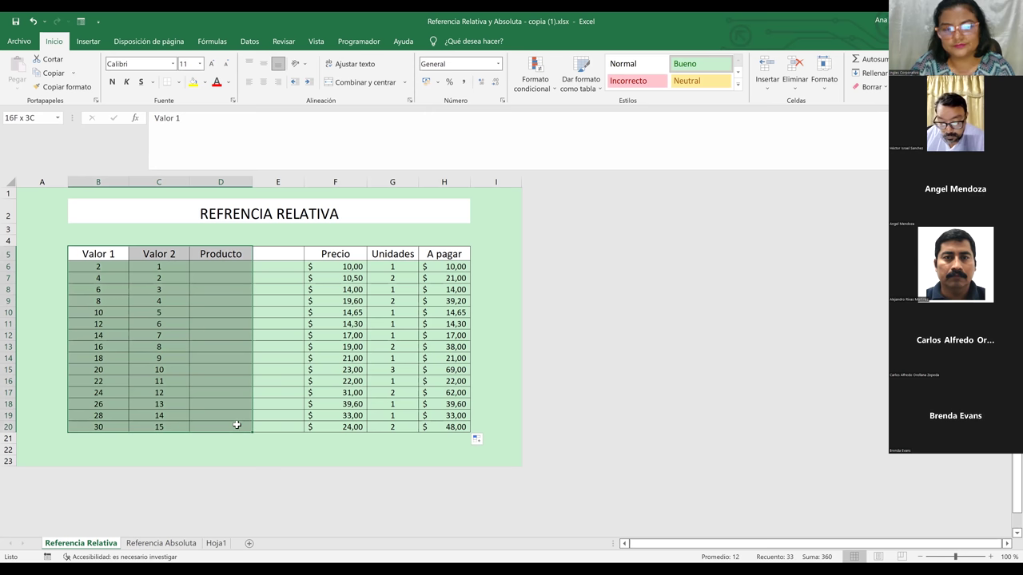
{"action": "left_click", "coordinate": [227, 286]}
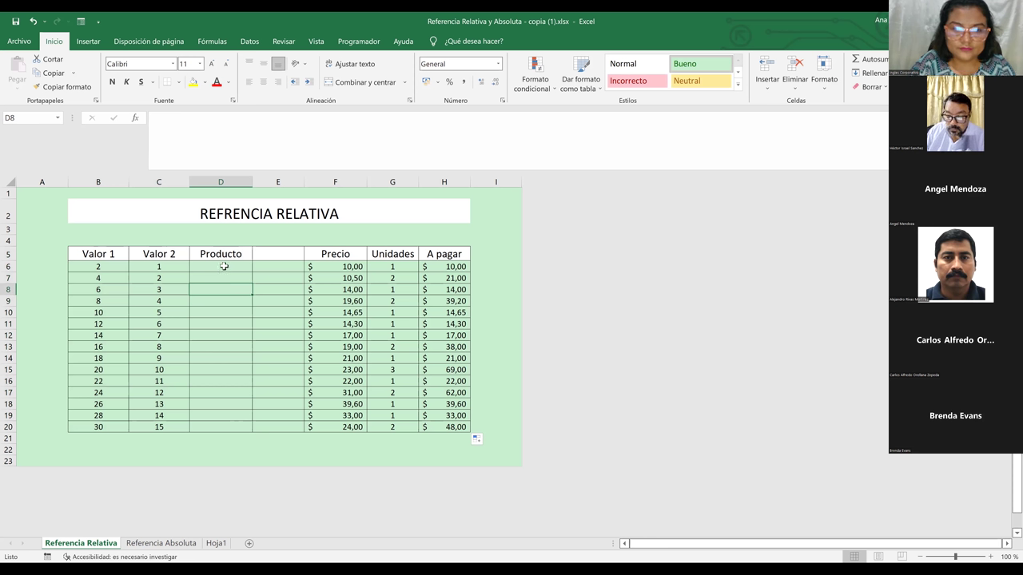
Enter =B6+C6 in D6 so the first Producto shows 3
{"action": "left_click", "coordinate": [224, 265]}
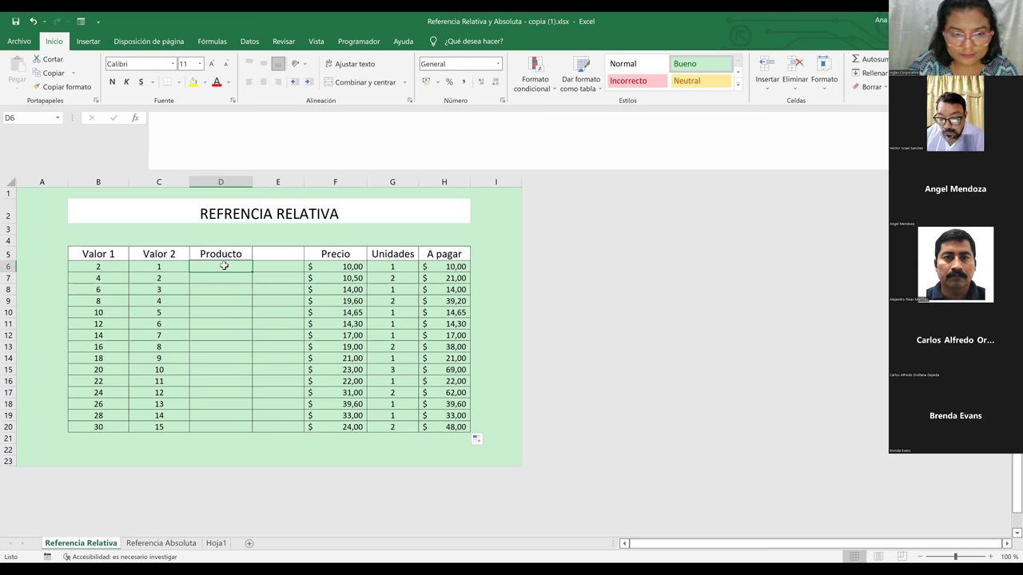
{"action": "type", "text": "="}
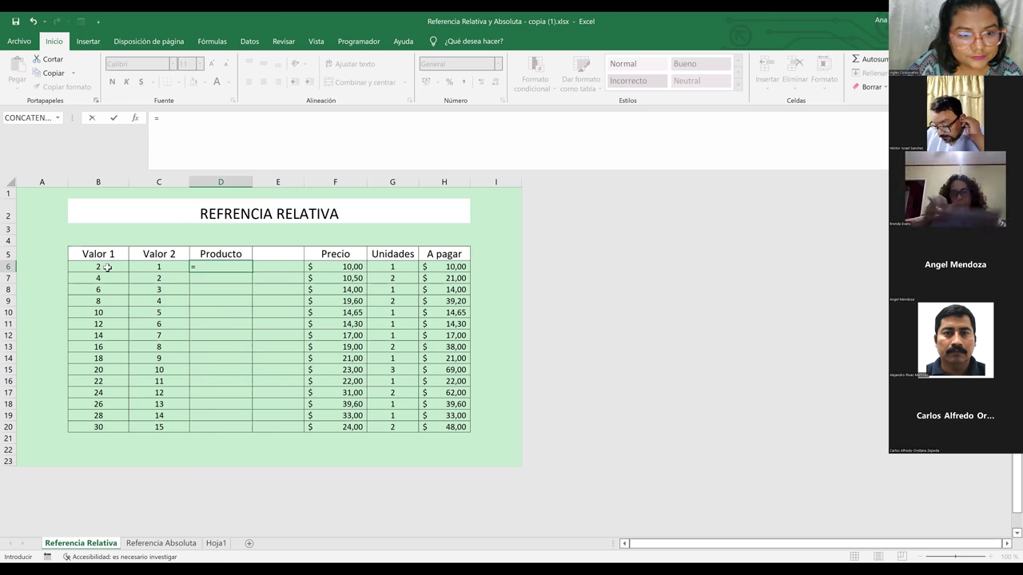
{"action": "left_click", "coordinate": [107, 267]}
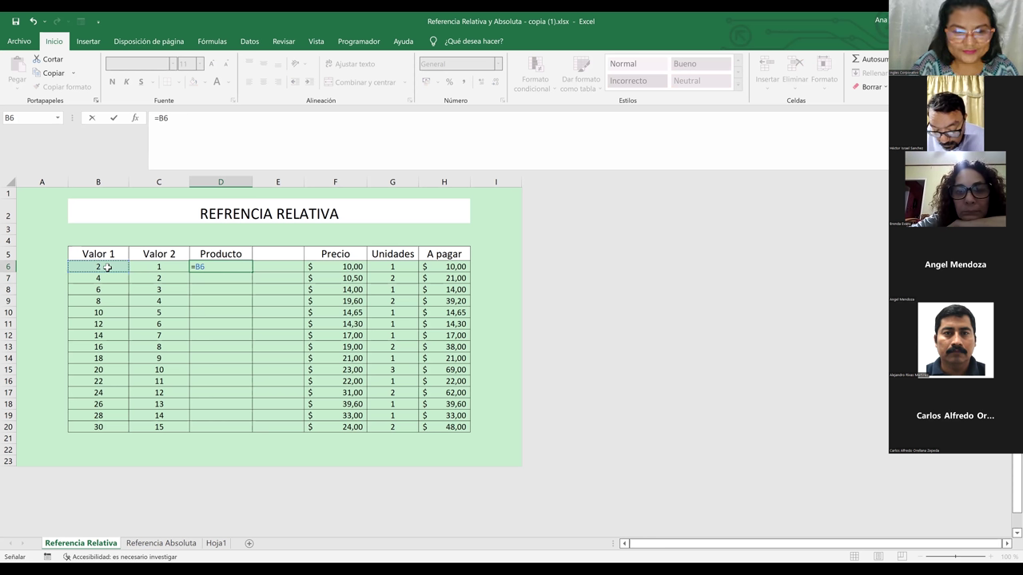
{"action": "type", "text": "+"}
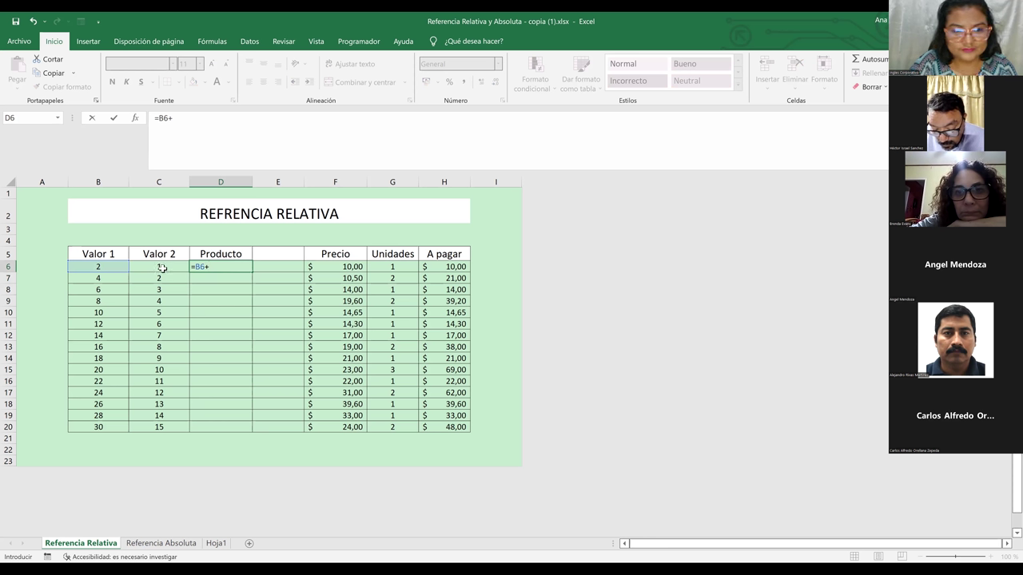
{"action": "left_click", "coordinate": [162, 268]}
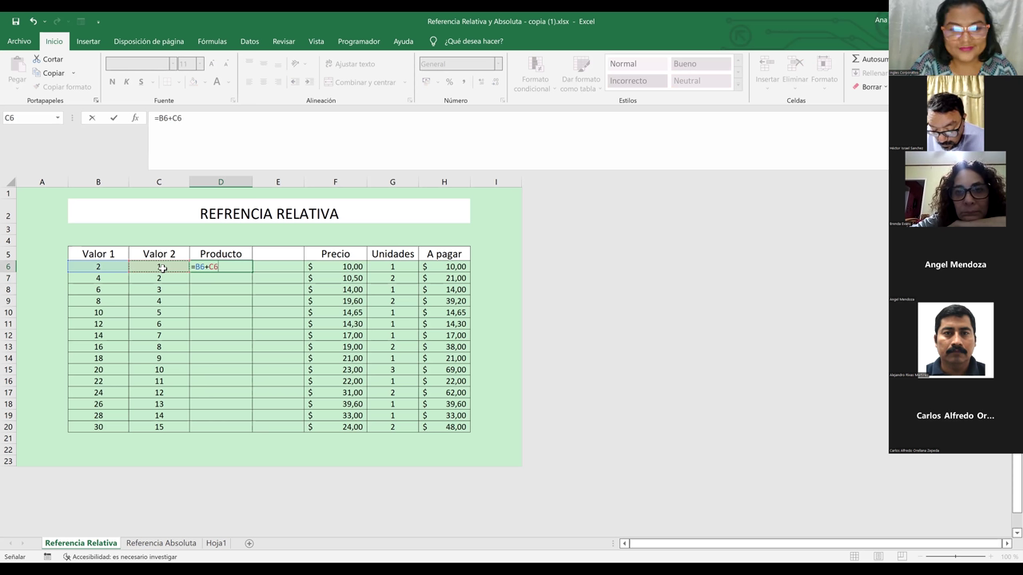
{"action": "key", "text": "Return"}
{"action": "left_click", "coordinate": [222, 268]}
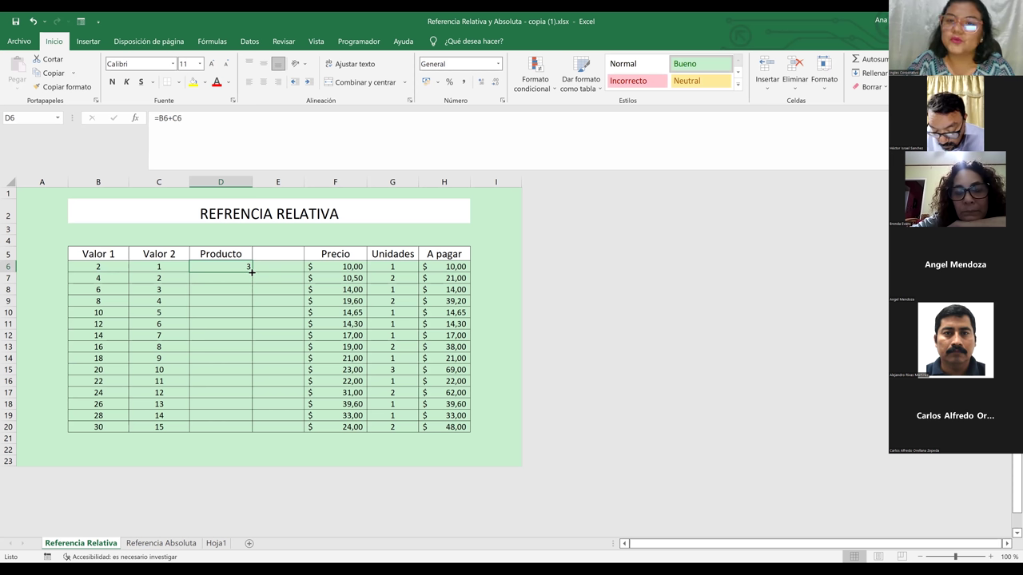
Copy the D6 sum down to D20 and compare D20's formula with D6's
{"action": "left_click_drag", "start_coordinate": [251, 272], "coordinate": [247, 429]}
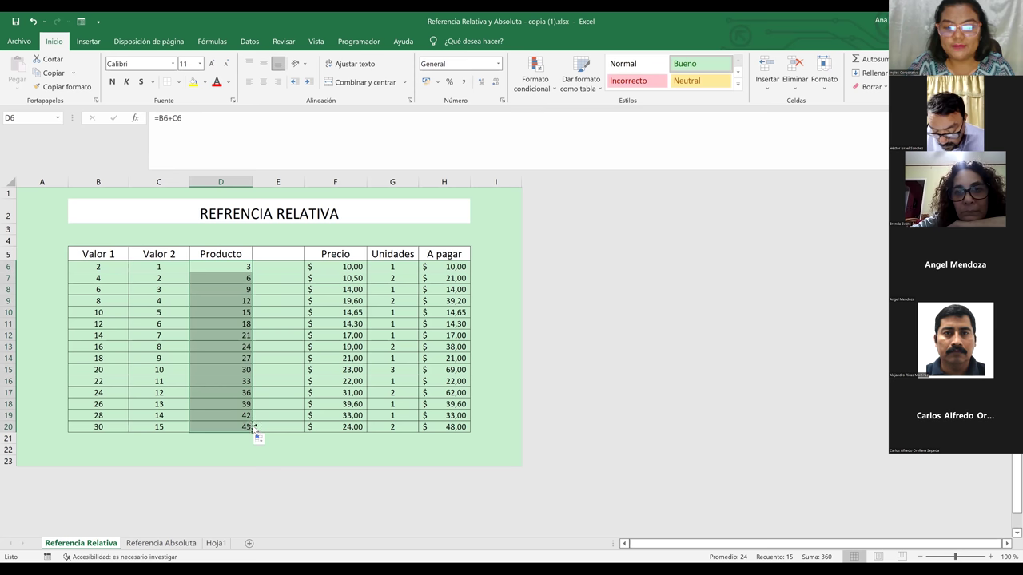
{"action": "left_click", "coordinate": [243, 428]}
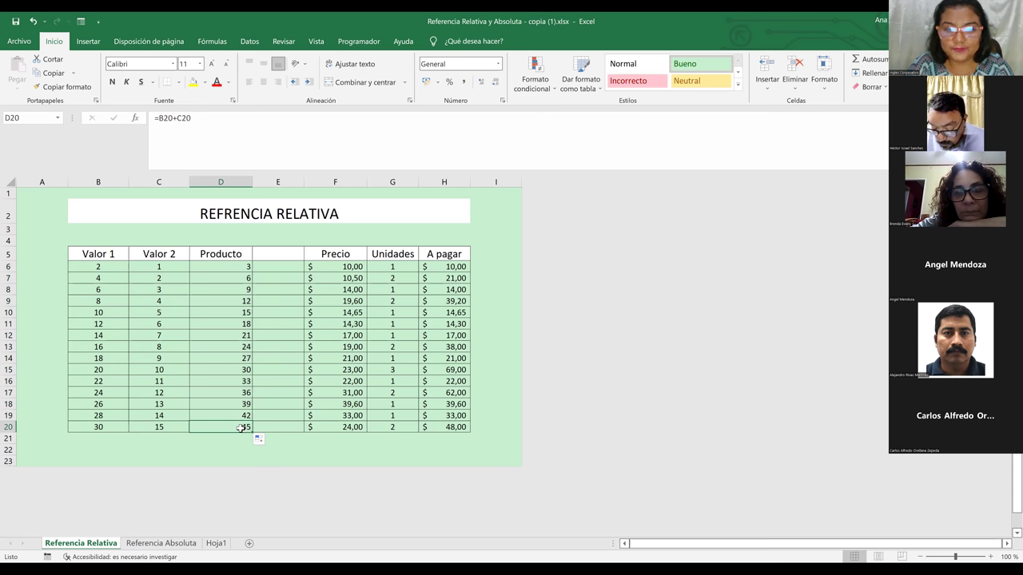
{"action": "double_click", "coordinate": [240, 427]}
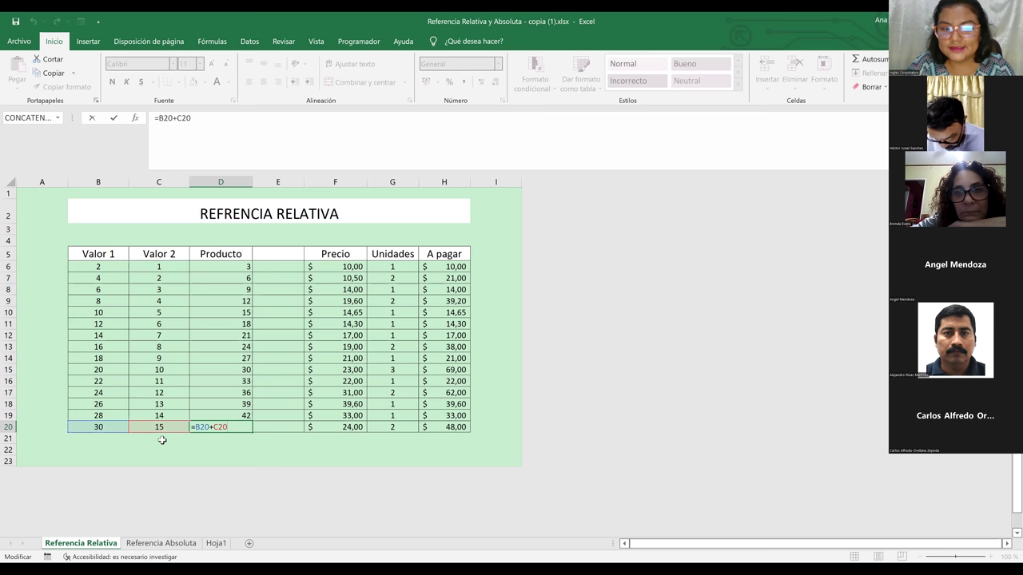
{"action": "key", "text": "Return"}
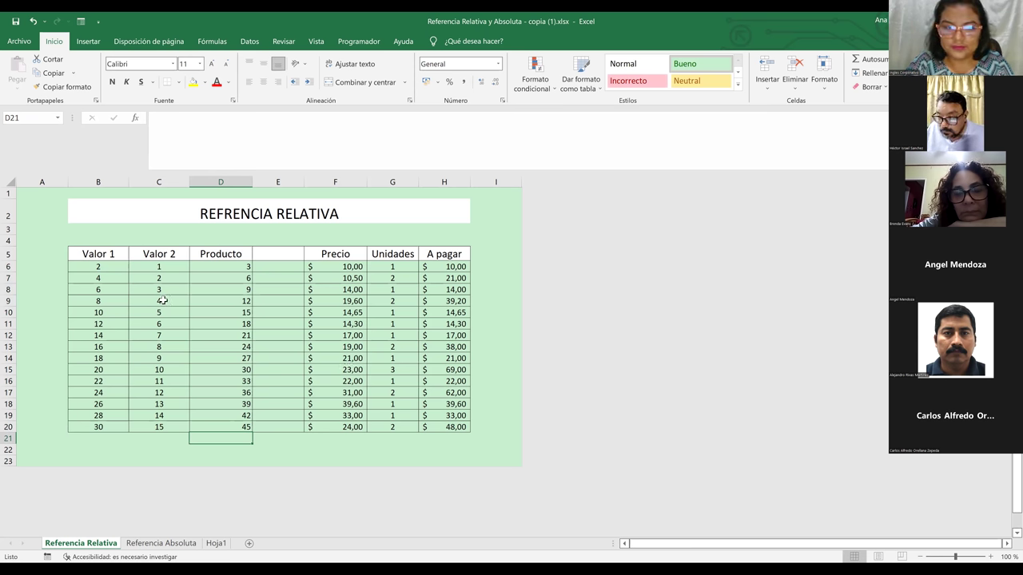
{"action": "left_click", "coordinate": [221, 268]}
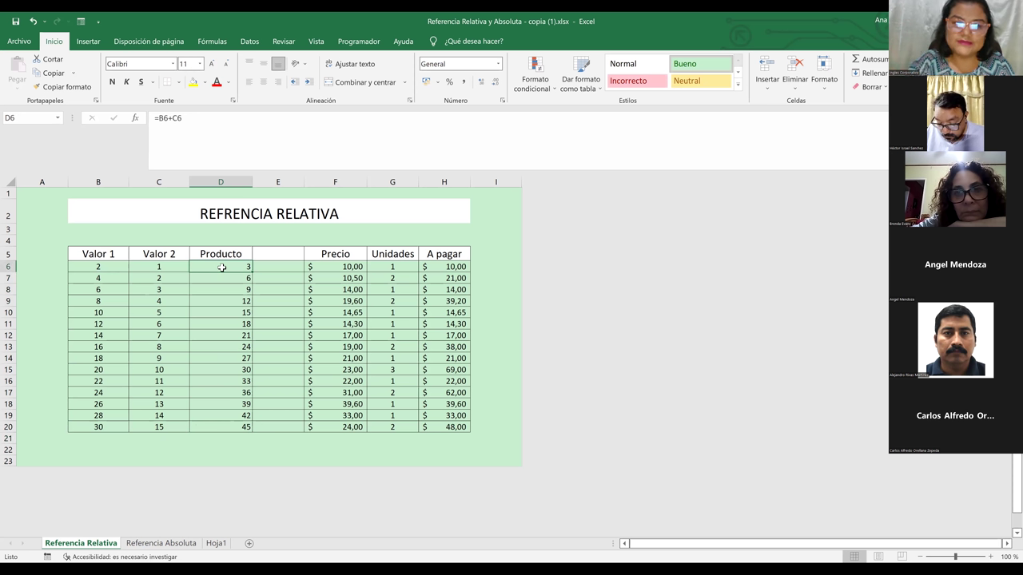
{"action": "left_click_drag", "start_coordinate": [111, 268], "coordinate": [162, 268]}
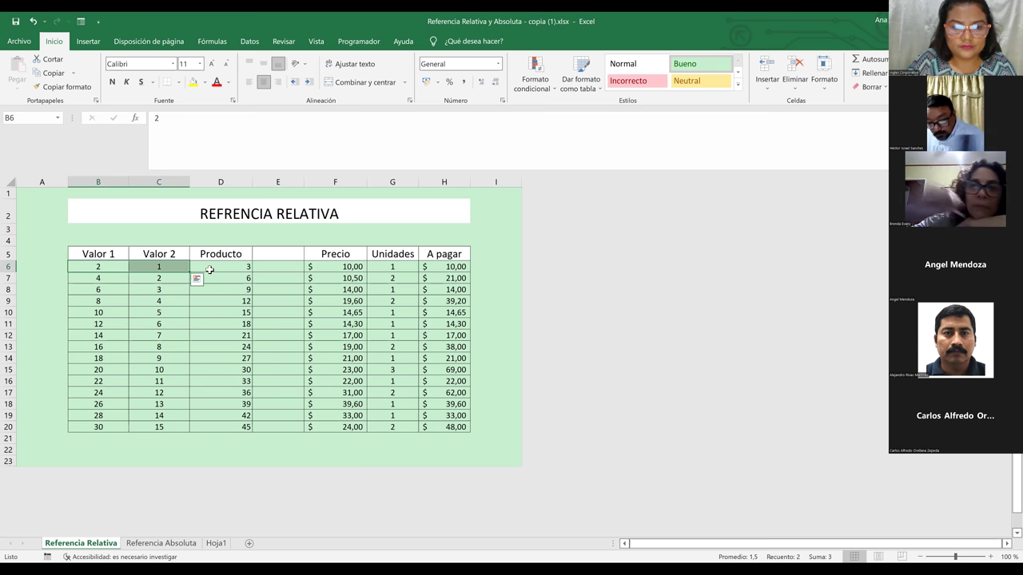
{"action": "left_click", "coordinate": [209, 270]}
{"action": "left_click", "coordinate": [154, 278]}
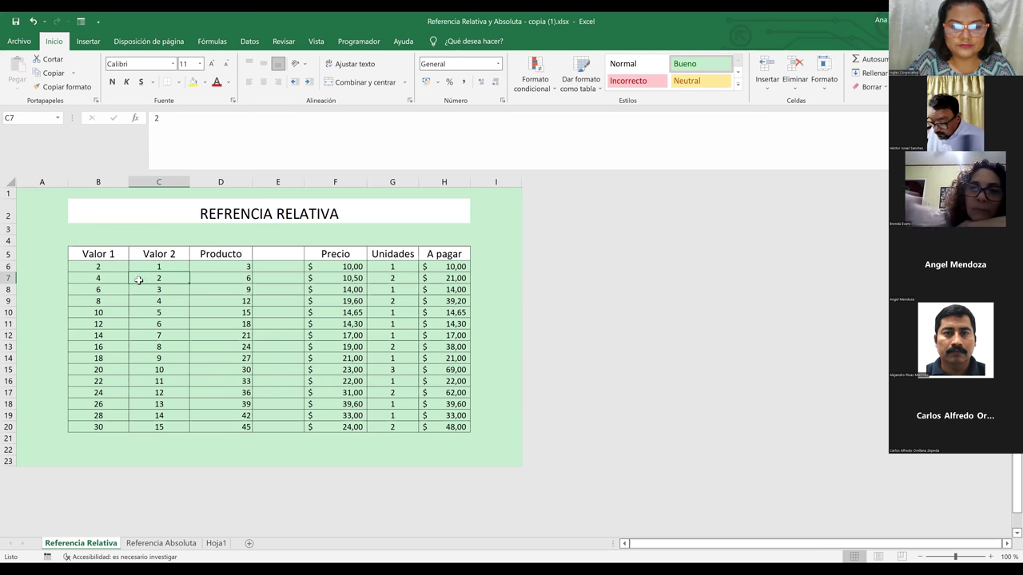
Switch to the Referencia Absoluta sheet and erase the old $ 2,73 result in D5
{"action": "left_click", "coordinate": [161, 543]}
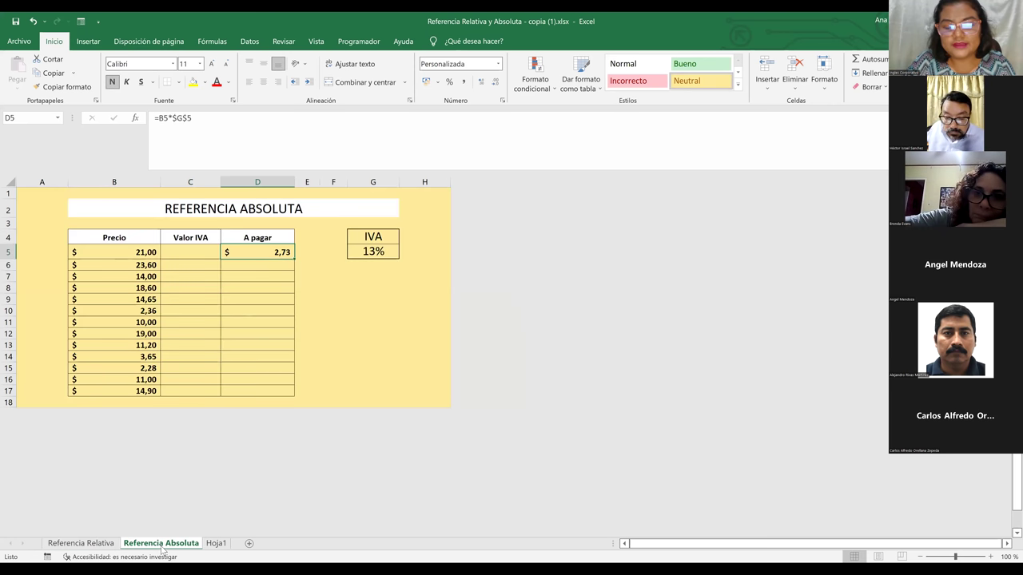
{"action": "left_click", "coordinate": [140, 237]}
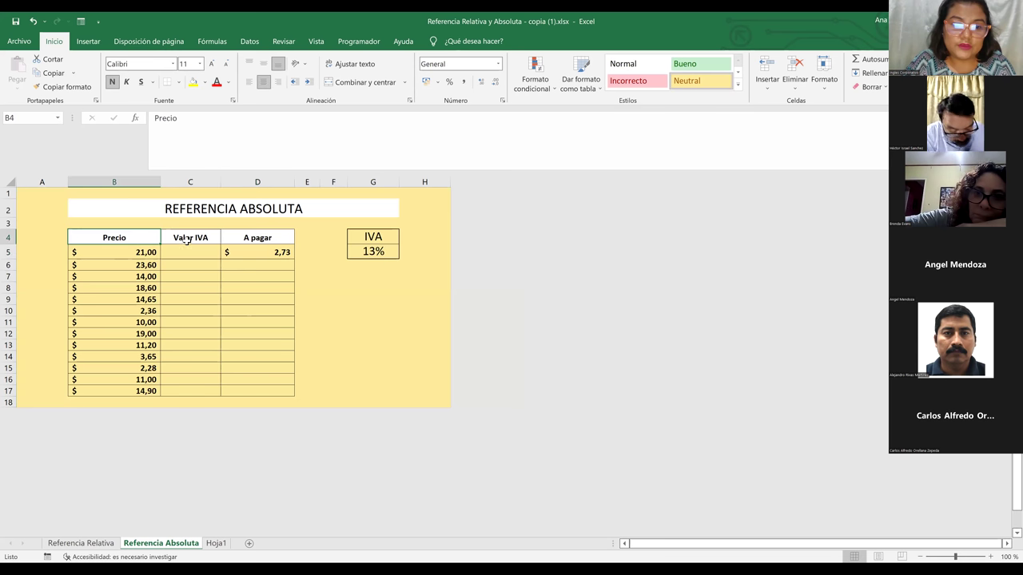
{"action": "key", "text": "Right"}
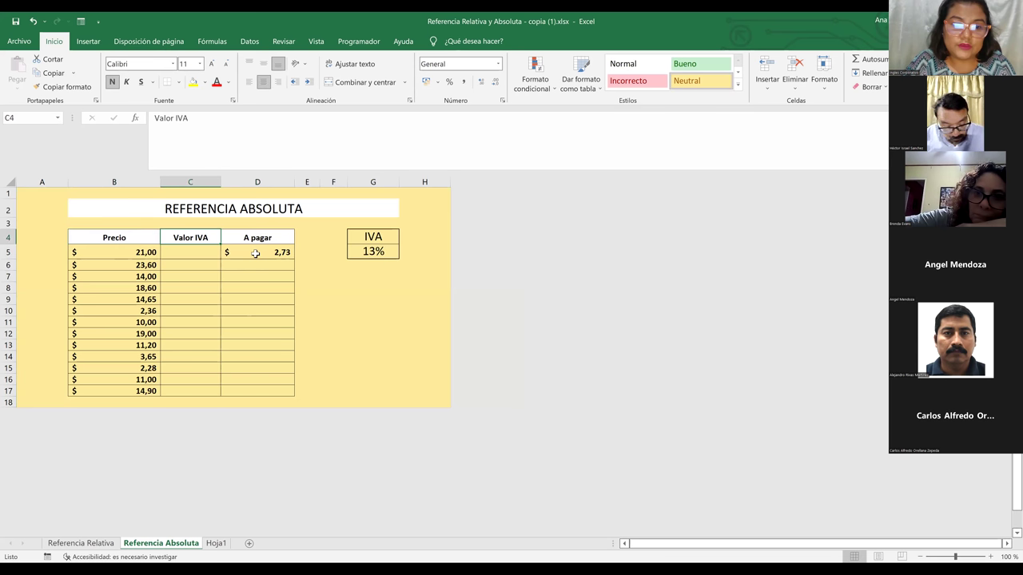
{"action": "left_click", "coordinate": [253, 253]}
{"action": "key", "text": "BackSpace"}
{"action": "left_click", "coordinate": [285, 296]}
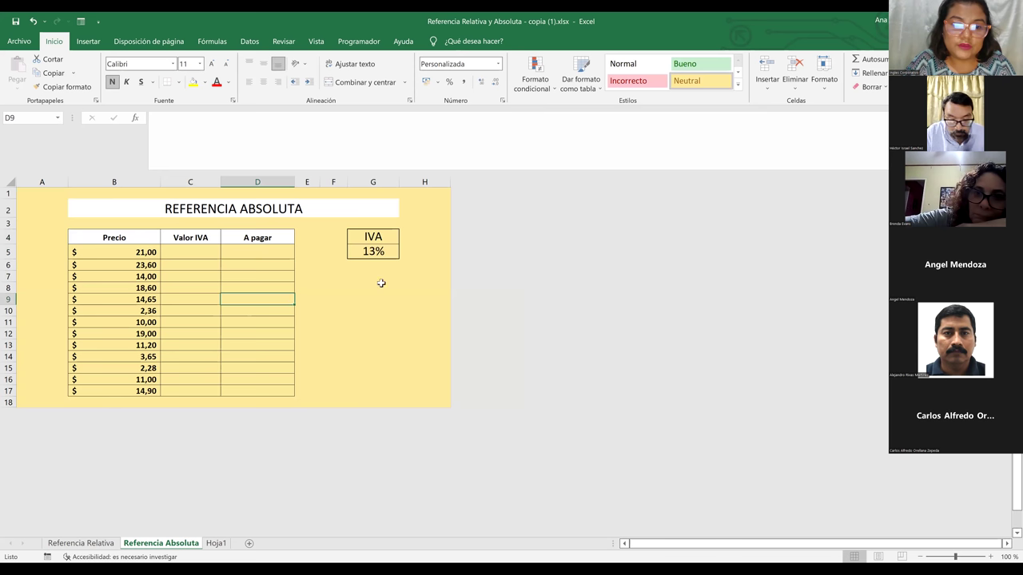
{"action": "left_click_drag", "start_coordinate": [379, 241], "coordinate": [379, 251]}
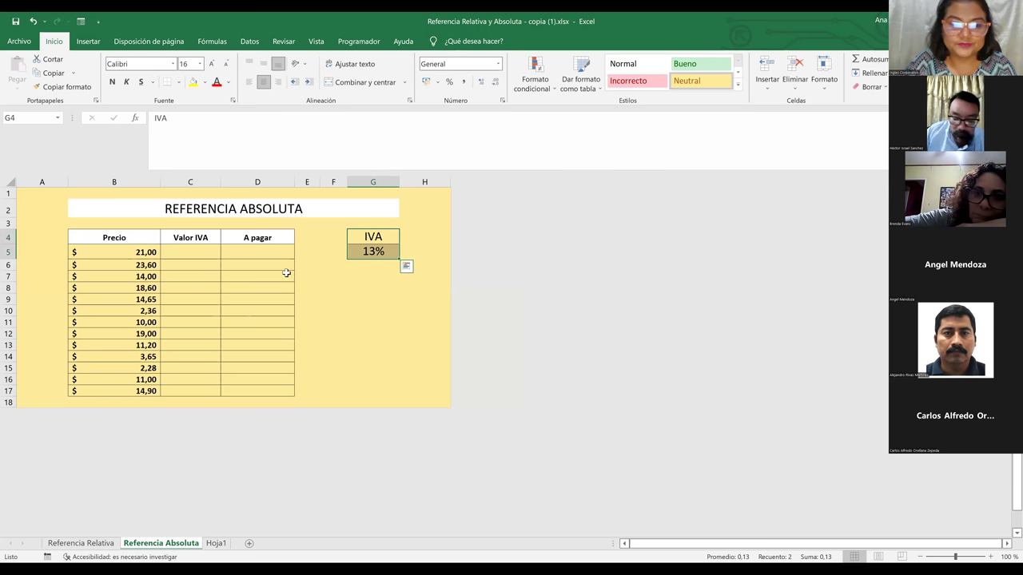
{"action": "left_click", "coordinate": [212, 277]}
Start a formula in C5, the first Valor IVA cell
{"action": "left_click", "coordinate": [263, 290]}
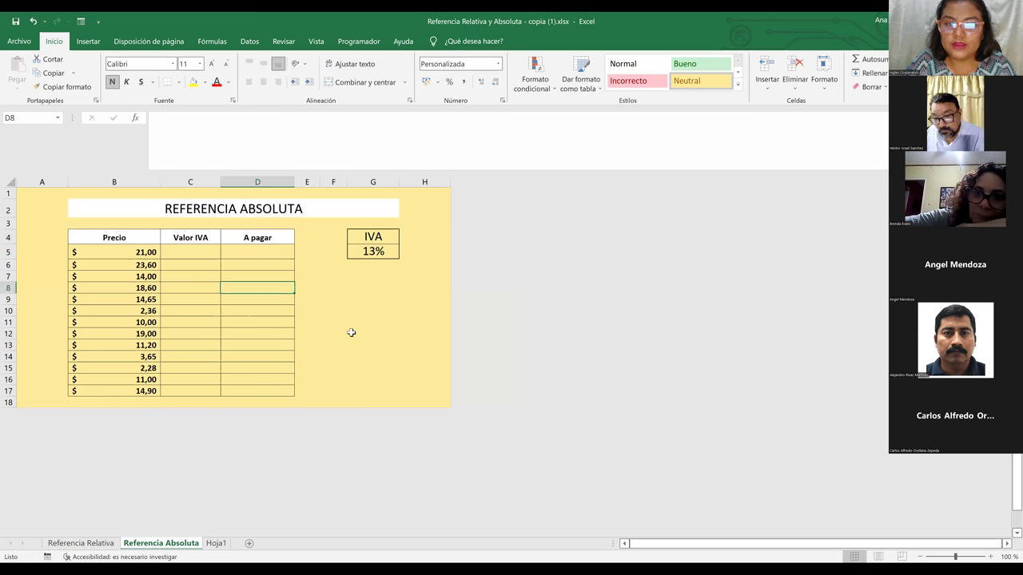
{"action": "left_click", "coordinate": [131, 250]}
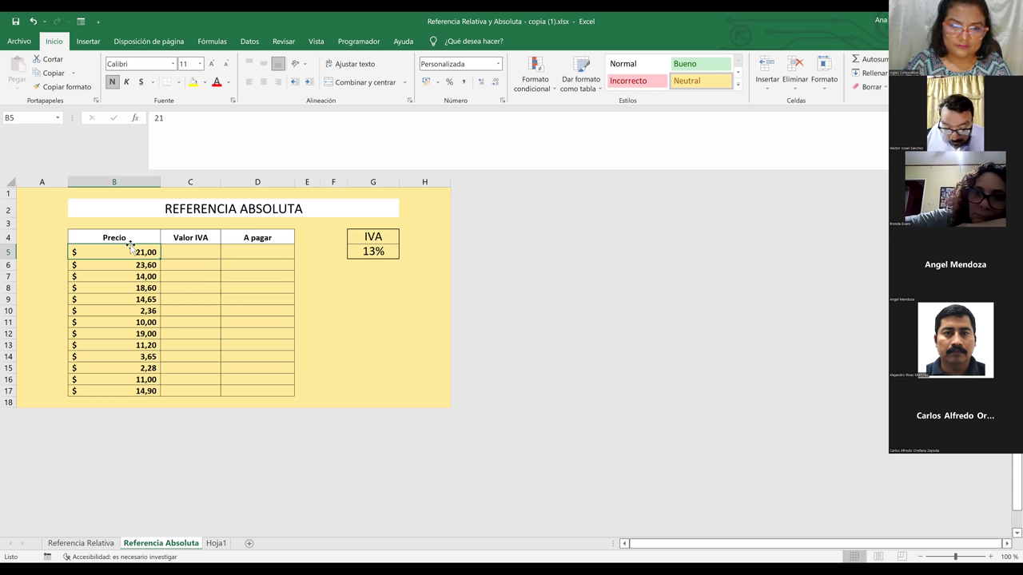
{"action": "left_click", "coordinate": [182, 252]}
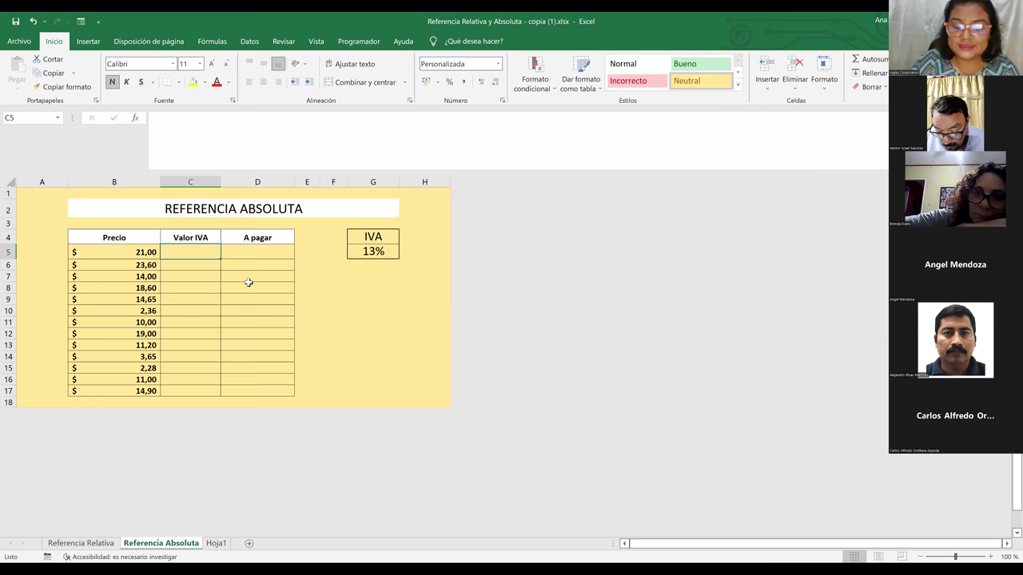
{"action": "type", "text": "="}
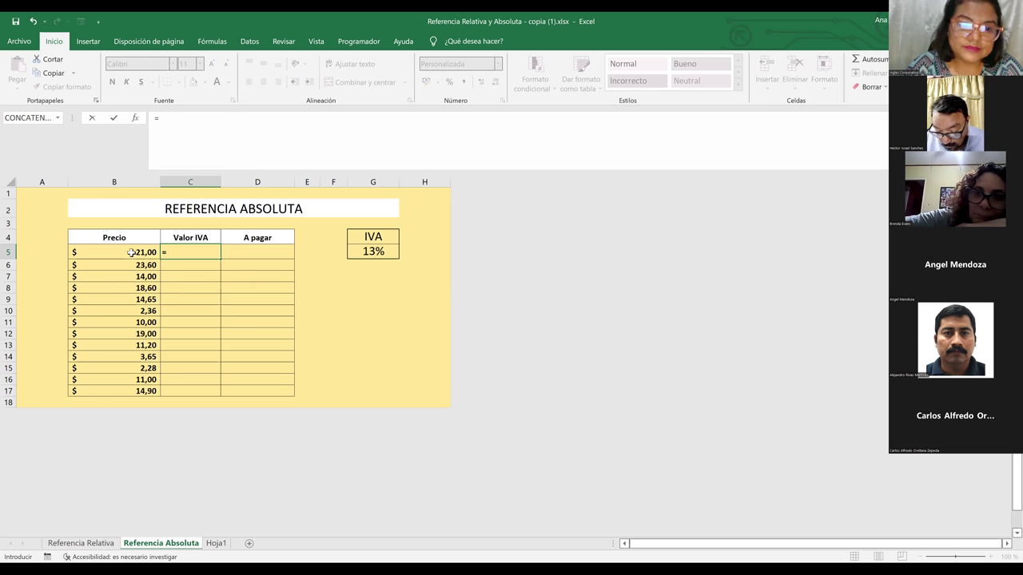
Enter =B5*0,13 in C5 for the first Valor IVA
{"action": "left_click", "coordinate": [130, 252]}
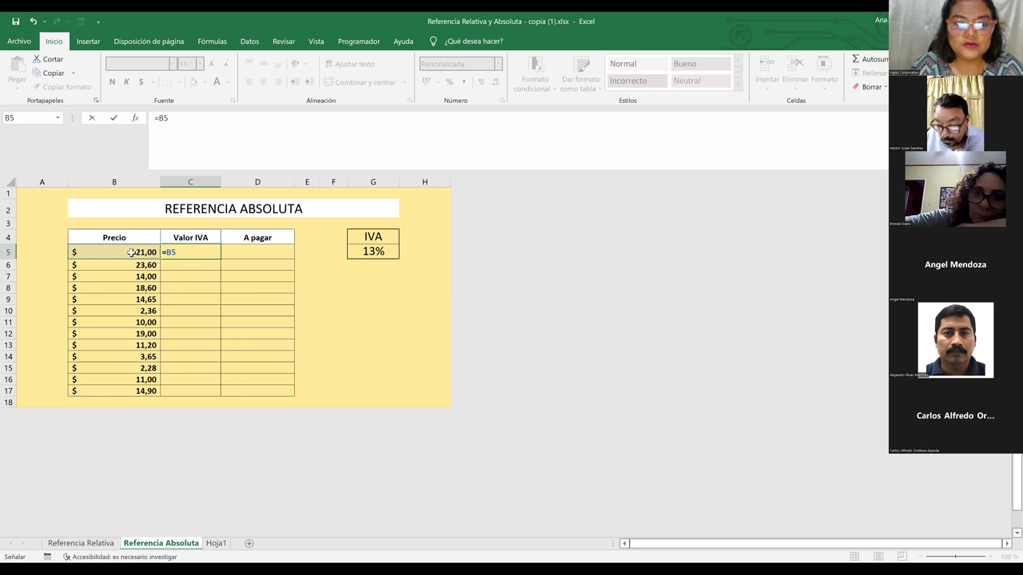
{"action": "type", "text": "+"}
{"action": "key", "text": "BackSpace"}
{"action": "type", "text": "*"}
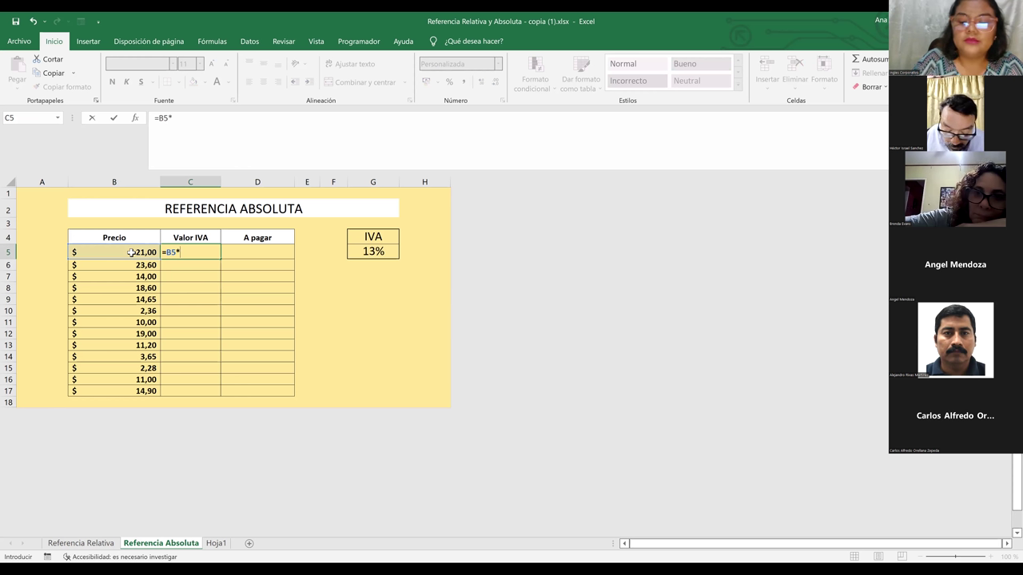
{"action": "type", "text": "0,13"}
{"action": "key", "text": "Return"}
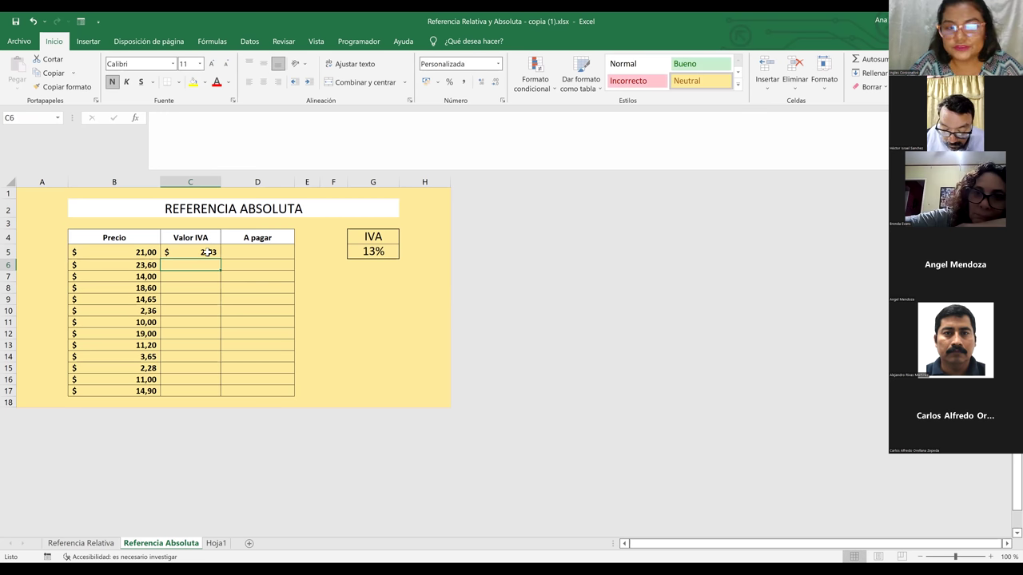
Copy the 0,13 IVA formula down to row 17 and check the copied formulas
{"action": "left_click", "coordinate": [206, 253]}
{"action": "left_click_drag", "start_coordinate": [222, 259], "coordinate": [220, 391]}
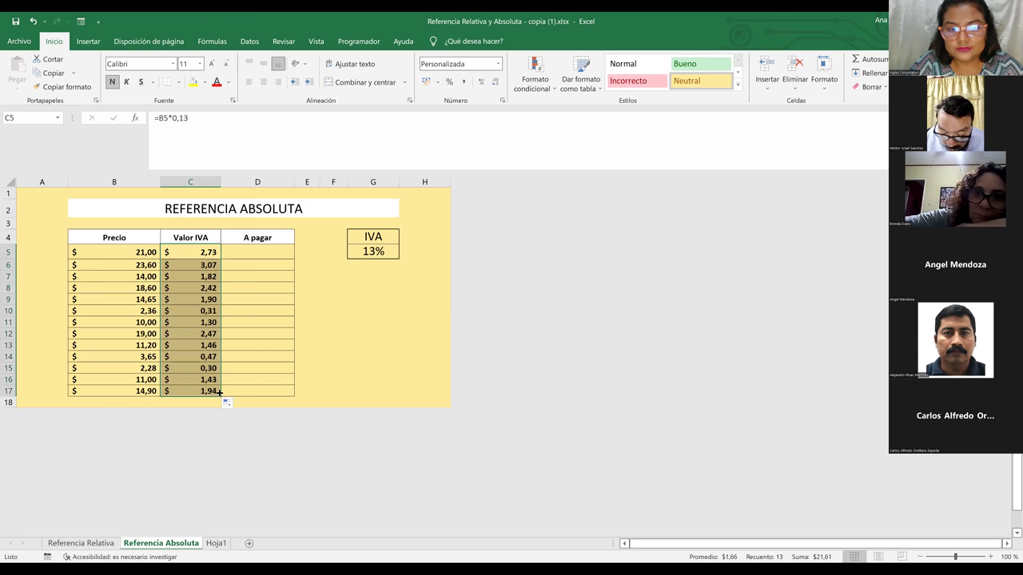
{"action": "left_click", "coordinate": [204, 367]}
{"action": "left_click", "coordinate": [203, 345]}
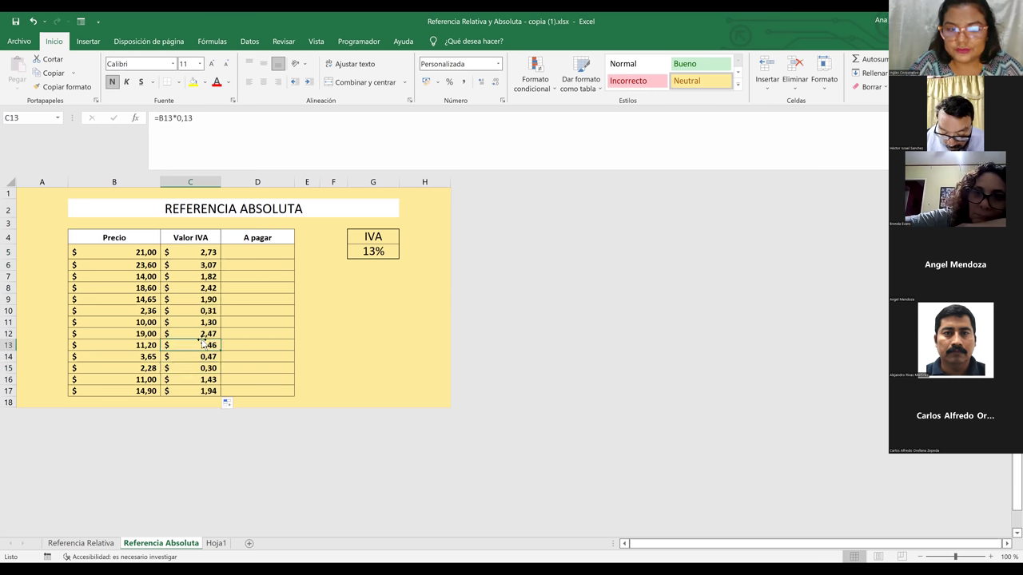
{"action": "left_click", "coordinate": [201, 334]}
{"action": "left_click", "coordinate": [200, 311]}
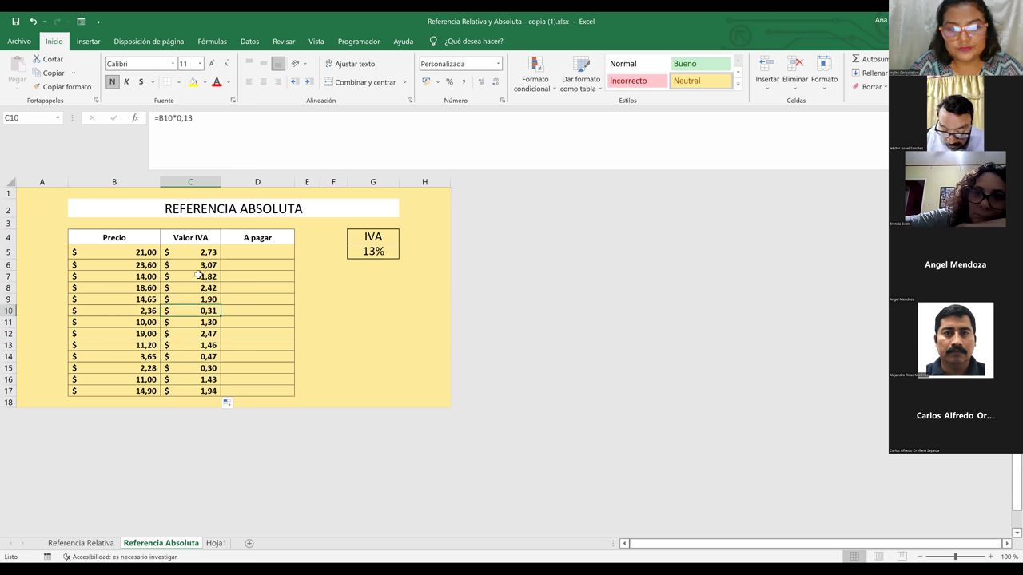
{"action": "left_click", "coordinate": [199, 276]}
{"action": "left_click", "coordinate": [199, 299]}
{"action": "left_click", "coordinate": [201, 322]}
{"action": "left_click", "coordinate": [204, 367]}
{"action": "left_click", "coordinate": [203, 390]}
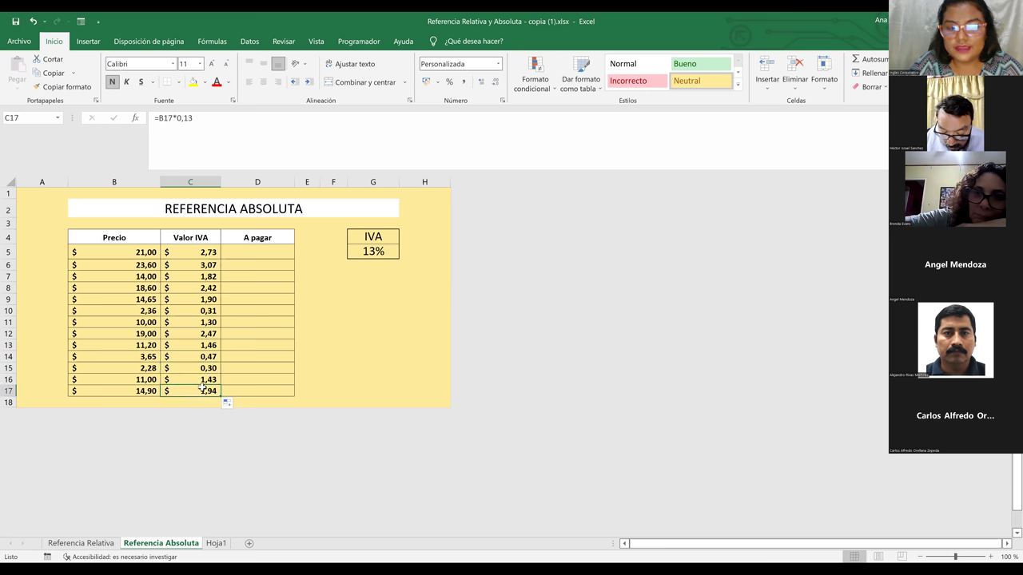
{"action": "left_click", "coordinate": [203, 369]}
{"action": "left_click", "coordinate": [200, 333]}
{"action": "left_click", "coordinate": [205, 308]}
Re-enter the 0,13 rate in the row 7 Valor IVA formula
{"action": "left_click", "coordinate": [205, 277]}
{"action": "double_click", "coordinate": [205, 278]}
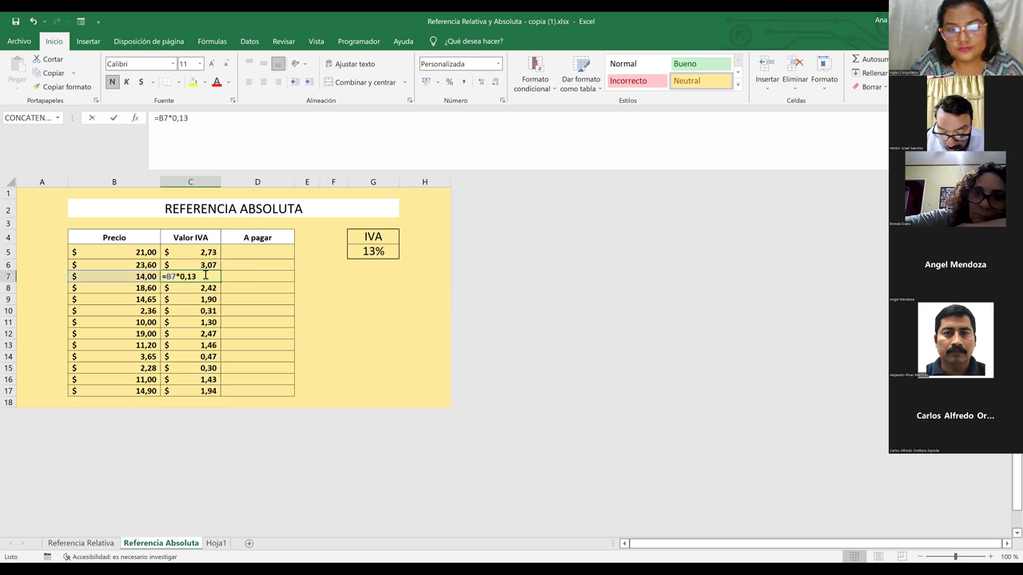
{"action": "key", "text": "BackSpace"}
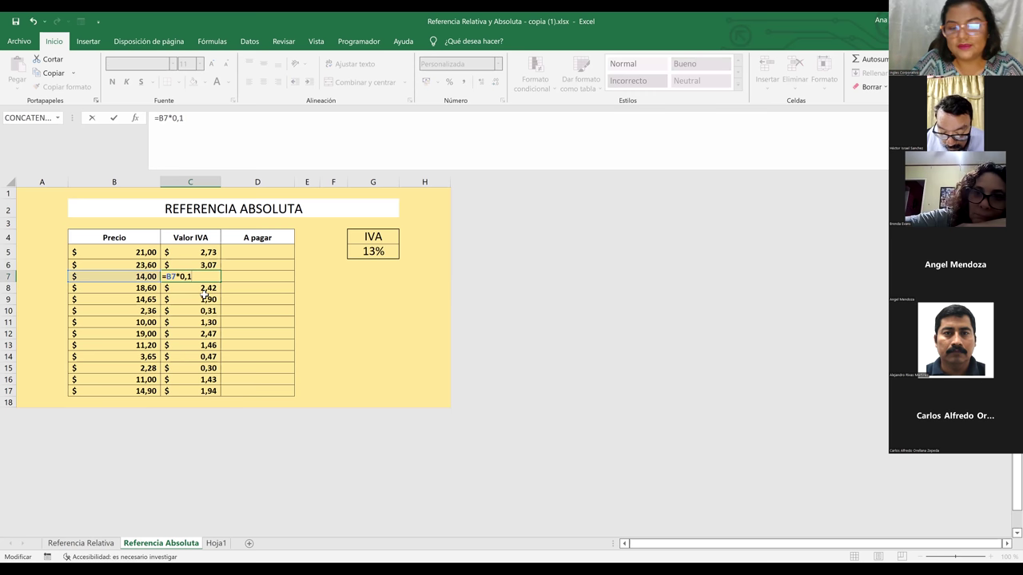
{"action": "type", "text": "3"}
{"action": "key", "text": "Return"}
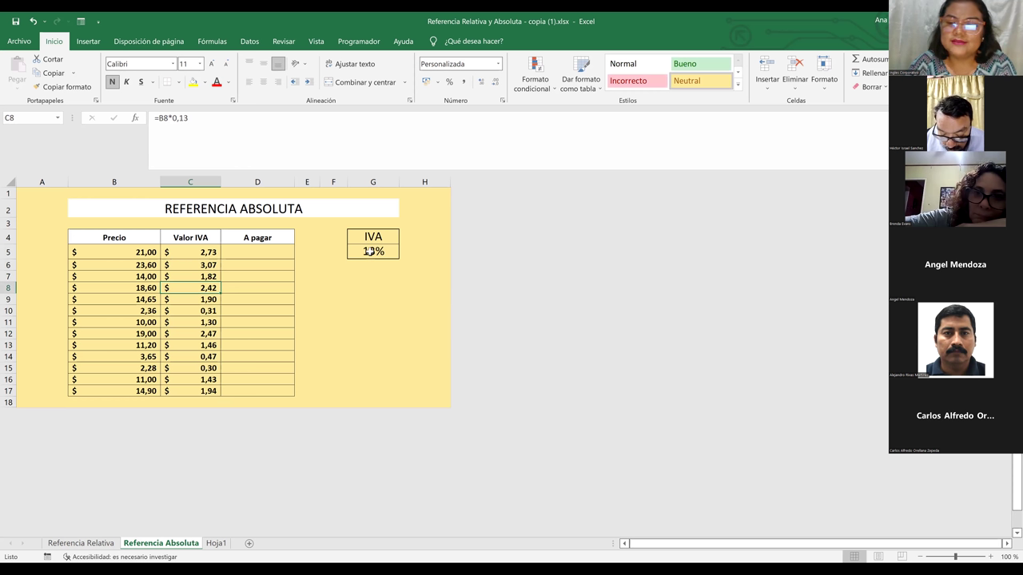
Change C5's rate to 0,15, fill it down to row 17, then clear C5:C17
{"action": "left_click", "coordinate": [204, 254]}
{"action": "double_click", "coordinate": [205, 254]}
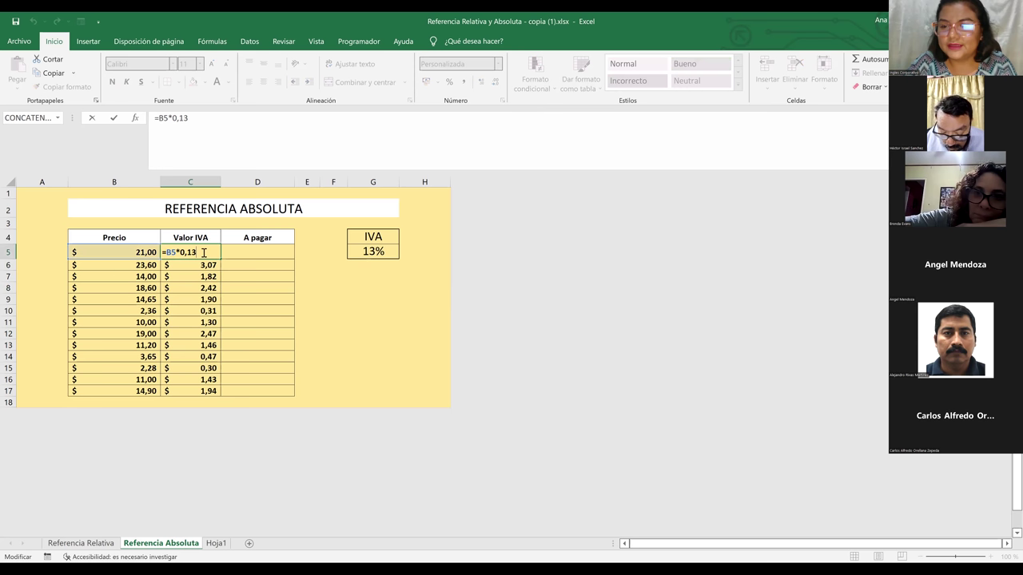
{"action": "key", "text": "BackSpace"}
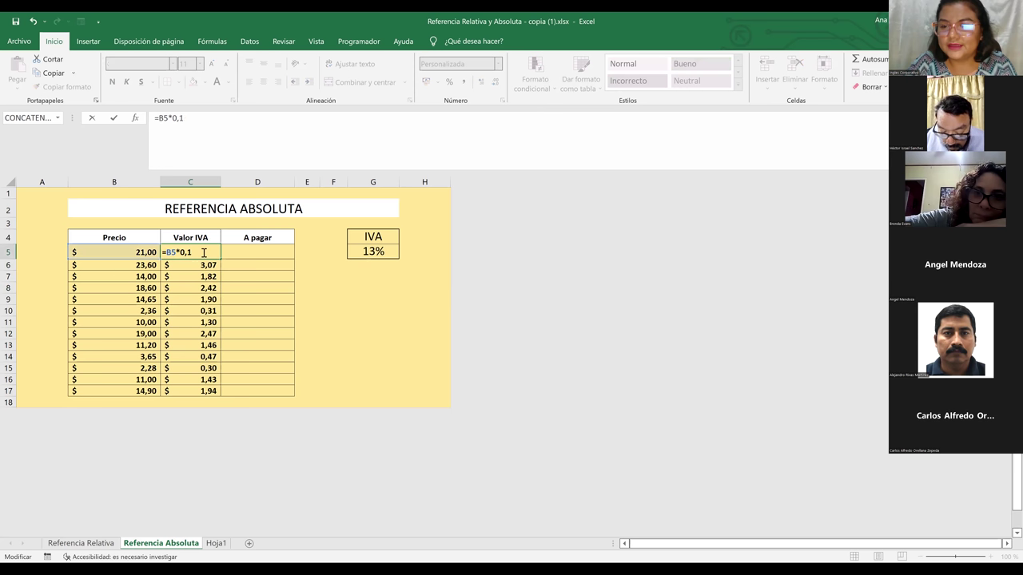
{"action": "type", "text": "5"}
{"action": "left_click", "coordinate": [206, 254]}
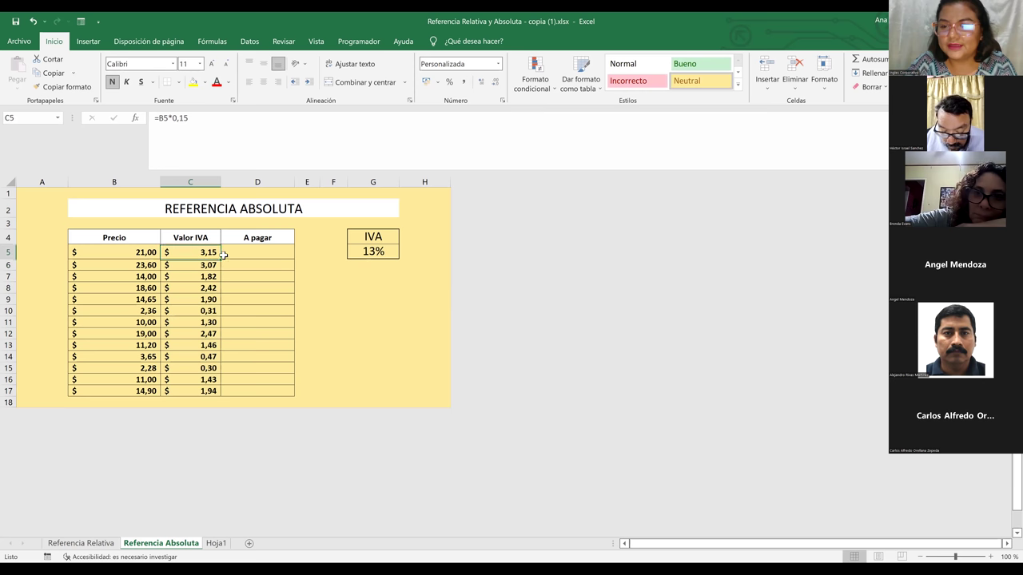
{"action": "left_click_drag", "start_coordinate": [223, 257], "coordinate": [214, 391]}
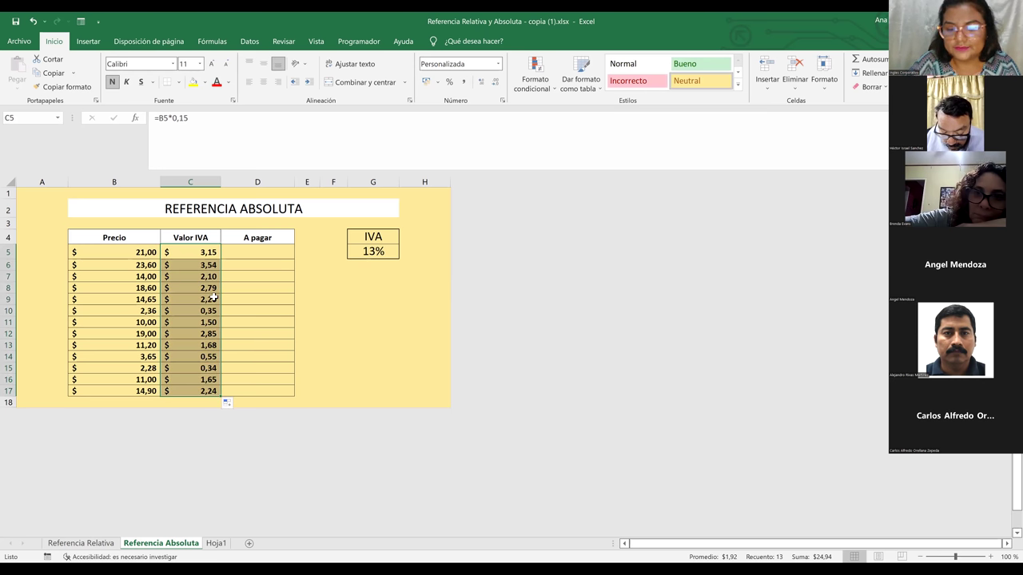
{"action": "key", "text": "Delete"}
Enter =B5*G5 in C5 and fill it to C17, leaving $ - in rows 6–17
{"action": "left_click", "coordinate": [257, 299]}
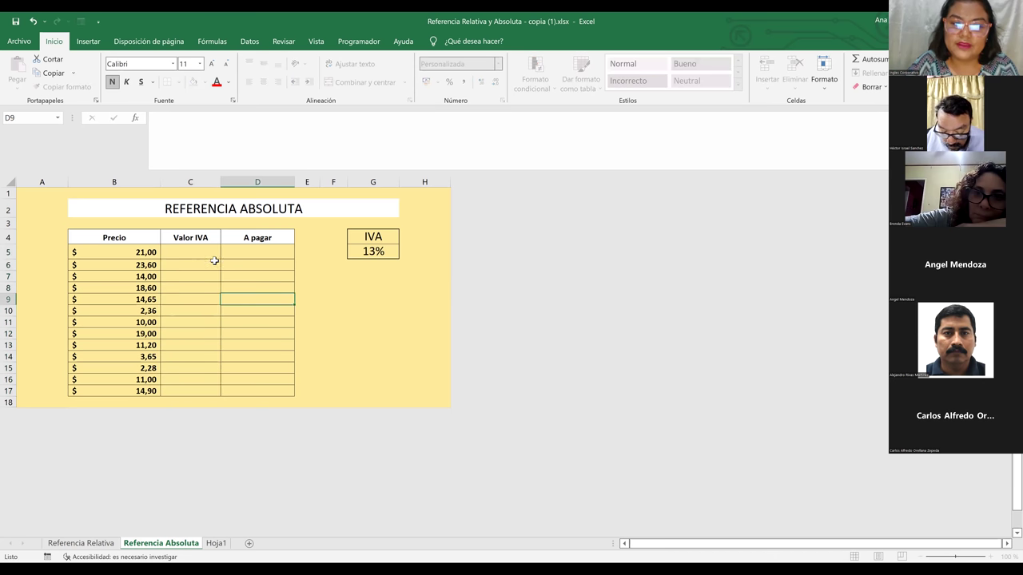
{"action": "left_click", "coordinate": [201, 254]}
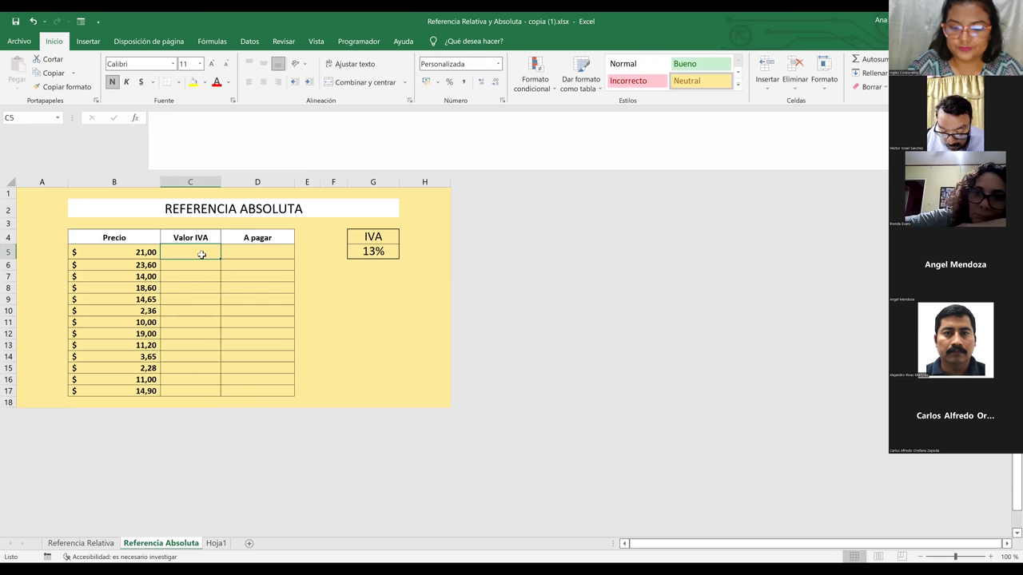
{"action": "type", "text": "="}
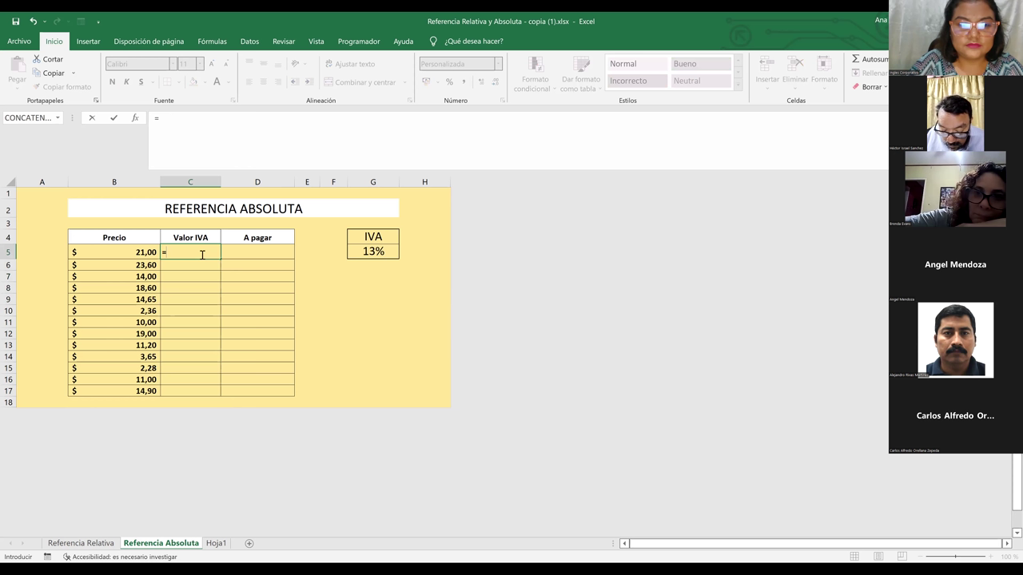
{"action": "left_click", "coordinate": [131, 254]}
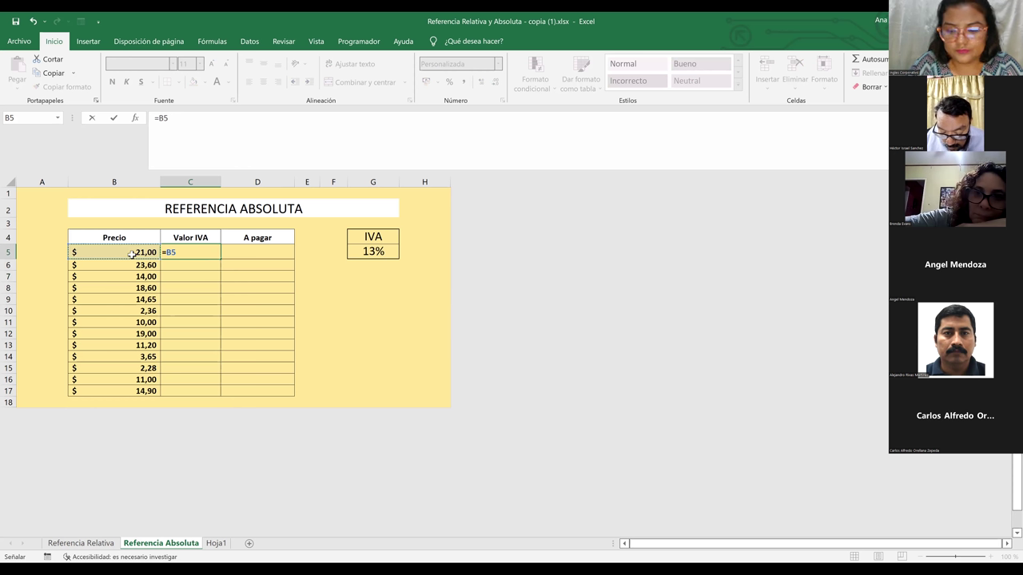
{"action": "type", "text": "*"}
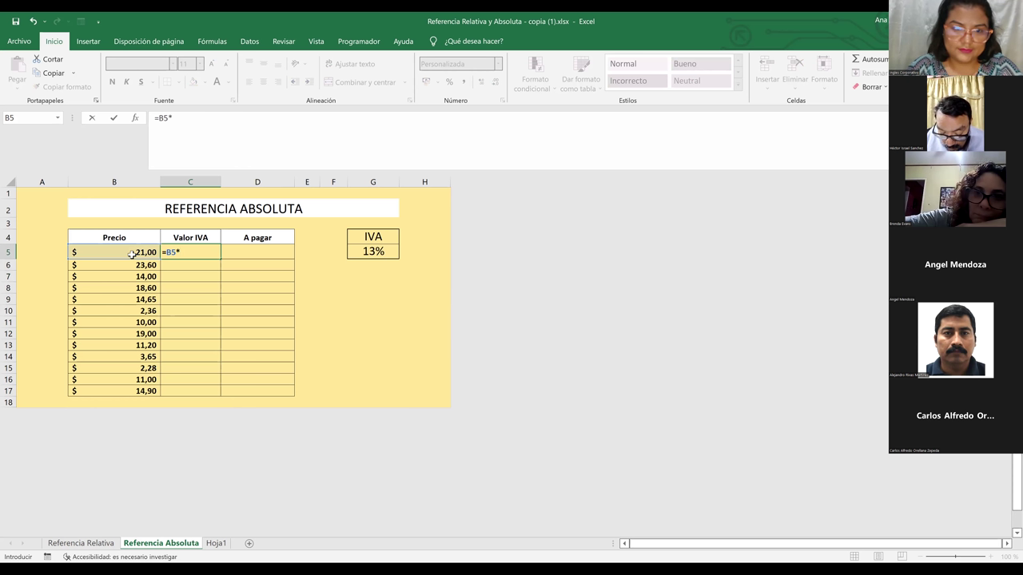
{"action": "left_click", "coordinate": [368, 253]}
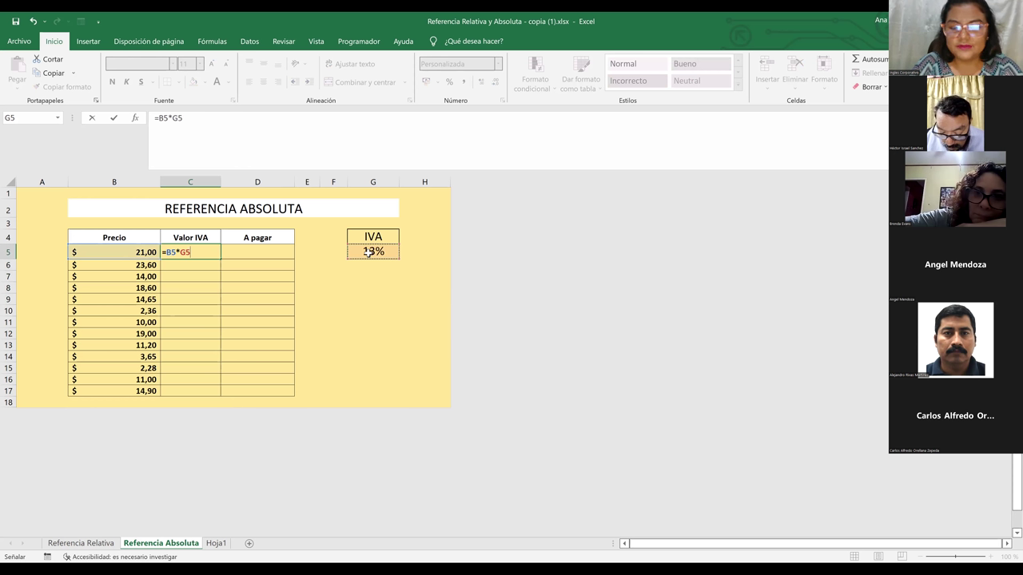
{"action": "key", "text": "Return"}
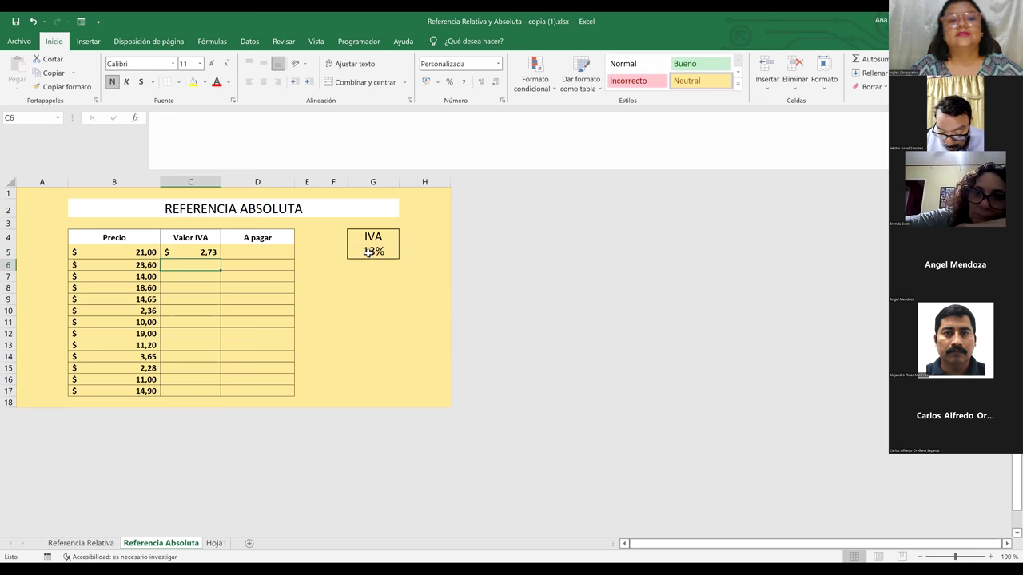
{"action": "left_click", "coordinate": [212, 254]}
{"action": "left_click_drag", "start_coordinate": [221, 258], "coordinate": [214, 391]}
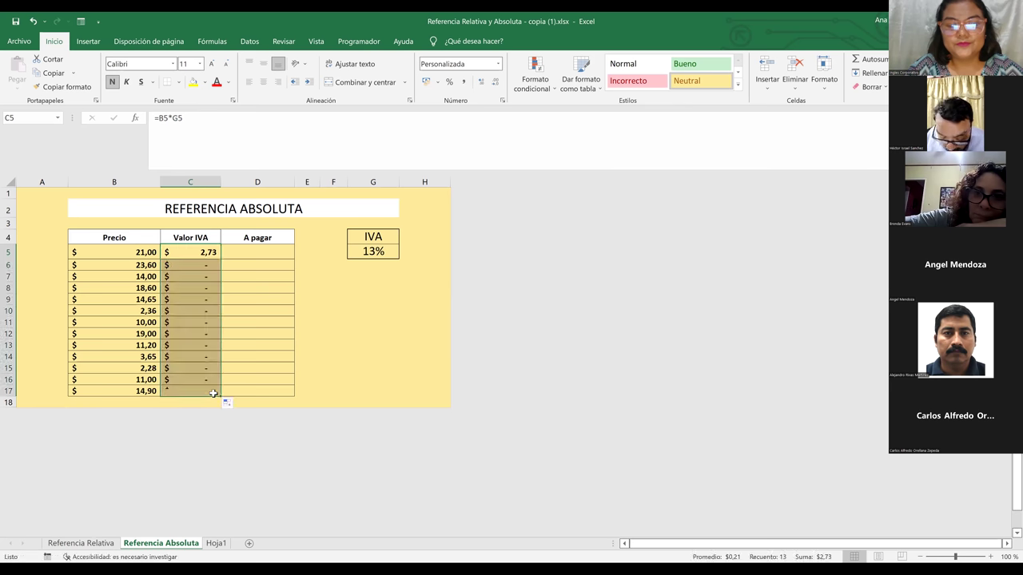
{"action": "left_click", "coordinate": [242, 299]}
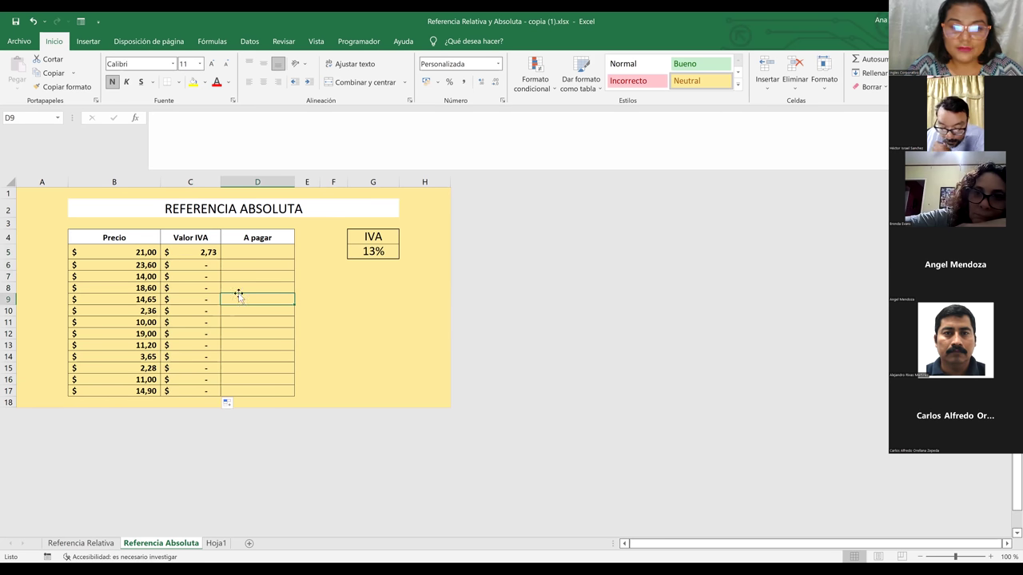
Inspect C6's formula, make its G6 reference absolute, then erase that reference
{"action": "left_click", "coordinate": [202, 264]}
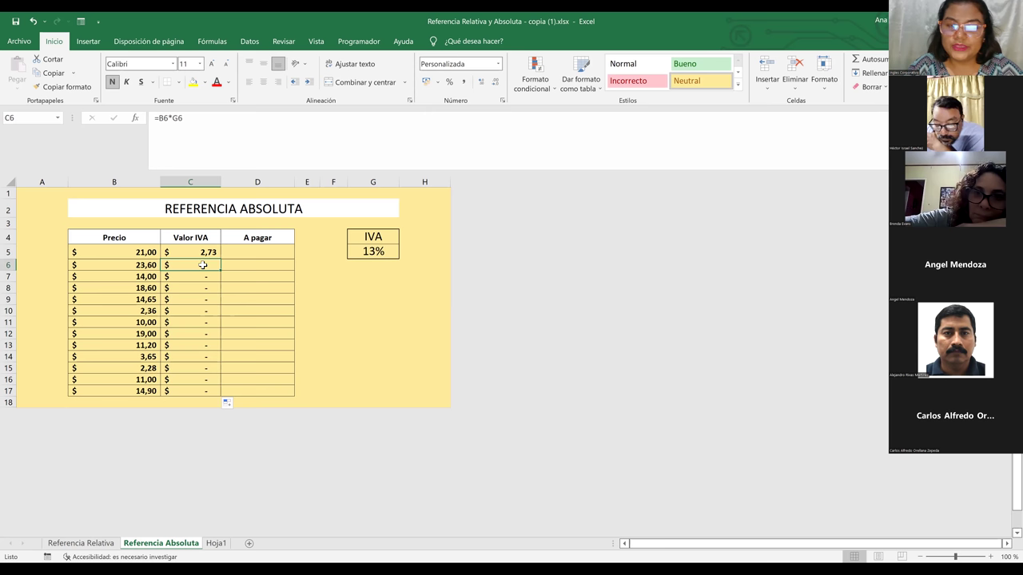
{"action": "double_click", "coordinate": [203, 264]}
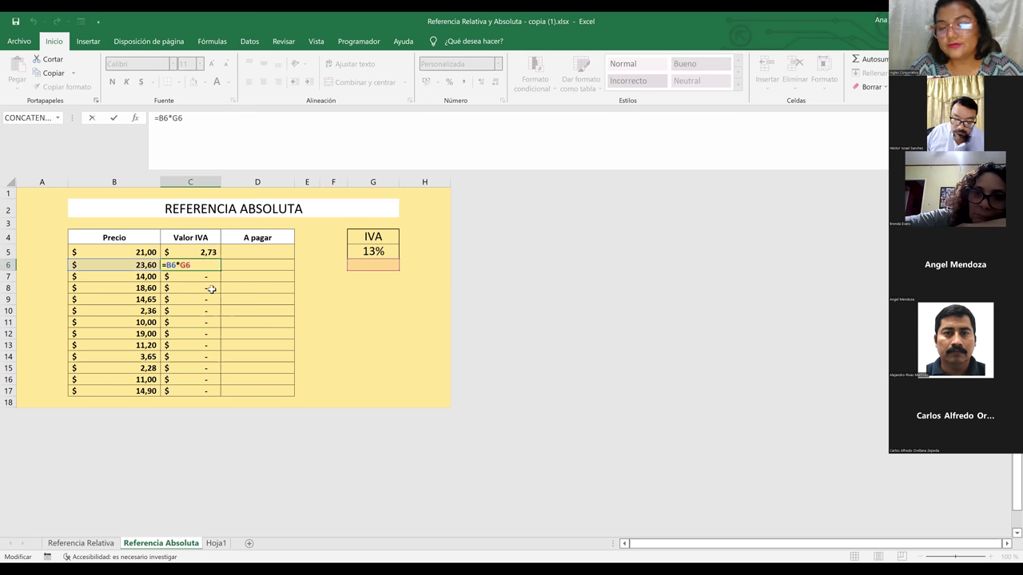
{"action": "key", "text": "Return"}
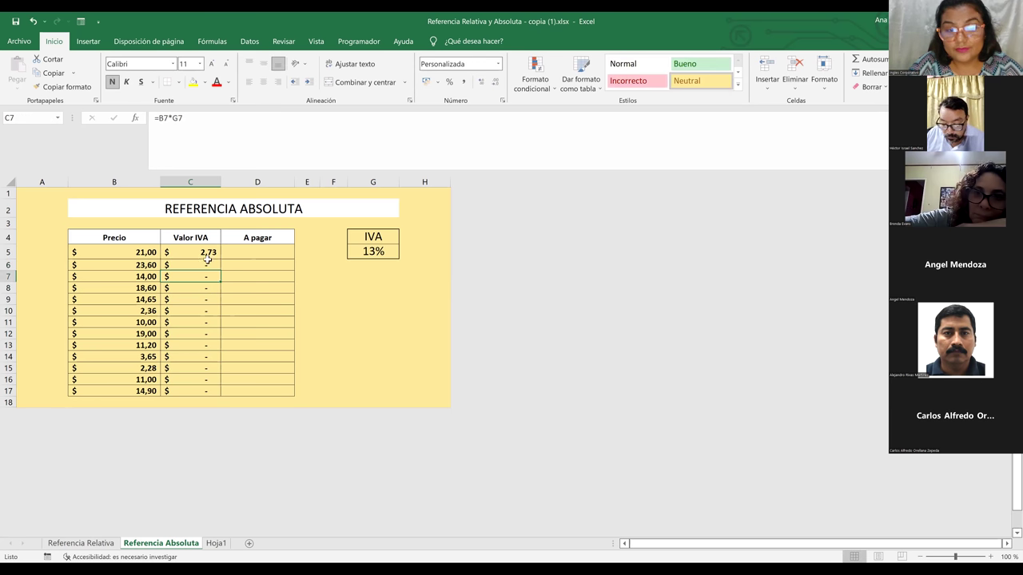
{"action": "left_click", "coordinate": [214, 261]}
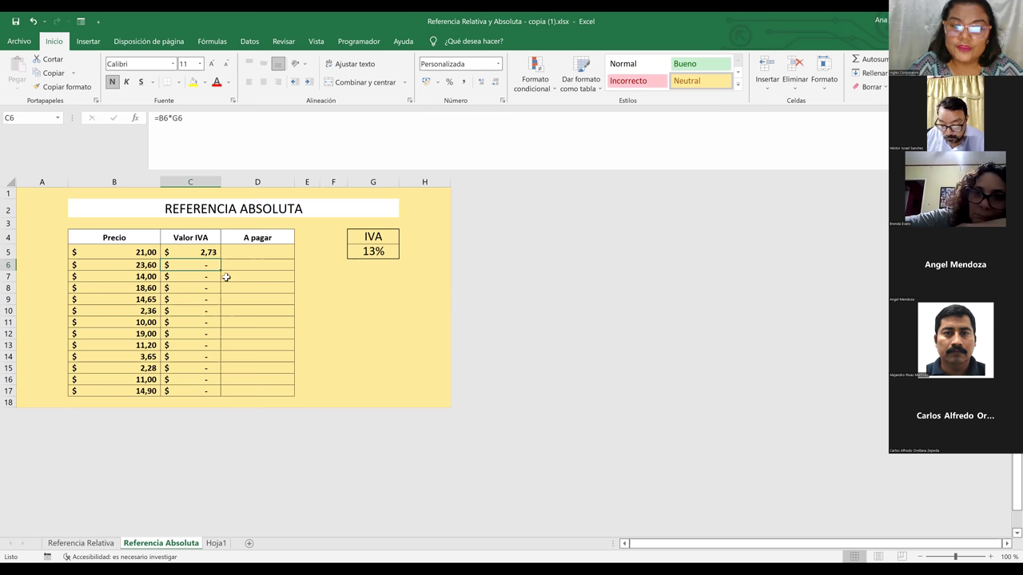
{"action": "double_click", "coordinate": [204, 265]}
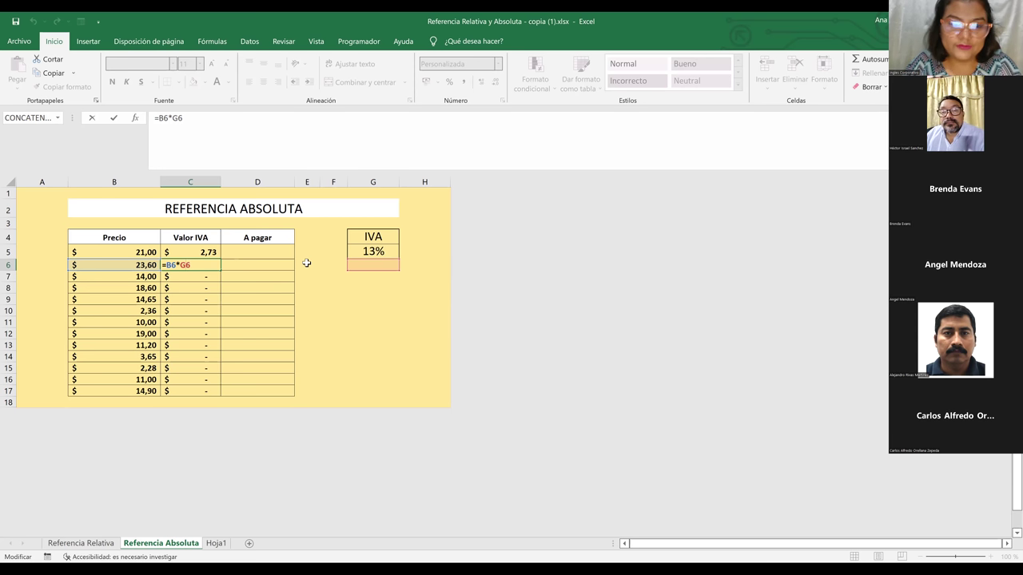
{"action": "key", "text": "F4"}
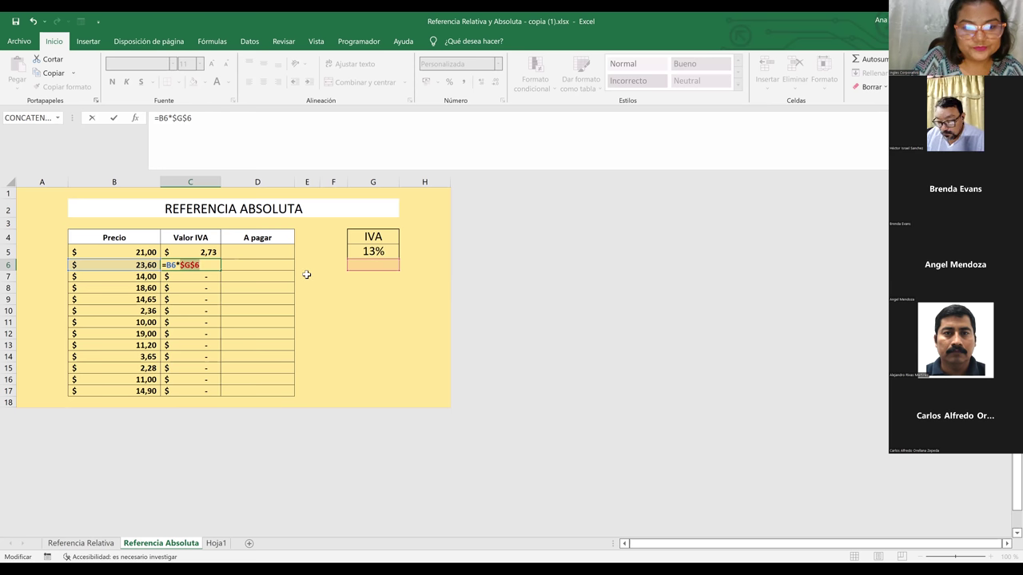
{"action": "left_click", "coordinate": [210, 277]}
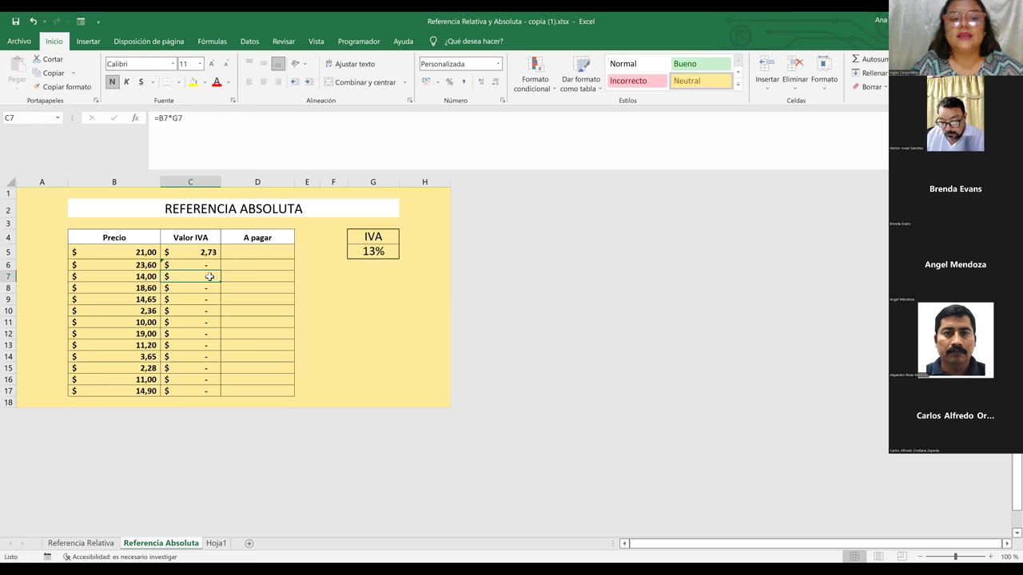
{"action": "left_click", "coordinate": [205, 262]}
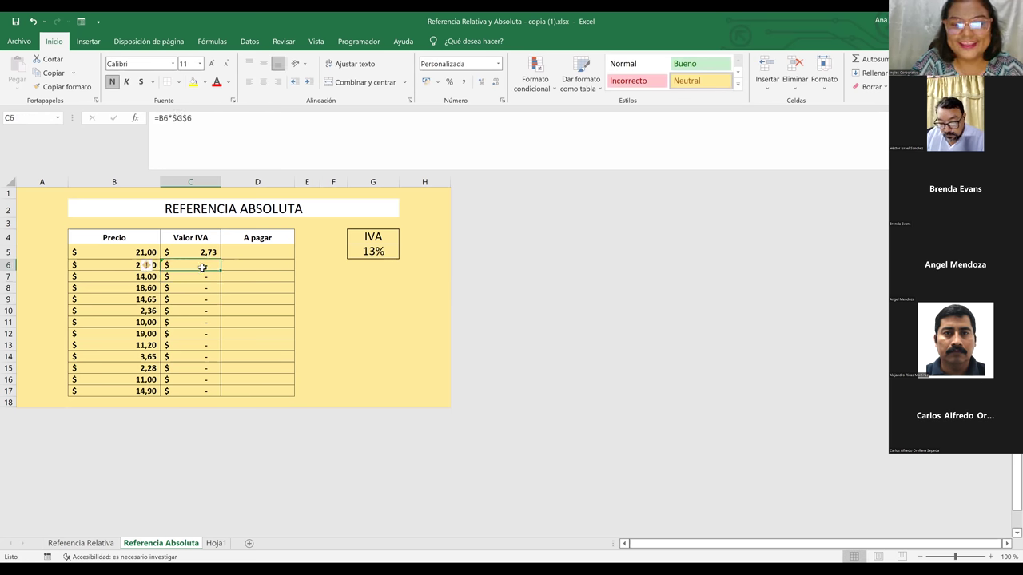
{"action": "double_click", "coordinate": [202, 267]}
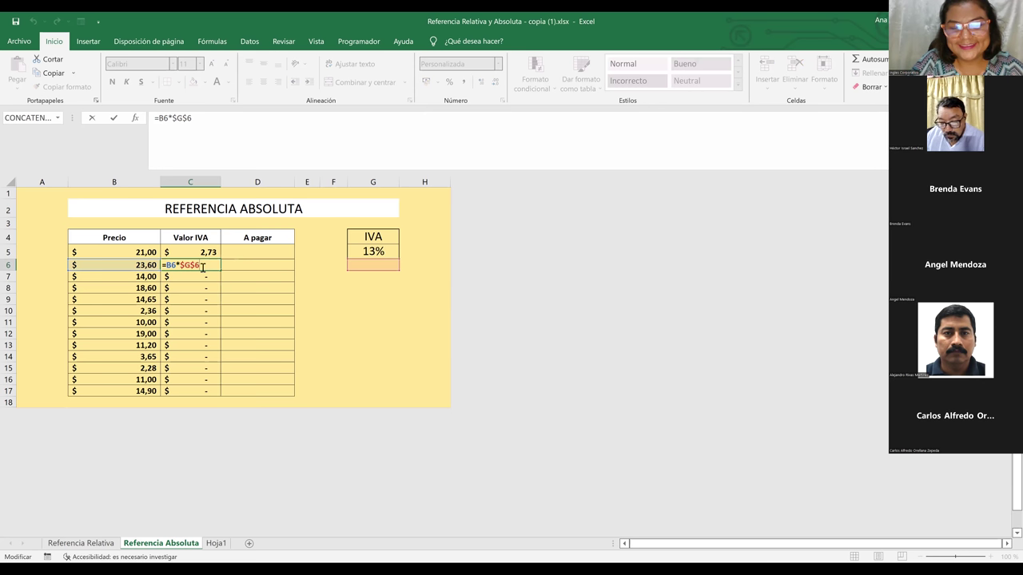
{"action": "key", "text": "BackSpace"}
{"action": "key", "text": "BackSpace"}
{"action": "key", "text": "BackSpace"}
{"action": "key", "text": "BackSpace"}
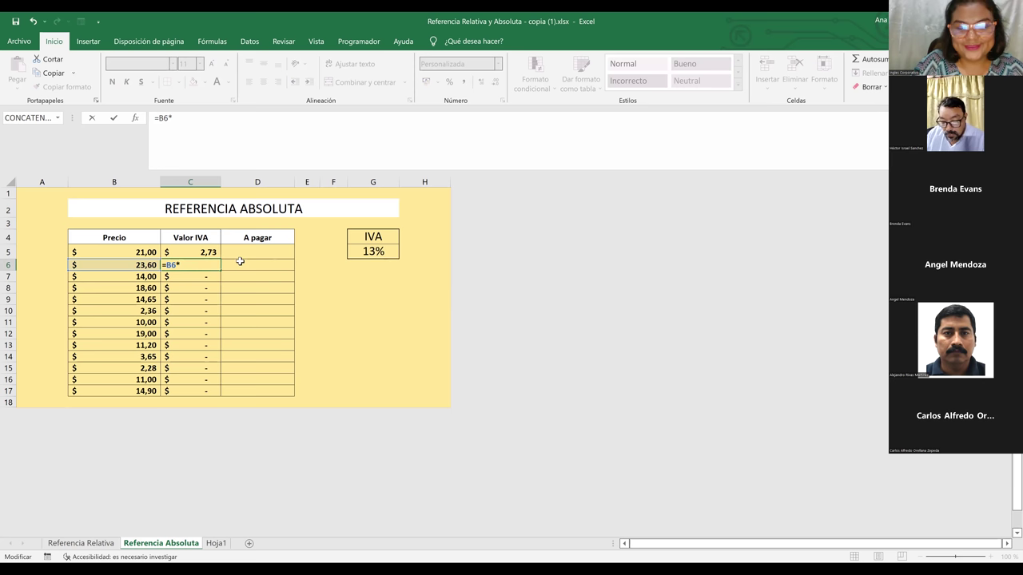
{"action": "key", "text": "BackSpace"}
{"action": "key", "text": "BackSpace"}
{"action": "key", "text": "BackSpace"}
{"action": "key", "text": "BackSpace"}
Change C5 to =B5*$G$5 and fill it down to C17
{"action": "left_click", "coordinate": [217, 253]}
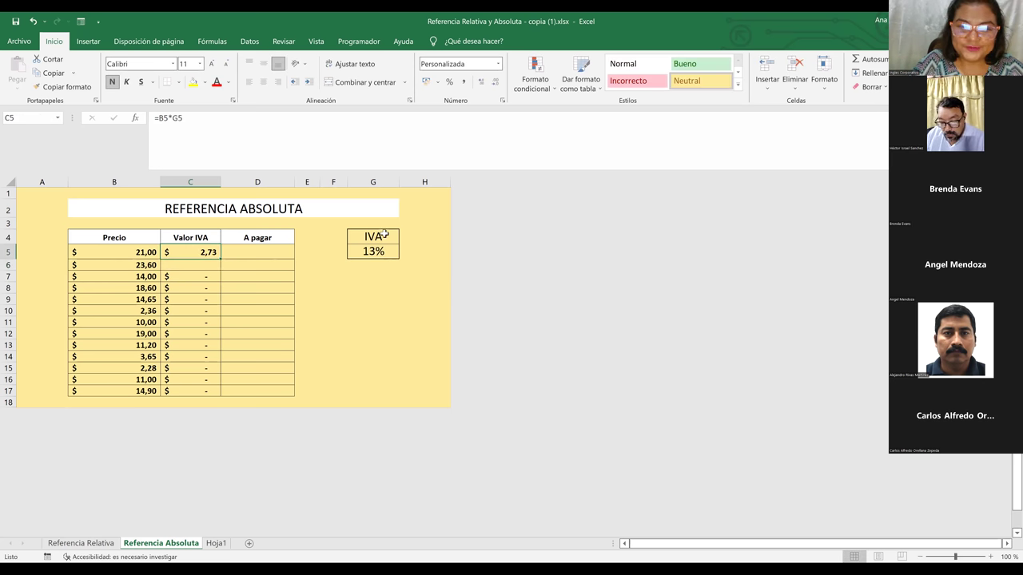
{"action": "double_click", "coordinate": [205, 249]}
{"action": "left_click", "coordinate": [206, 115]}
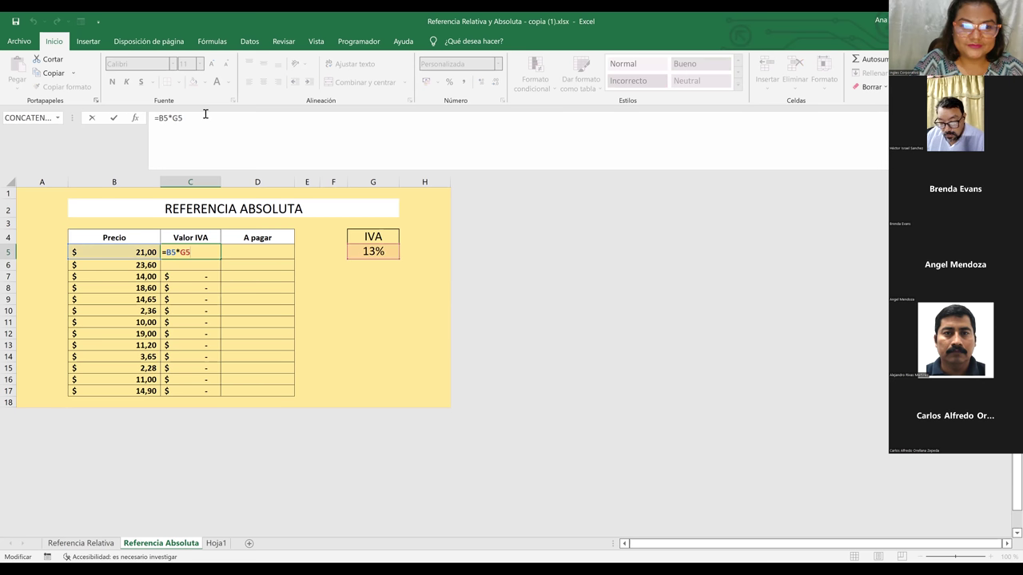
{"action": "key", "text": "F4"}
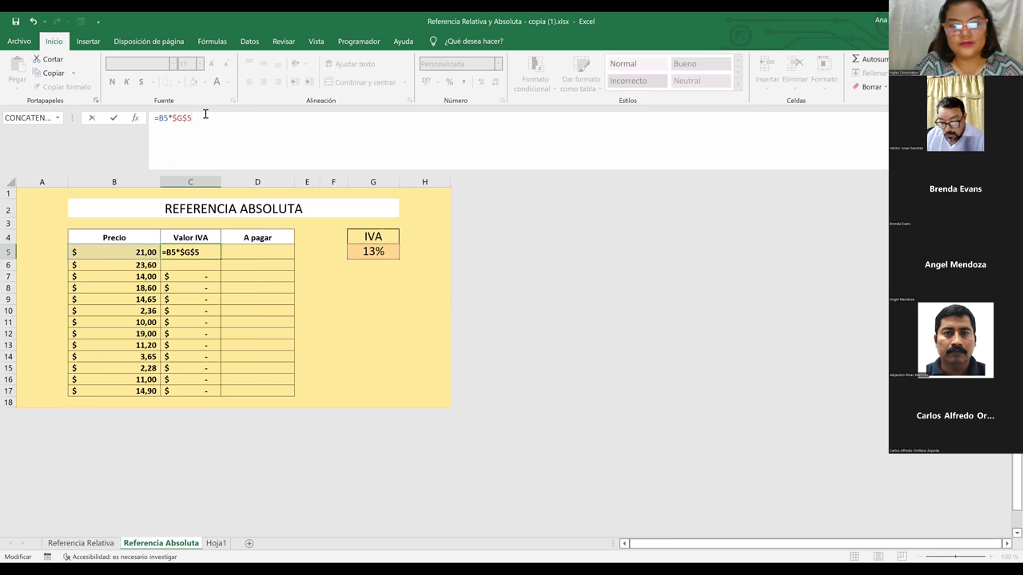
{"action": "key", "text": "ctrl+Return"}
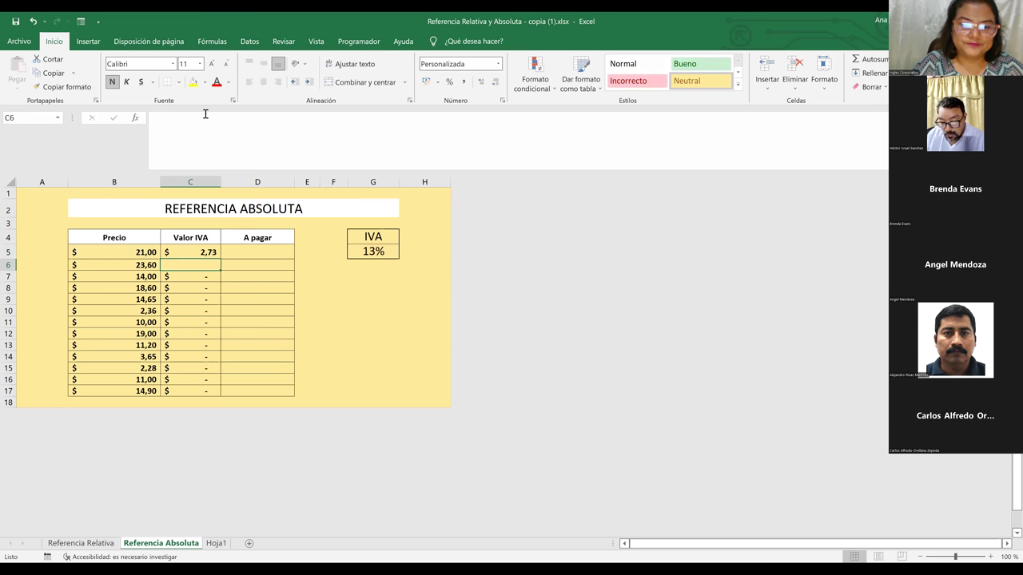
{"action": "left_click_drag", "start_coordinate": [220, 258], "coordinate": [217, 397]}
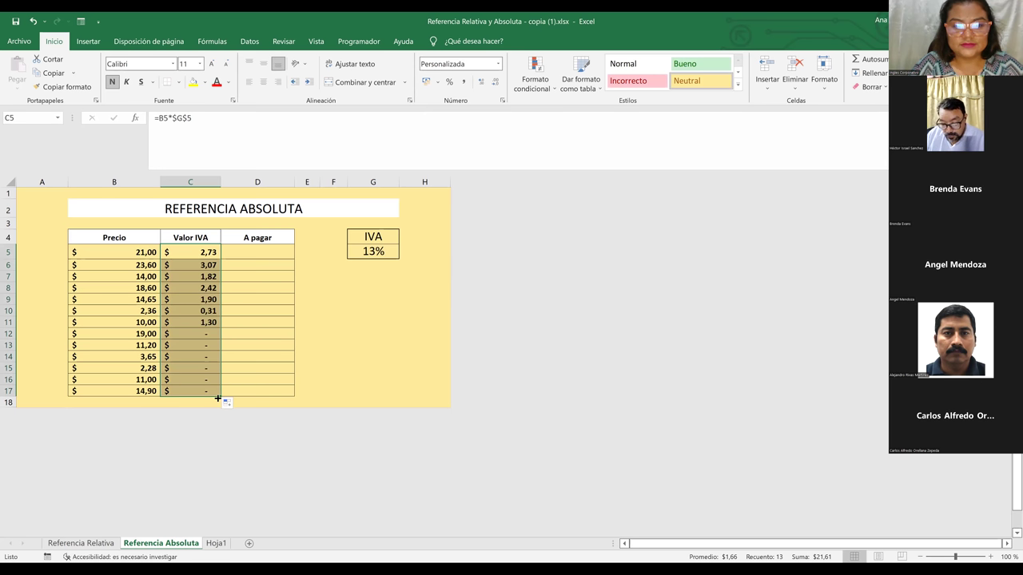
{"action": "left_click", "coordinate": [195, 252]}
{"action": "left_click", "coordinate": [202, 288]}
{"action": "left_click", "coordinate": [197, 320]}
{"action": "left_click", "coordinate": [197, 391]}
{"action": "double_click", "coordinate": [197, 392]}
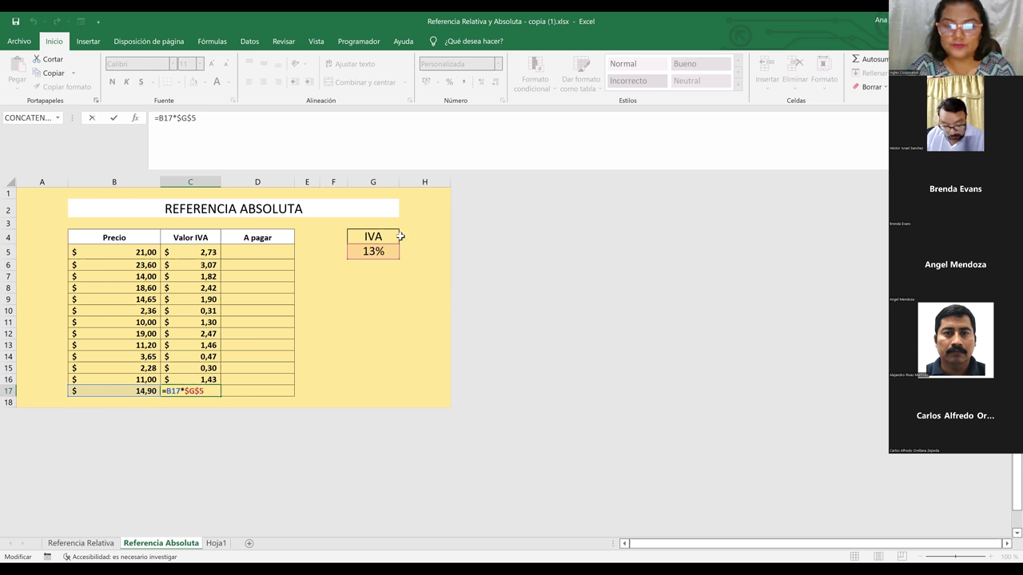
{"action": "key", "text": "Return"}
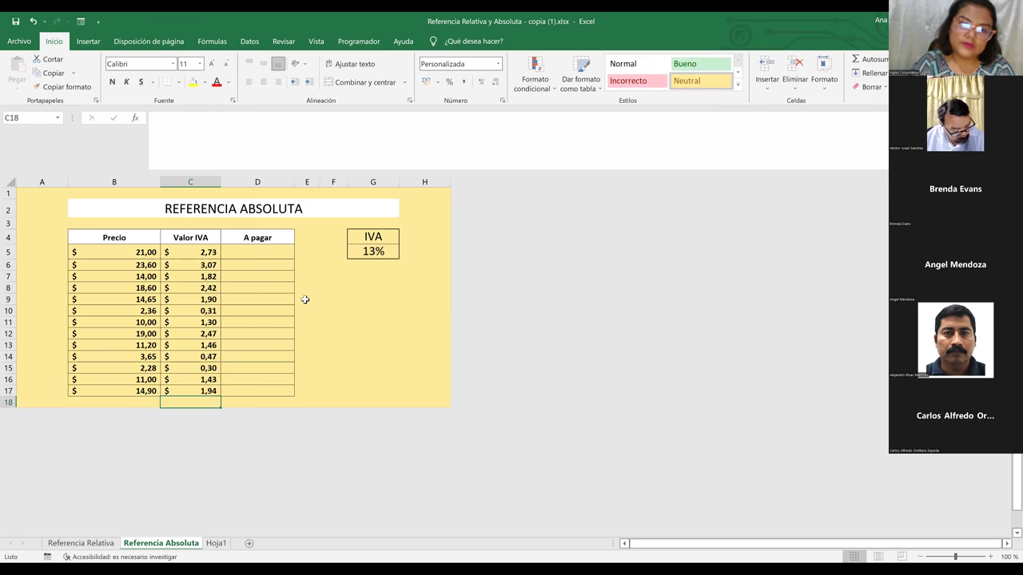
{"action": "left_click", "coordinate": [258, 252]}
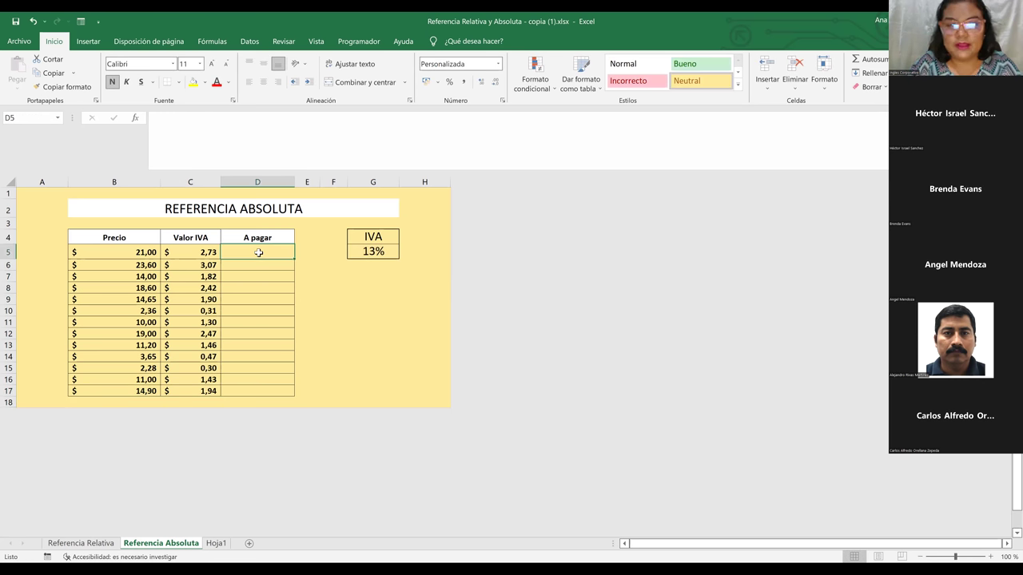
Enter =SUMA(B5;C5) in D5 to total the price and VAT
{"action": "left_click", "coordinate": [263, 289]}
{"action": "left_click", "coordinate": [258, 352]}
{"action": "left_click", "coordinate": [274, 296]}
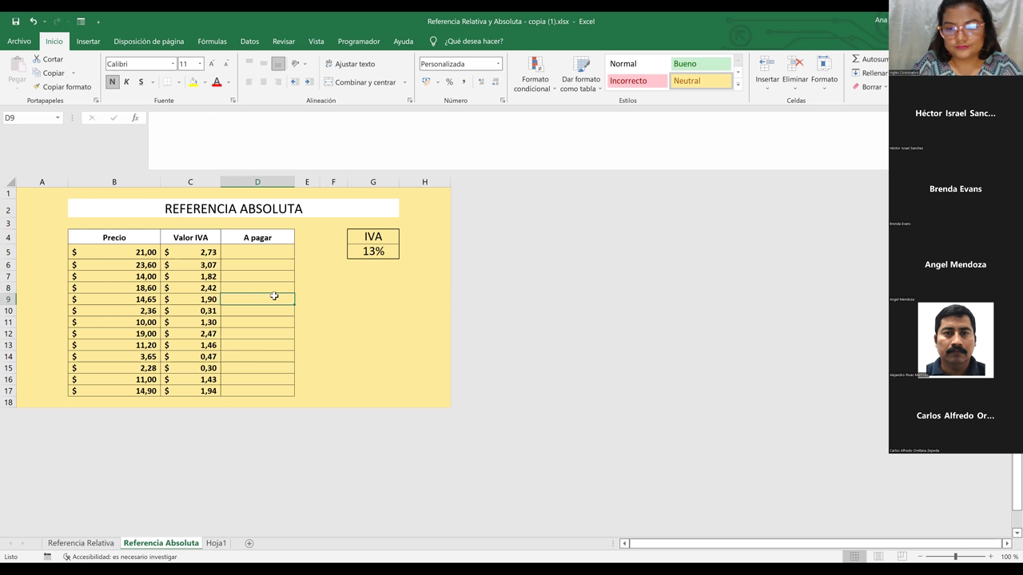
{"action": "left_click", "coordinate": [254, 251]}
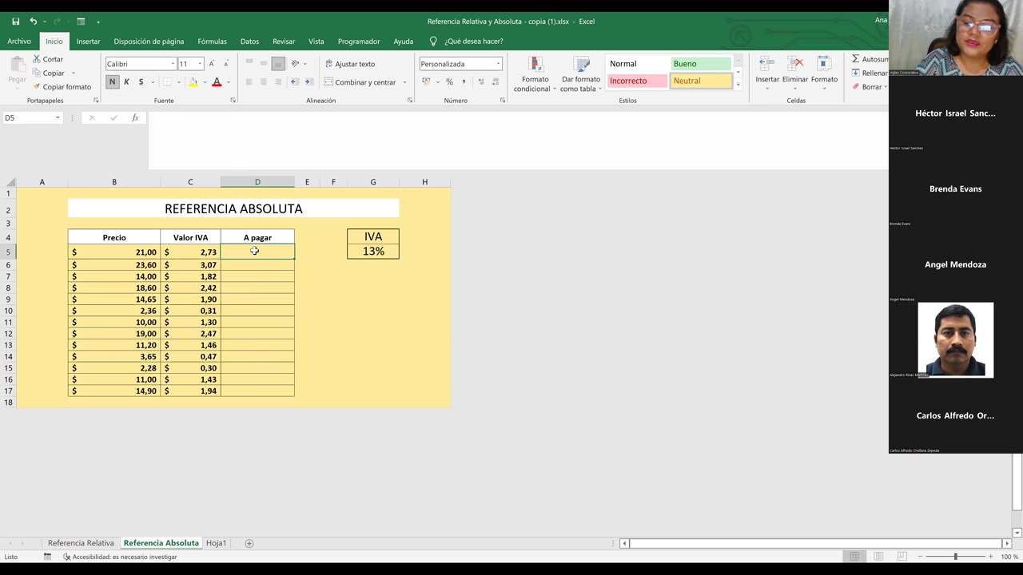
{"action": "type", "text": "="}
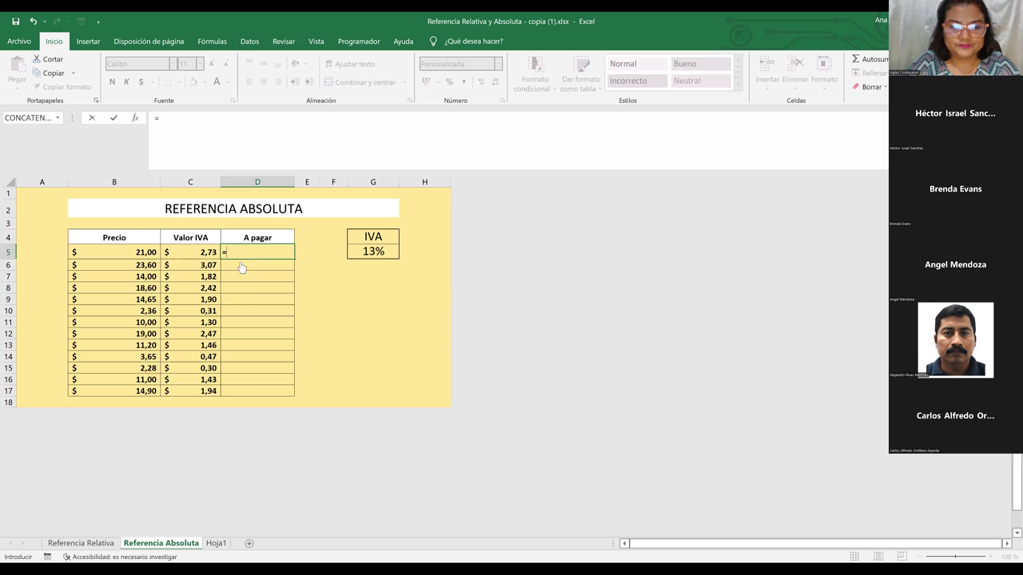
{"action": "type", "text": "SUMA("}
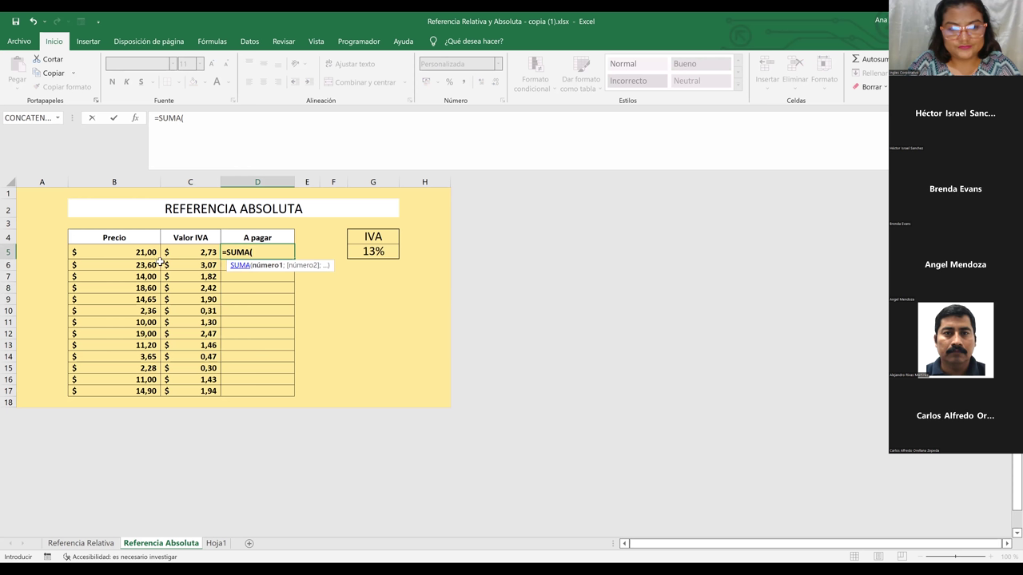
{"action": "left_click", "coordinate": [131, 254]}
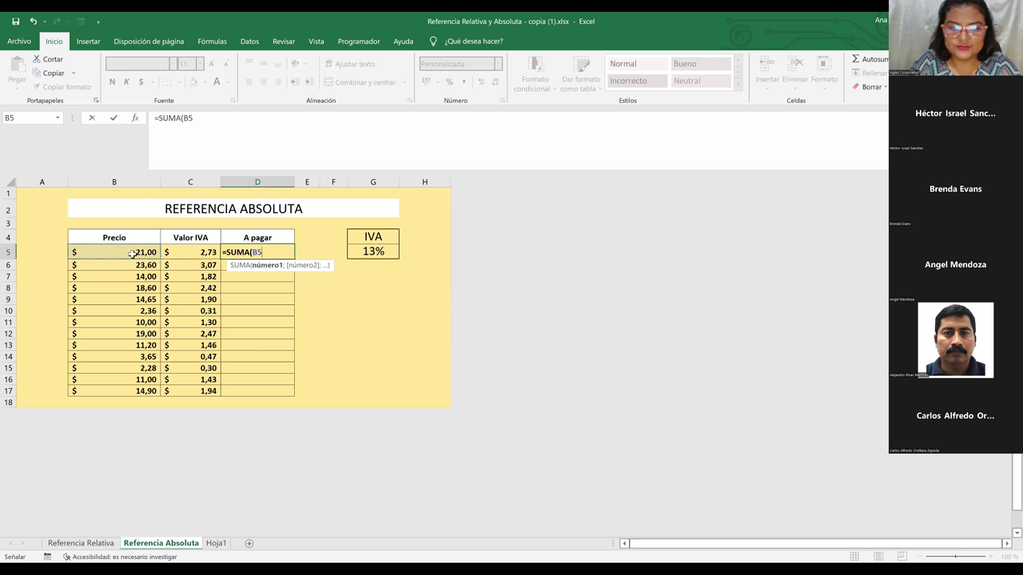
{"action": "type", "text": ";"}
{"action": "left_click", "coordinate": [192, 255]}
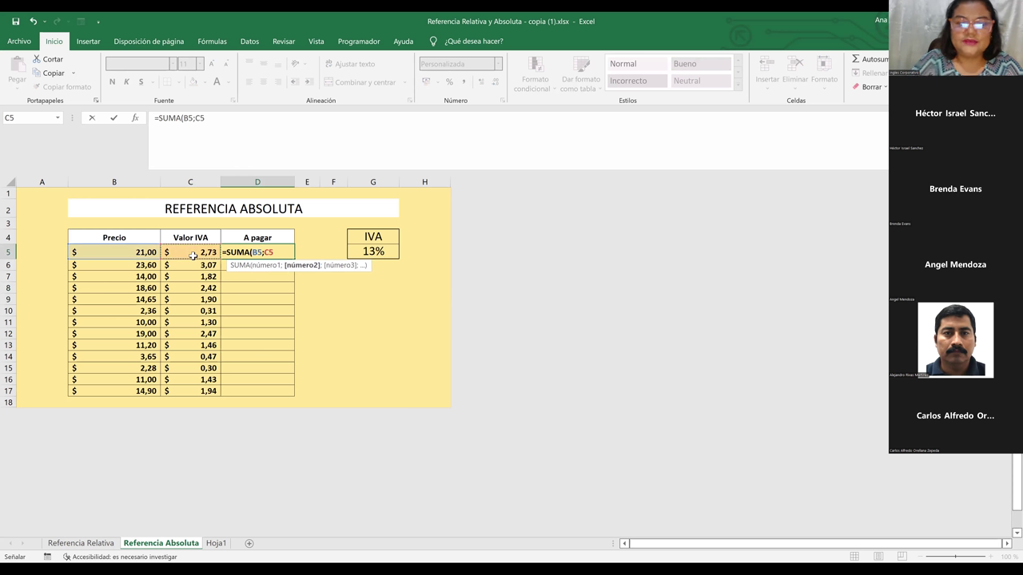
{"action": "type", "text": ")"}
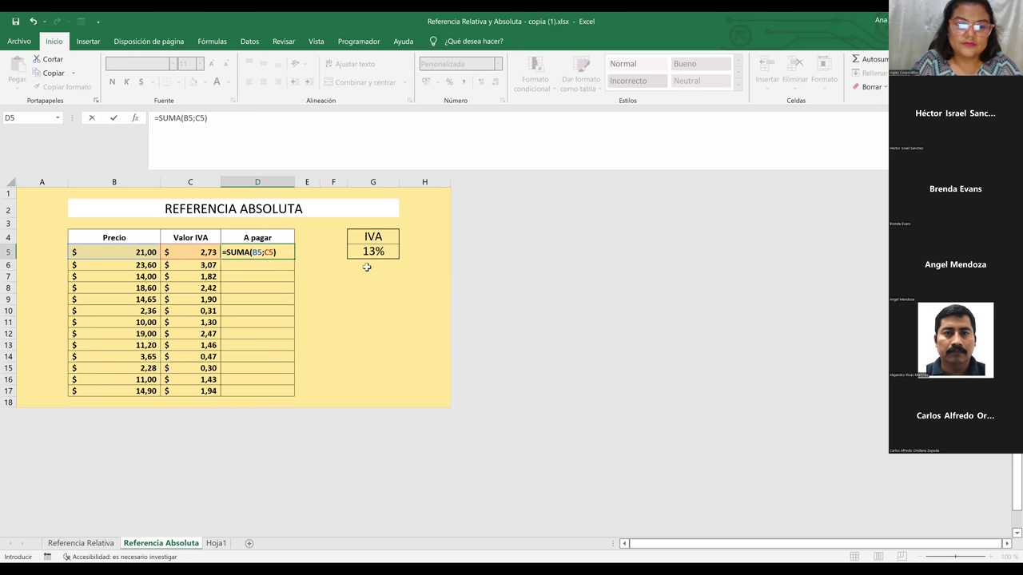
{"action": "key", "text": "Return"}
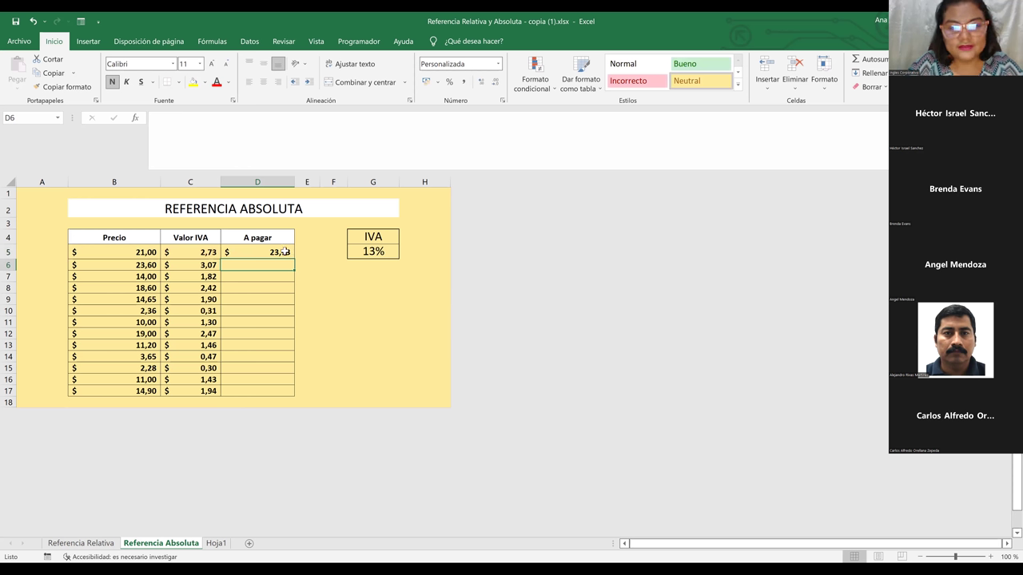
Copy the D5 total down to D17, giving totals from 23,73 to 16,84
{"action": "left_click", "coordinate": [283, 252]}
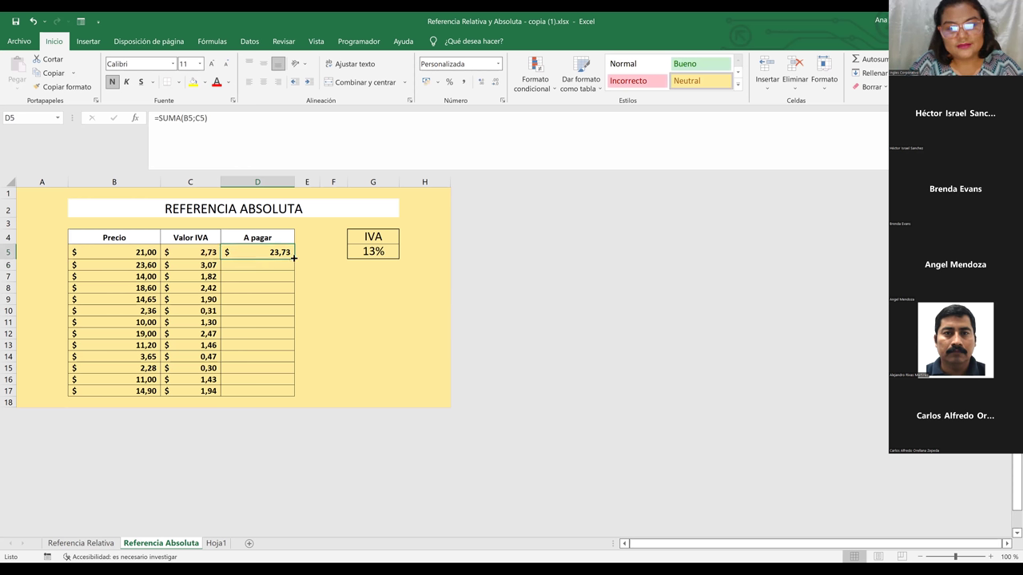
{"action": "left_click_drag", "start_coordinate": [294, 258], "coordinate": [288, 392]}
{"action": "left_click", "coordinate": [266, 343]}
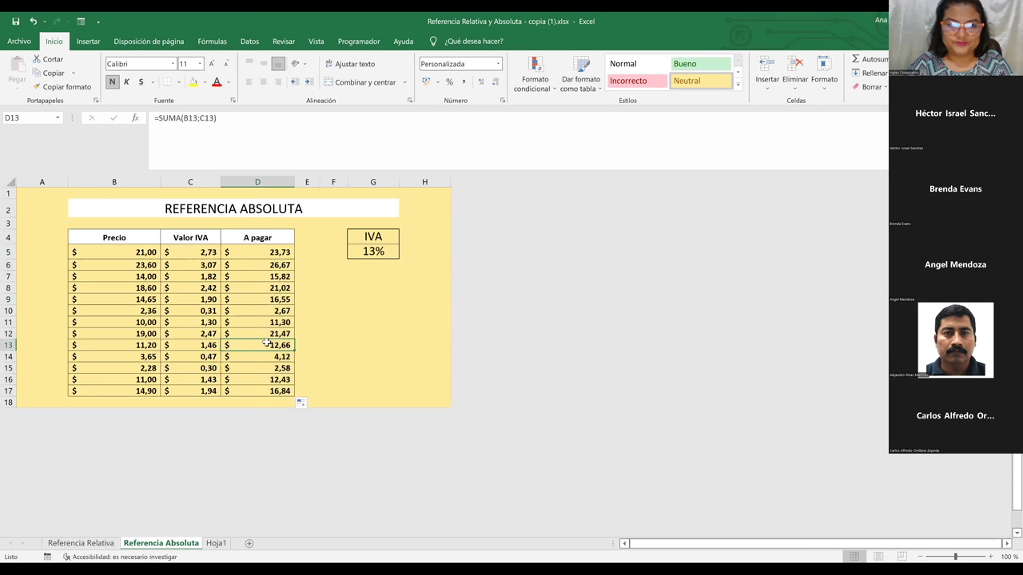
{"action": "left_click", "coordinate": [278, 310]}
{"action": "left_click", "coordinate": [274, 266]}
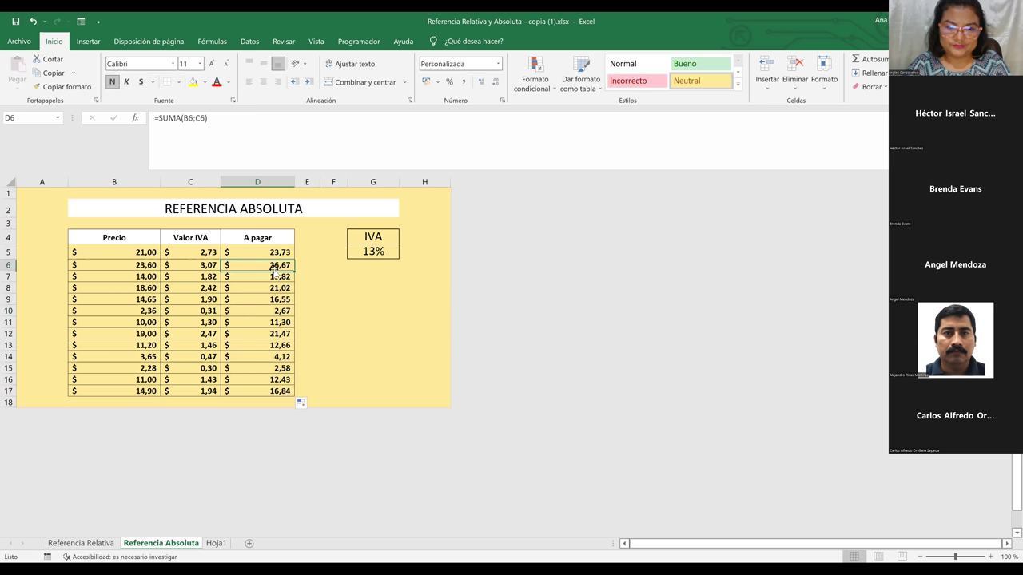
{"action": "left_click", "coordinate": [275, 254]}
{"action": "left_click", "coordinate": [277, 267]}
{"action": "left_click", "coordinate": [274, 300]}
{"action": "left_click", "coordinate": [269, 254]}
{"action": "left_click_drag", "start_coordinate": [132, 253], "coordinate": [189, 251]}
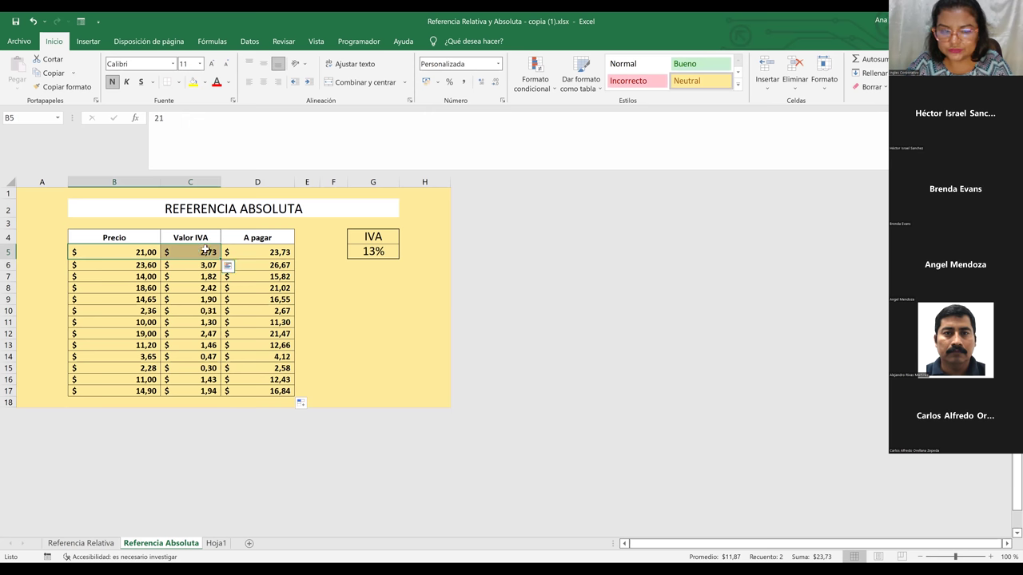
{"action": "left_click", "coordinate": [291, 254]}
{"action": "left_click", "coordinate": [281, 268]}
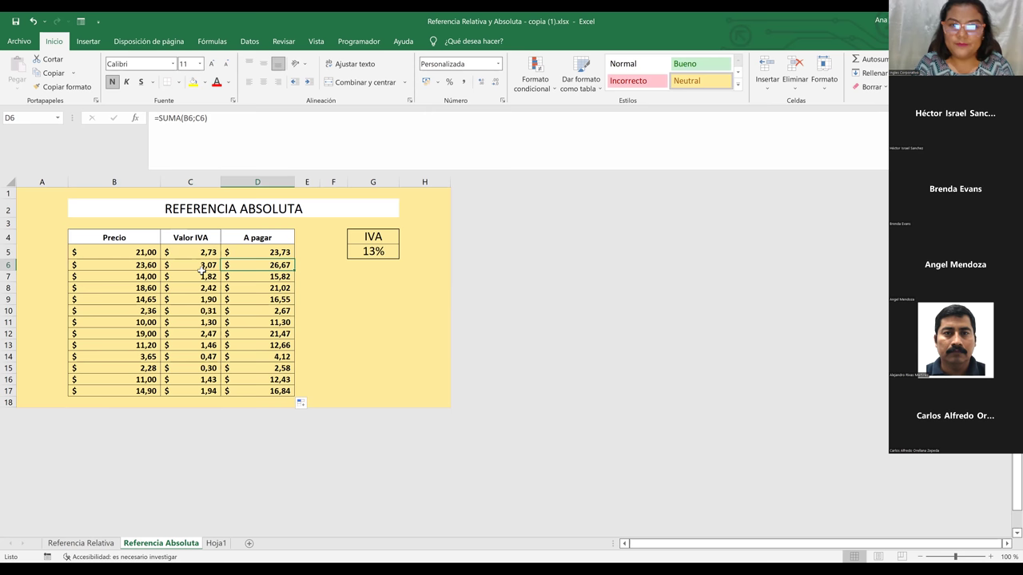
{"action": "left_click", "coordinate": [274, 312]}
{"action": "left_click_drag", "start_coordinate": [264, 252], "coordinate": [279, 377]}
{"action": "left_click", "coordinate": [203, 310]}
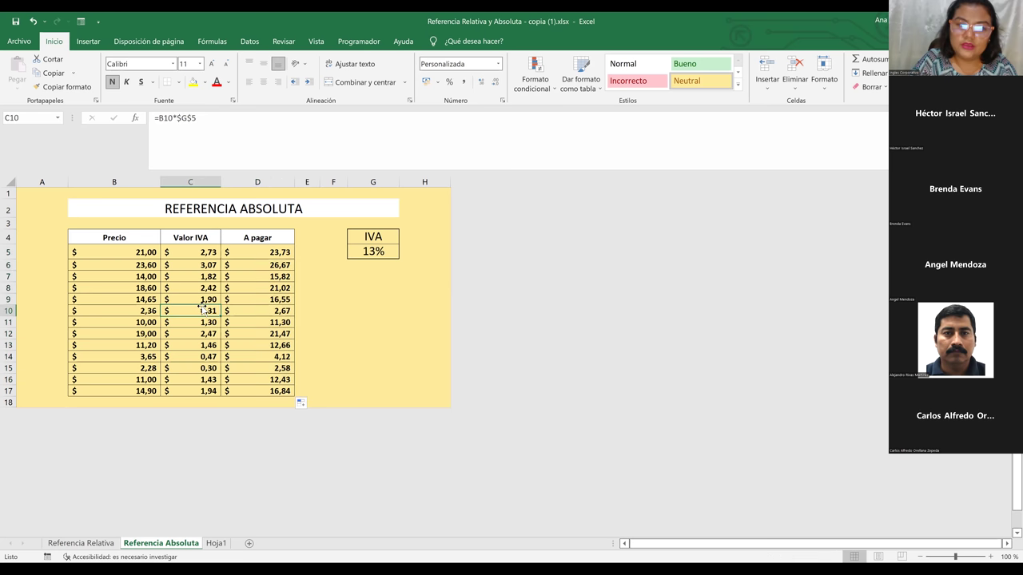
{"action": "left_click", "coordinate": [374, 252]}
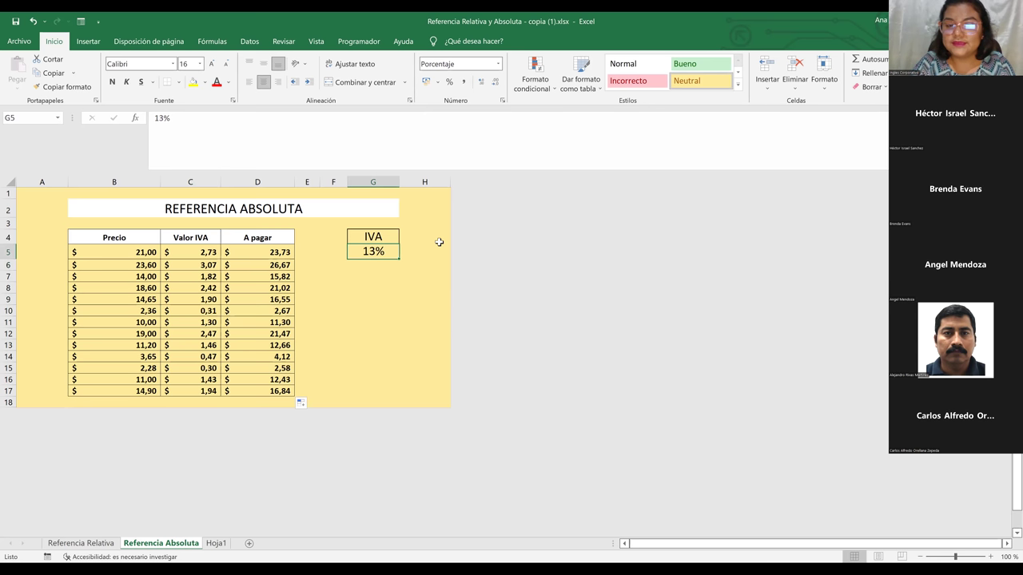
Change the IVA rate in G5 to 15%, adjusting its decimal places
{"action": "key", "text": "BackSpace"}
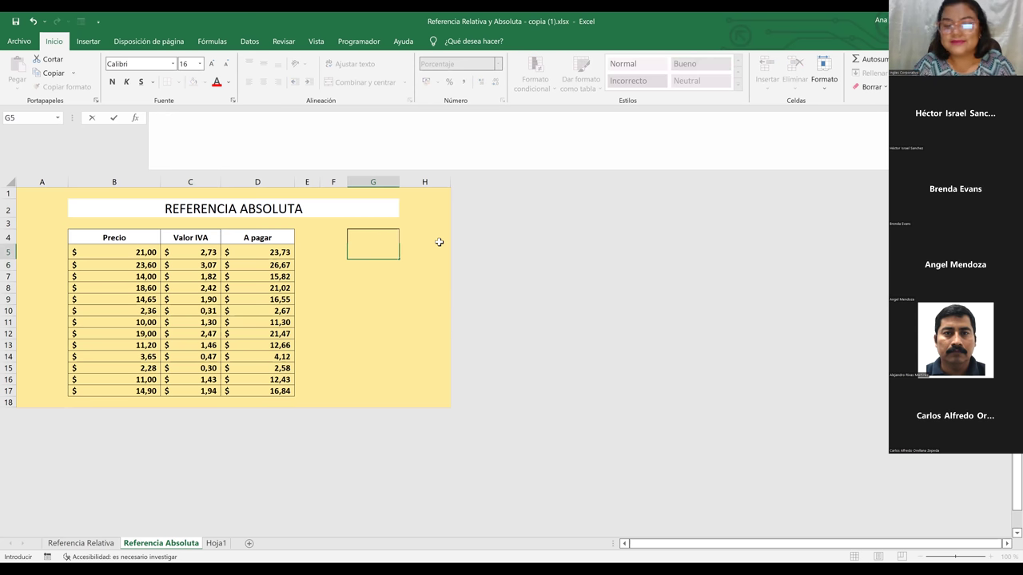
{"action": "type", "text": "15"}
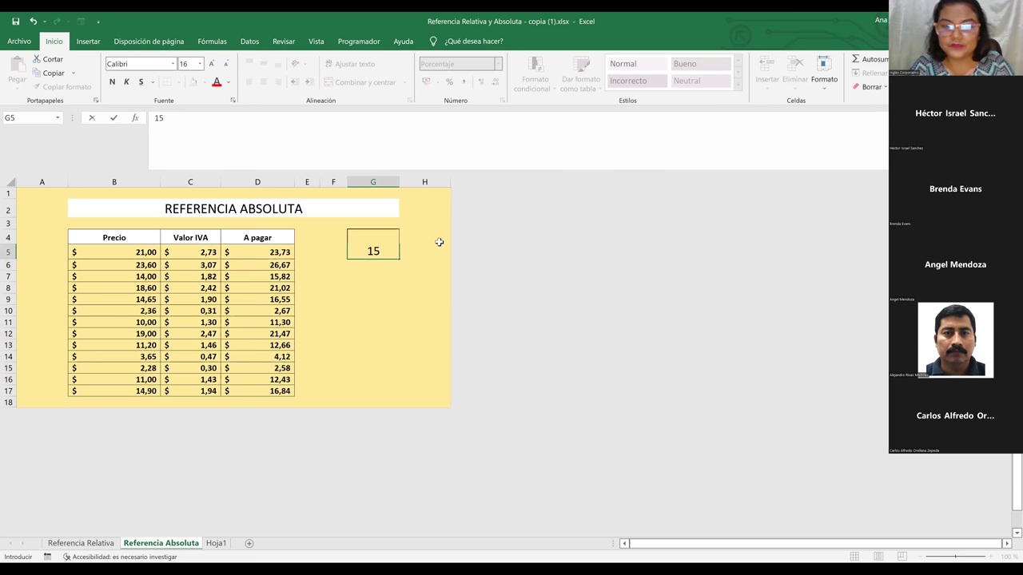
{"action": "key", "text": "Return"}
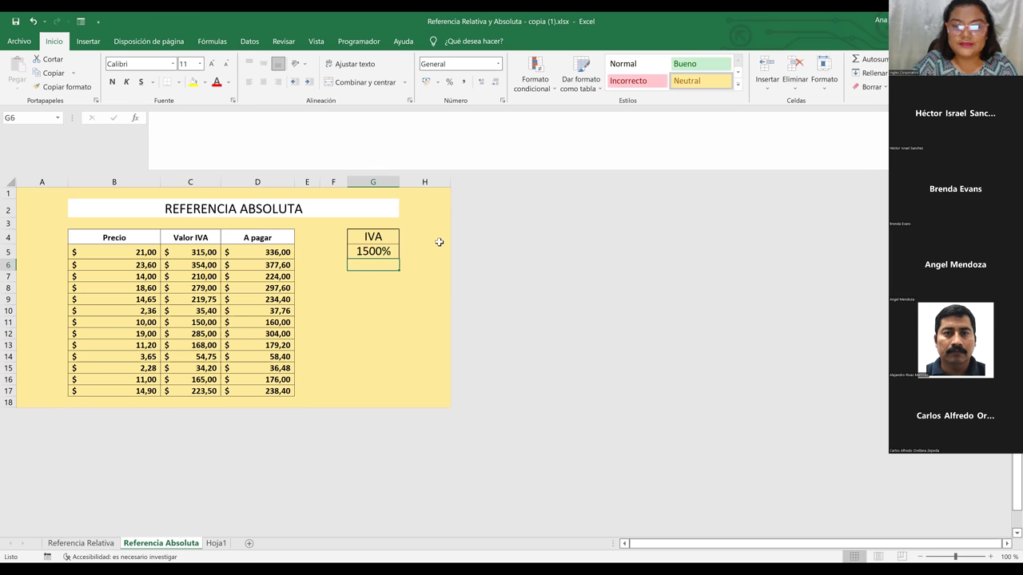
{"action": "left_click", "coordinate": [371, 255]}
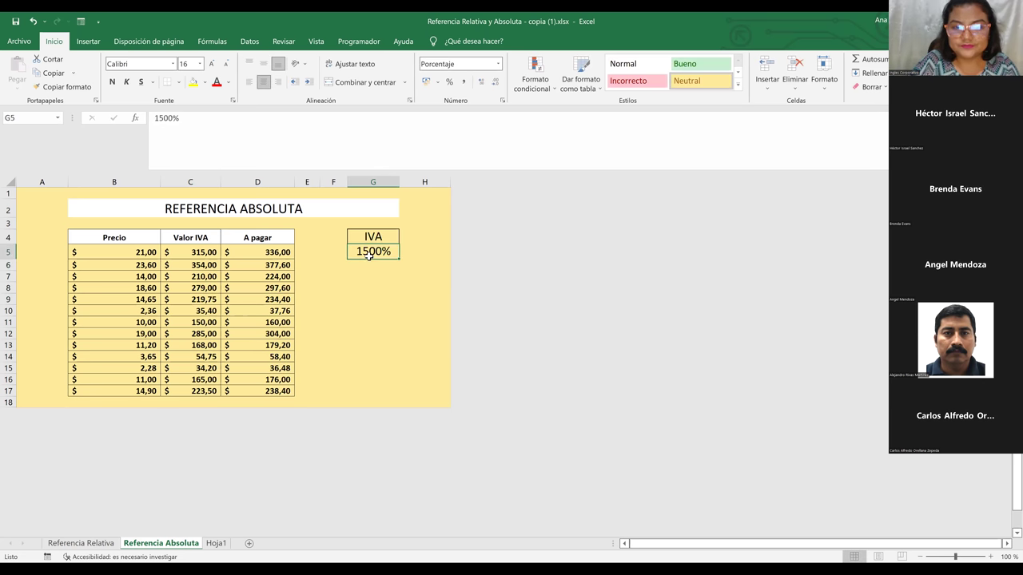
{"action": "left_click", "coordinate": [481, 81]}
{"action": "left_click", "coordinate": [481, 82]}
{"action": "left_click", "coordinate": [496, 83]}
{"action": "left_click", "coordinate": [495, 83]}
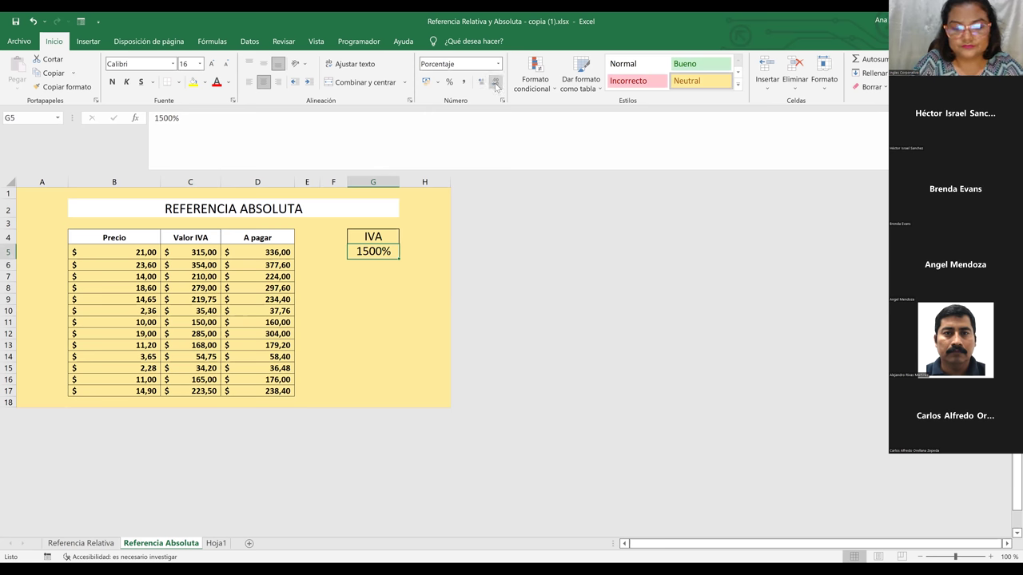
{"action": "type", "text": "15"}
{"action": "key", "text": "Return"}
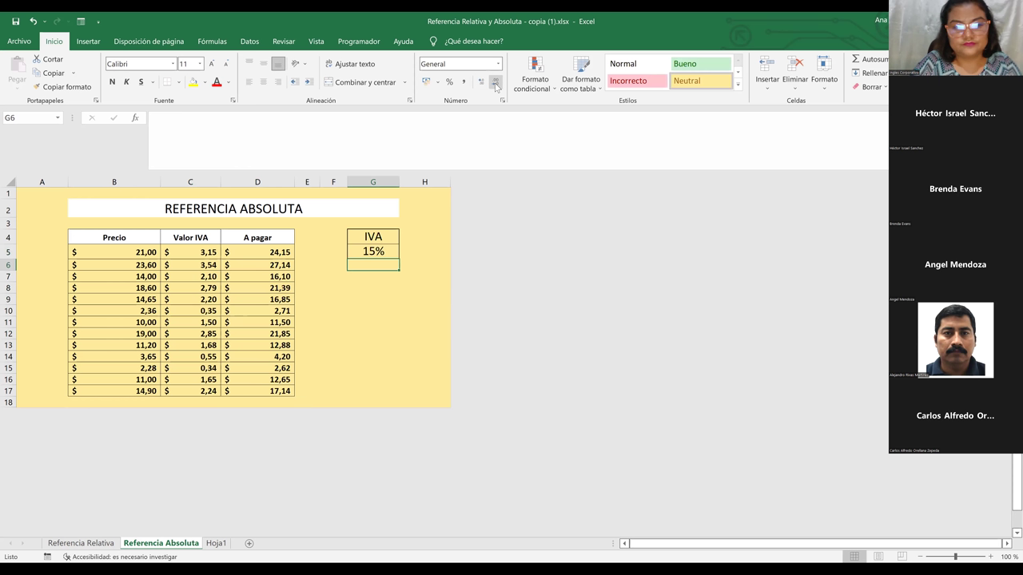
Review the 15% rate and the recalculated Valor IVA values in C5:C17
{"action": "left_click", "coordinate": [379, 252]}
{"action": "key", "text": "Down"}
{"action": "key", "text": "Down"}
{"action": "key", "text": "Down"}
{"action": "left_click", "coordinate": [372, 251]}
{"action": "left_click", "coordinate": [361, 266]}
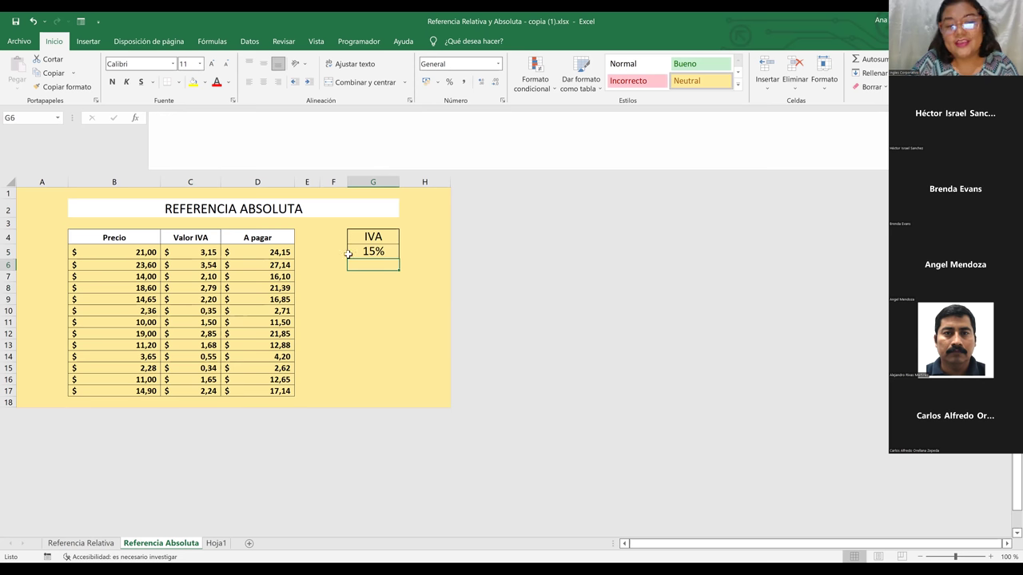
{"action": "left_click_drag", "start_coordinate": [190, 252], "coordinate": [206, 397]}
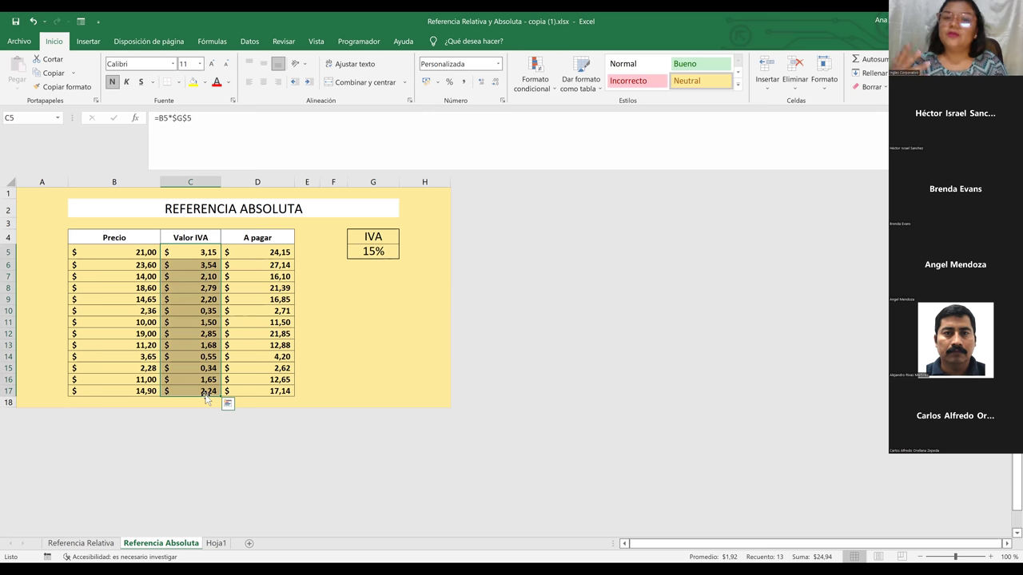
{"action": "left_click", "coordinate": [353, 323]}
Undo the rate changes and inspect the Valor IVA formula in C5
{"action": "key", "text": "ctrl+z"}
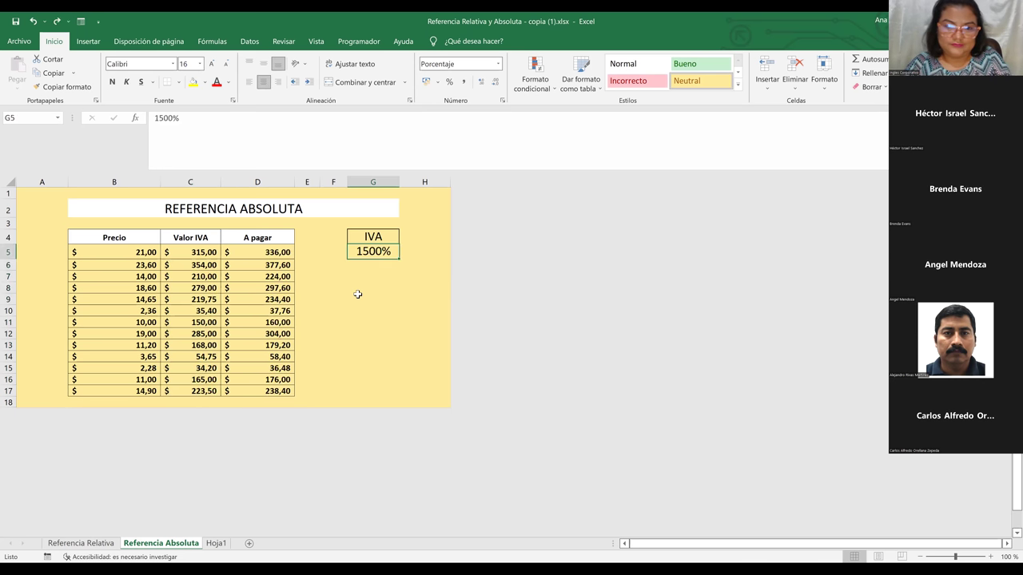
{"action": "key", "text": "ctrl+z"}
{"action": "key", "text": "ctrl+z"}
{"action": "key", "text": "ctrl+y"}
{"action": "key", "text": "ctrl+y"}
{"action": "key", "text": "ctrl+z"}
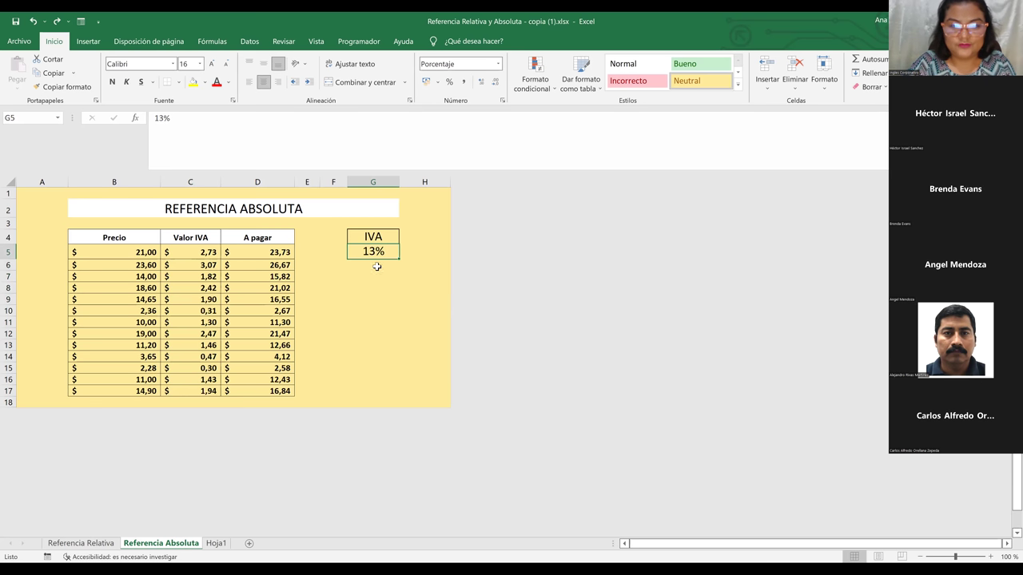
{"action": "left_click", "coordinate": [377, 266]}
{"action": "left_click", "coordinate": [384, 250]}
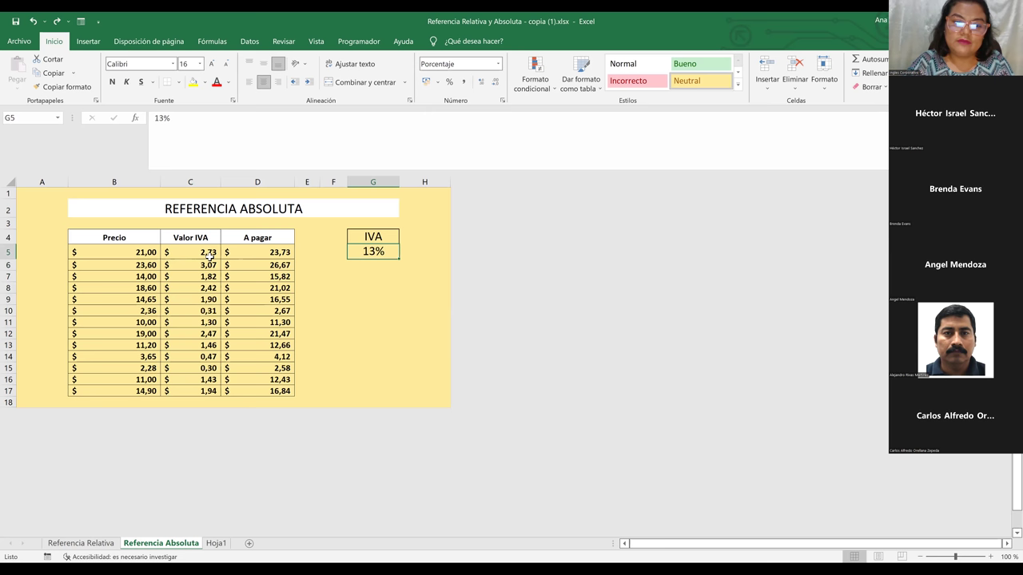
{"action": "left_click", "coordinate": [208, 253]}
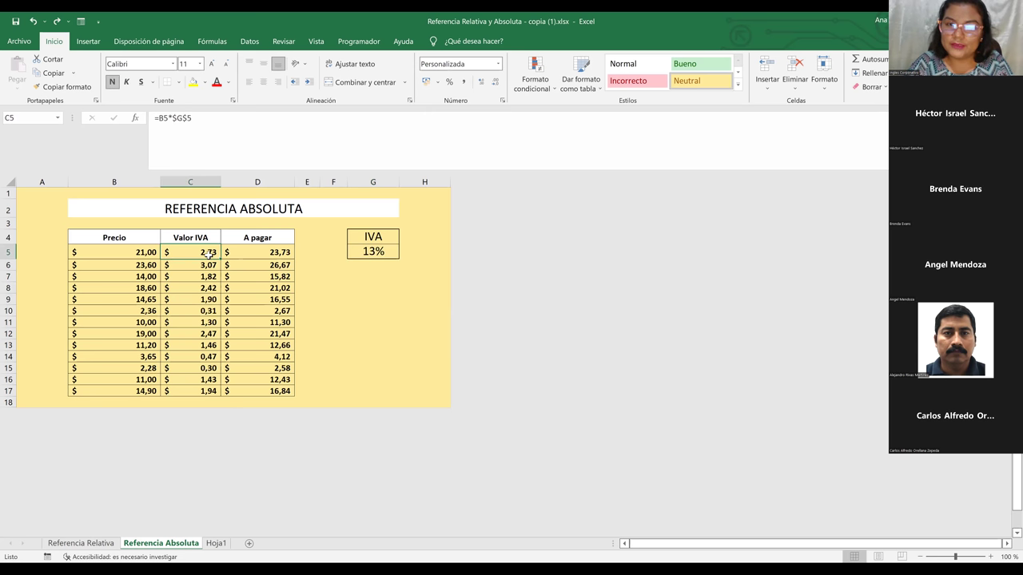
{"action": "left_click", "coordinate": [350, 319]}
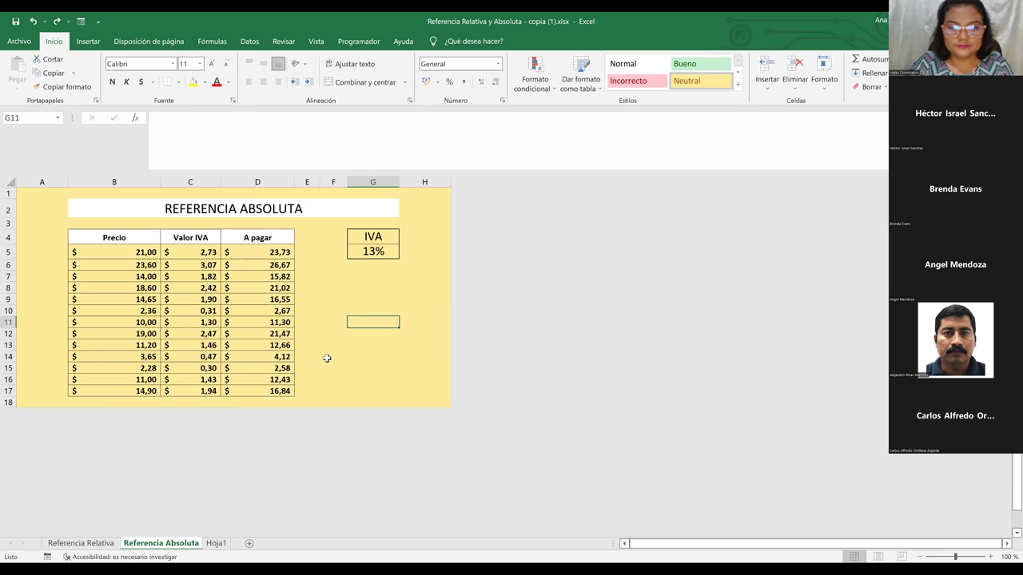
Try IVA rates of 0% and 2% in G5, then set it to 13%
{"action": "left_click", "coordinate": [373, 253]}
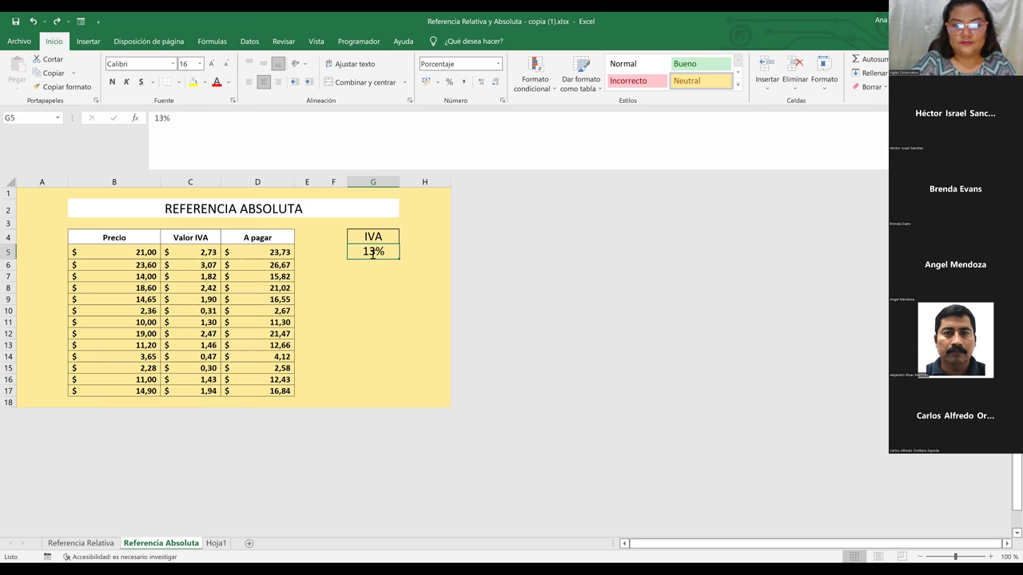
{"action": "type", "text": "0"}
{"action": "key", "text": "Return"}
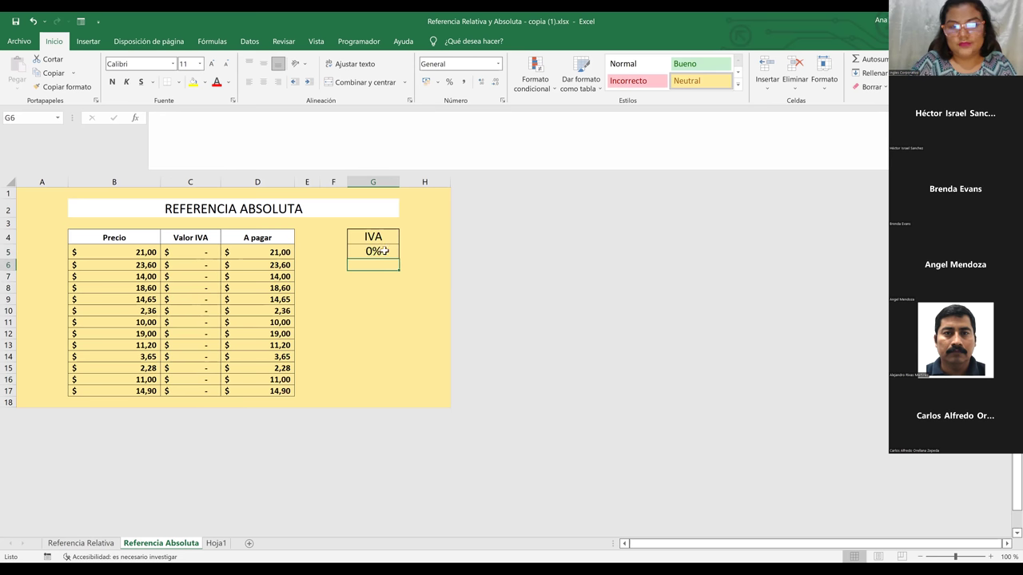
{"action": "left_click", "coordinate": [384, 251]}
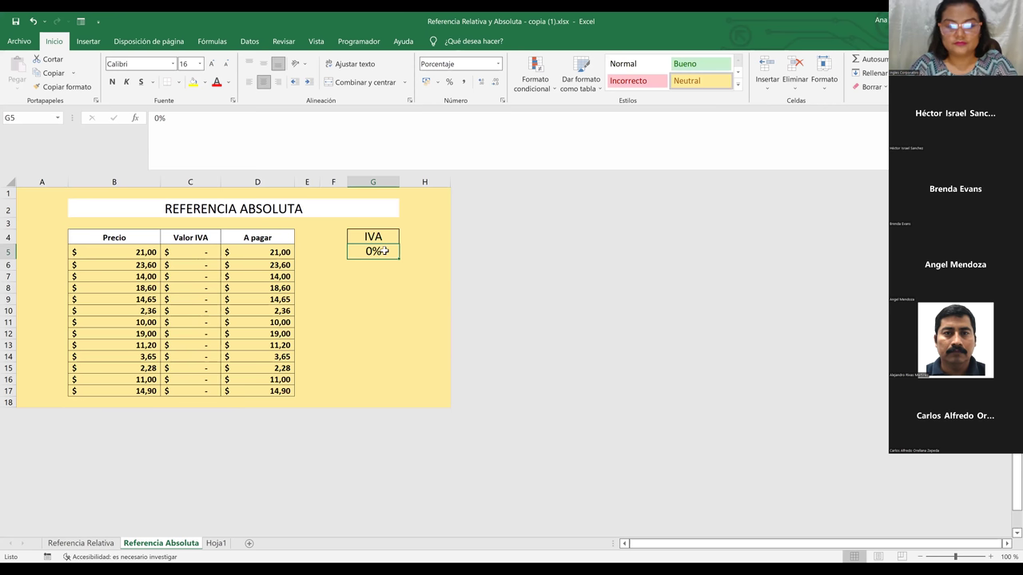
{"action": "type", "text": "2"}
{"action": "key", "text": "ctrl+Return"}
{"action": "type", "text": "13"}
{"action": "key", "text": "Return"}
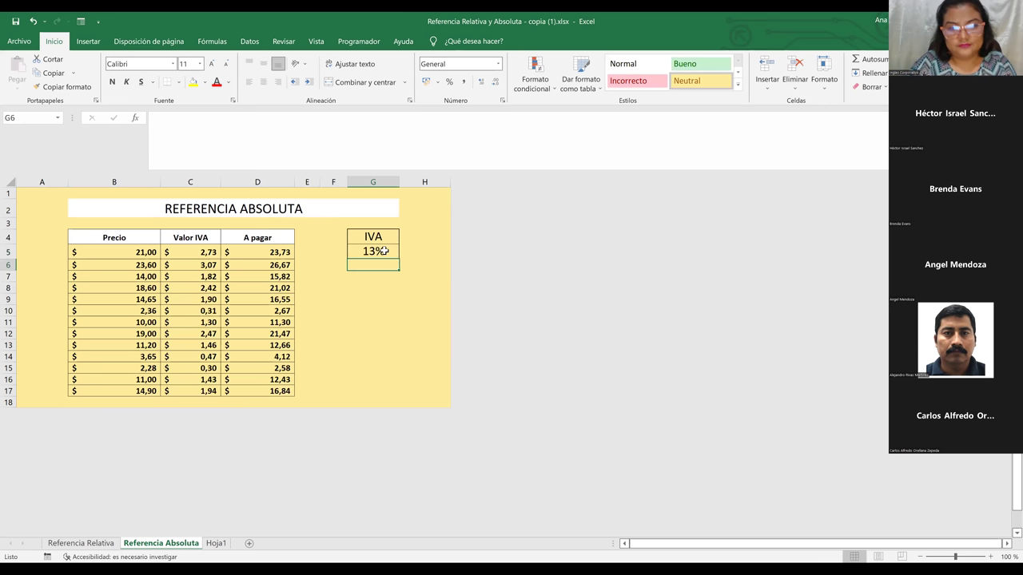
{"action": "left_click", "coordinate": [388, 297]}
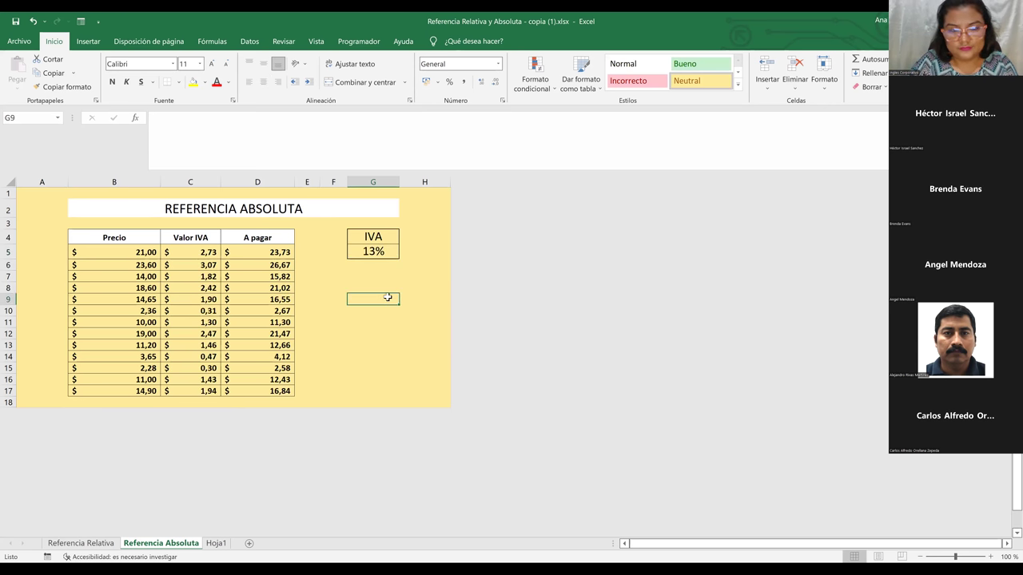
{"action": "left_click", "coordinate": [278, 266]}
{"action": "left_click", "coordinate": [384, 249]}
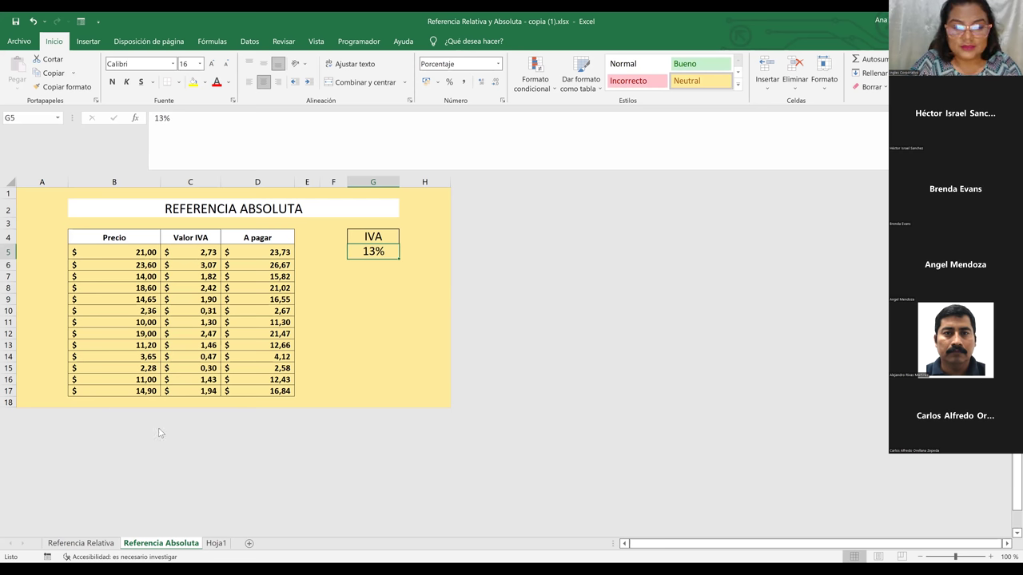
{"action": "left_click", "coordinate": [359, 316]}
Switch to the Referencia Relativa sheet
{"action": "left_click", "coordinate": [88, 543]}
{"action": "left_click", "coordinate": [148, 548]}
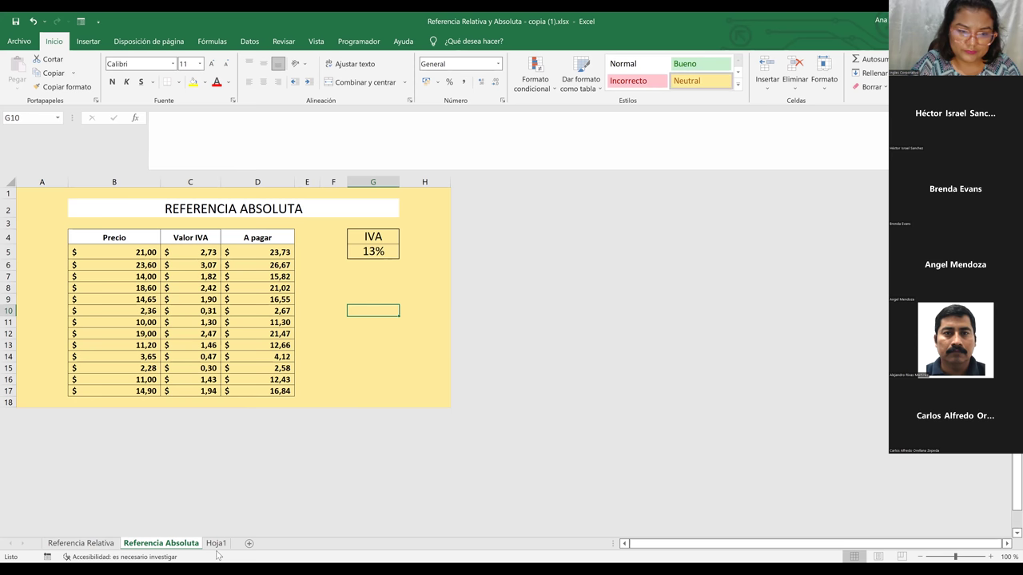
{"action": "left_click", "coordinate": [104, 544]}
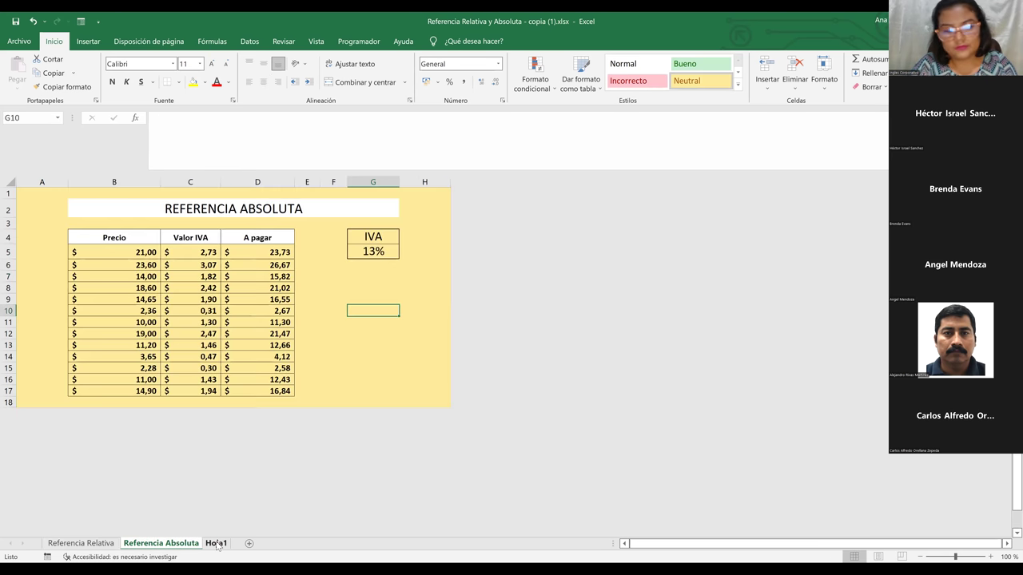
Add a new blank sheet after Hoja1 and select cell C7
{"action": "left_click", "coordinate": [216, 543]}
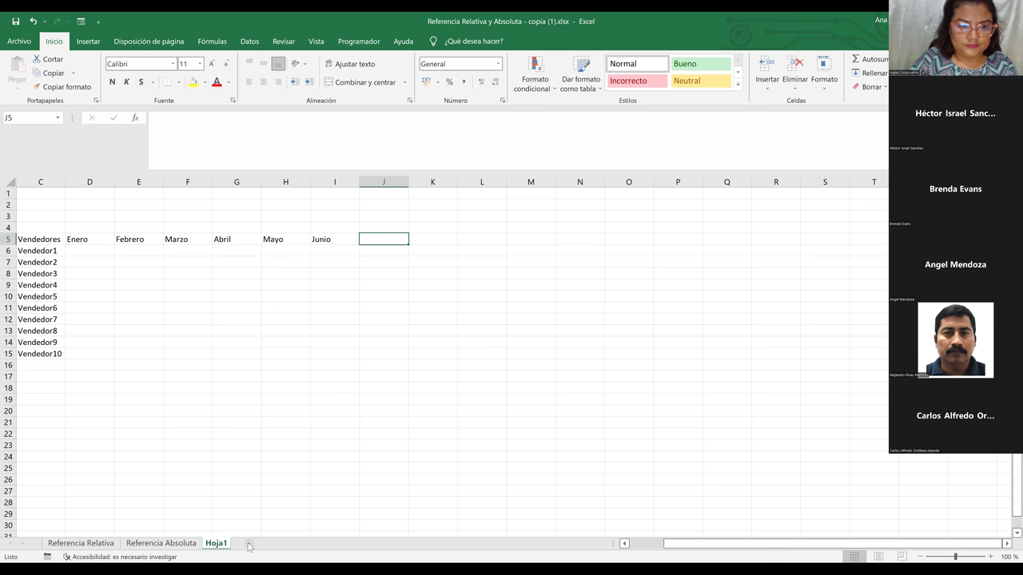
{"action": "left_click", "coordinate": [249, 544]}
{"action": "left_click", "coordinate": [144, 250]}
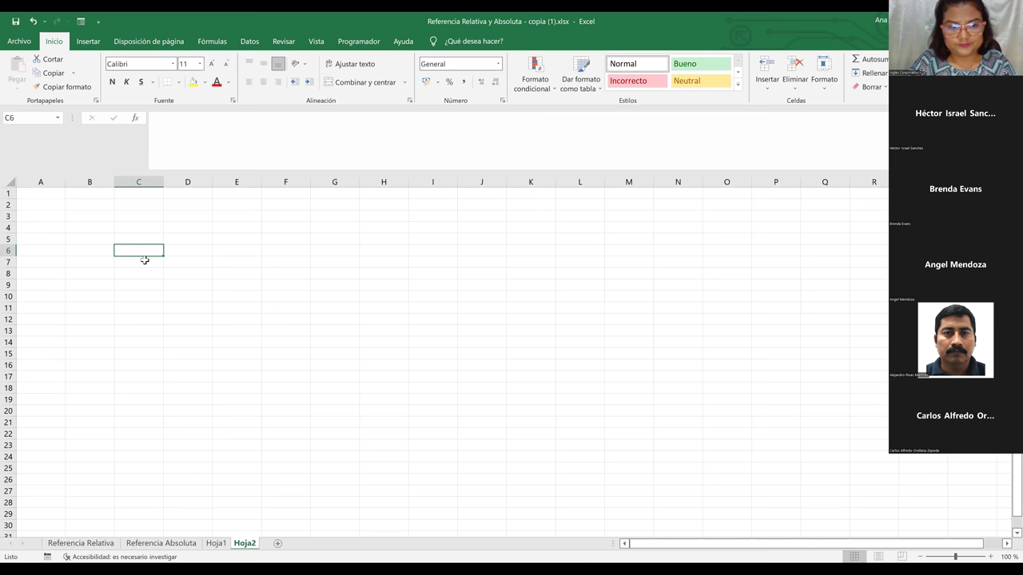
{"action": "left_click", "coordinate": [142, 266]}
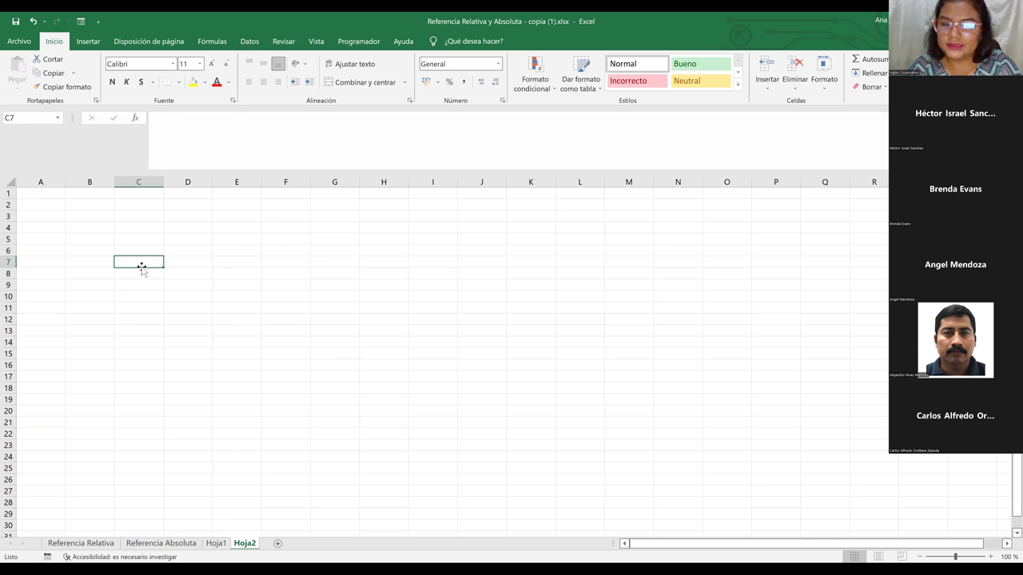
Enter the headers Nº, Nombres, Apellidos and Act 1 across row 7 from C7
{"action": "type", "text": "e"}
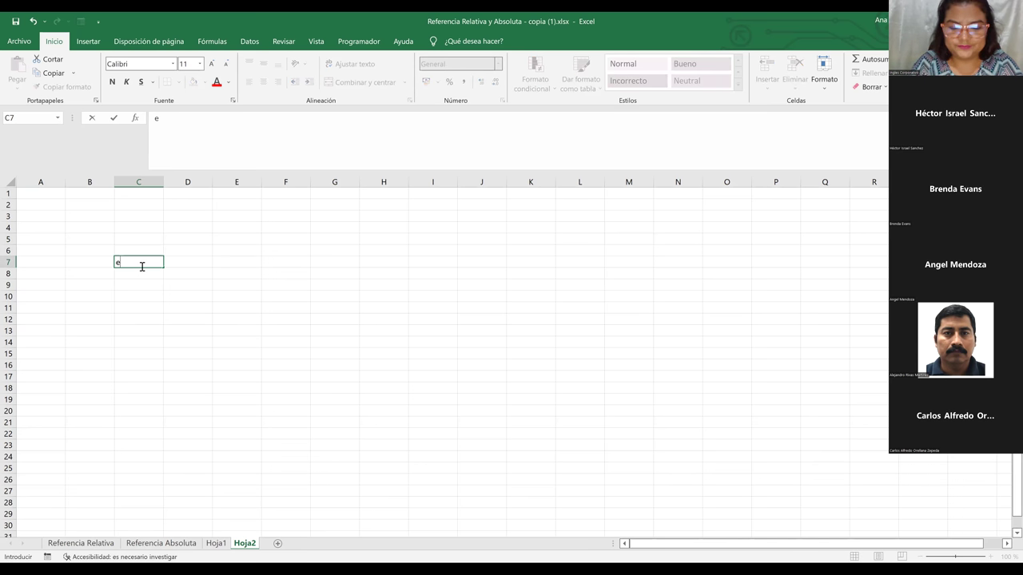
{"action": "key", "text": "BackSpace"}
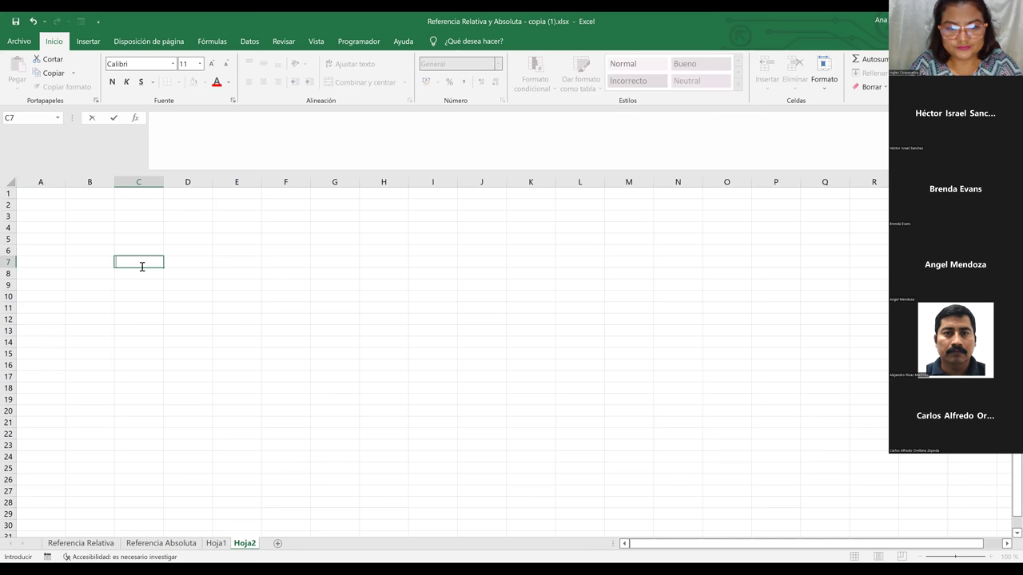
{"action": "type", "text": "Nº"}
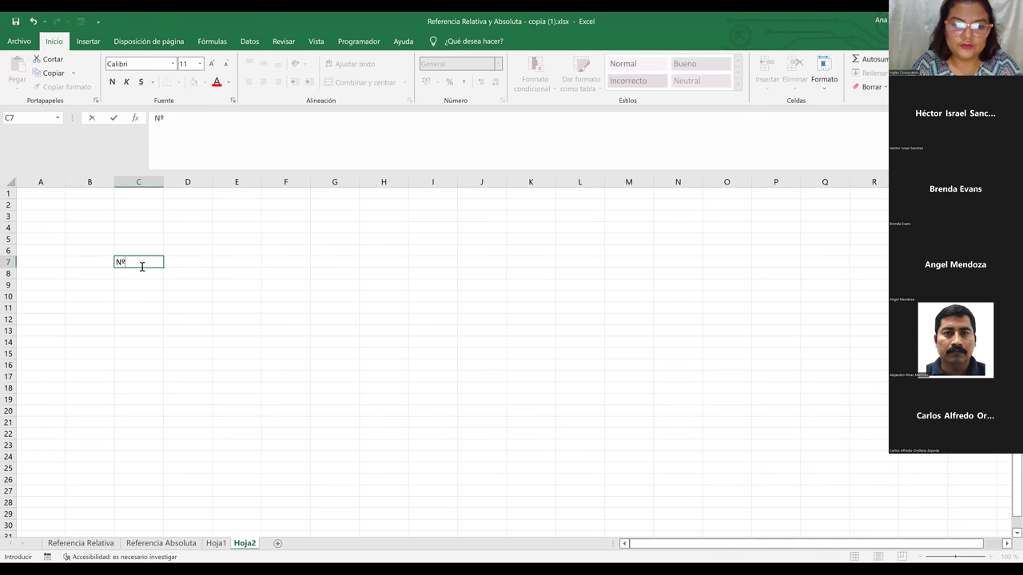
{"action": "key", "text": "Tab"}
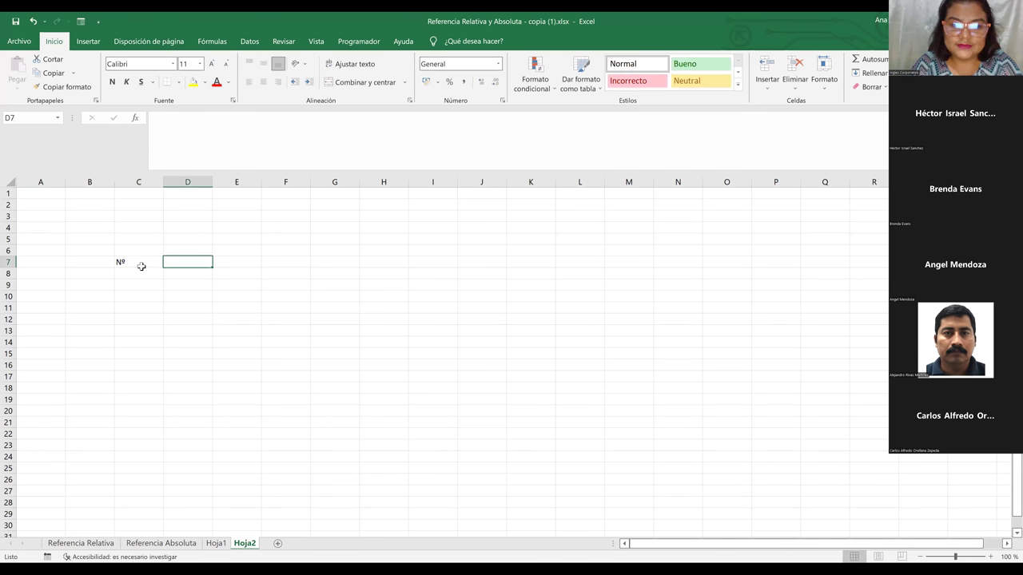
{"action": "type", "text": "N"}
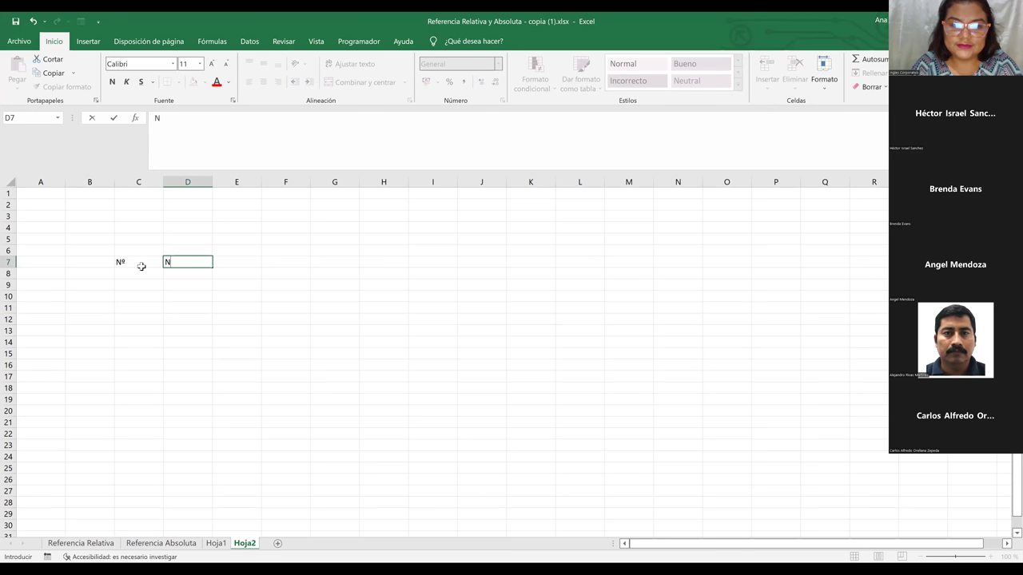
{"action": "type", "text": "ombres"}
{"action": "key", "text": "Tab"}
{"action": "type", "text": "Apellidos"}
{"action": "key", "text": "Tab"}
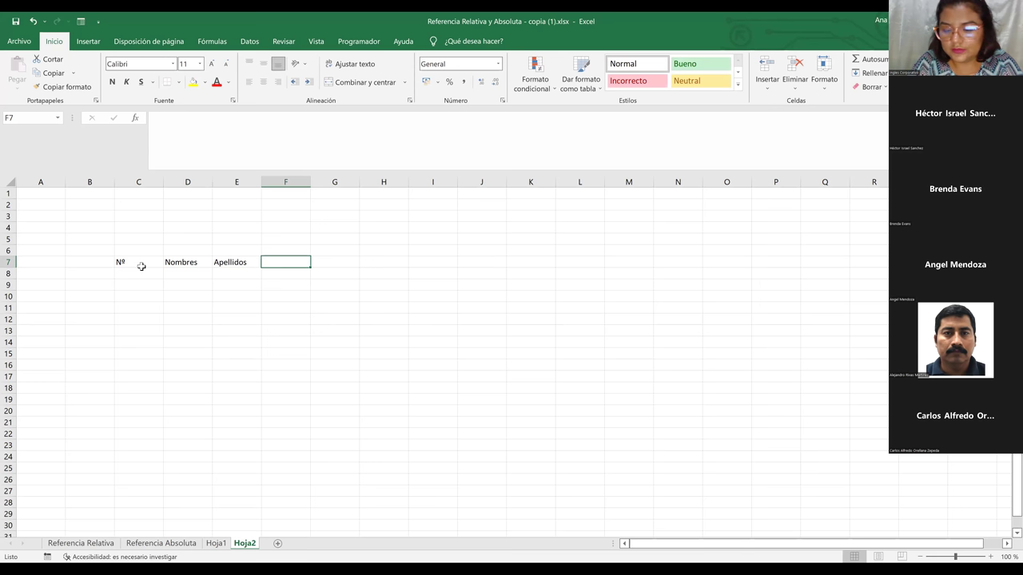
{"action": "type", "text": "Ac"}
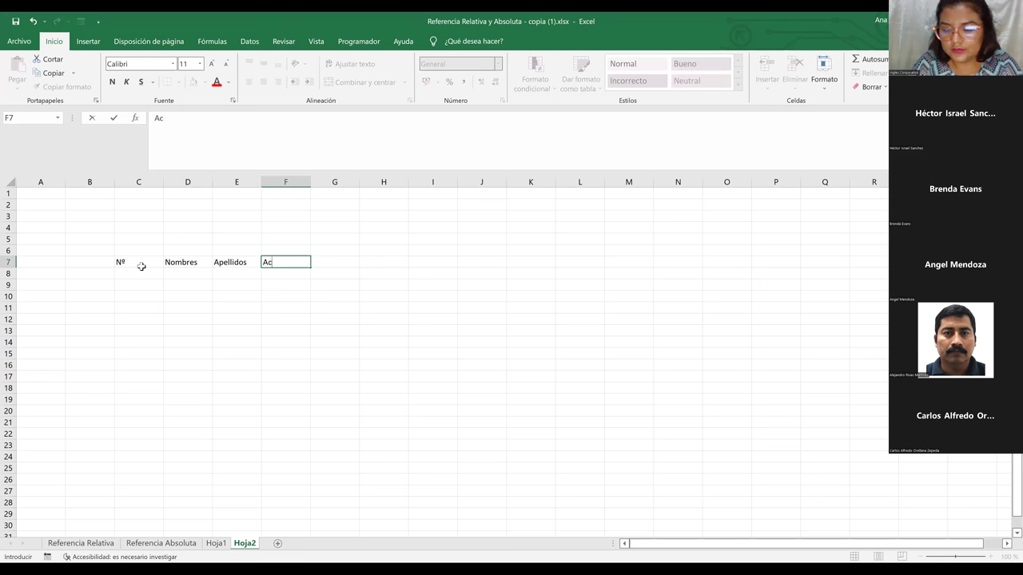
{"action": "type", "text": "t 1"}
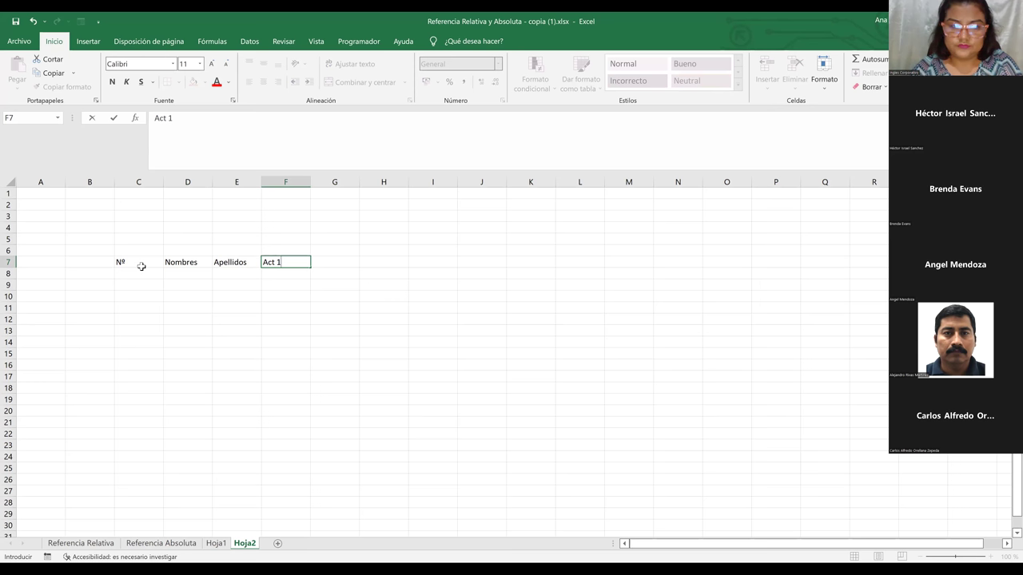
{"action": "key", "text": "Tab"}
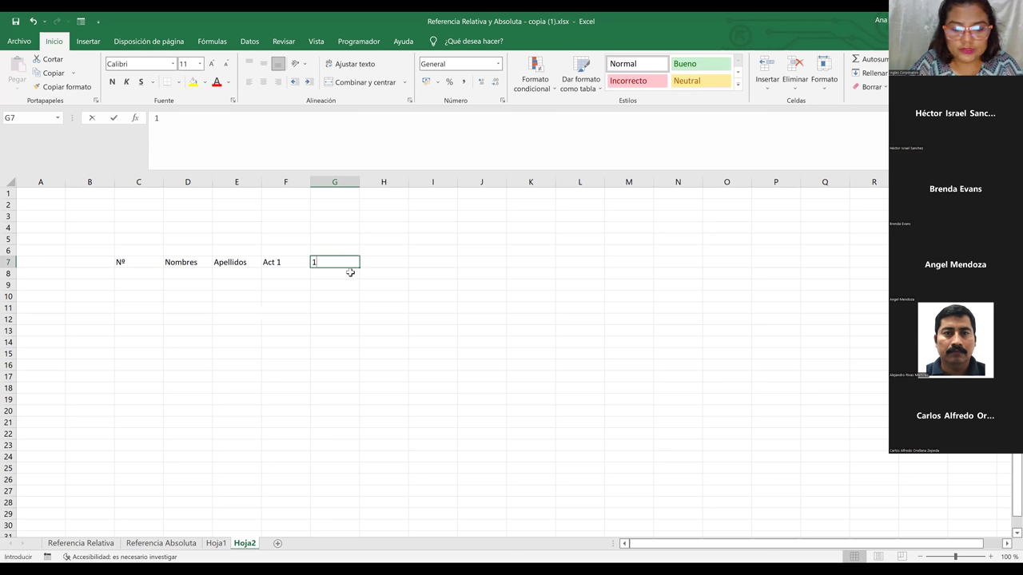
Continue the headers with 50%, Act 2, 50% and Promedio T1
{"action": "type", "text": "5"}
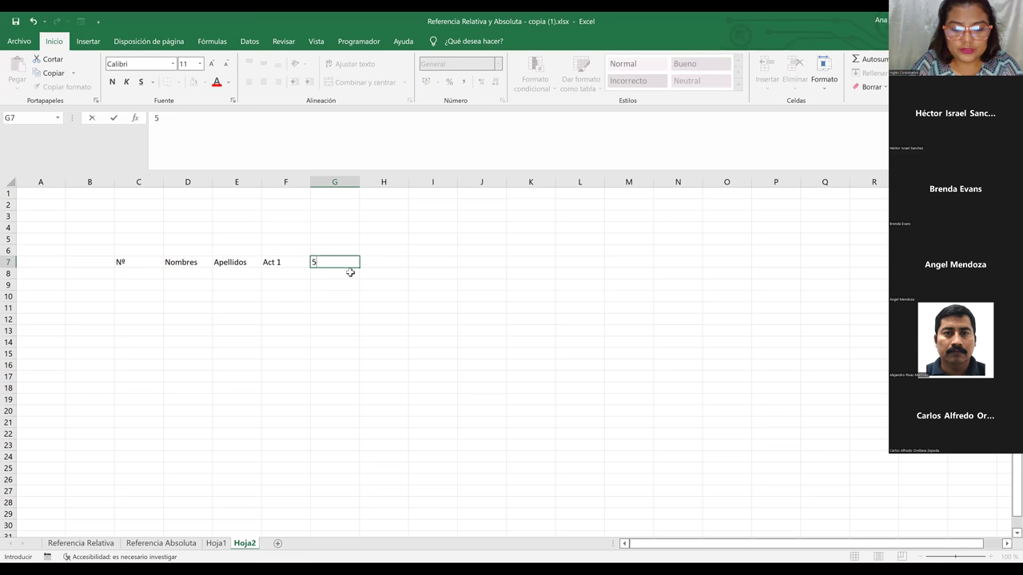
{"action": "type", "text": "0%"}
{"action": "key", "text": "Tab"}
{"action": "type", "text": "Activi"}
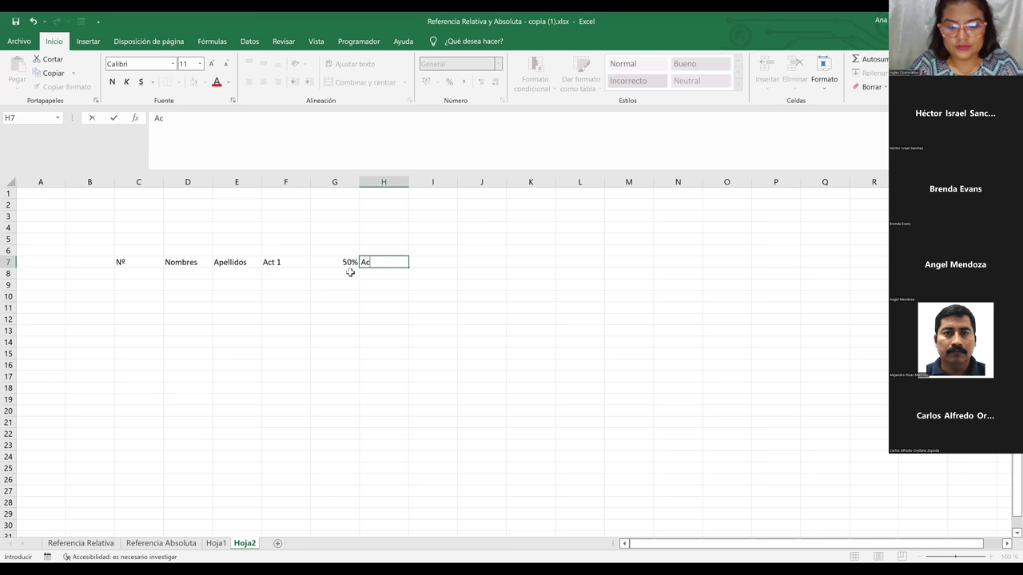
{"action": "key", "text": "BackSpace"}
{"action": "key", "text": "BackSpace"}
{"action": "key", "text": "BackSpace"}
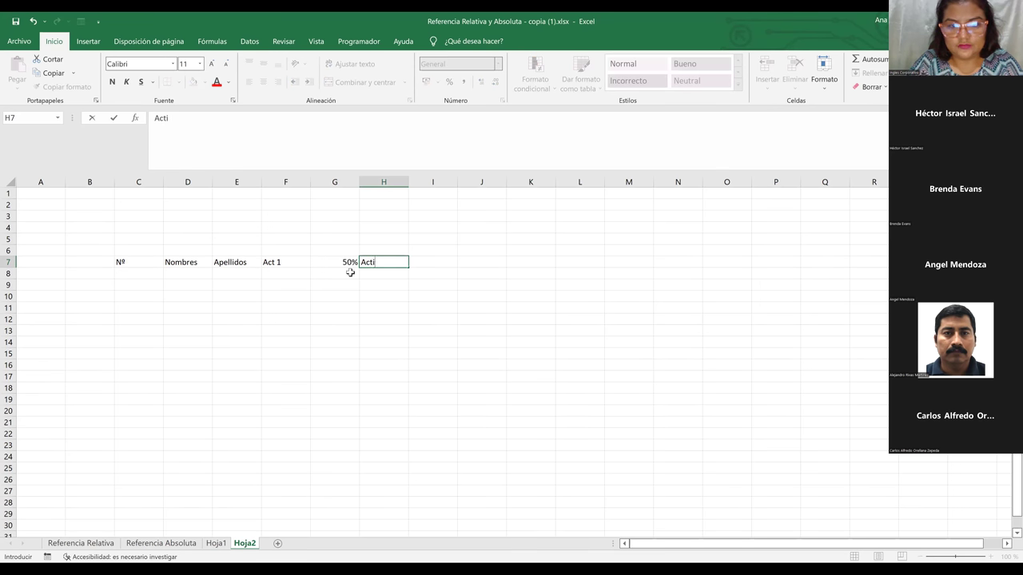
{"action": "type", "text": "2"}
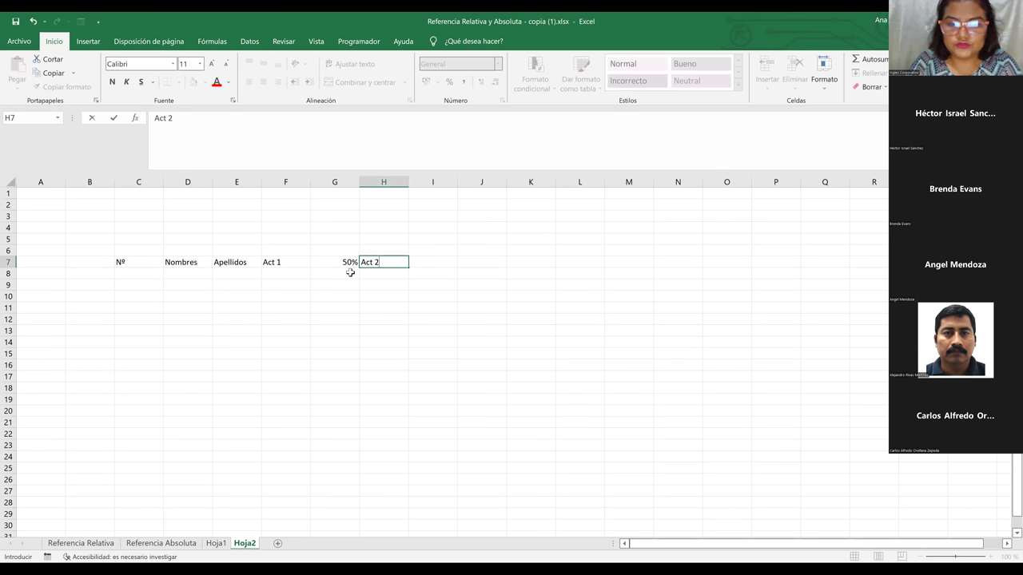
{"action": "key", "text": "Tab"}
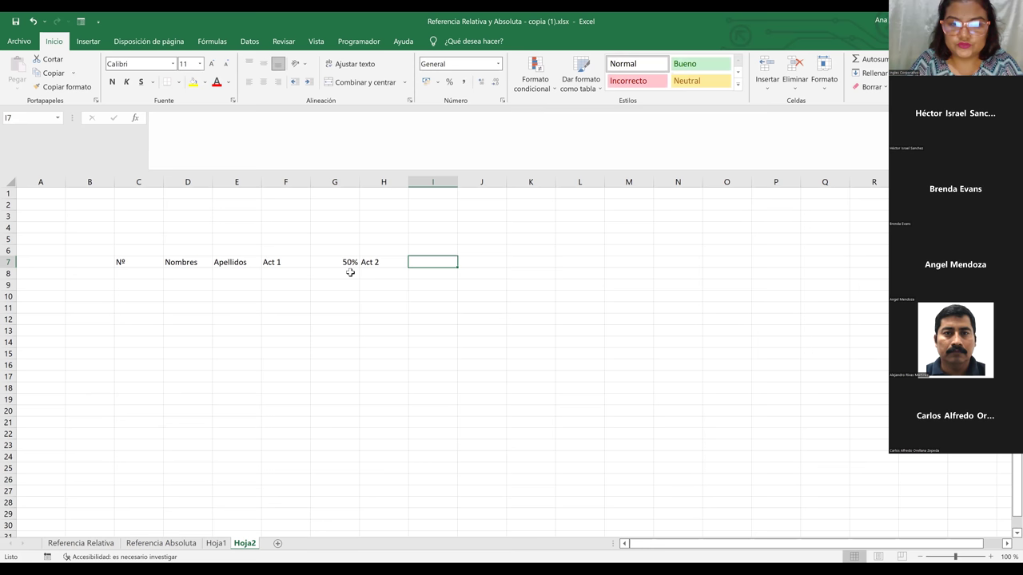
{"action": "type", "text": "50%"}
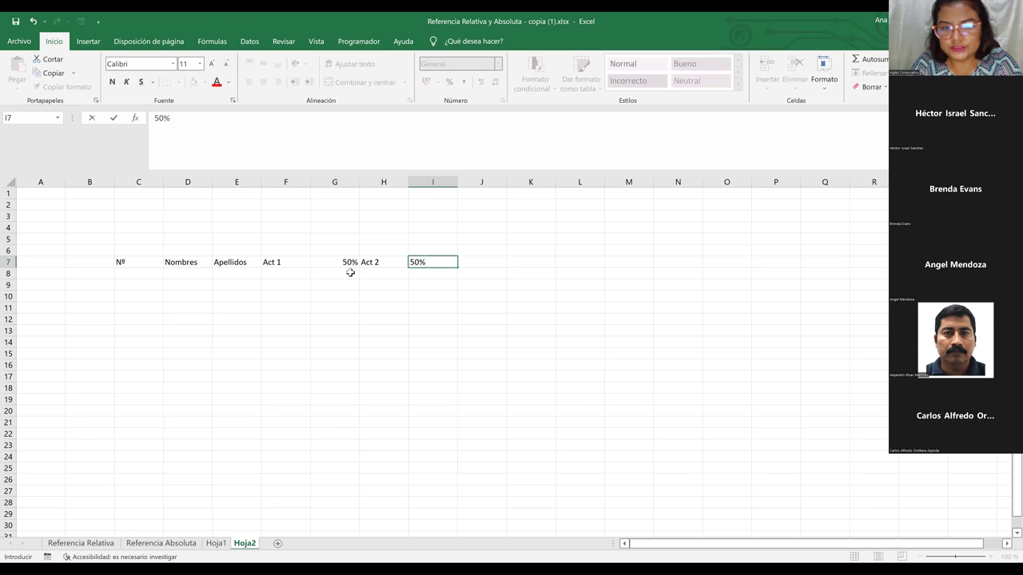
{"action": "key", "text": "Tab"}
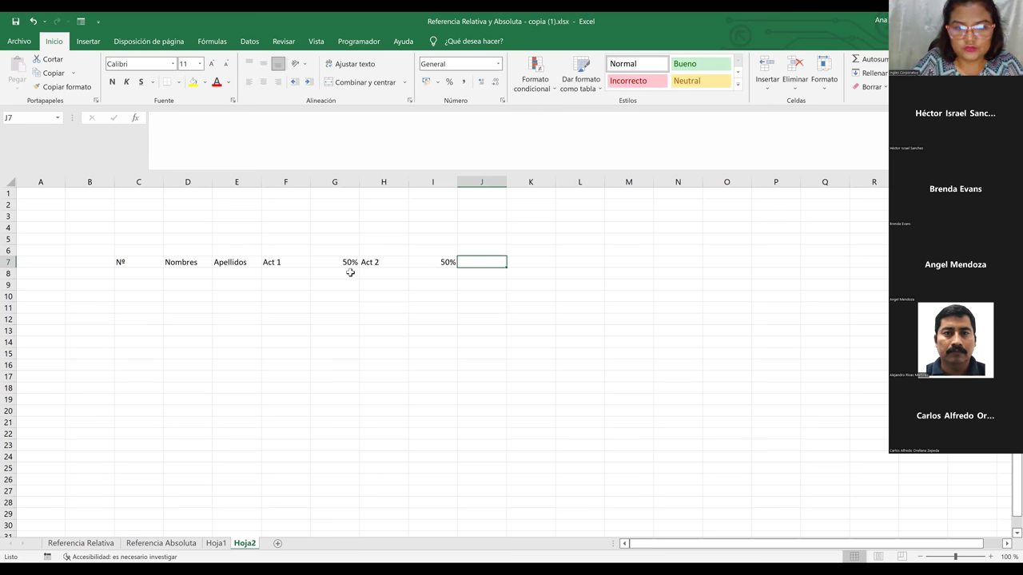
{"action": "type", "text": "Pr"}
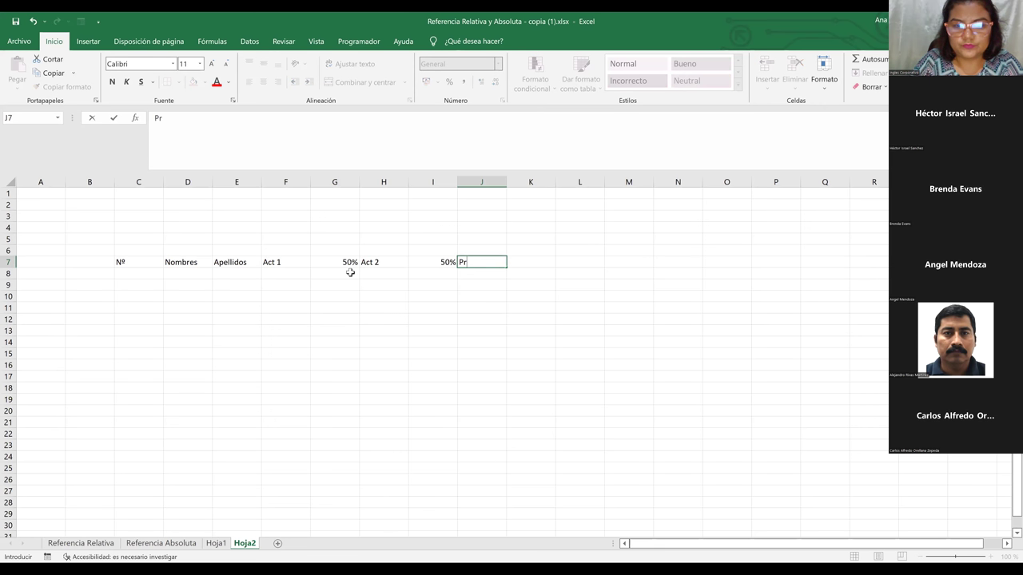
{"action": "type", "text": "omedio T1"}
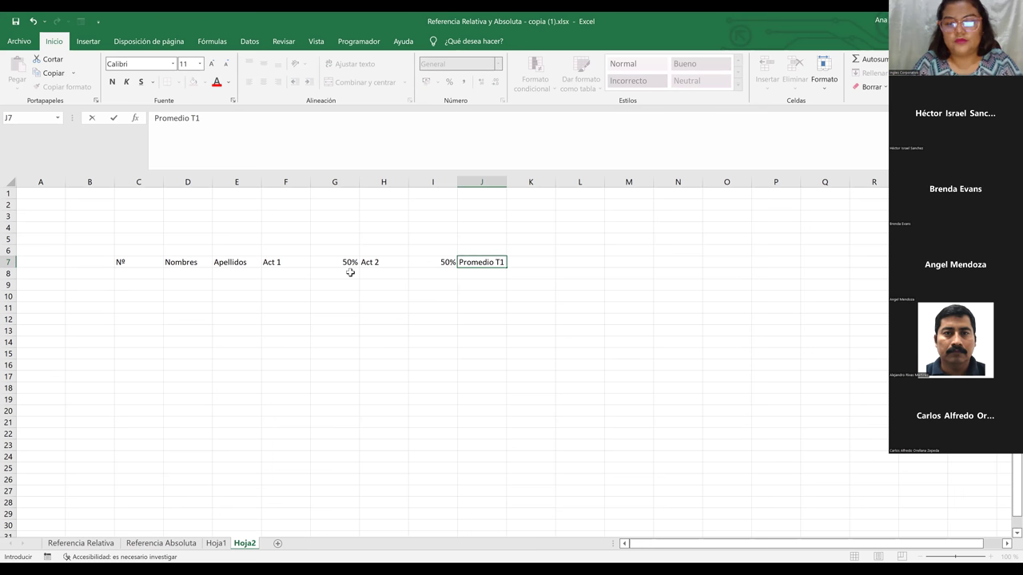
{"action": "left_click", "coordinate": [350, 273]}
Merge and centre row 6 above the activities and title it Trimestre 1
{"action": "left_click_drag", "start_coordinate": [303, 253], "coordinate": [382, 247]}
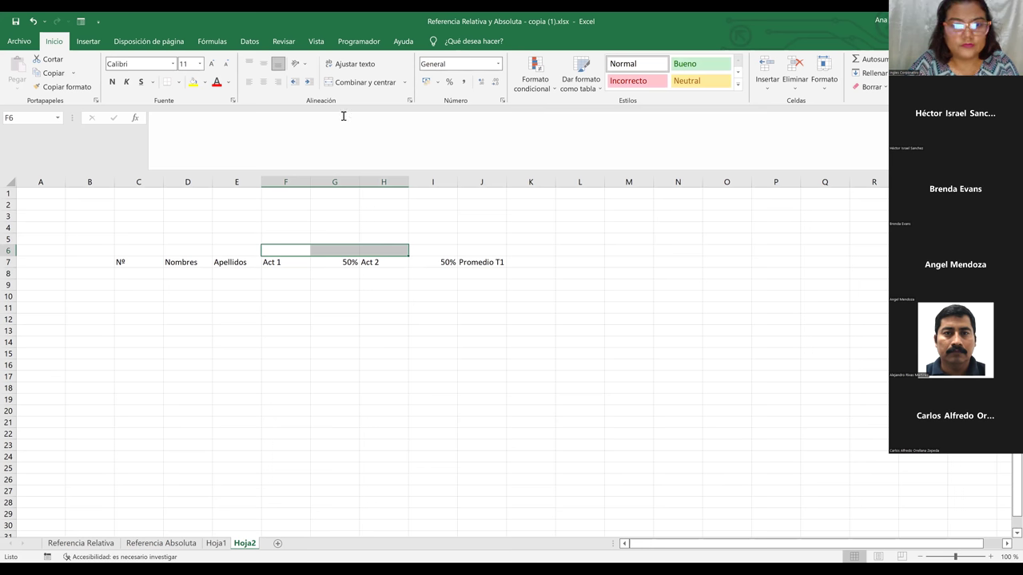
{"action": "left_click", "coordinate": [350, 83]}
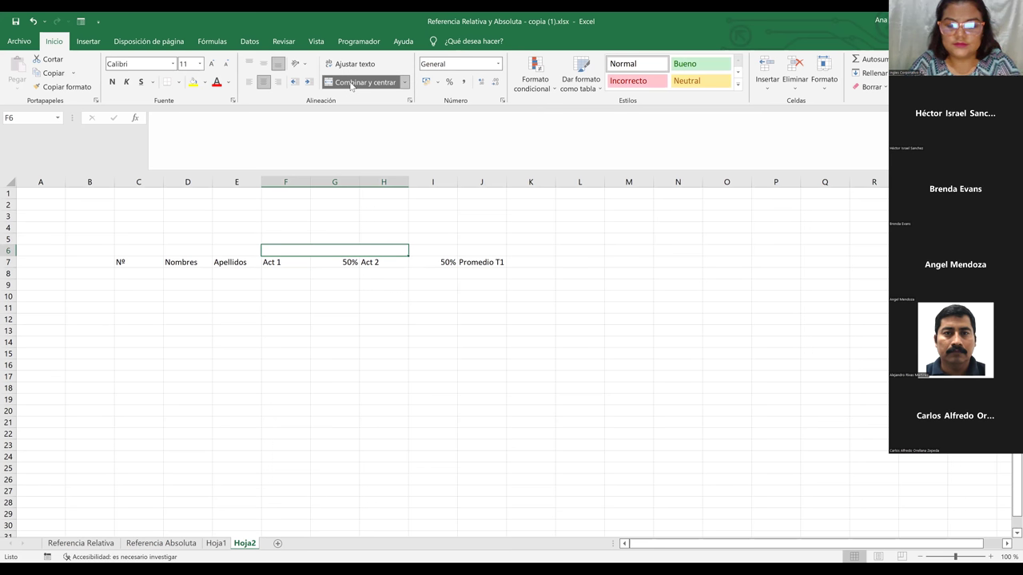
{"action": "type", "text": "Trime"}
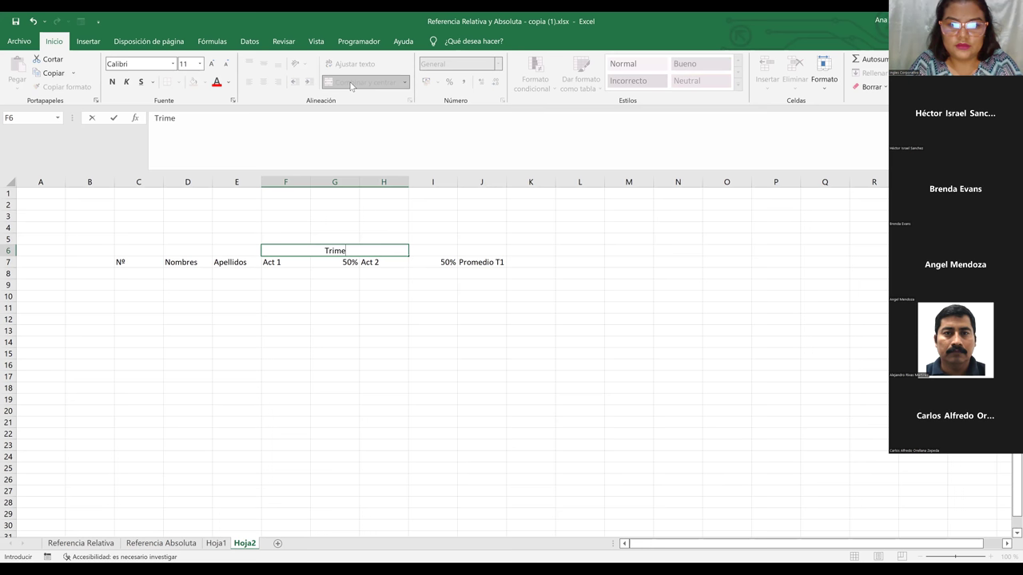
{"action": "type", "text": "stre"}
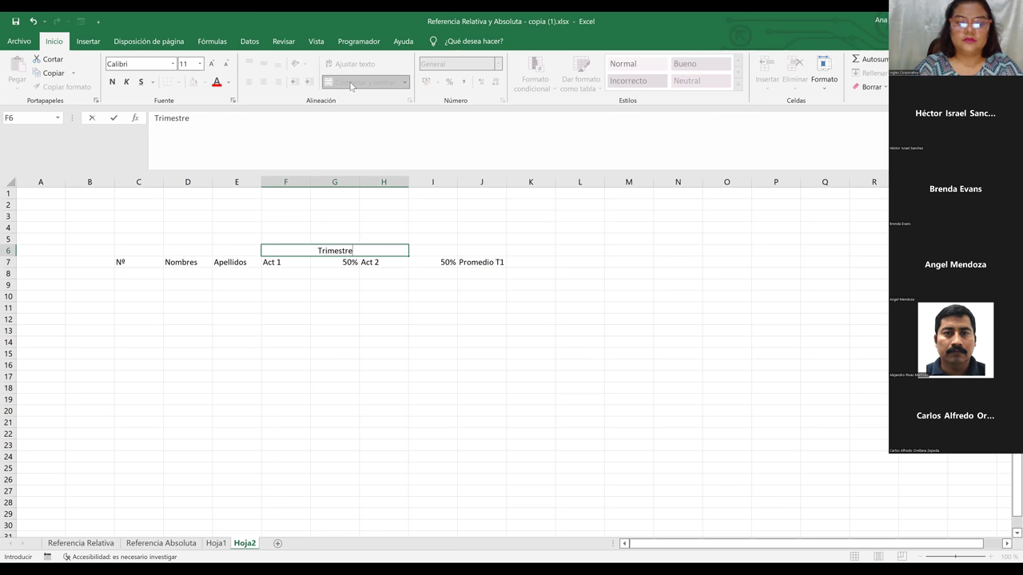
{"action": "type", "text": " 1"}
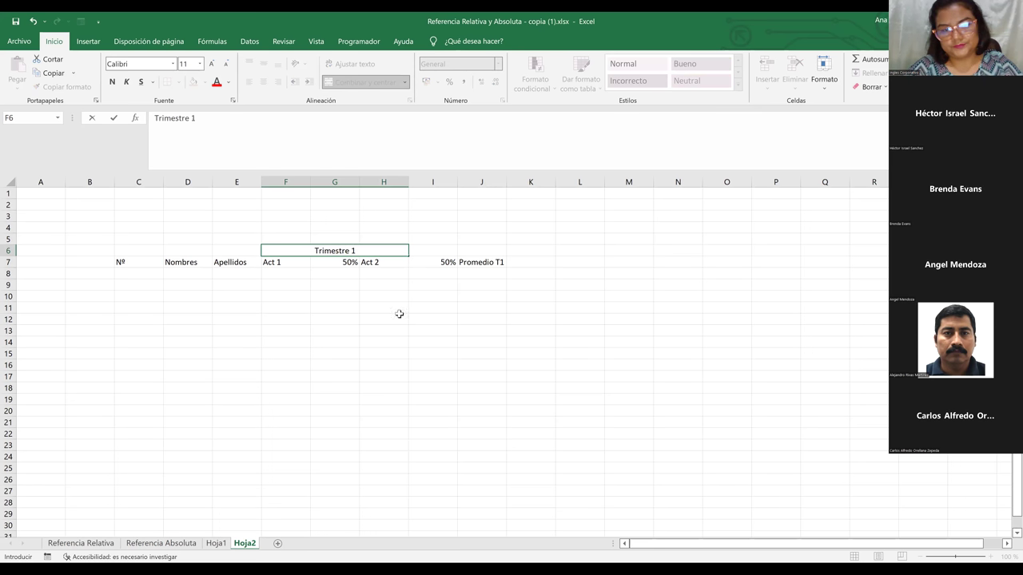
{"action": "left_click", "coordinate": [399, 318]}
Merge the Apellidos, Nombres and Nº headings down across rows 6 and 7
{"action": "left_click_drag", "start_coordinate": [250, 262], "coordinate": [138, 251]}
{"action": "left_click", "coordinate": [373, 84]}
{"action": "left_click", "coordinate": [368, 82]}
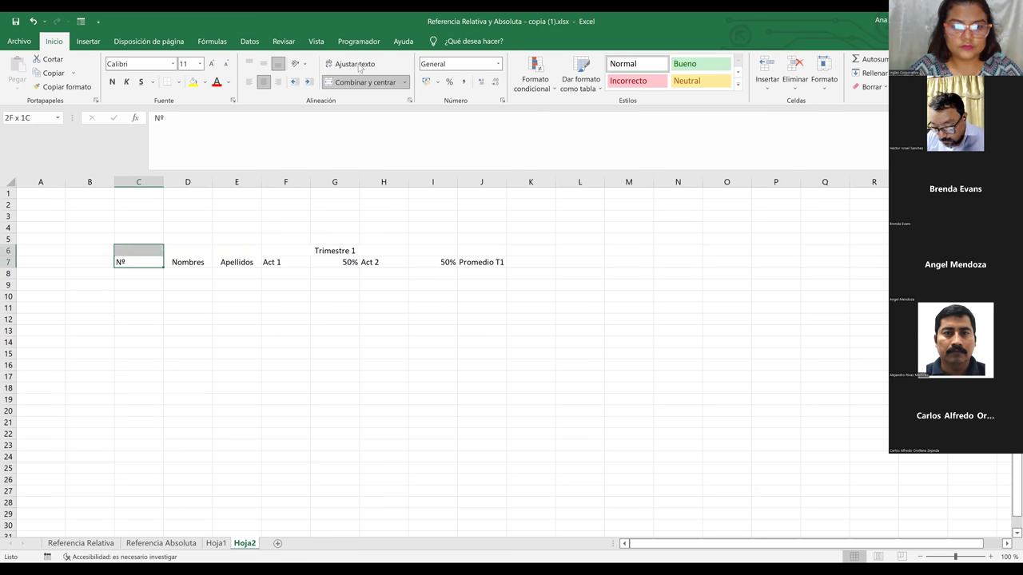
{"action": "left_click", "coordinate": [367, 82]}
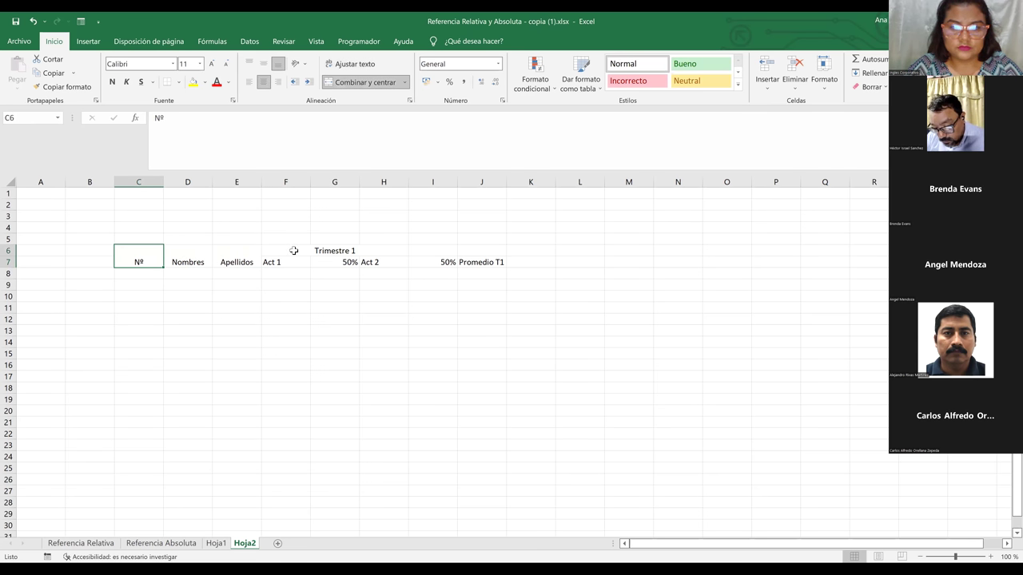
Re-merge the Trimestre 1 title so it spans F6 through J6
{"action": "left_click", "coordinate": [294, 251]}
{"action": "left_click", "coordinate": [459, 252]}
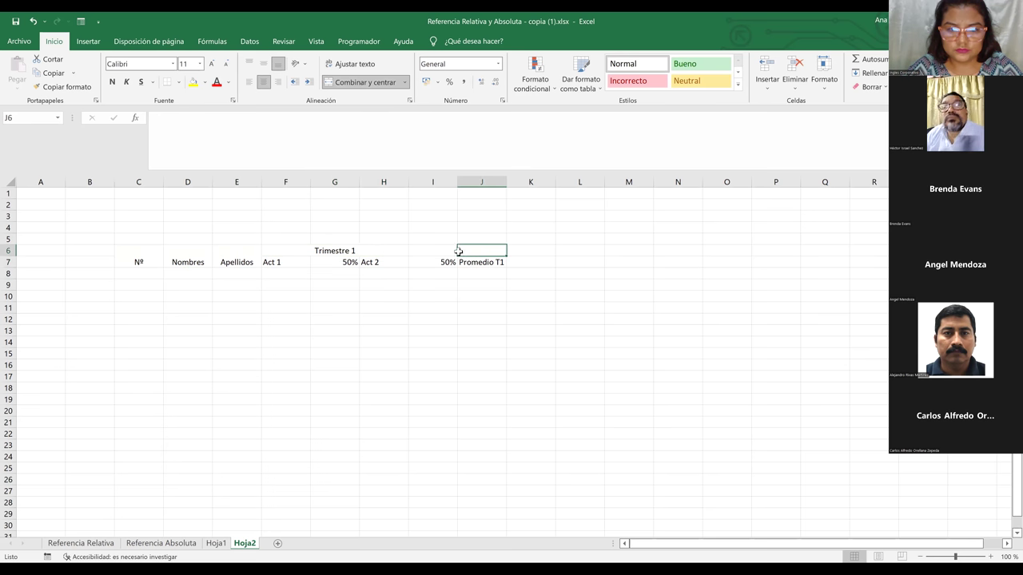
{"action": "left_click_drag", "start_coordinate": [458, 252], "coordinate": [360, 249]}
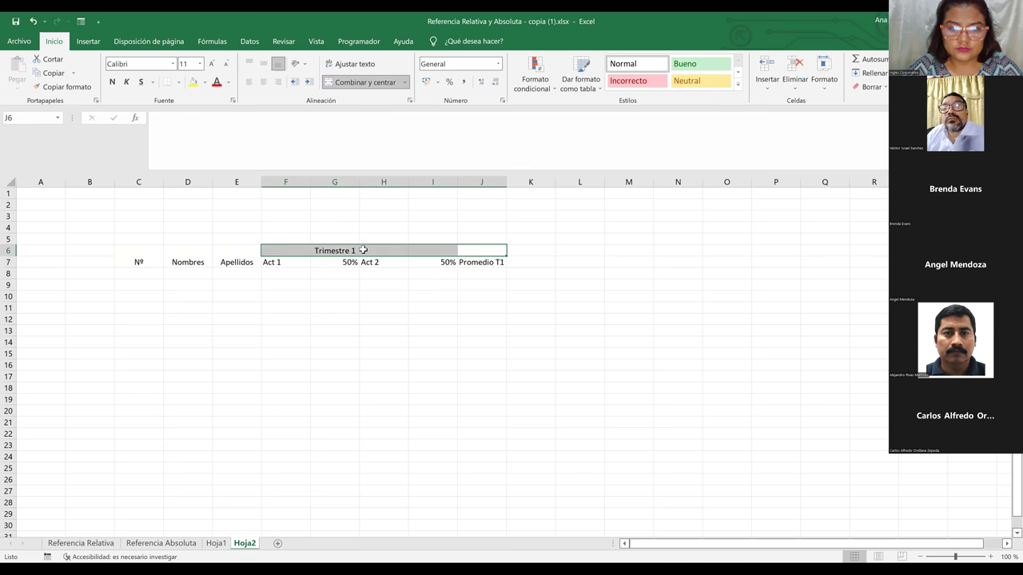
{"action": "left_click", "coordinate": [373, 84]}
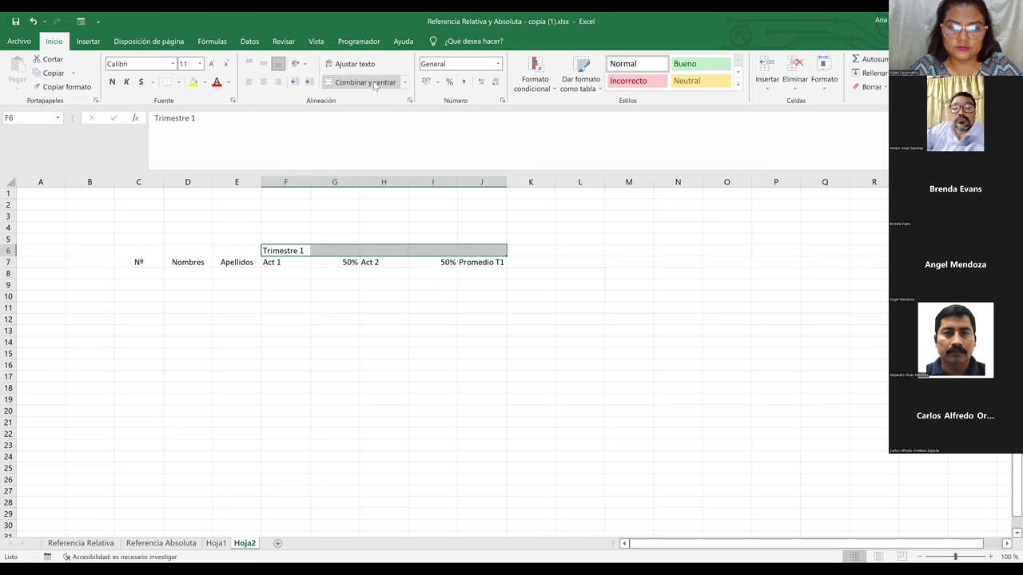
{"action": "left_click", "coordinate": [374, 84]}
{"action": "left_click", "coordinate": [500, 272]}
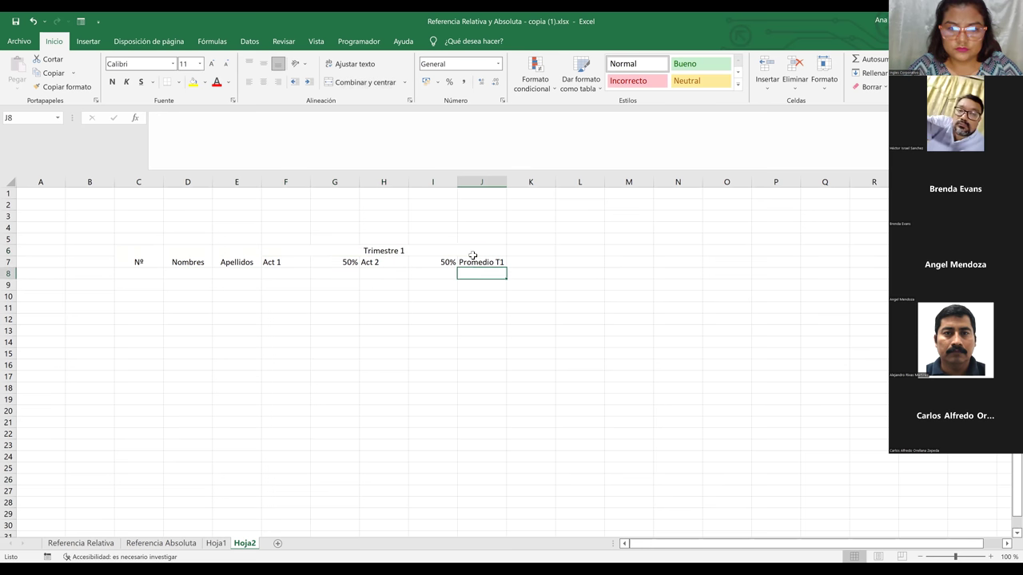
Copy the Trimestre 1 heading block F6:J7
{"action": "mouse_move", "coordinate": [340, 253]}
{"action": "left_mouse_down"}
{"action": "mouse_move", "coordinate": [344, 270]}
{"action": "mouse_move", "coordinate": [336, 262]}
{"action": "left_mouse_up"}
{"action": "left_click", "coordinate": [344, 262]}
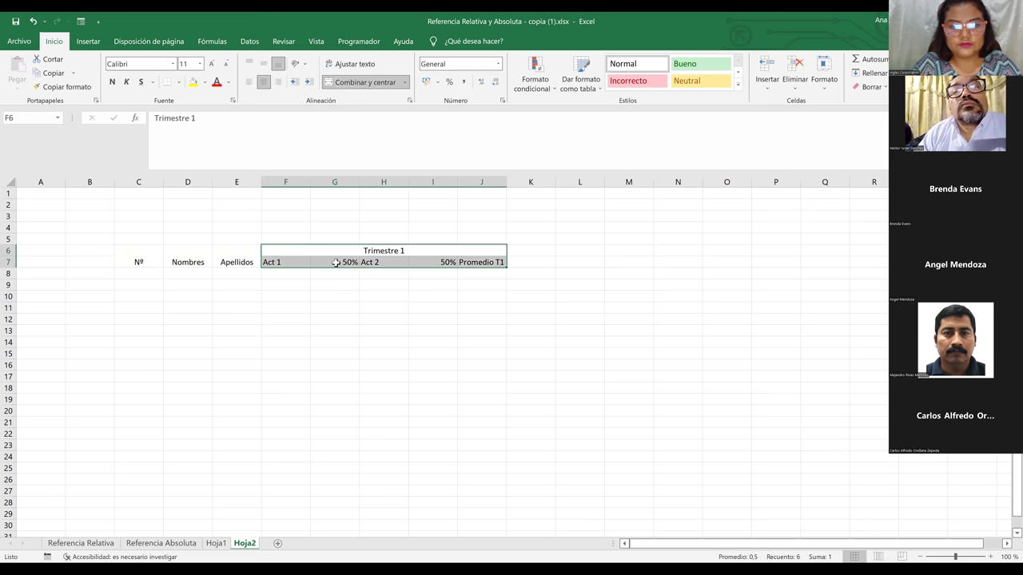
{"action": "key", "text": "ctrl+c"}
Paste the heading block at K6, retitle it Trimestre 2, and set the first weight to 25%
{"action": "left_click", "coordinate": [515, 253]}
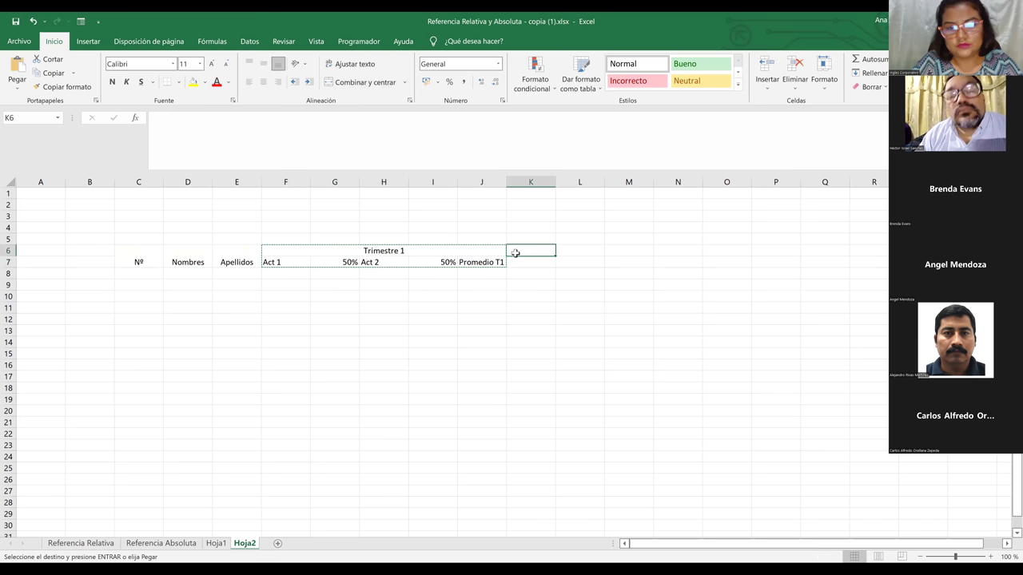
{"action": "key", "text": "ctrl+v"}
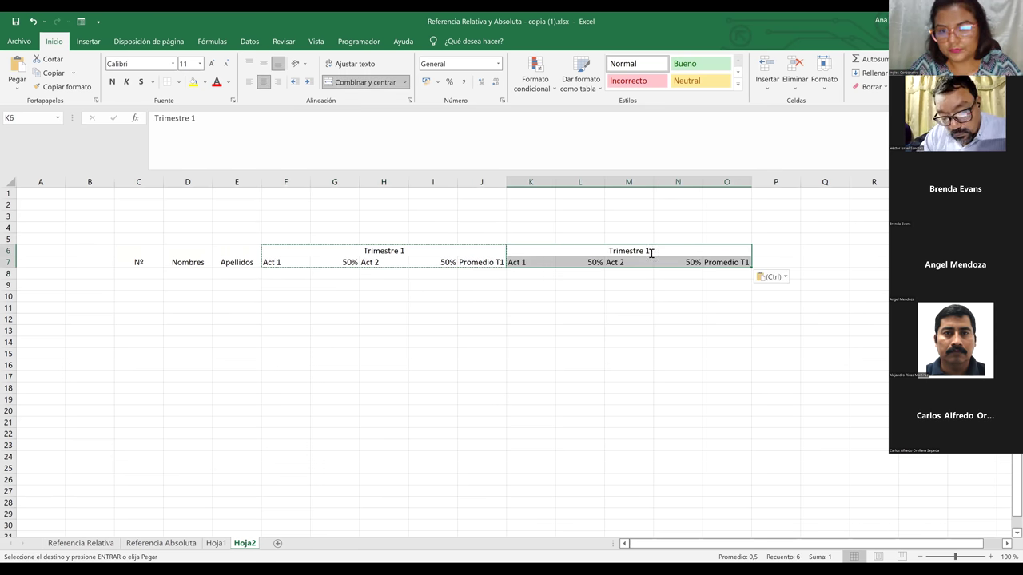
{"action": "double_click", "coordinate": [653, 251]}
{"action": "key", "text": "BackSpace"}
{"action": "type", "text": "2"}
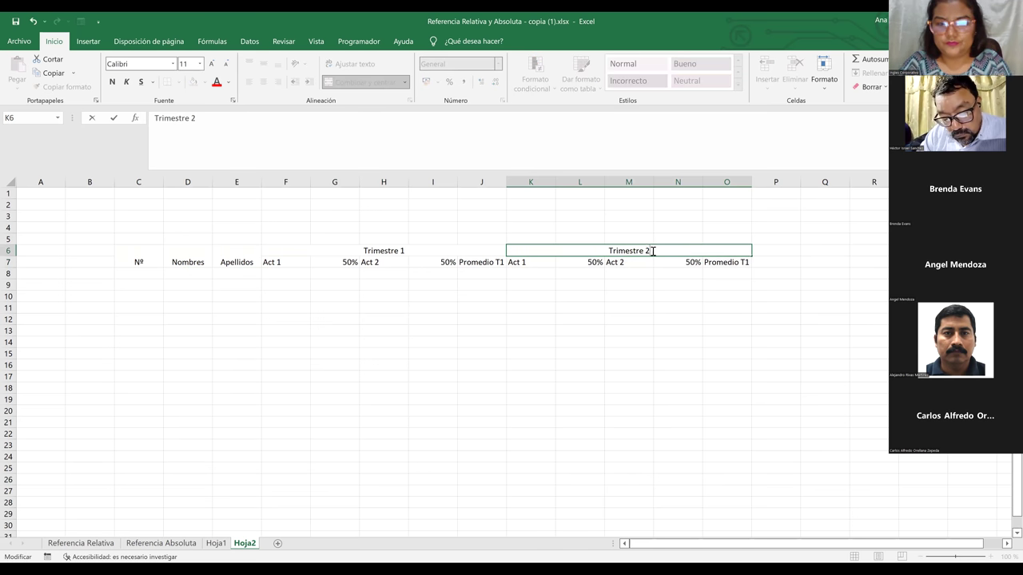
{"action": "left_click", "coordinate": [595, 263]}
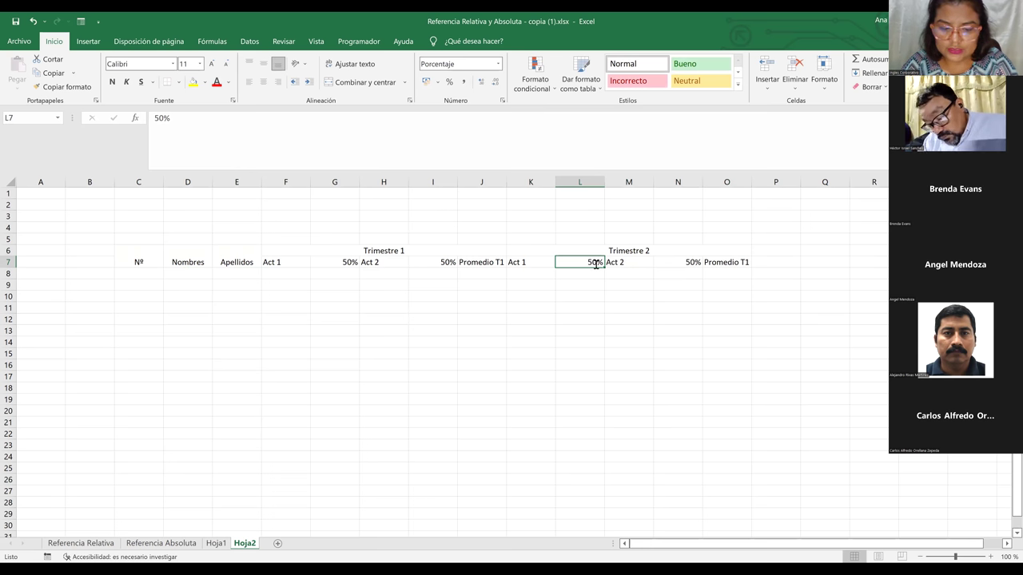
{"action": "type", "text": "25"}
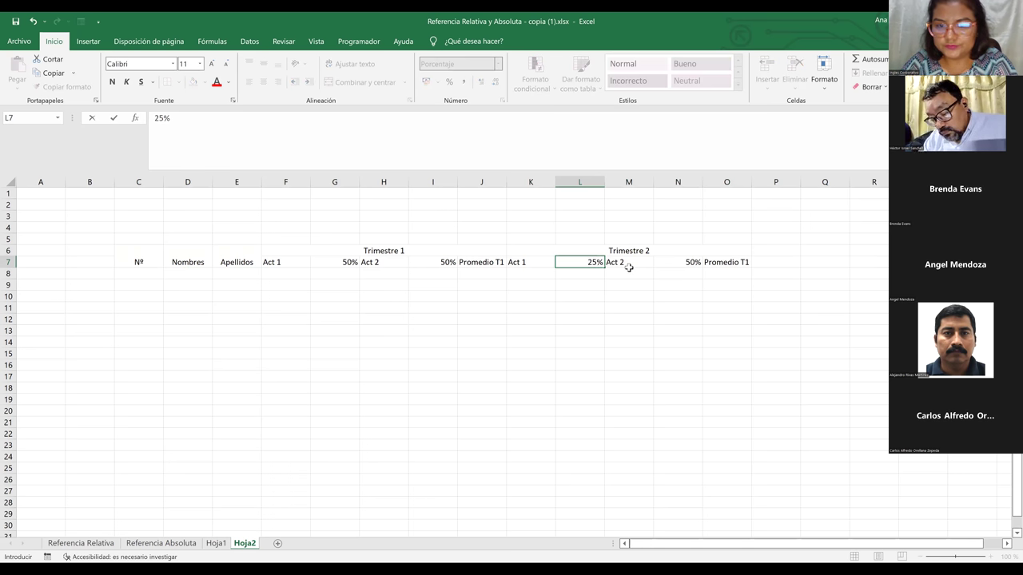
{"action": "key", "text": "Tab"}
Add Act3, a 25% weight and the Promedio T2 heading after Act 2
{"action": "left_click", "coordinate": [695, 264]}
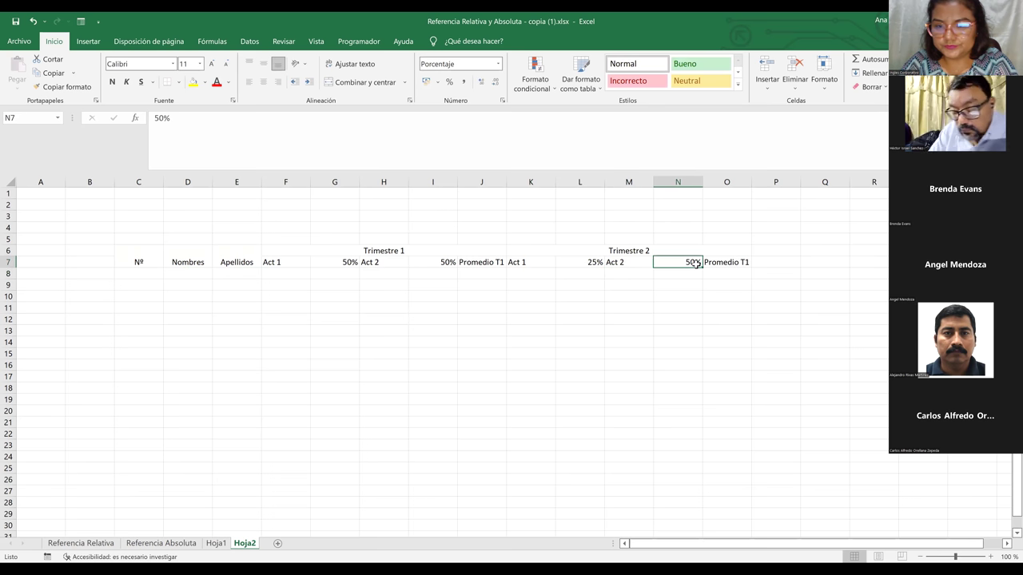
{"action": "left_click", "coordinate": [726, 261]}
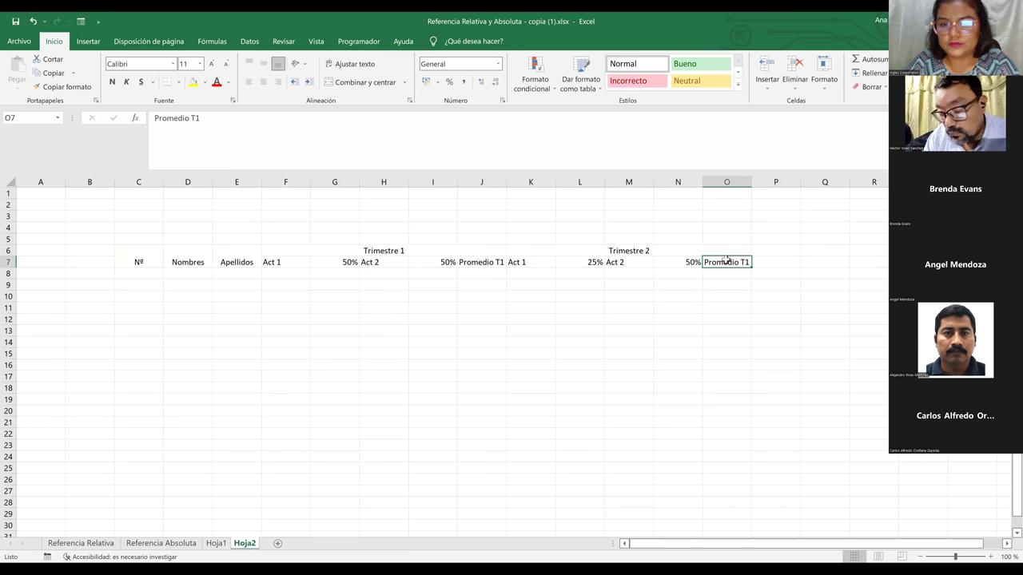
{"action": "type", "text": "Acti"}
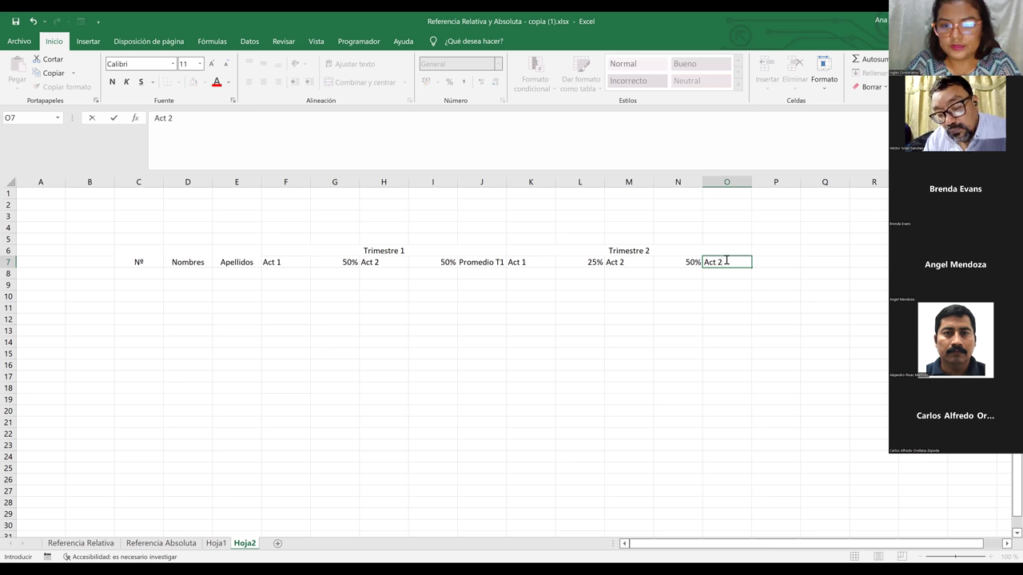
{"action": "type", "text": "3"}
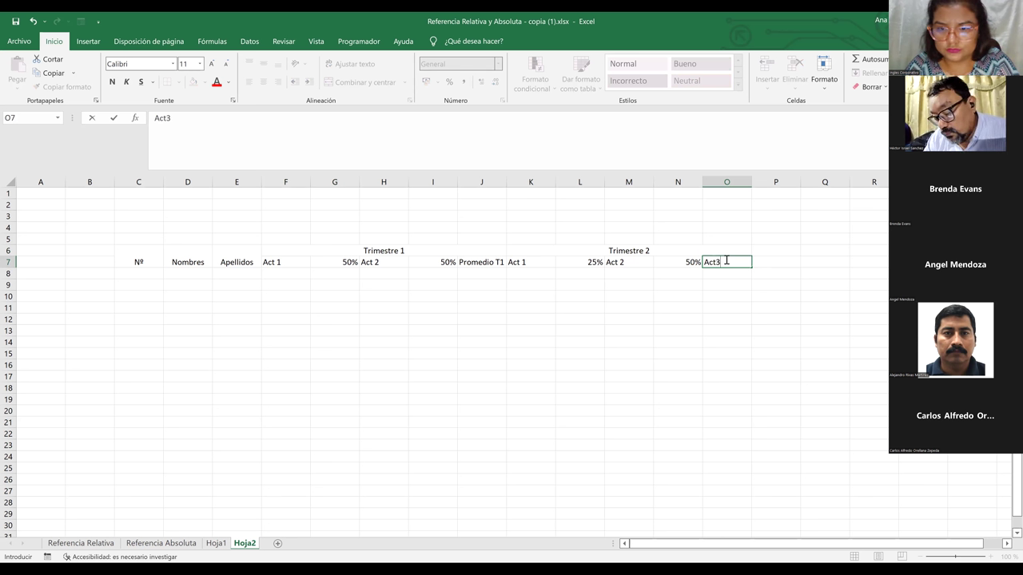
{"action": "key", "text": "Tab"}
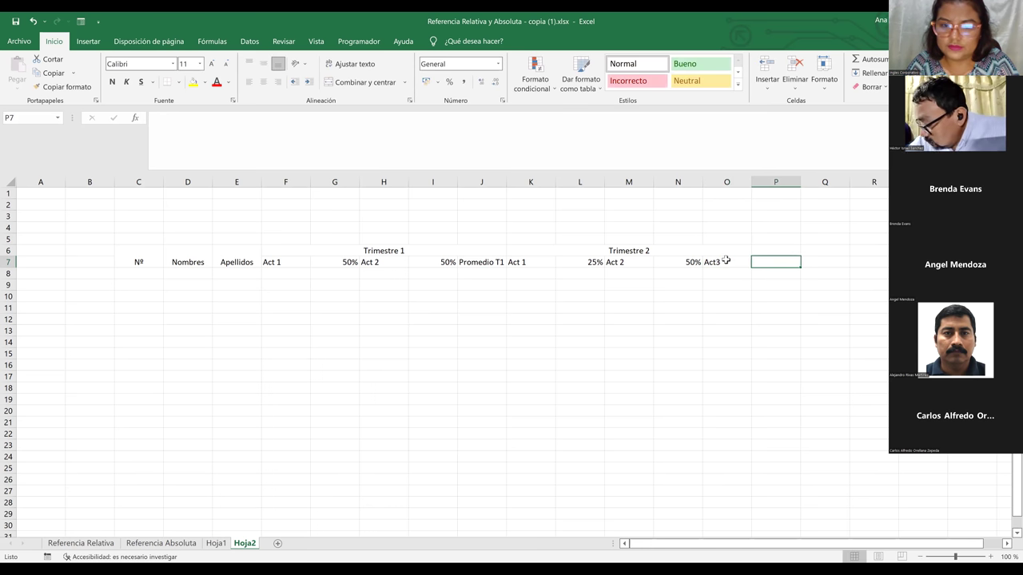
{"action": "type", "text": "2"}
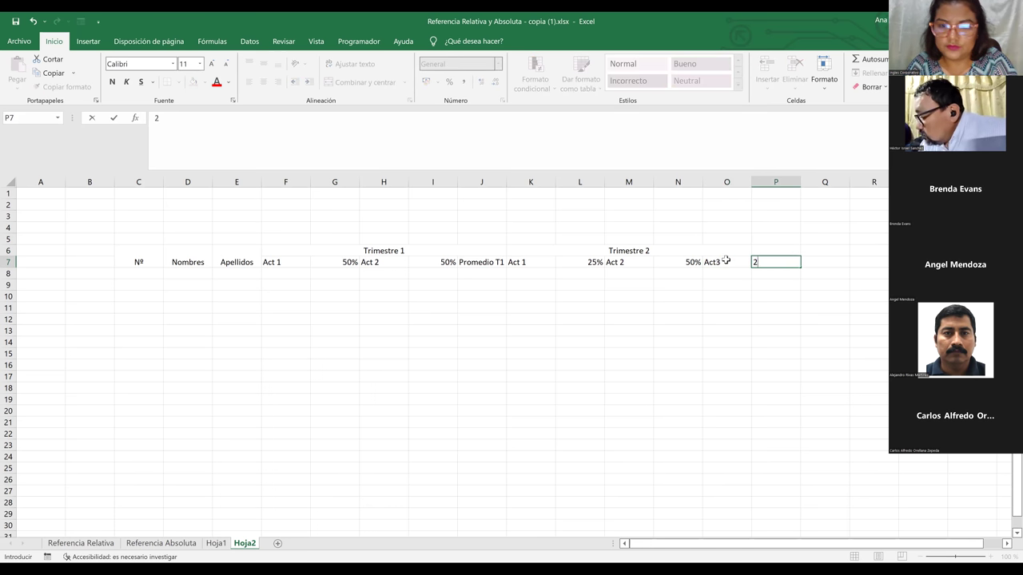
{"action": "type", "text": "5%"}
{"action": "key", "text": "Tab"}
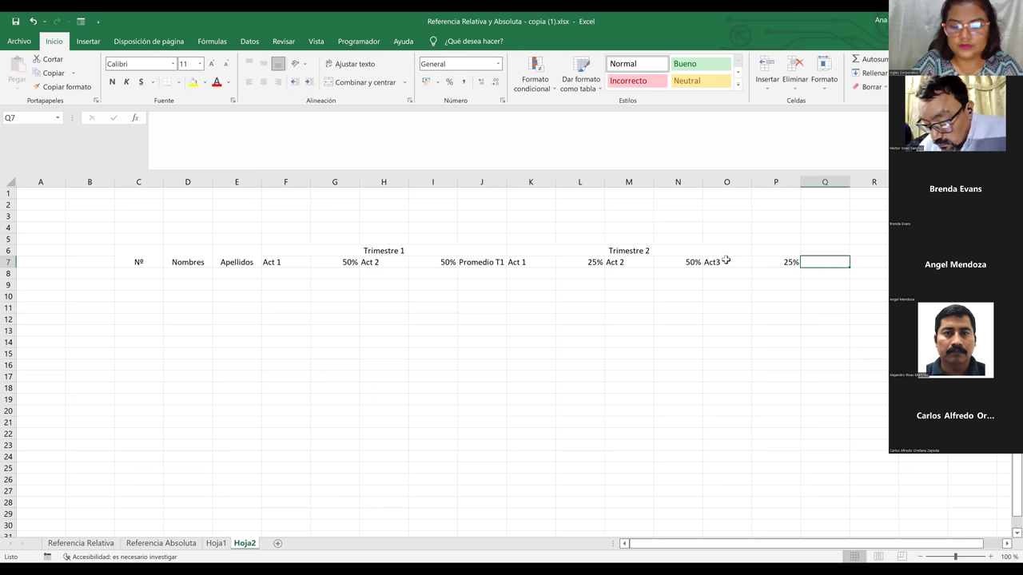
{"action": "type", "text": "Promded"}
{"action": "key", "text": "BackSpace"}
{"action": "key", "text": "BackSpace"}
{"action": "type", "text": "edi"}
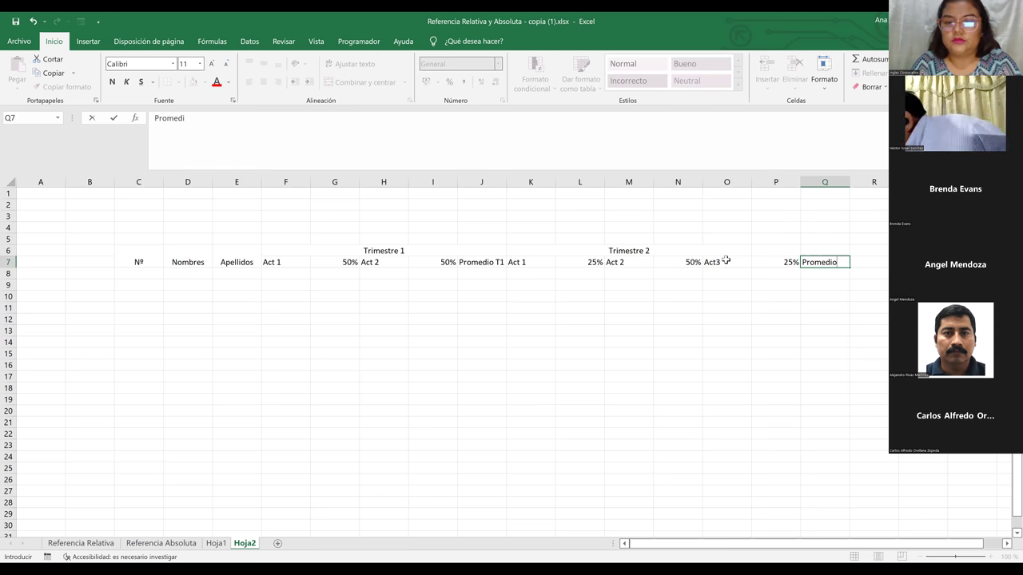
{"action": "type", "text": "o T"}
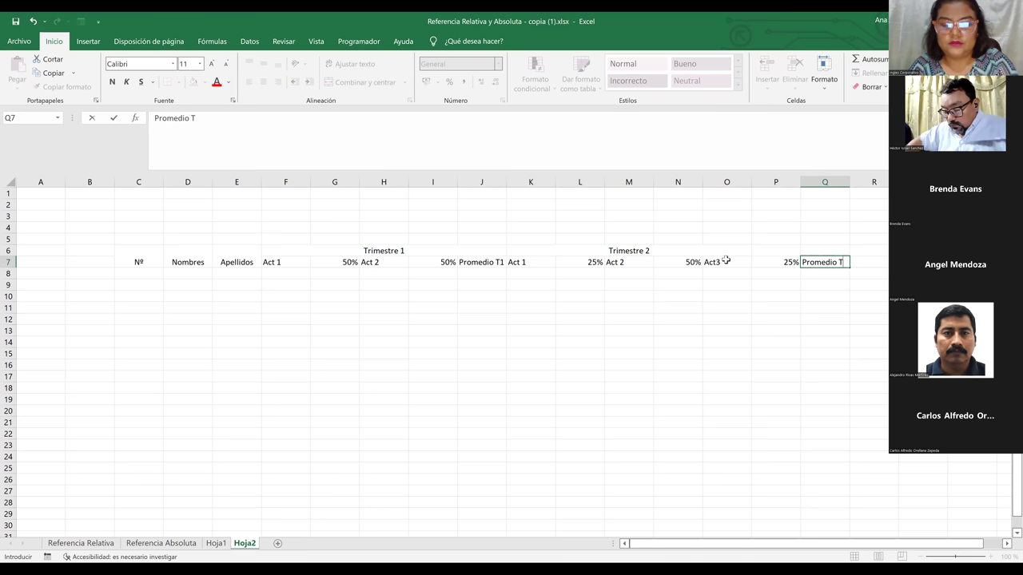
{"action": "type", "text": "2"}
{"action": "left_click", "coordinate": [711, 309]}
Merge and centre the Trimestre 2 title across K6:Q6
{"action": "left_click_drag", "start_coordinate": [841, 262], "coordinate": [554, 279]}
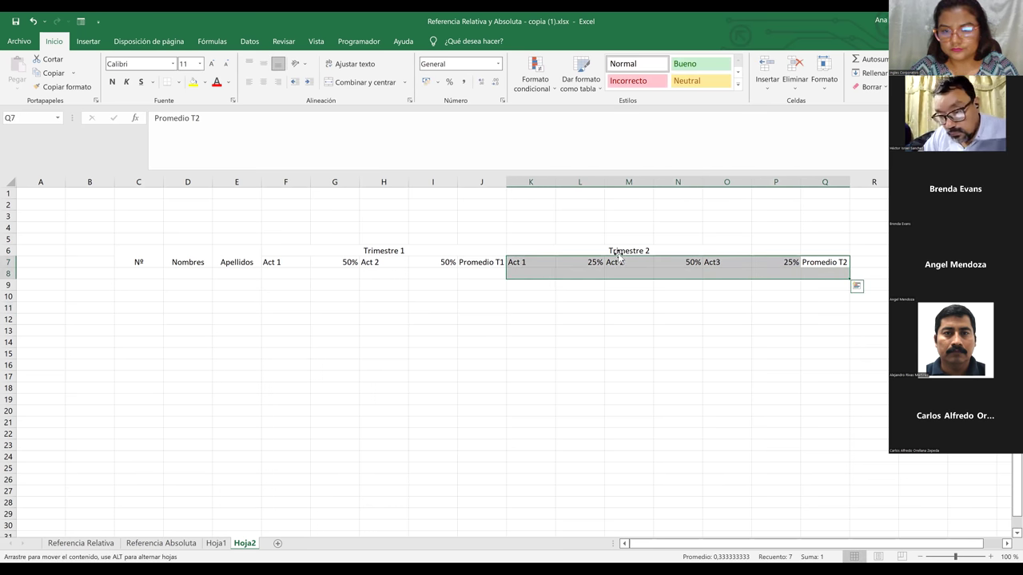
{"action": "left_click_drag", "start_coordinate": [655, 246], "coordinate": [825, 252]}
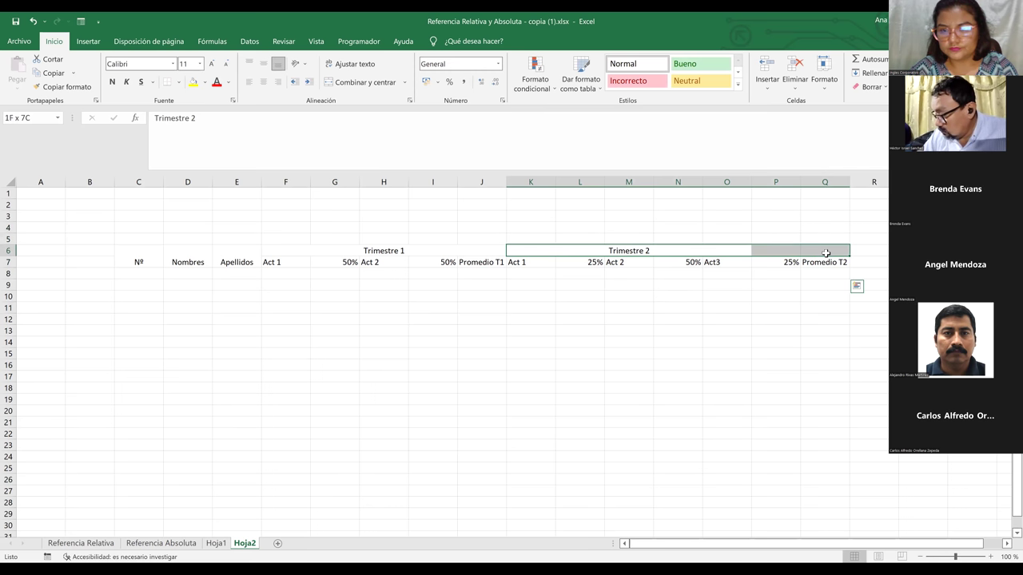
{"action": "left_click", "coordinate": [367, 81]}
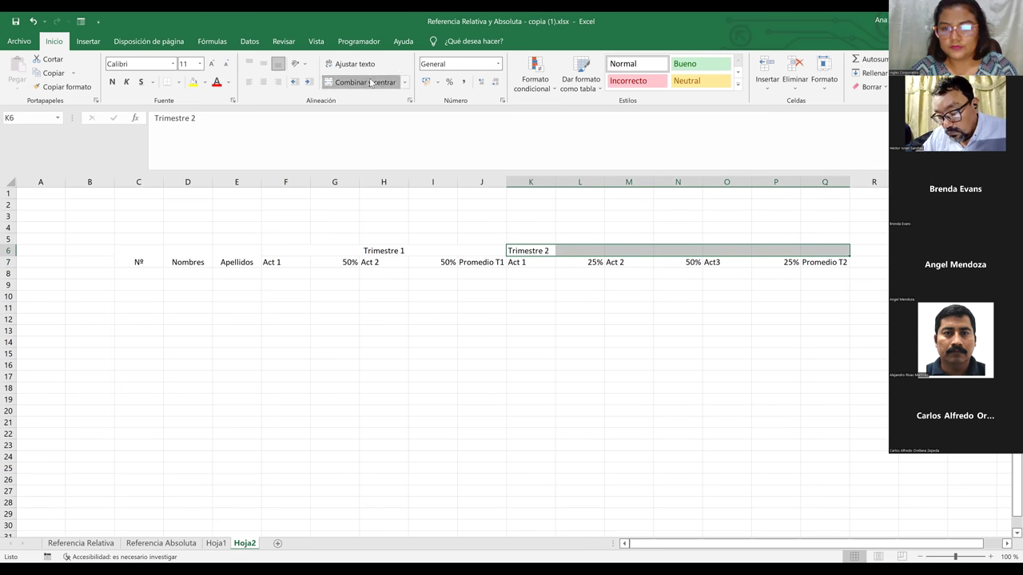
{"action": "left_click", "coordinate": [370, 82]}
{"action": "left_click", "coordinate": [514, 292]}
{"action": "left_click", "coordinate": [141, 258]}
Apply All Borders to the grade table C6:Q15
{"action": "left_click_drag", "start_coordinate": [536, 279], "coordinate": [682, 350]}
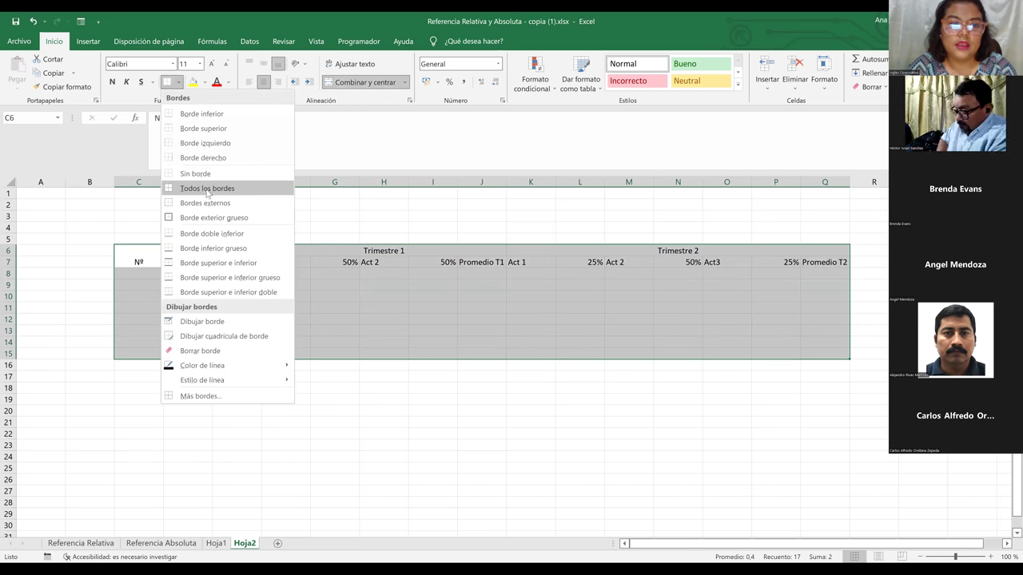
{"action": "key", "text": "Return"}
{"action": "left_click", "coordinate": [250, 311]}
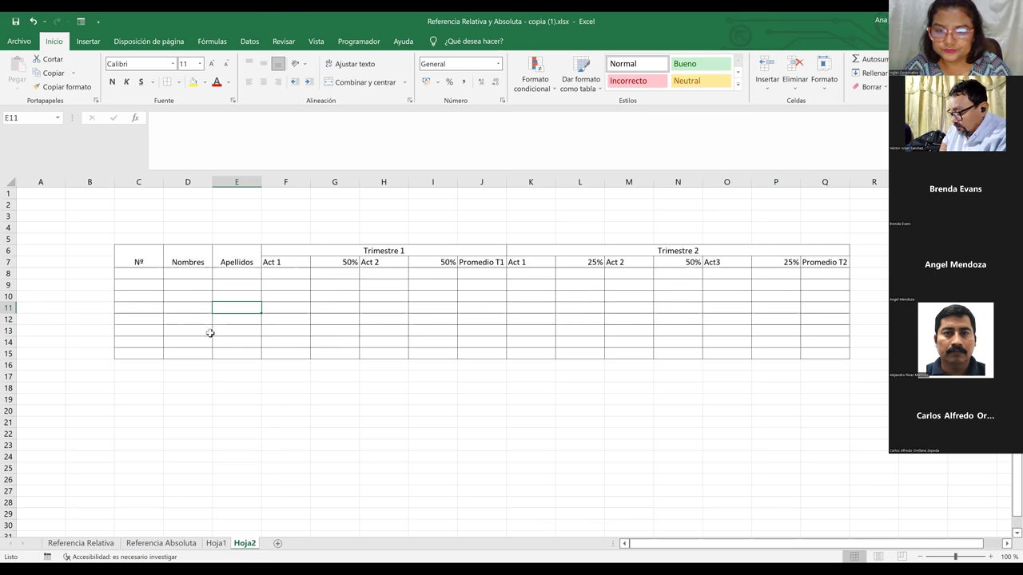
Shade header rows 6–7 with a light green fill
{"action": "left_click_drag", "start_coordinate": [138, 262], "coordinate": [695, 249]}
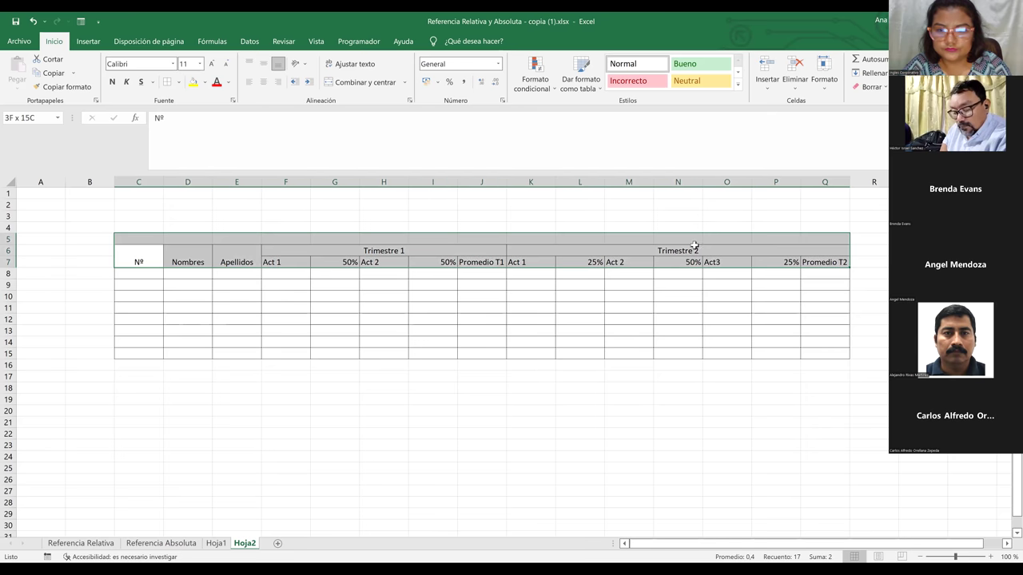
{"action": "left_click", "coordinate": [205, 81]}
{"action": "left_click", "coordinate": [279, 115]}
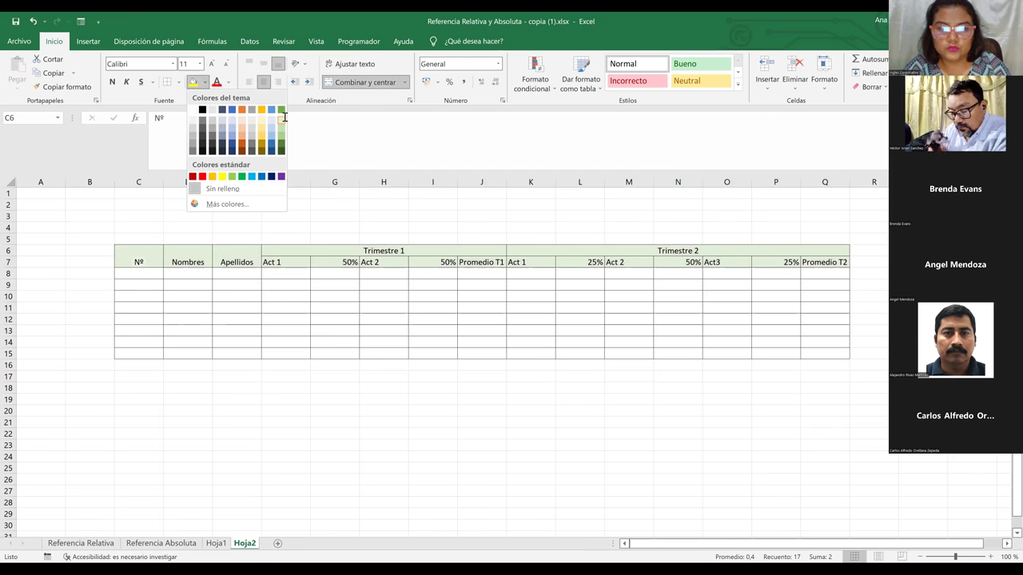
{"action": "left_click", "coordinate": [285, 319]}
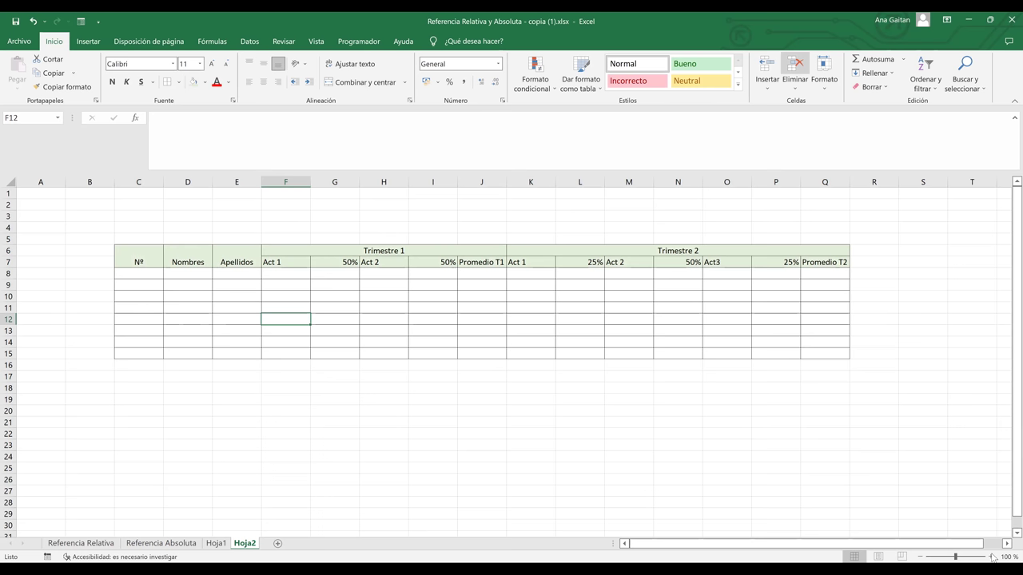
Zoom the sheet in and narrow the Nº column C
{"action": "left_click", "coordinate": [992, 557]}
{"action": "left_click", "coordinate": [992, 557]}
{"action": "left_click", "coordinate": [992, 556]}
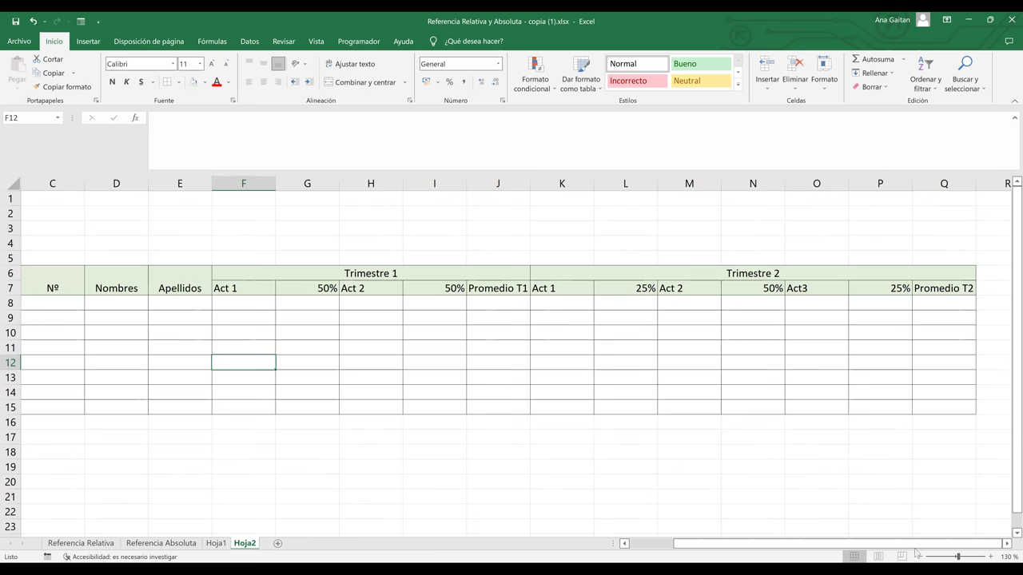
{"action": "left_click_drag", "start_coordinate": [917, 544], "coordinate": [885, 548]}
{"action": "left_click_drag", "start_coordinate": [149, 184], "coordinate": [110, 185]}
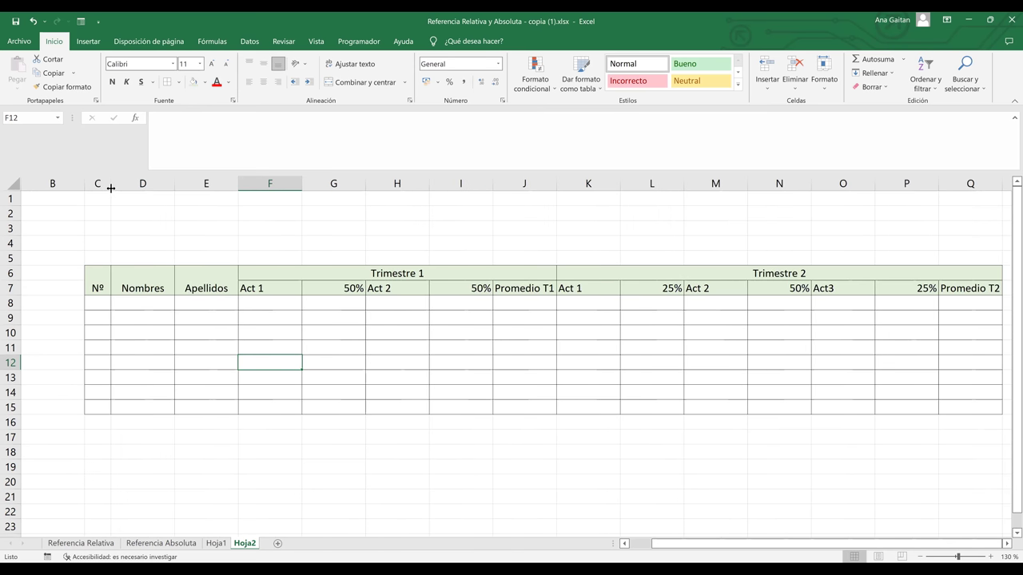
Number the student rows 1 through 8 in C8:C15
{"action": "left_click", "coordinate": [88, 302]}
{"action": "type", "text": "1"}
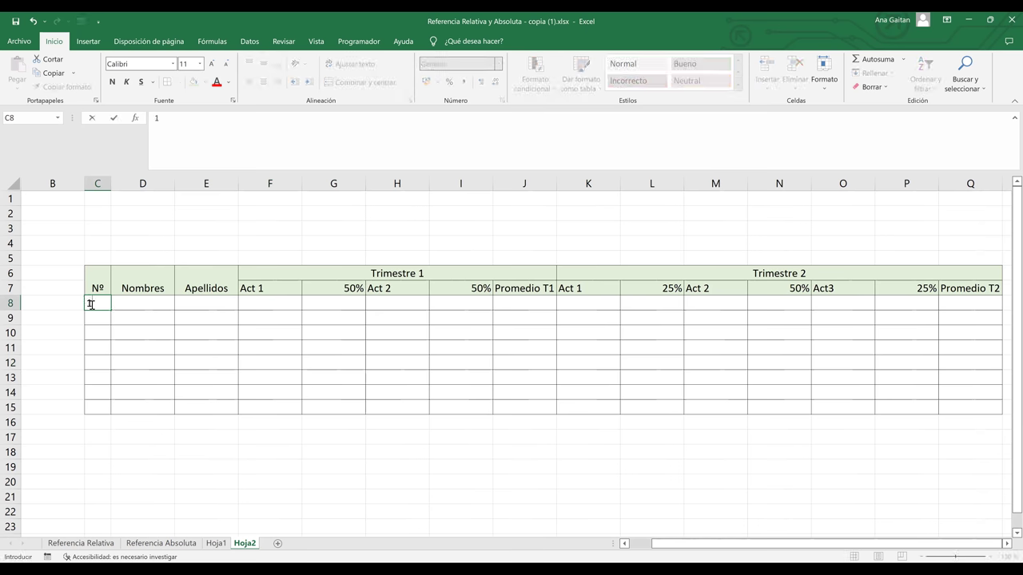
{"action": "key", "text": "Return"}
{"action": "type", "text": "2"}
{"action": "key", "text": "Return"}
{"action": "left_click_drag", "start_coordinate": [97, 302], "coordinate": [112, 411]}
{"action": "left_click", "coordinate": [191, 374]}
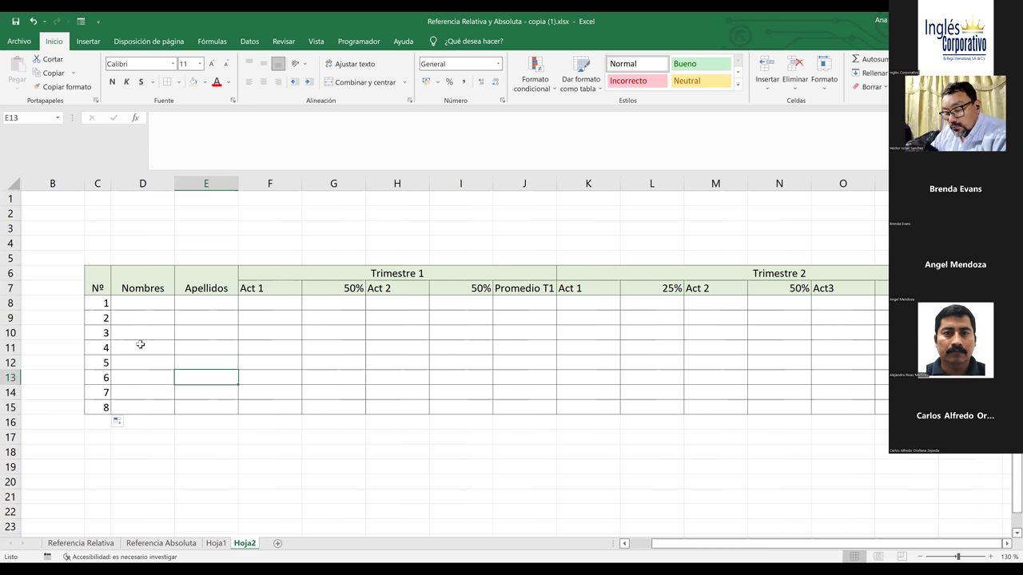
Enter the first names and surnames of students 1 and 2 in cells D8:E9
{"action": "left_click", "coordinate": [148, 304]}
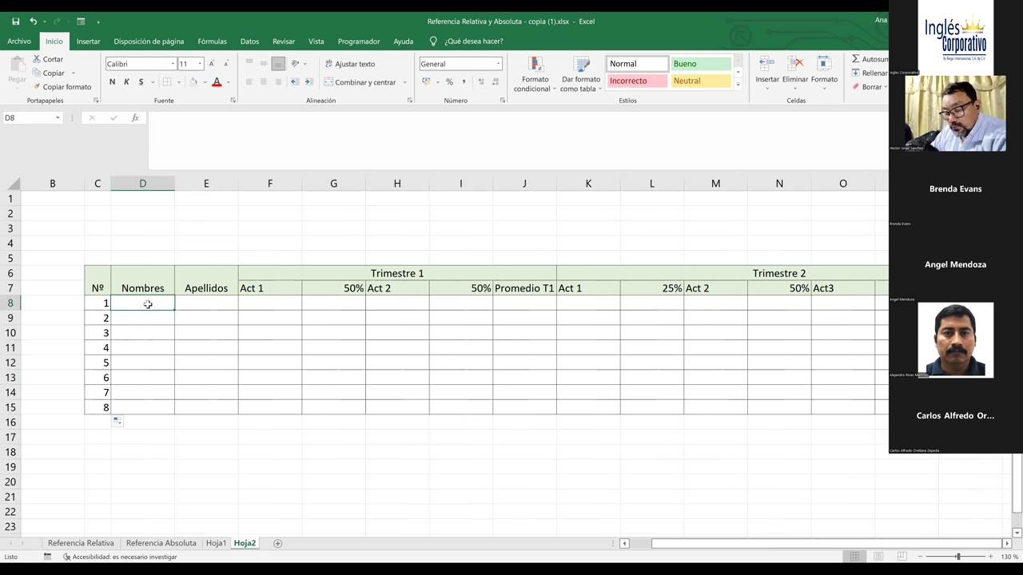
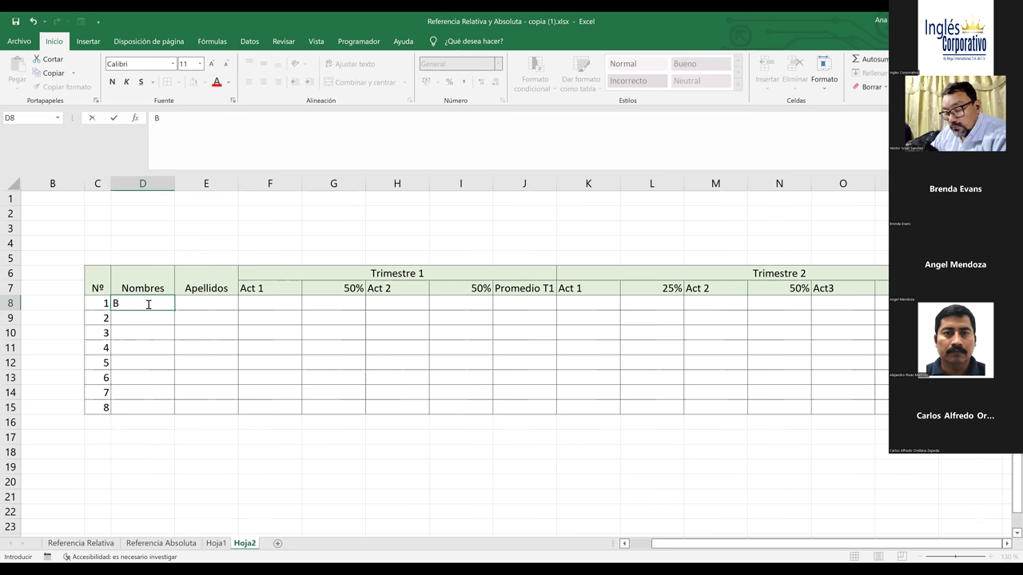
{"action": "key", "text": "Tab"}
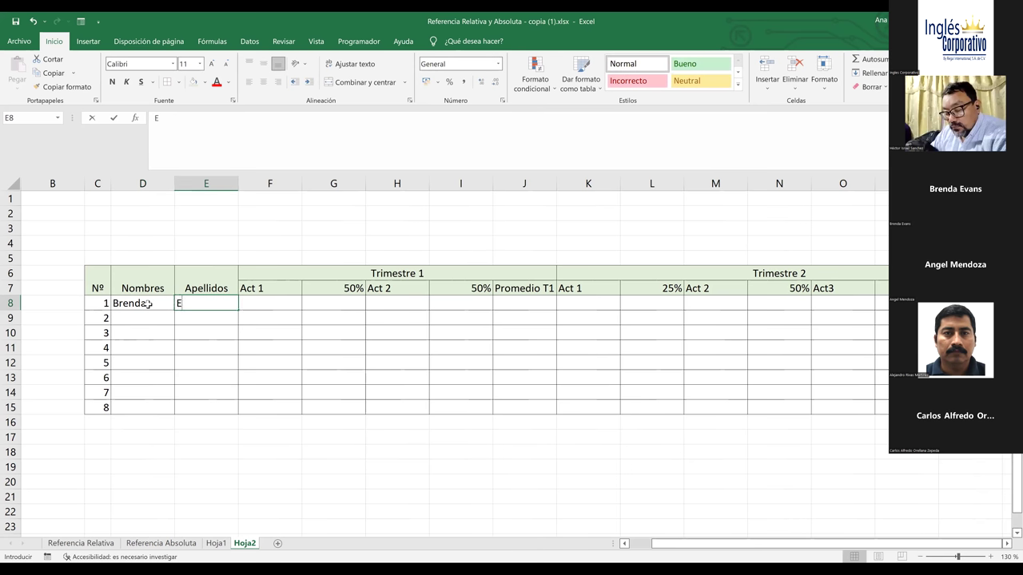
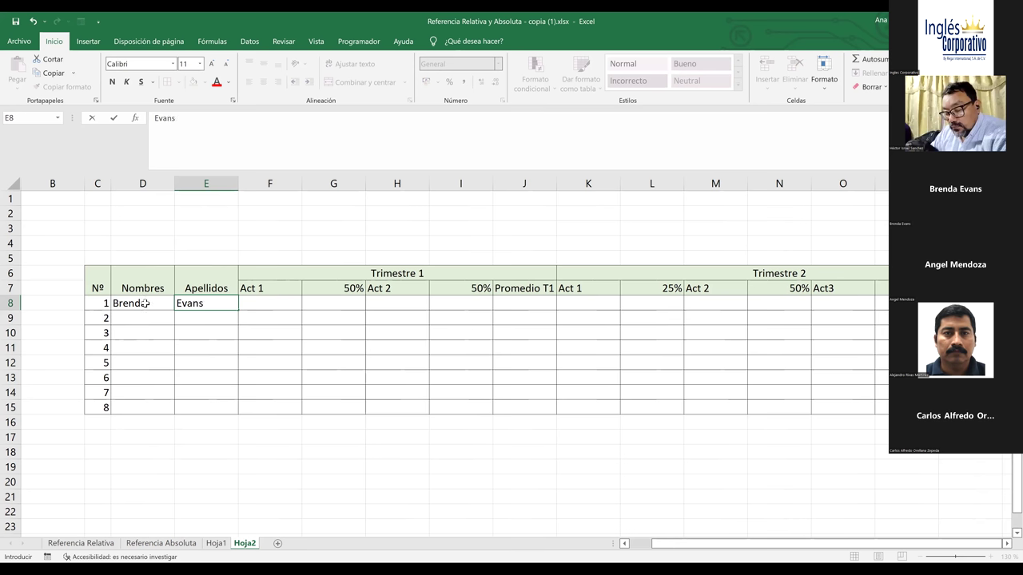
{"action": "key", "text": "Return"}
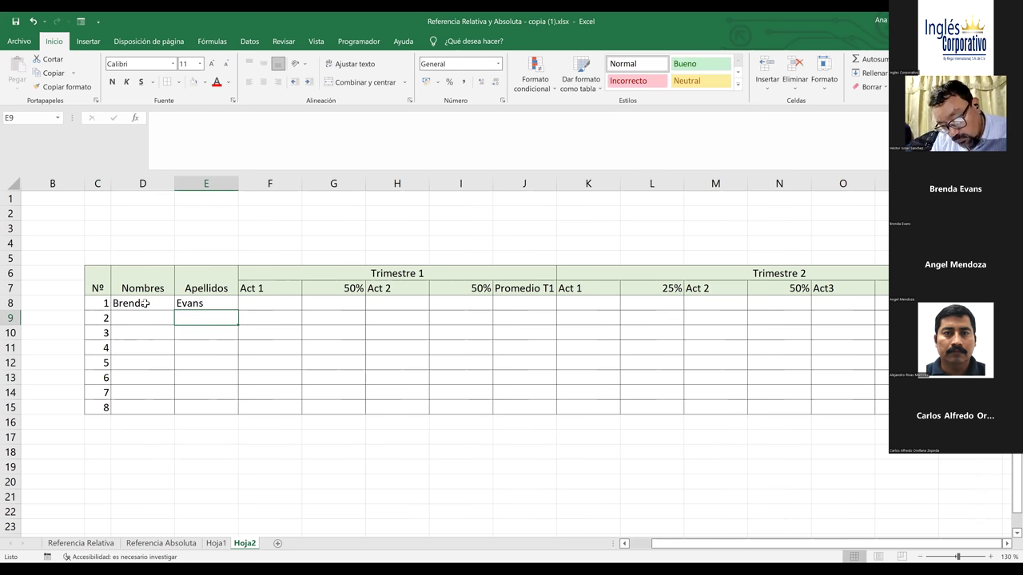
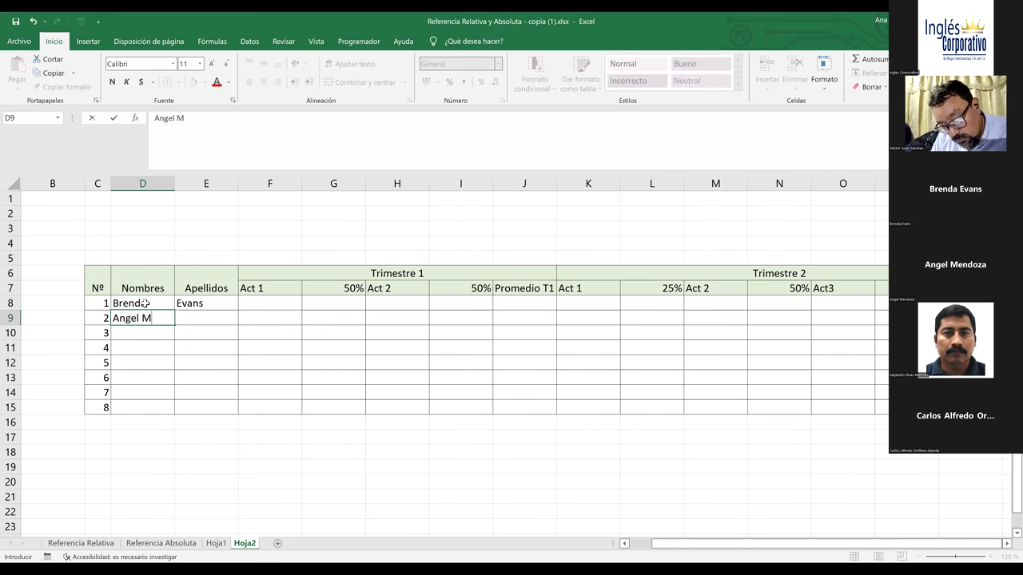
{"action": "key", "text": "Tab"}
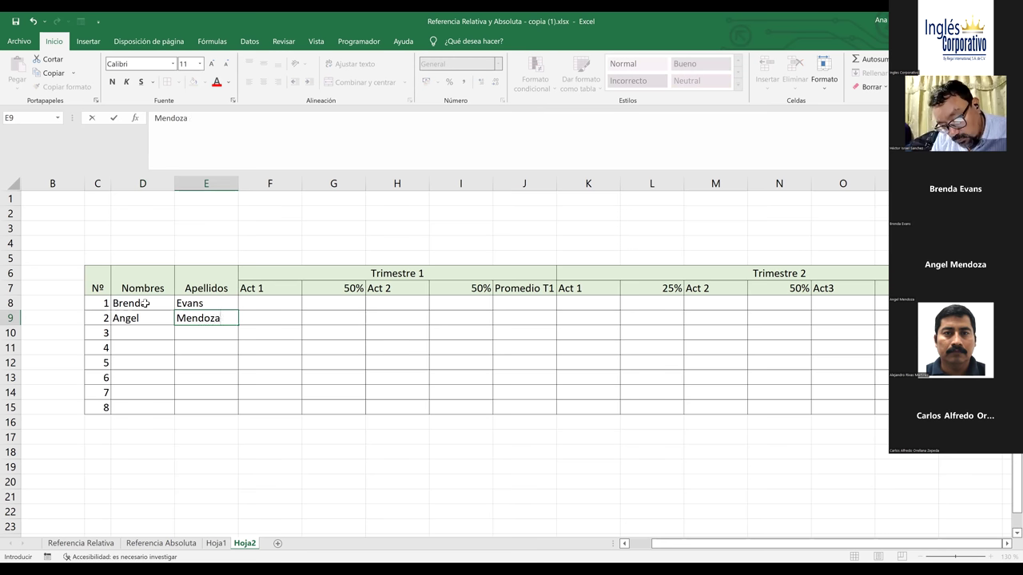
{"action": "key", "text": "Return"}
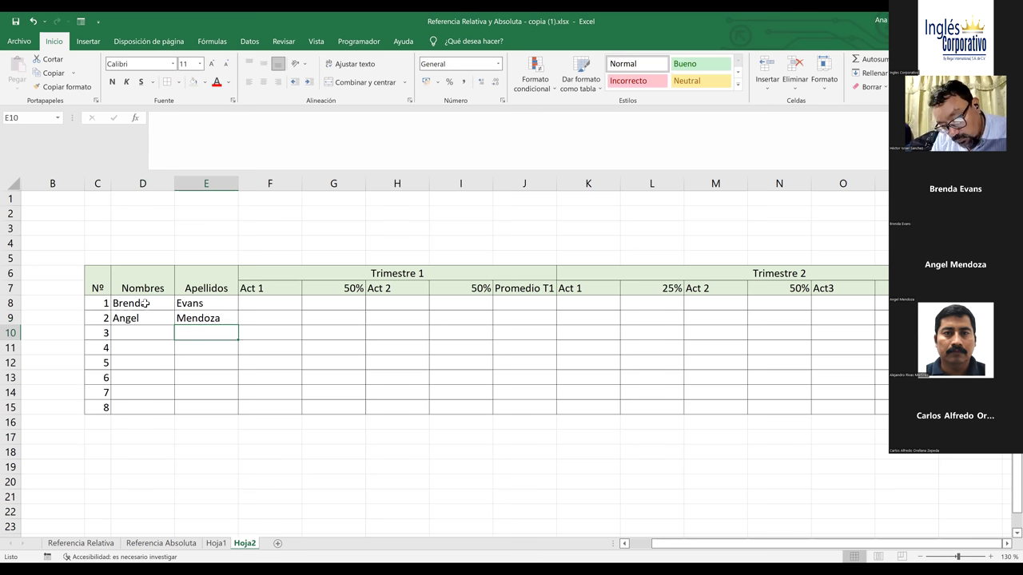
Enter the first names and surnames of students 3 and 4 in rows 10–11, correcting the third surname
{"action": "key", "text": "Left"}
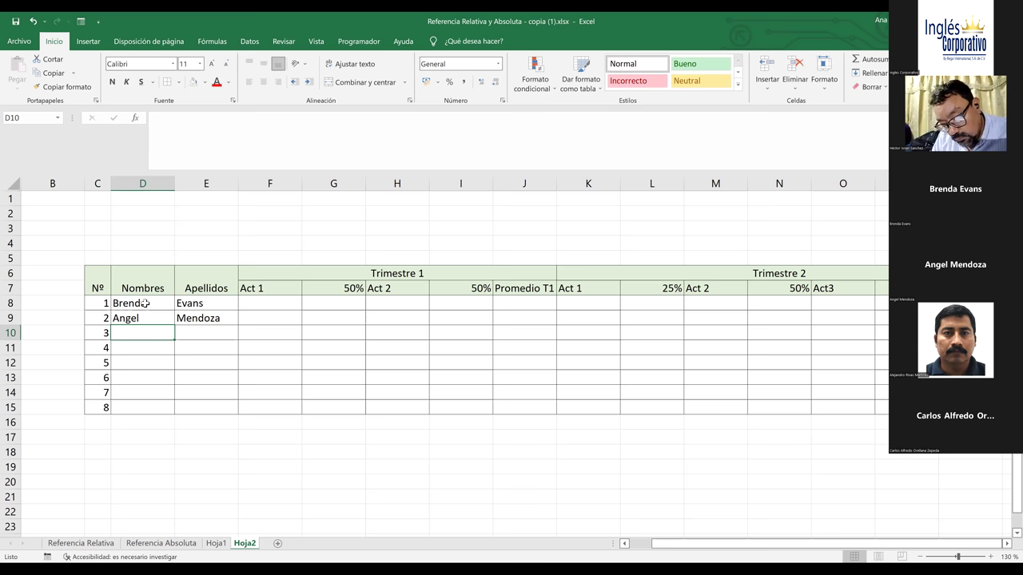
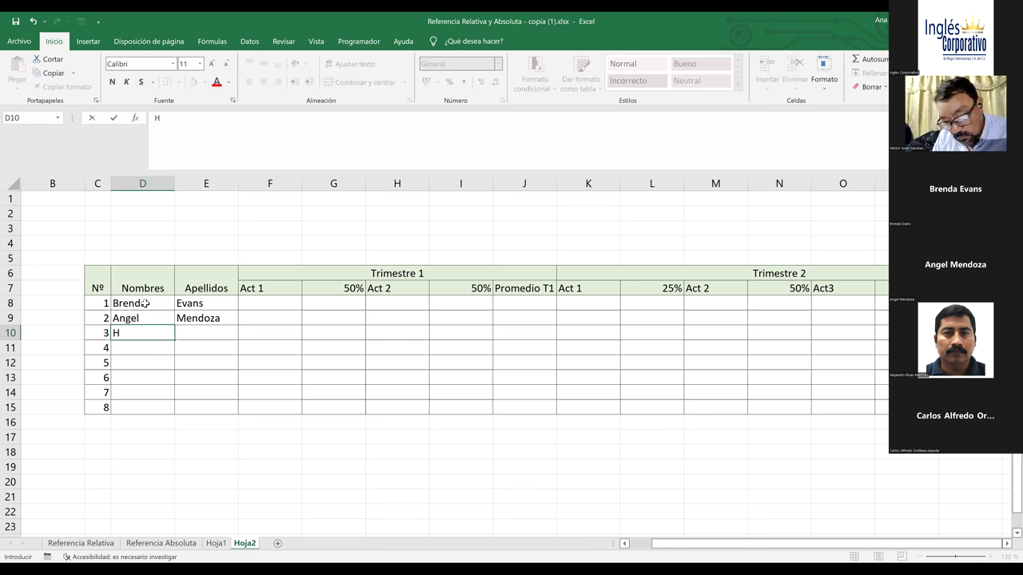
{"action": "key", "text": "Tab"}
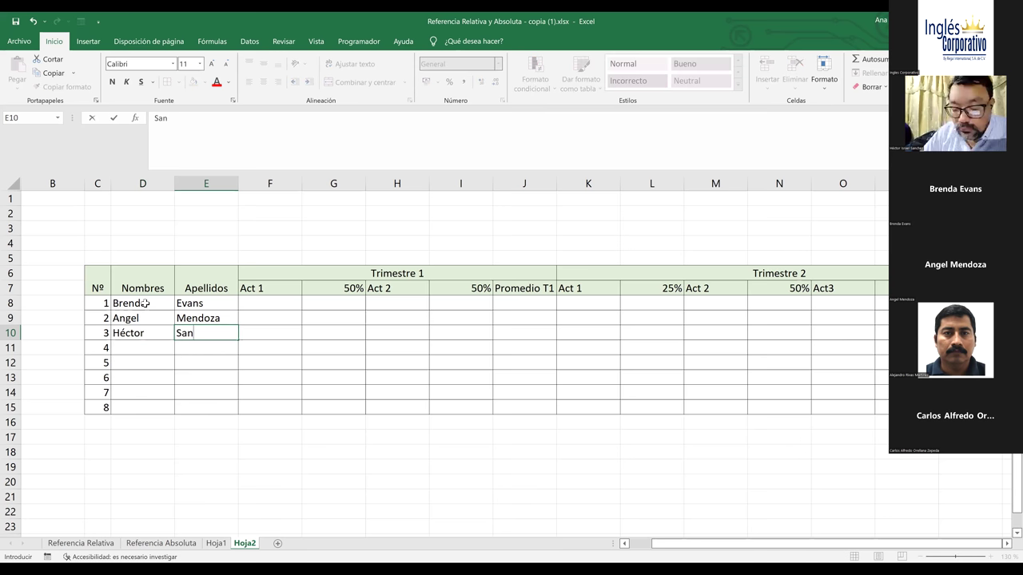
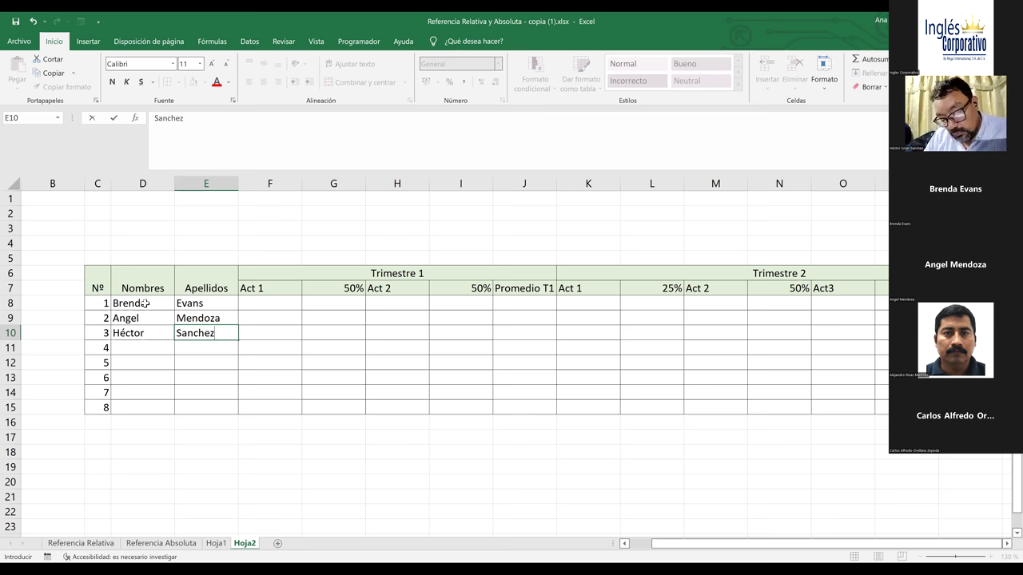
{"action": "left_click", "coordinate": [186, 333]}
{"action": "left_click", "coordinate": [153, 350]}
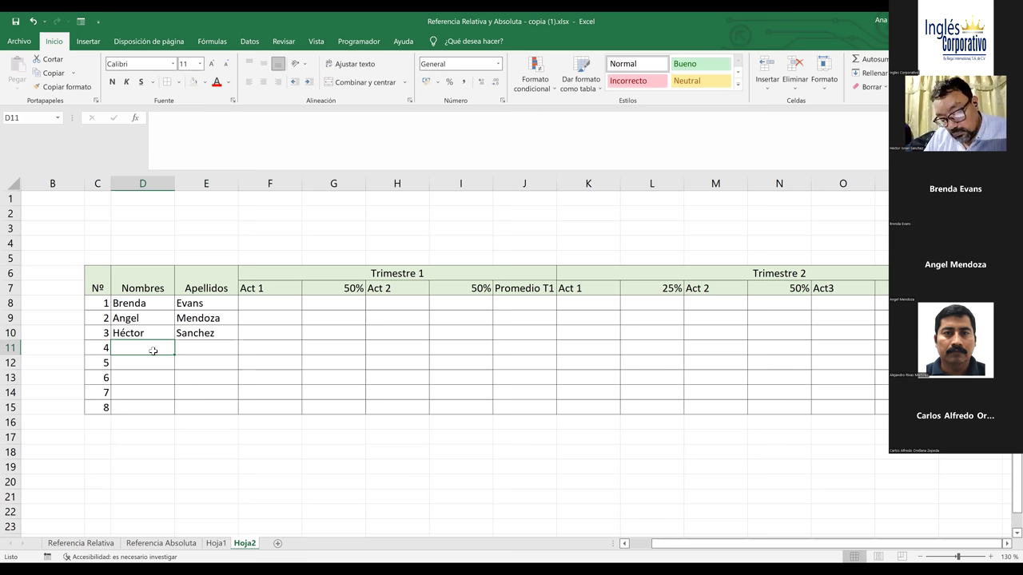
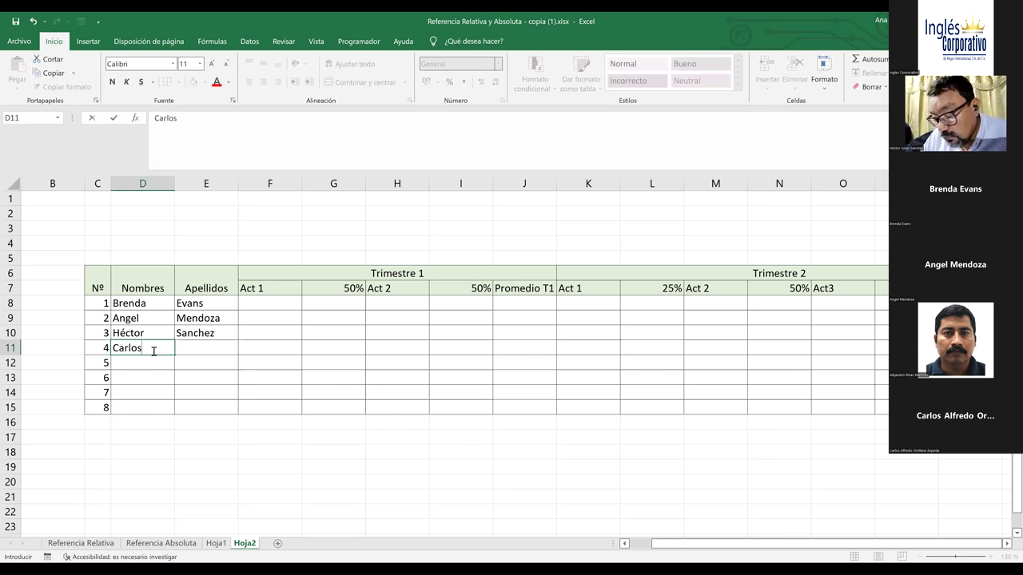
{"action": "key", "text": "Tab"}
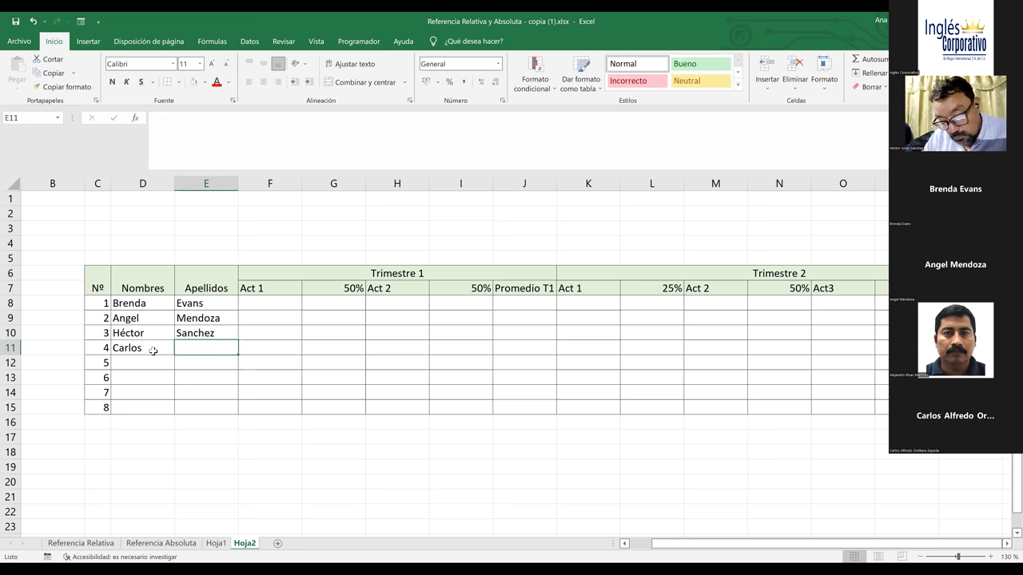
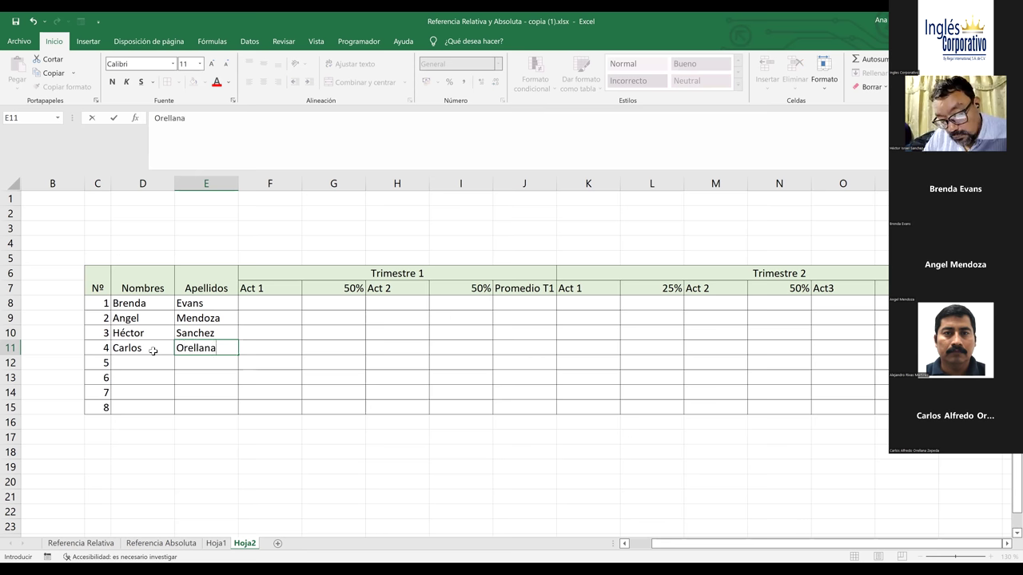
Enter names for students 5 and 6 in rows 12–13, adding the accent (í) to the surname in E13
{"action": "left_click", "coordinate": [147, 358]}
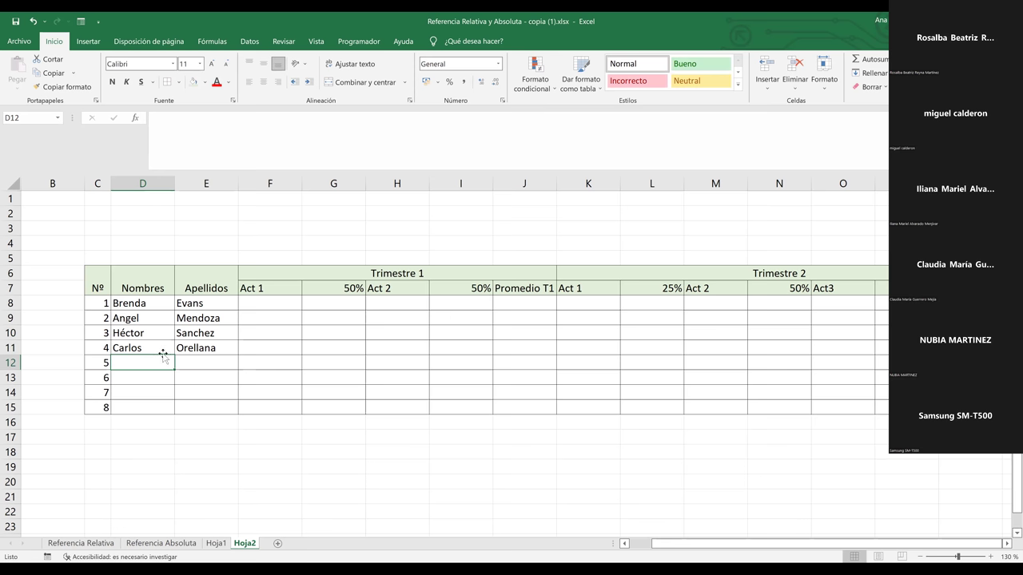
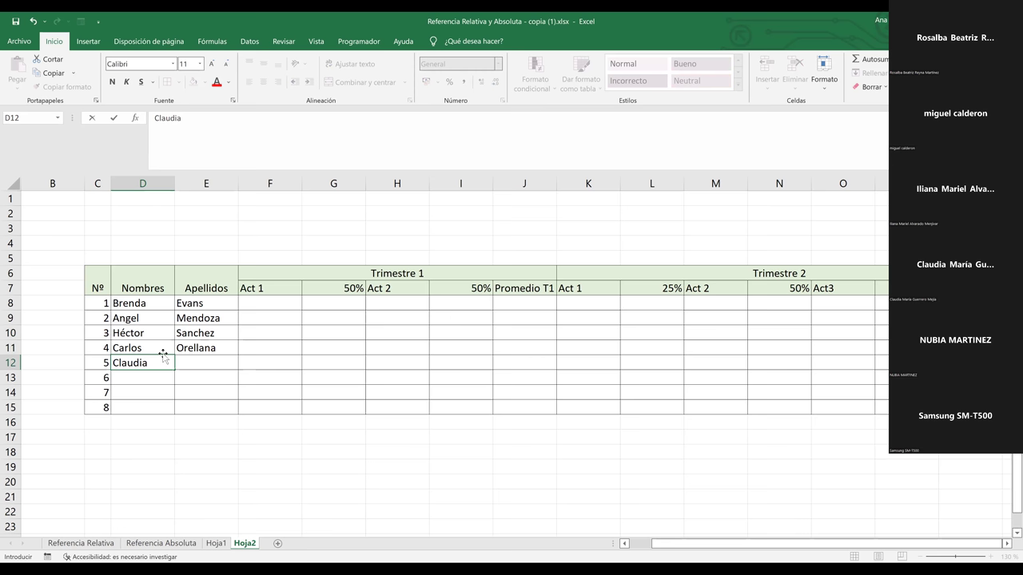
{"action": "key", "text": "Tab"}
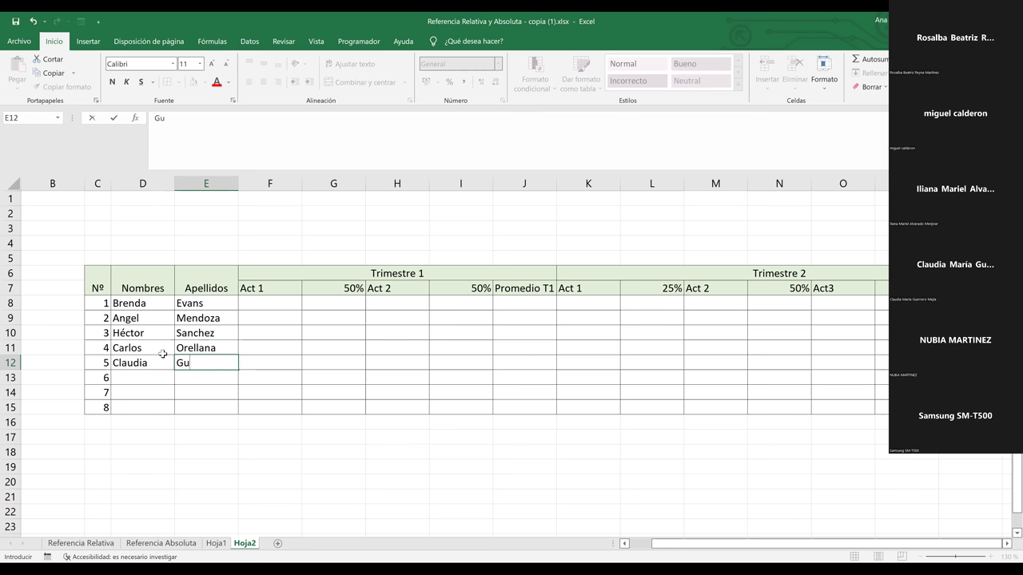
{"action": "key", "text": "Return"}
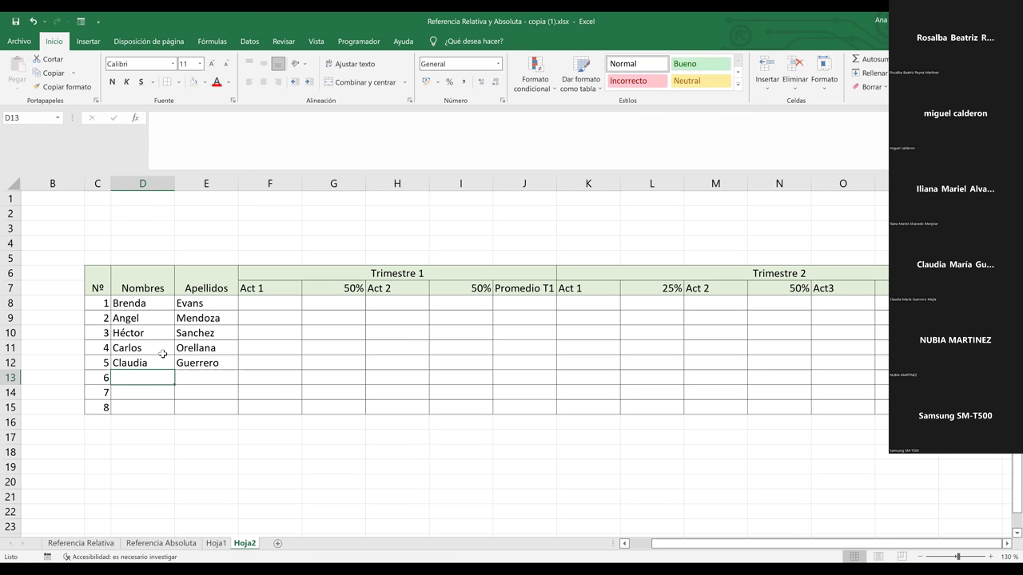
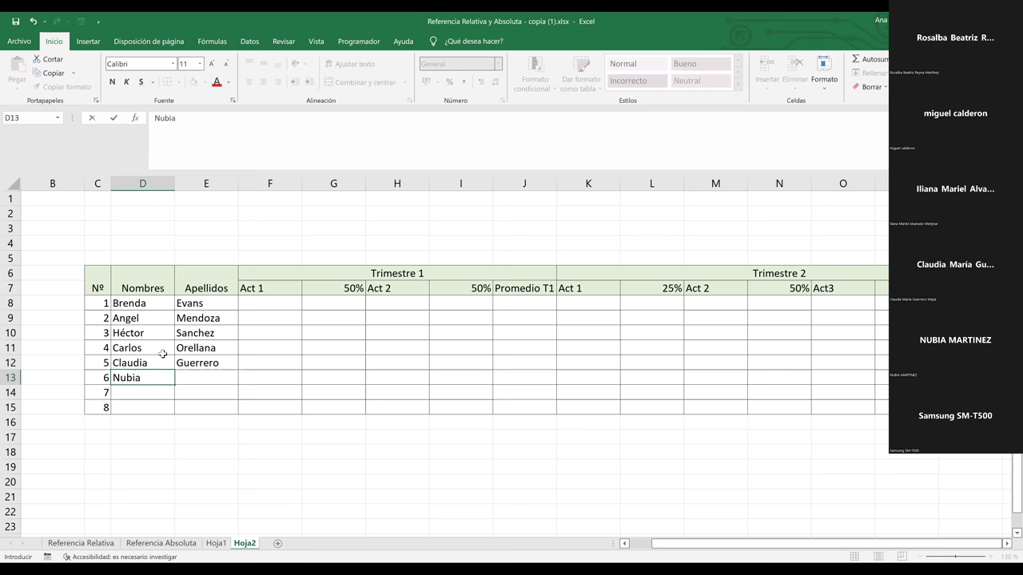
{"action": "key", "text": "Tab"}
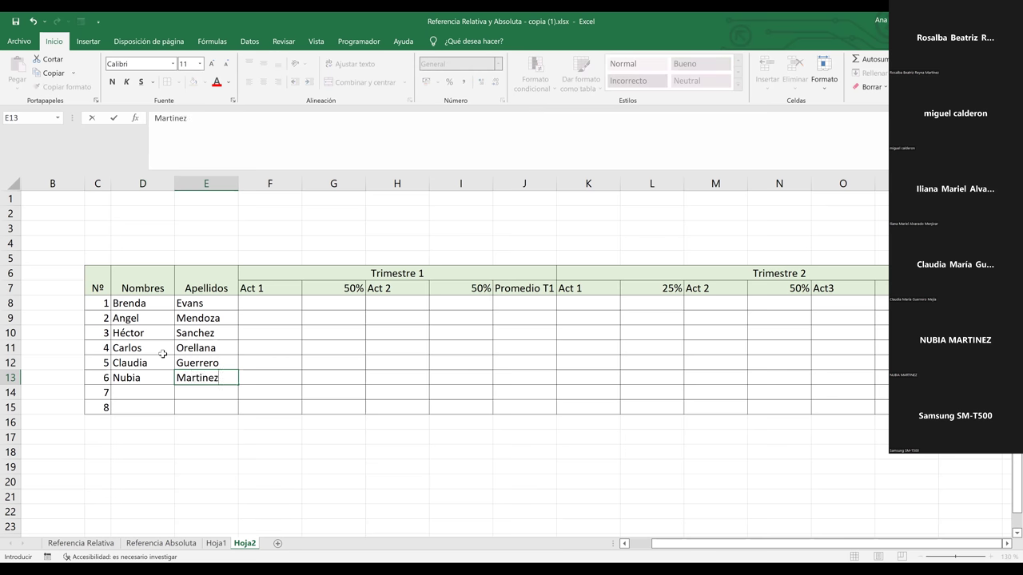
{"action": "key", "text": "Left"}
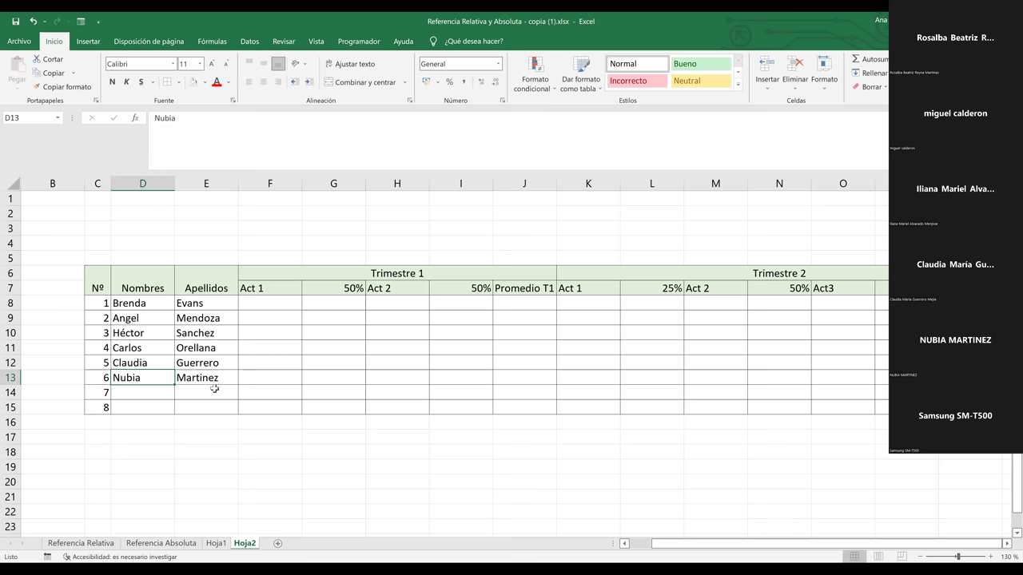
{"action": "double_click", "coordinate": [204, 376]}
{"action": "key", "text": "BackSpace"}
{"action": "type", "text": "í"}
{"action": "left_click", "coordinate": [143, 394]}
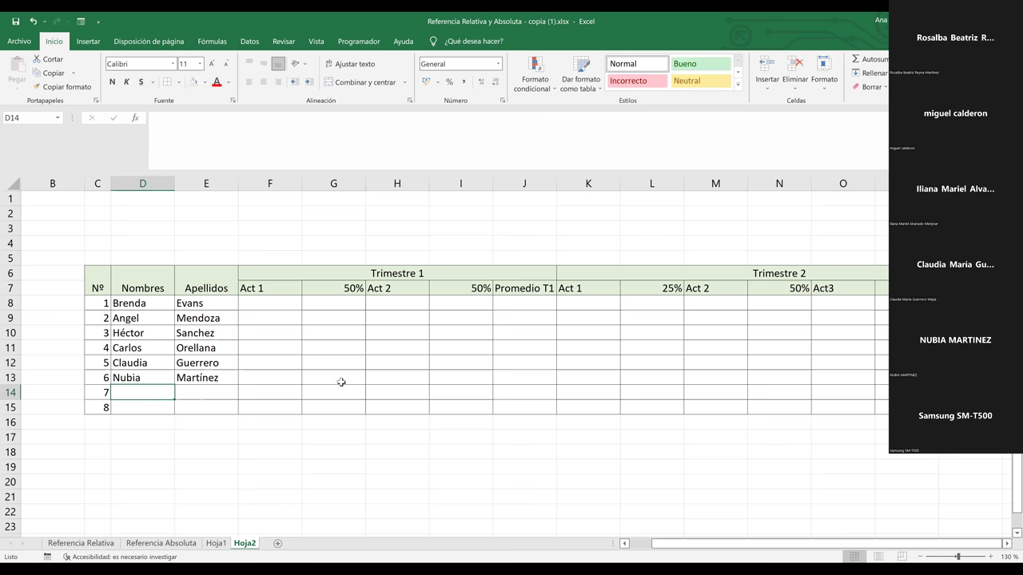
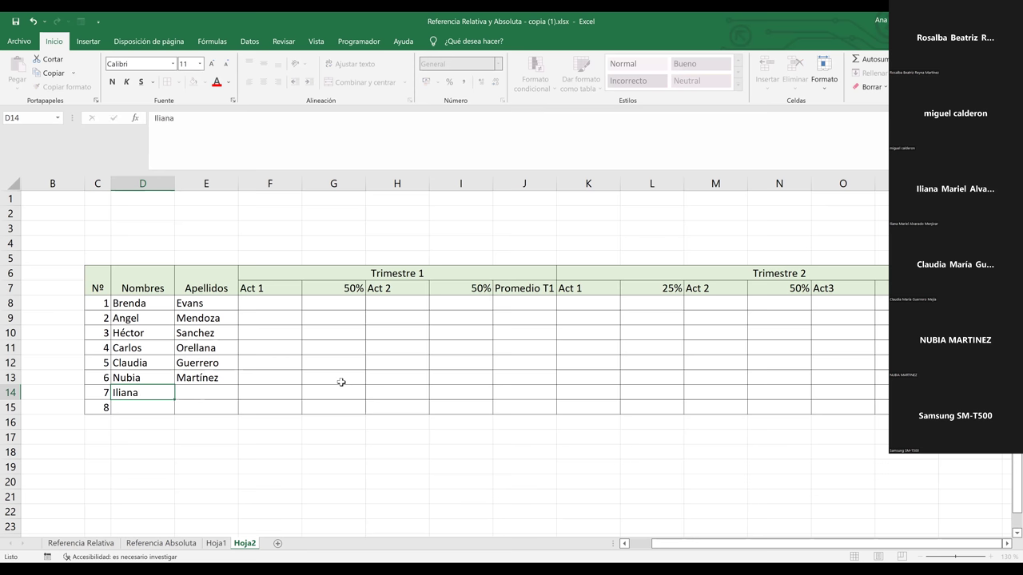
Enter names for students 7 and 8 in rows 14–15, then narrow column F
{"action": "key", "text": "Tab"}
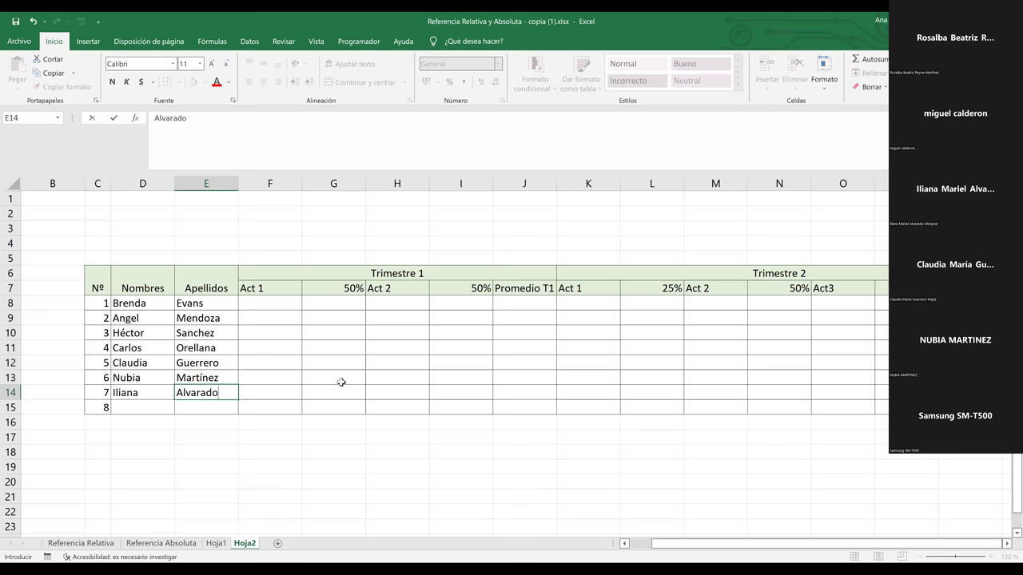
{"action": "key", "text": "Return"}
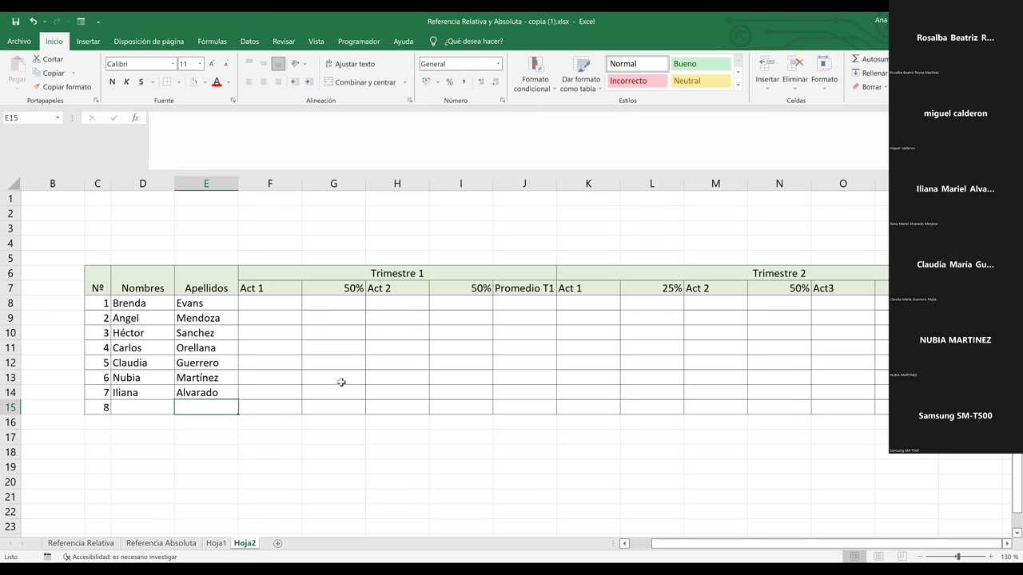
{"action": "key", "text": "Left"}
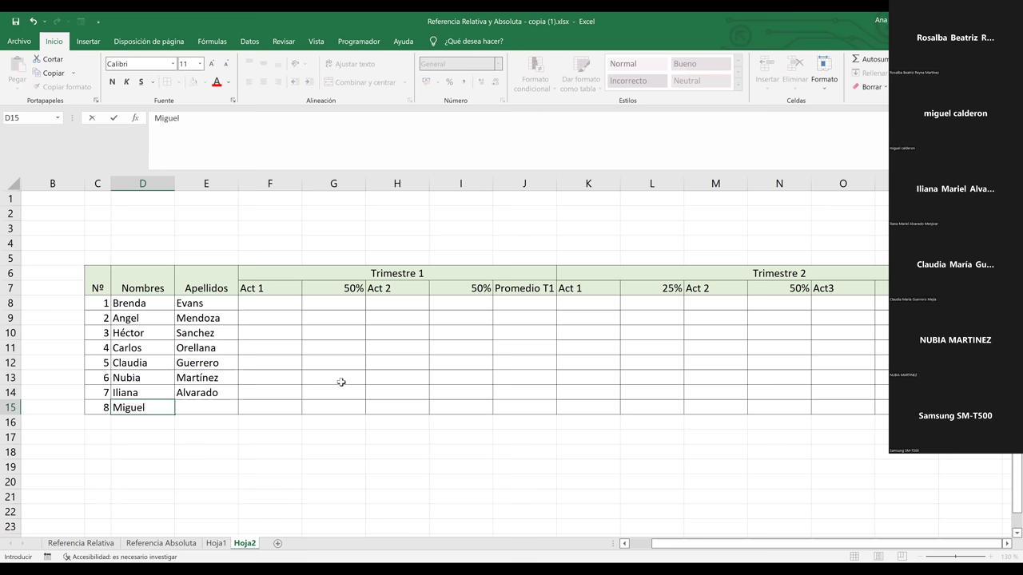
{"action": "key", "text": "Tab"}
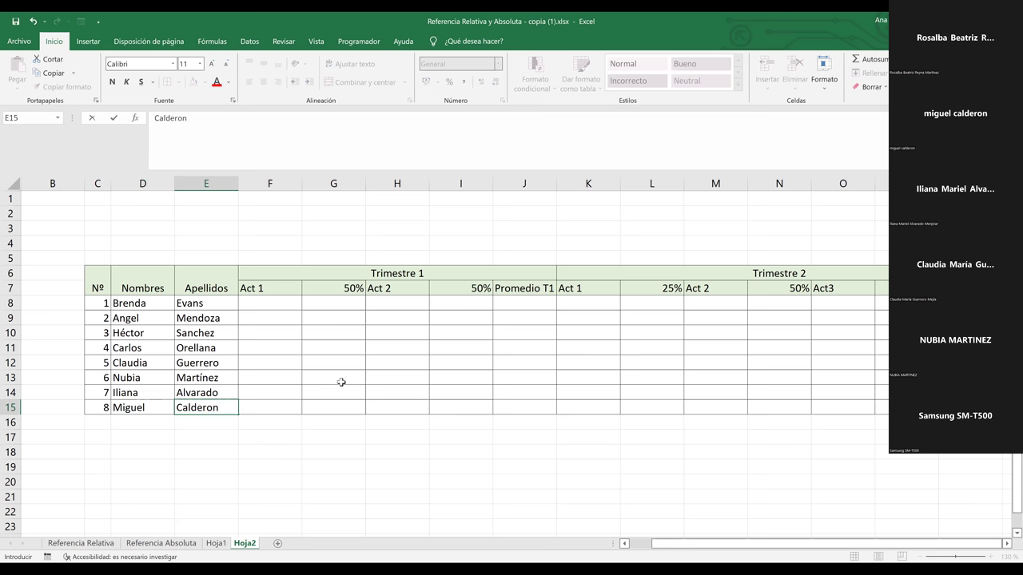
{"action": "left_click", "coordinate": [315, 365]}
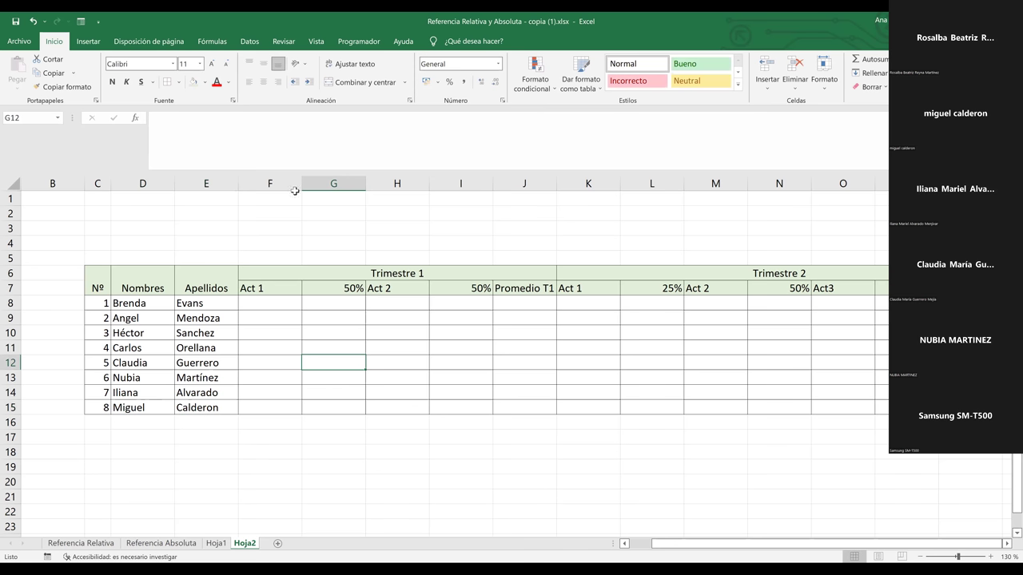
{"action": "left_click_drag", "start_coordinate": [301, 183], "coordinate": [268, 182]}
{"action": "left_click", "coordinate": [344, 319]}
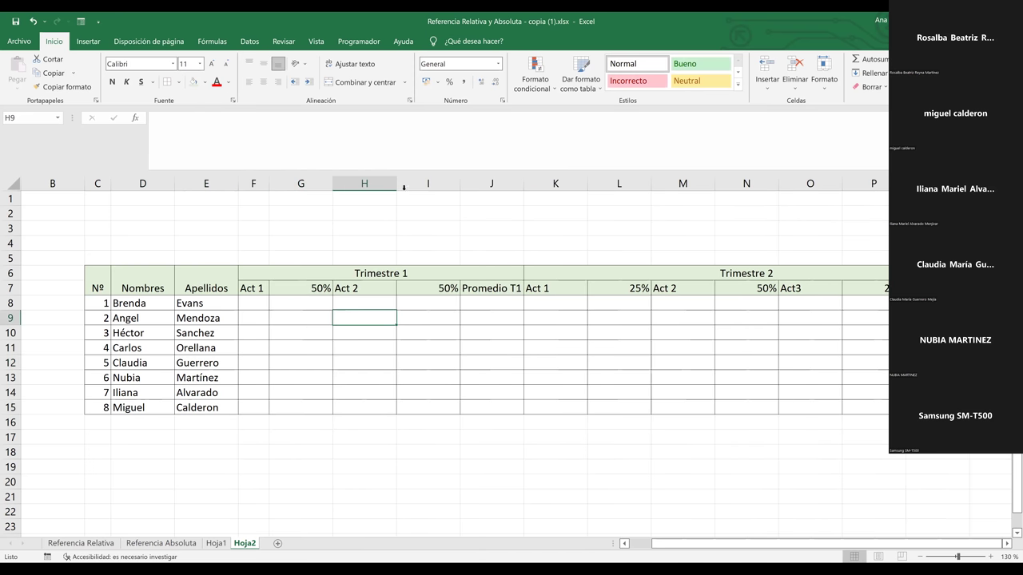
Enter the formula =ALEATORIO.ENTRE(0;10) in cell F8
{"action": "left_click", "coordinate": [349, 344]}
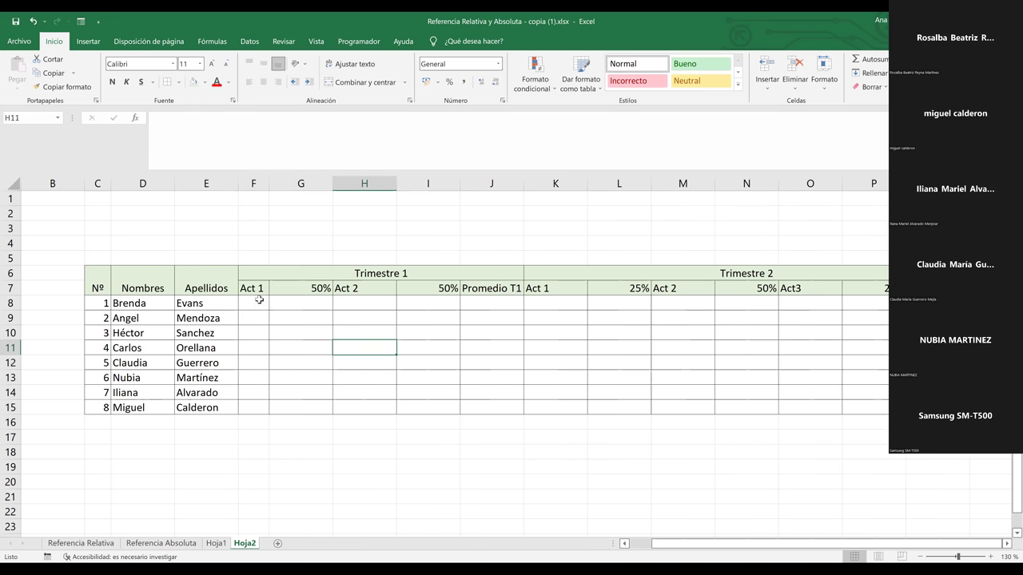
{"action": "left_click", "coordinate": [259, 300]}
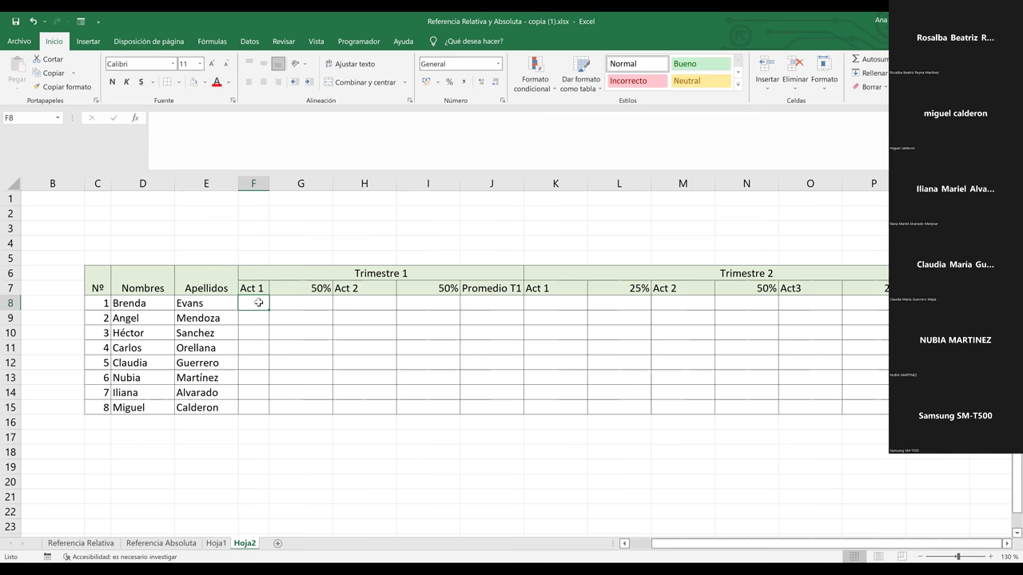
{"action": "type", "text": "="}
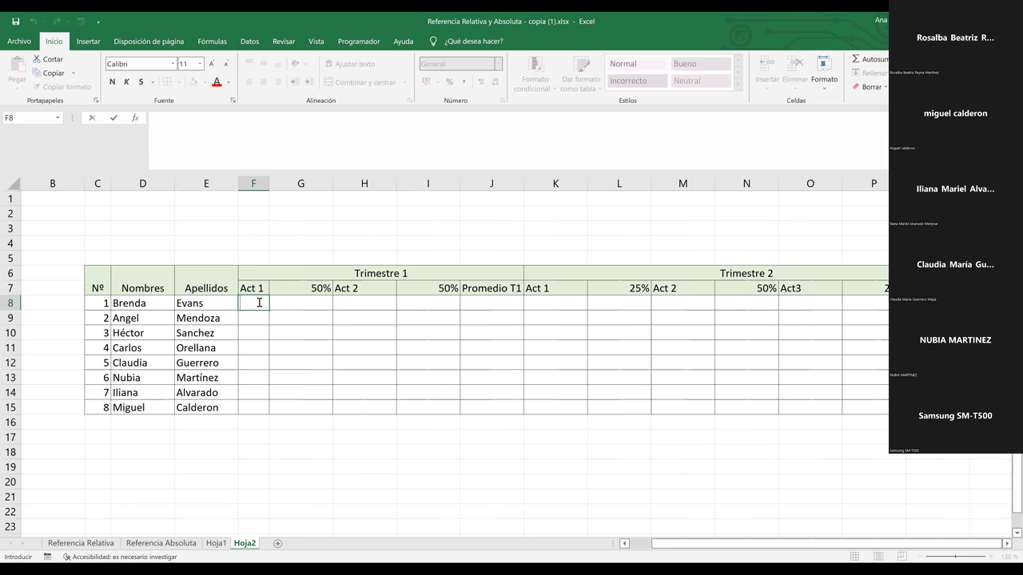
{"action": "type", "text": "="}
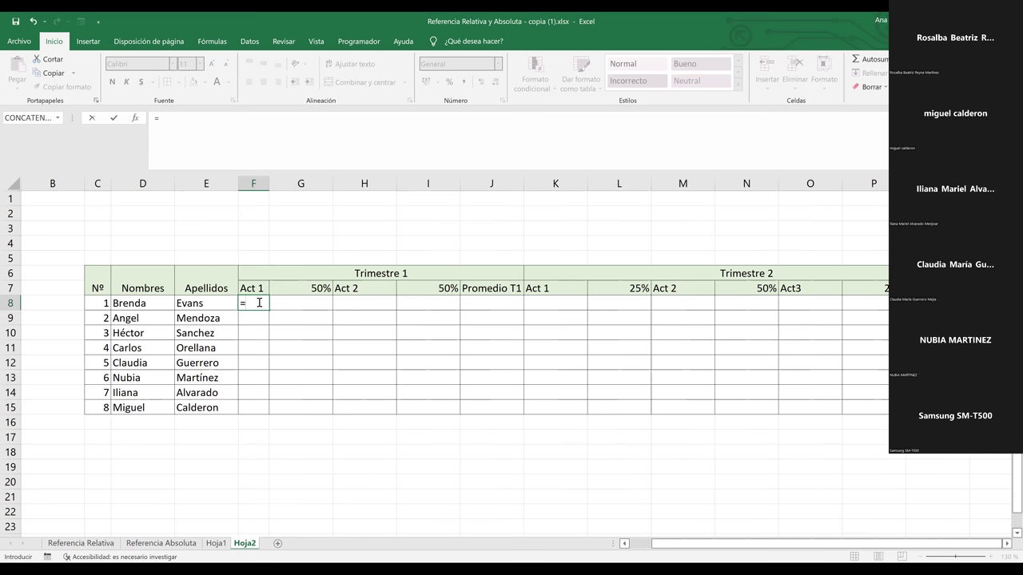
{"action": "type", "text": "ale"}
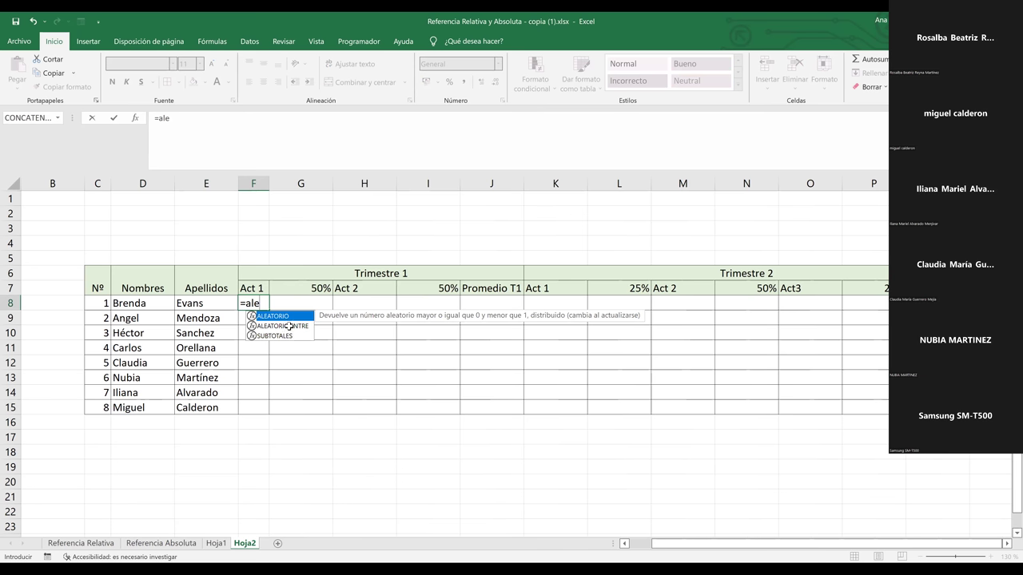
{"action": "double_click", "coordinate": [289, 326]}
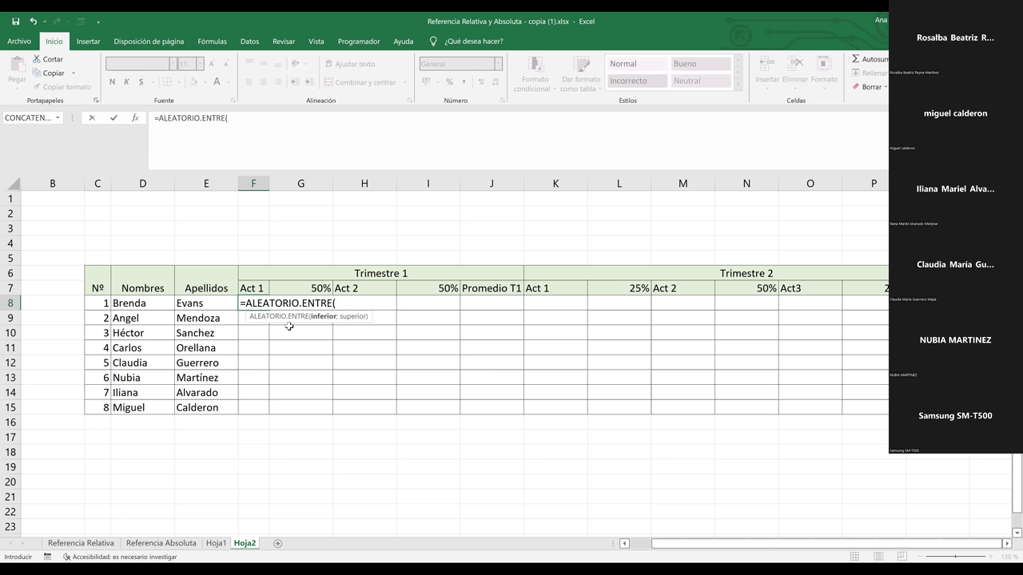
{"action": "type", "text": "0;10)"}
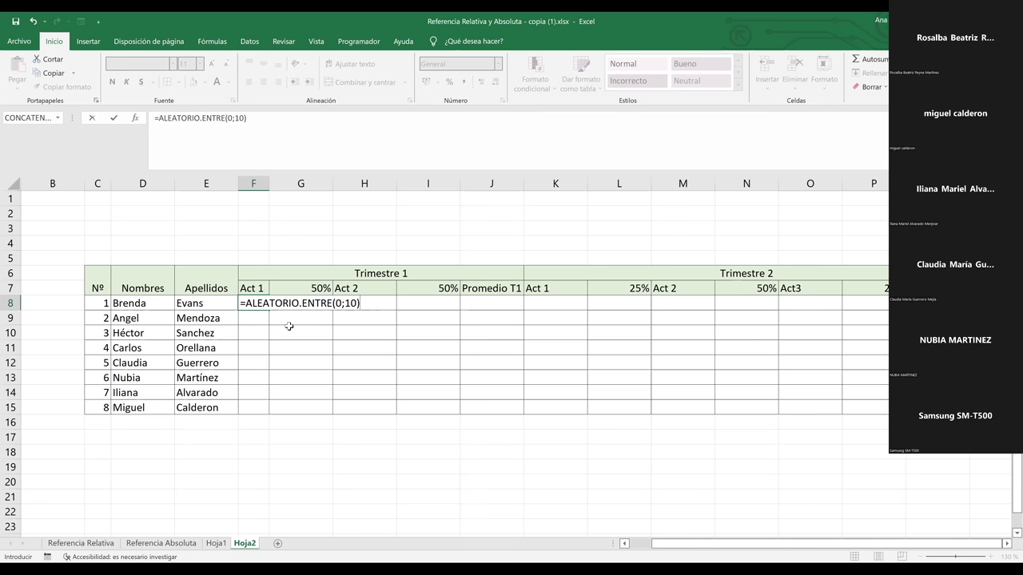
{"action": "key", "text": "ctrl+Return"}
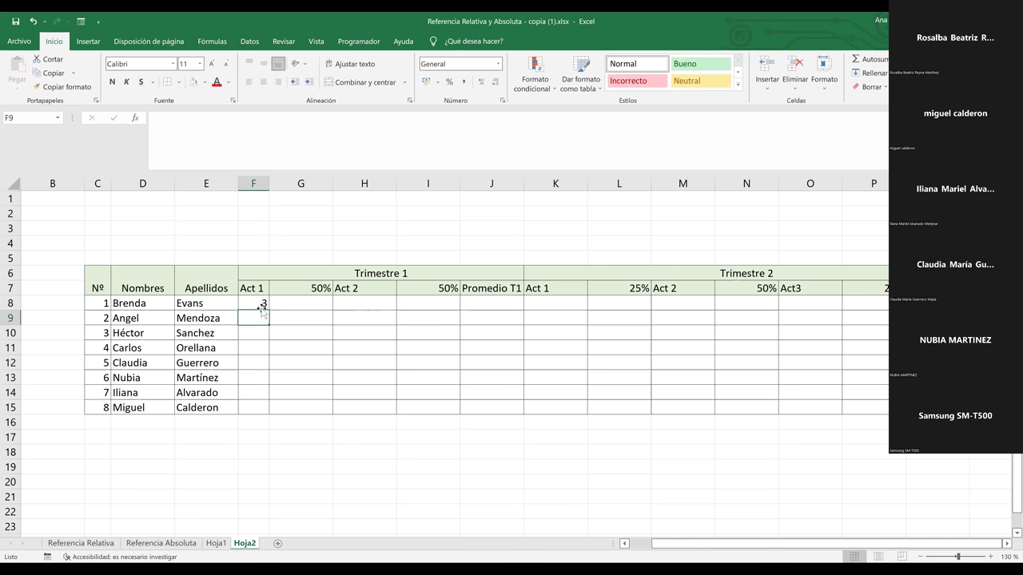
Fill the formula down to F15 and paste F8:F15 back as values
{"action": "left_click_drag", "start_coordinate": [270, 308], "coordinate": [264, 411]}
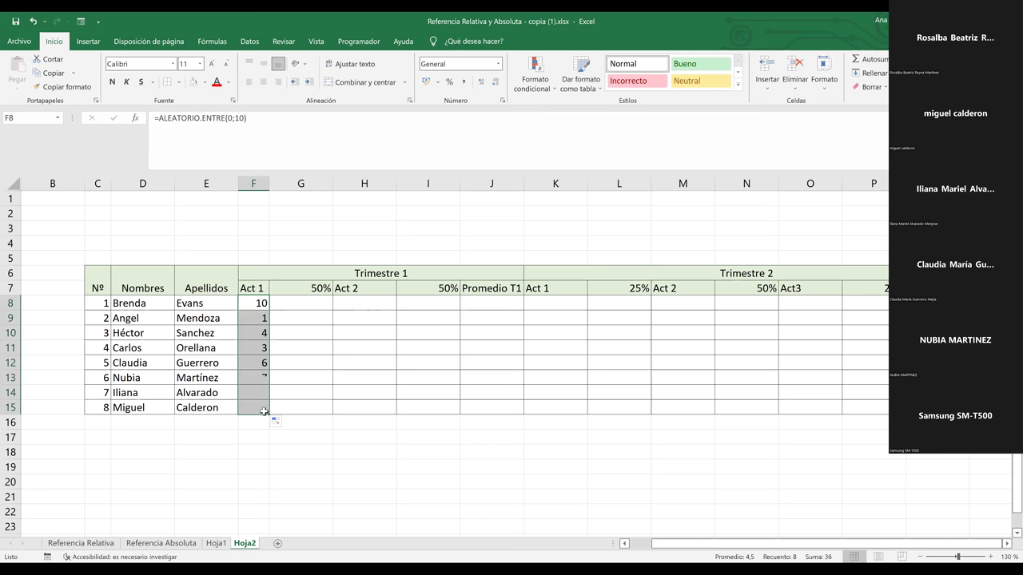
{"action": "left_click", "coordinate": [256, 303]}
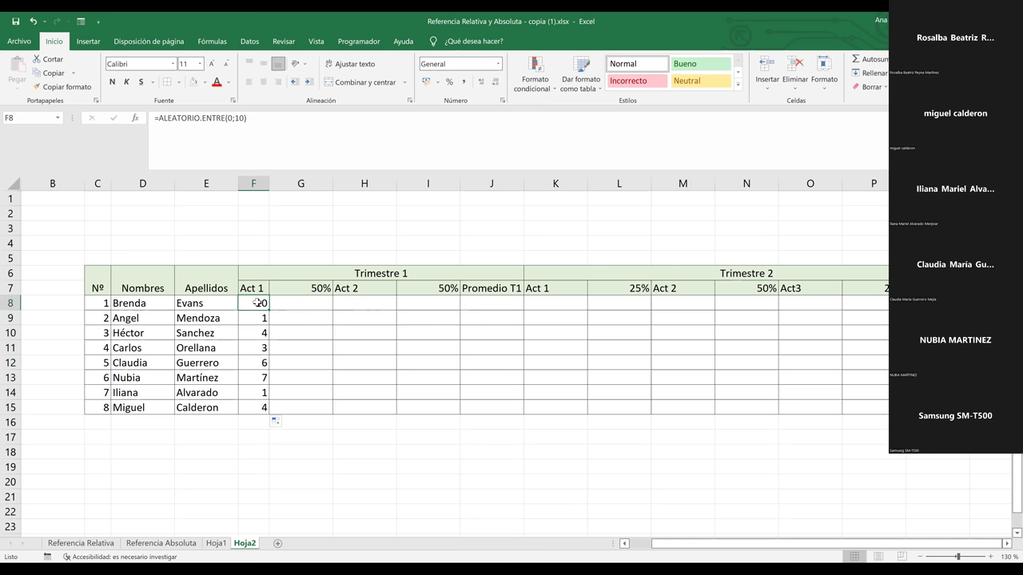
{"action": "left_click_drag", "start_coordinate": [257, 303], "coordinate": [260, 410]}
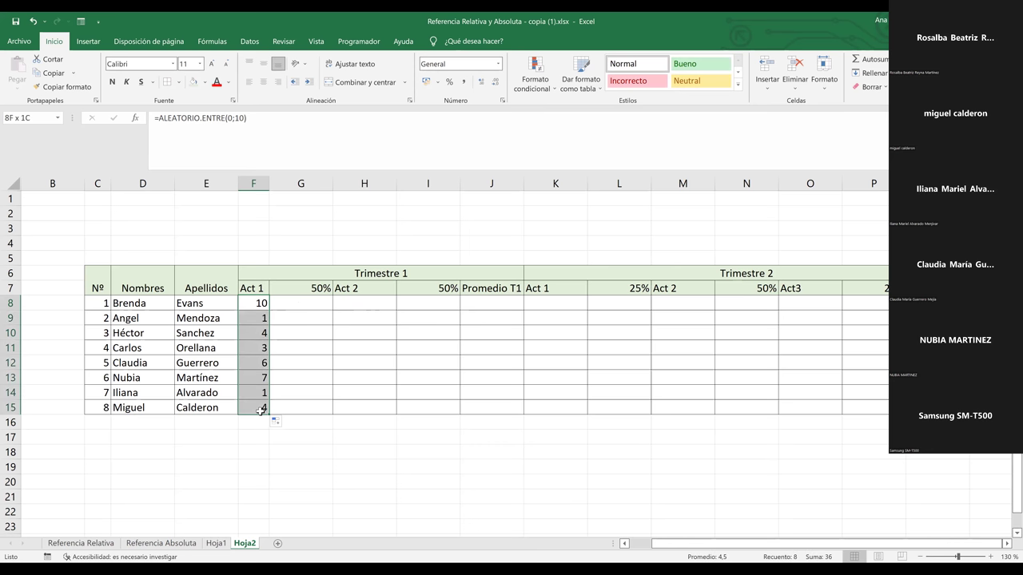
{"action": "key", "text": "ctrl+c"}
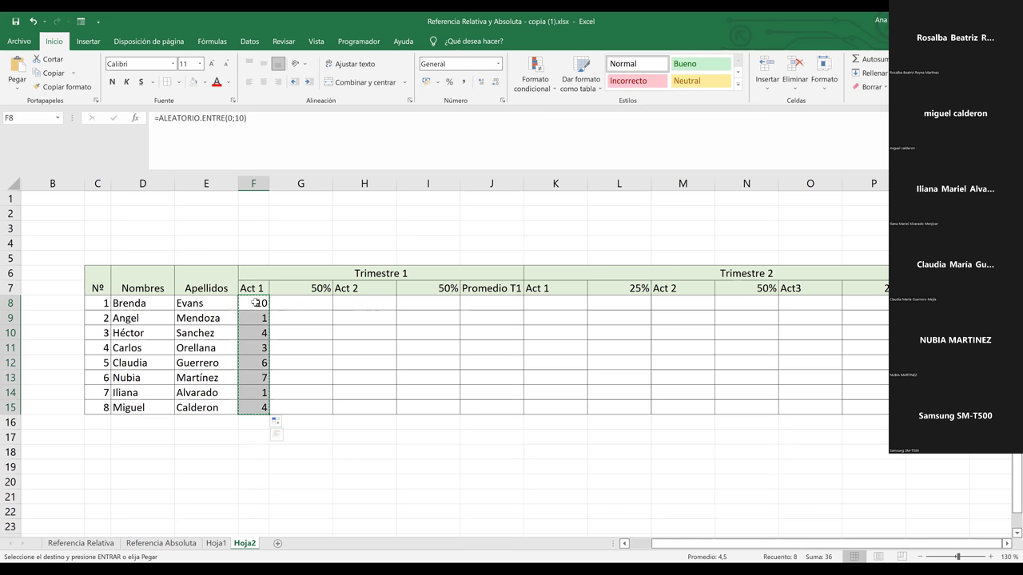
{"action": "key", "text": "shift+Up"}
{"action": "key", "text": "shift+Up"}
{"action": "key", "text": "shift+Up"}
{"action": "key", "text": "shift+Up"}
{"action": "key", "text": "shift+Up"}
{"action": "right_click", "coordinate": [254, 303]}
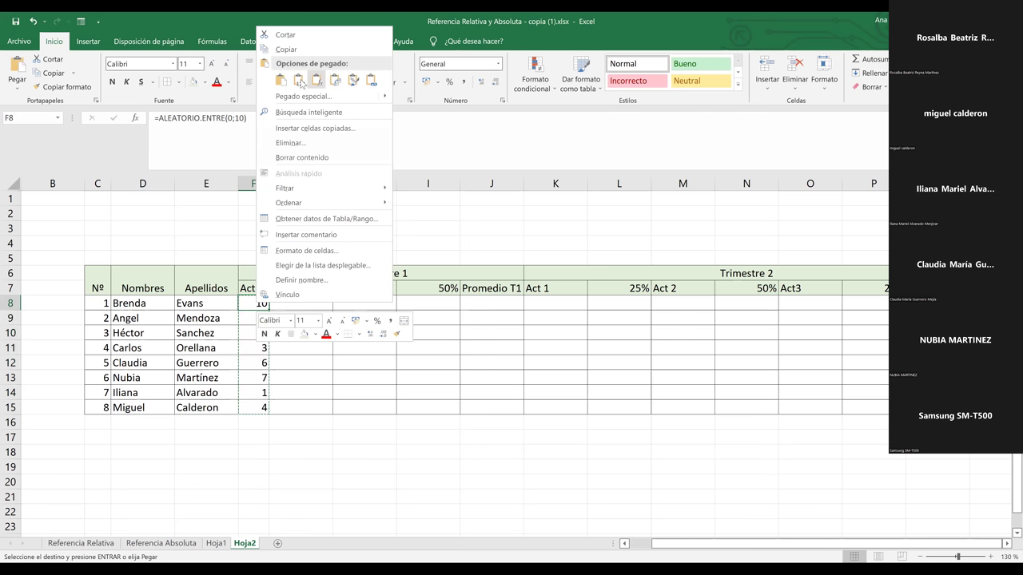
{"action": "left_click", "coordinate": [301, 82]}
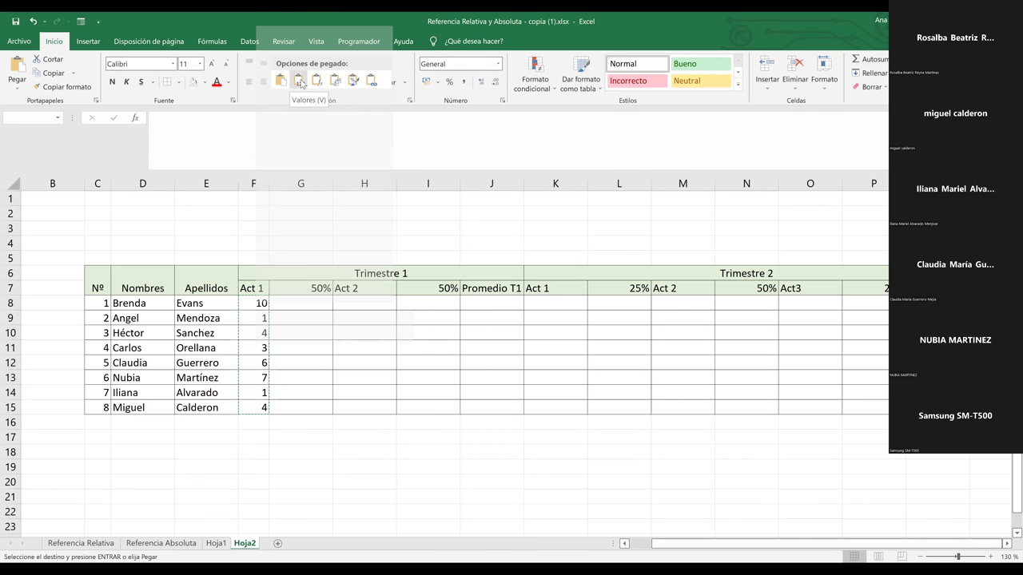
{"action": "left_click", "coordinate": [274, 302]}
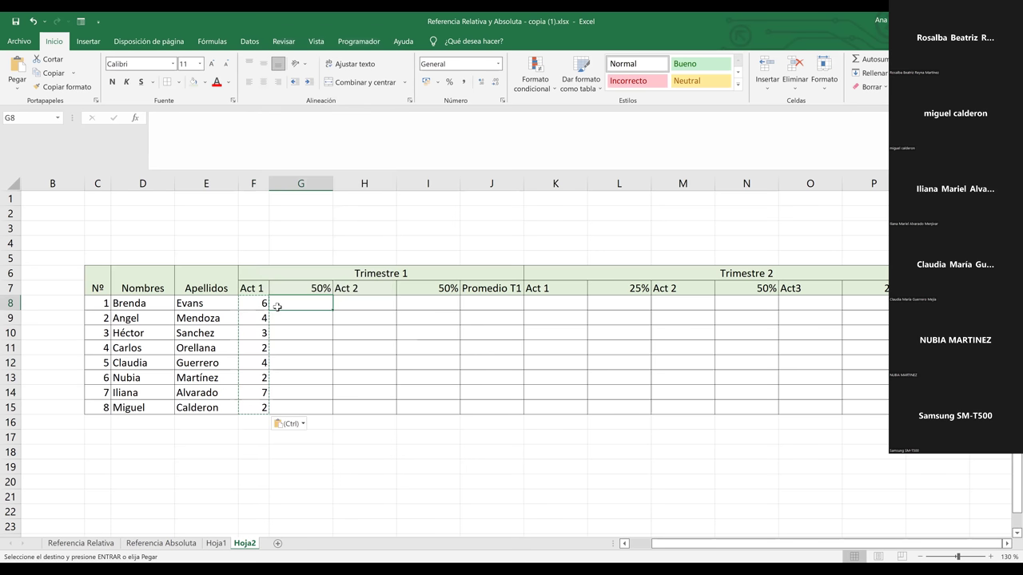
Enter =ALEATORIO.ENTRE(1;10) in H8 and fill it down to H15
{"action": "left_click", "coordinate": [350, 310]}
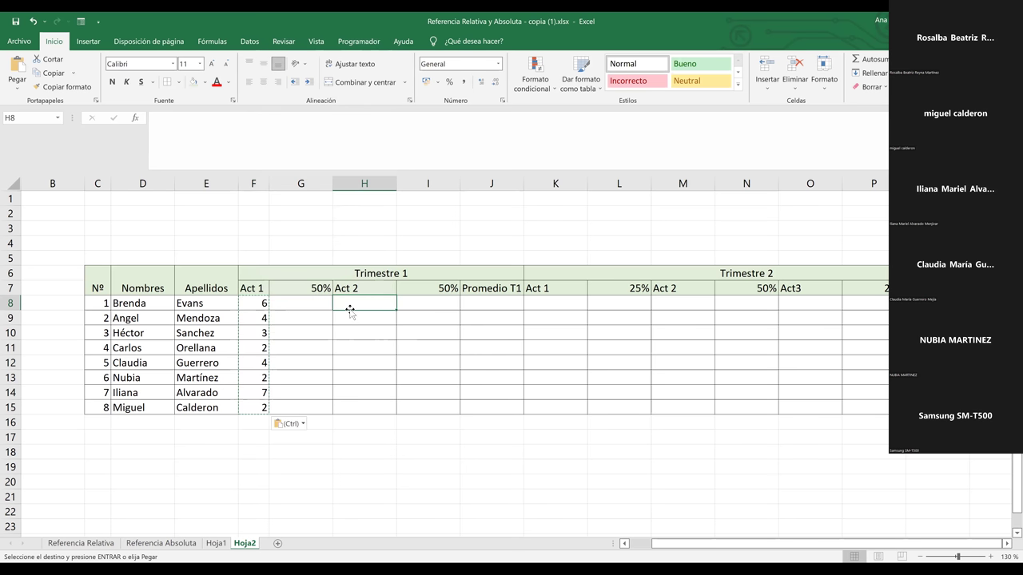
{"action": "type", "text": "="}
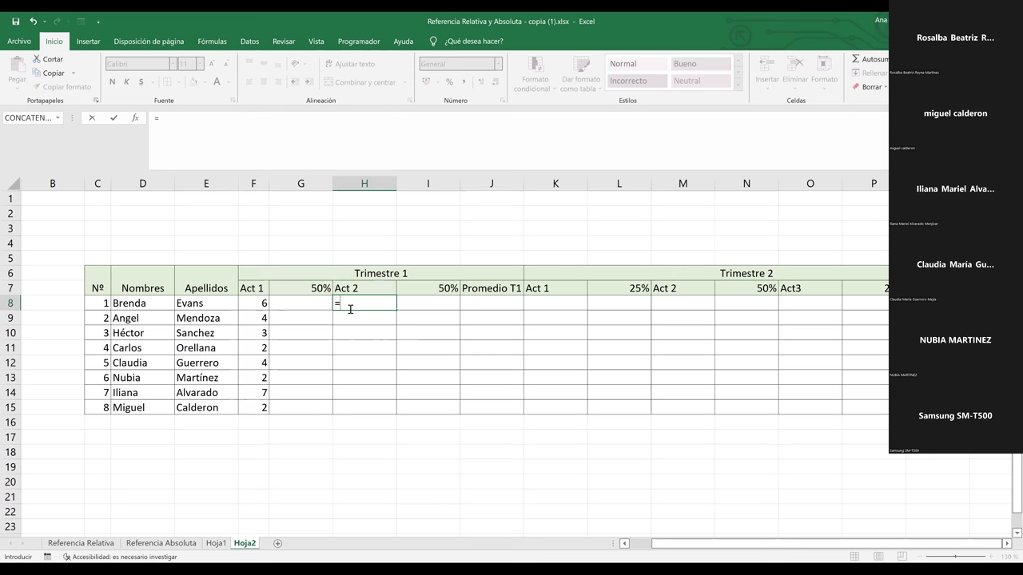
{"action": "type", "text": "s"}
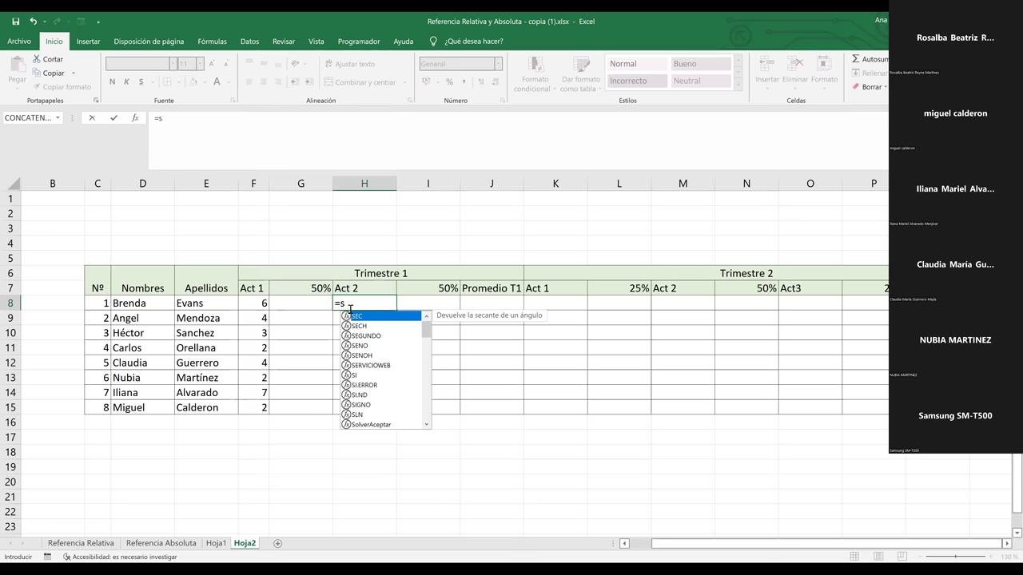
{"action": "key", "text": "BackSpace"}
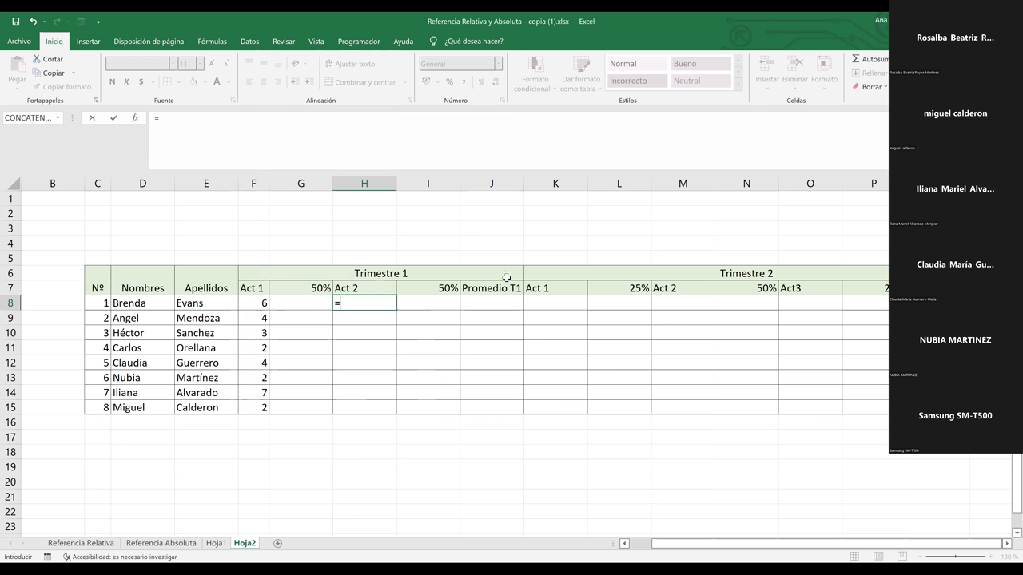
{"action": "type", "text": "ALEATORIO.ENTRE(1"}
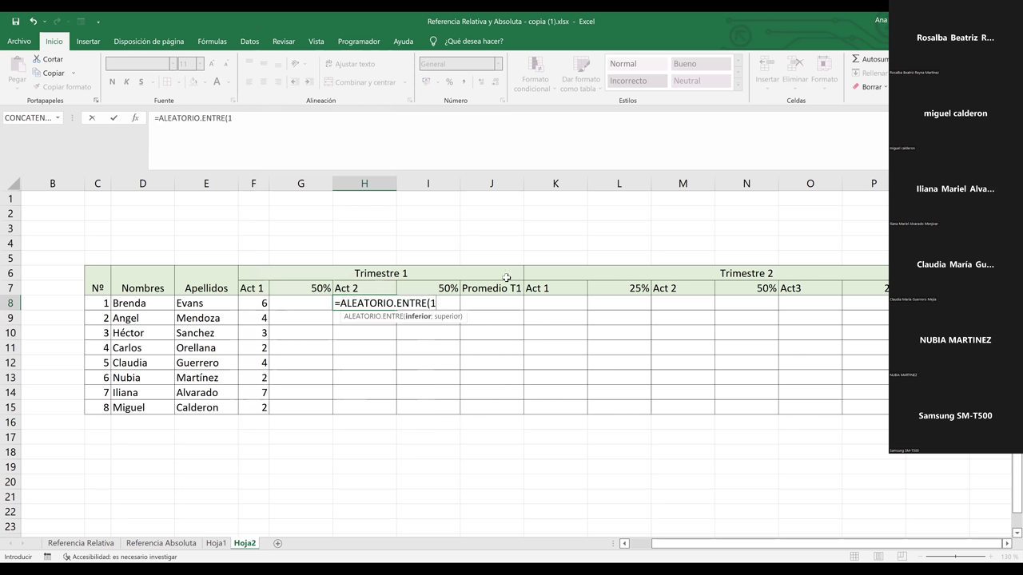
{"action": "type", "text": ";10)"}
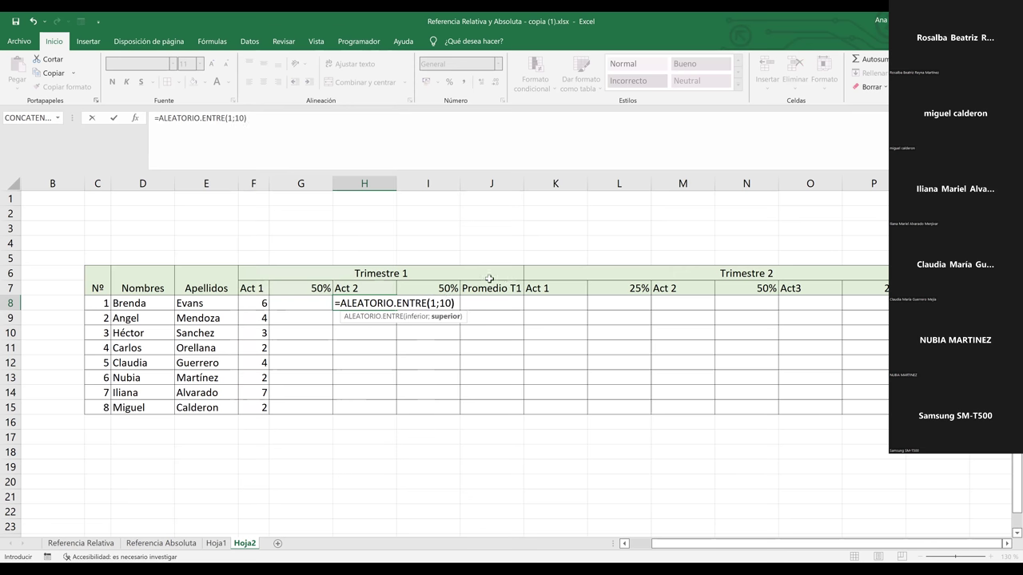
{"action": "left_click", "coordinate": [377, 303]}
{"action": "left_click_drag", "start_coordinate": [394, 308], "coordinate": [378, 416]}
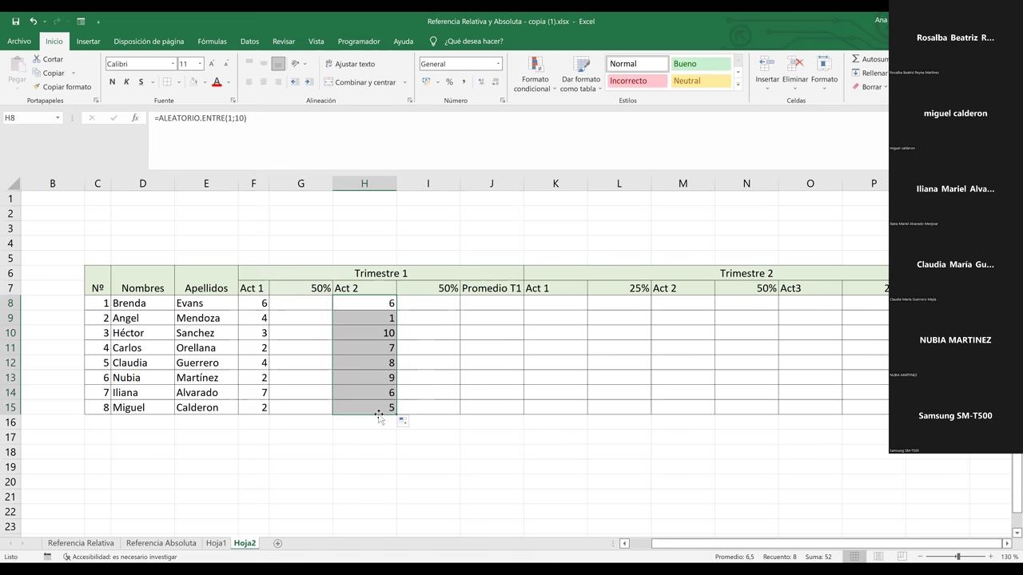
Copy H8:H15 and paste it back over itself as values
{"action": "key", "text": "ctrl+c"}
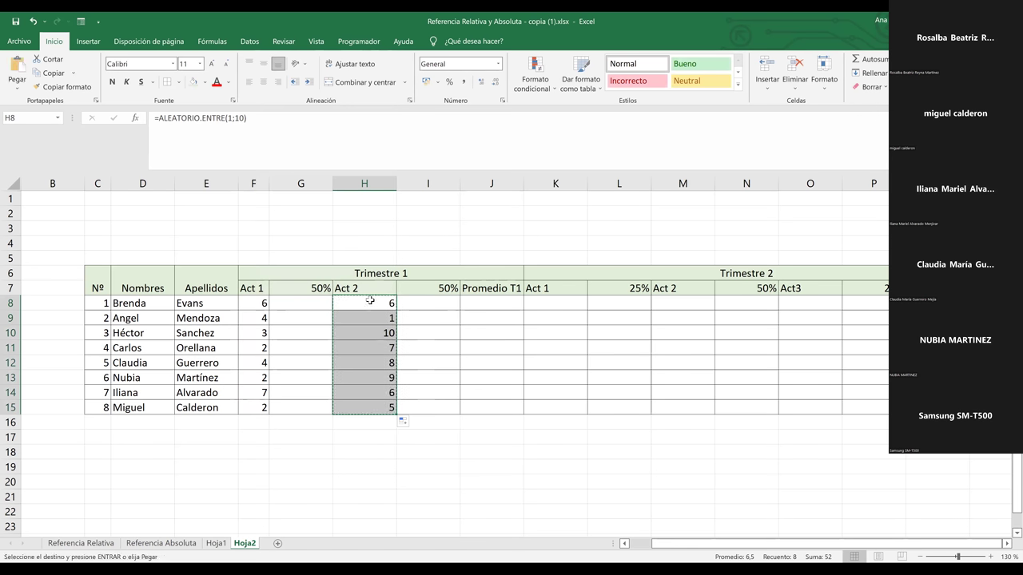
{"action": "left_click", "coordinate": [369, 300]}
{"action": "right_click", "coordinate": [369, 300]}
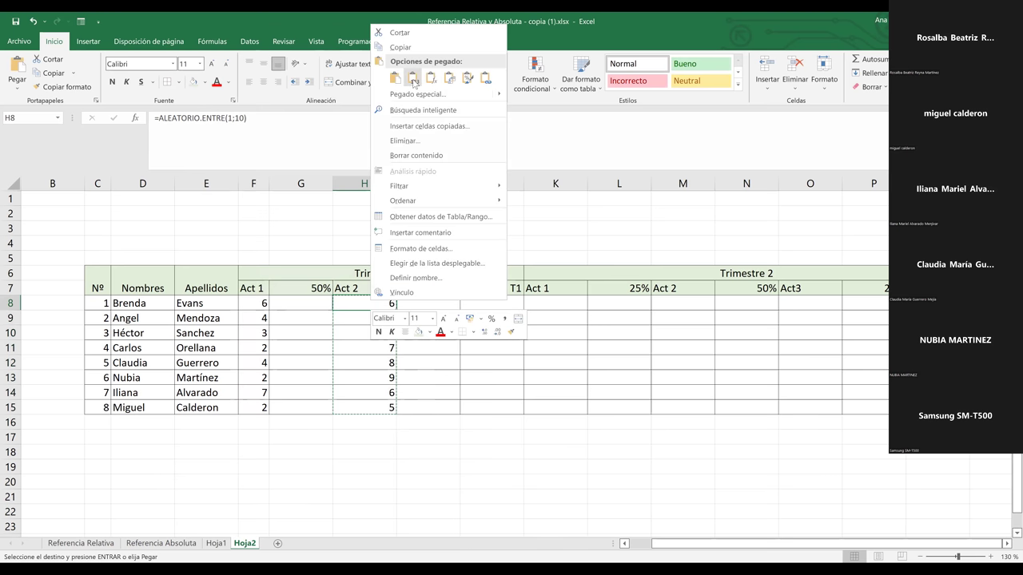
{"action": "left_click", "coordinate": [414, 78]}
{"action": "left_click", "coordinate": [414, 78]}
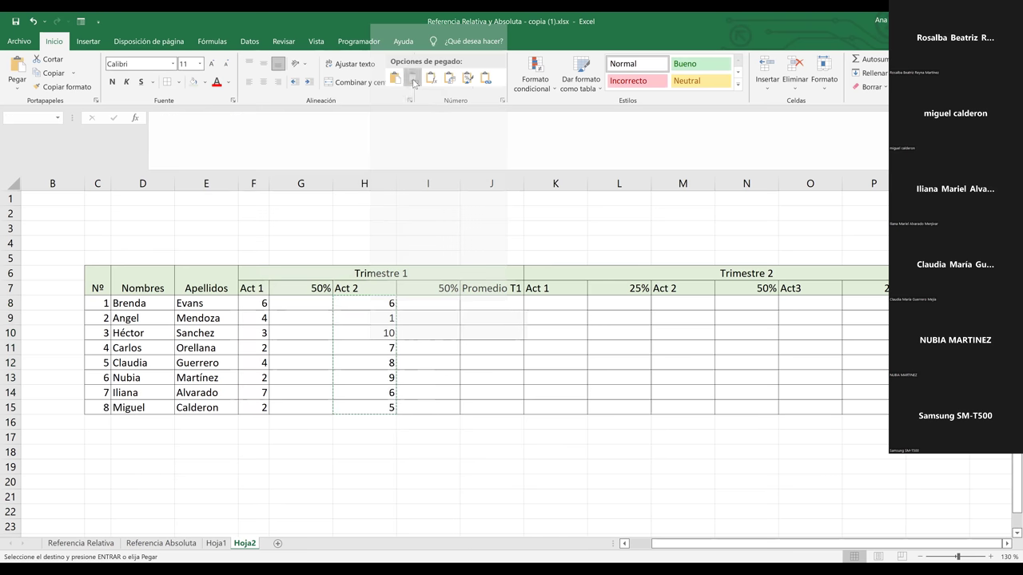
{"action": "left_click", "coordinate": [489, 304]}
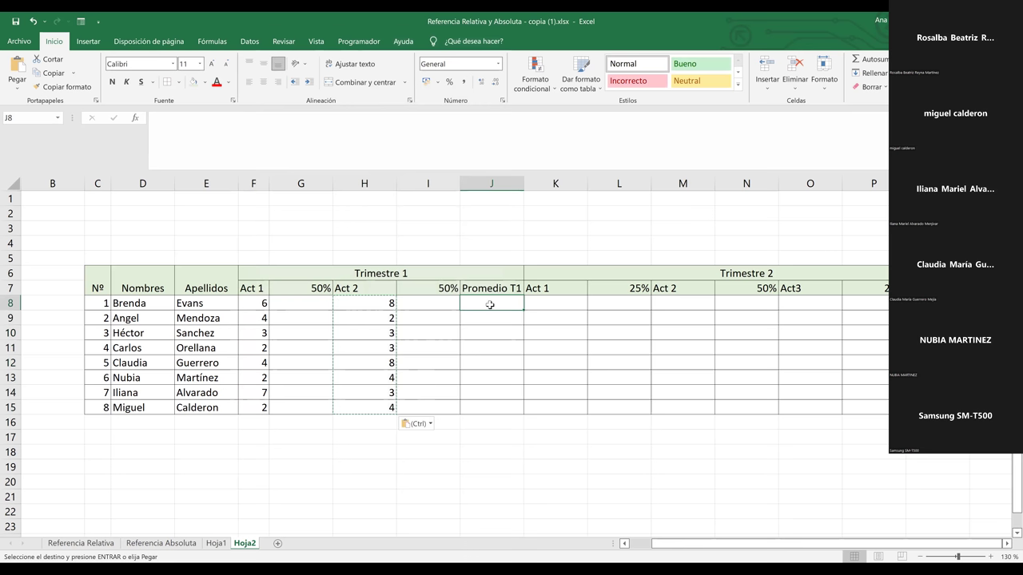
Fill K8:K15 with =ALEATORIO.ENTRE(1;10) and paste the results back as values
{"action": "left_click", "coordinate": [553, 302]}
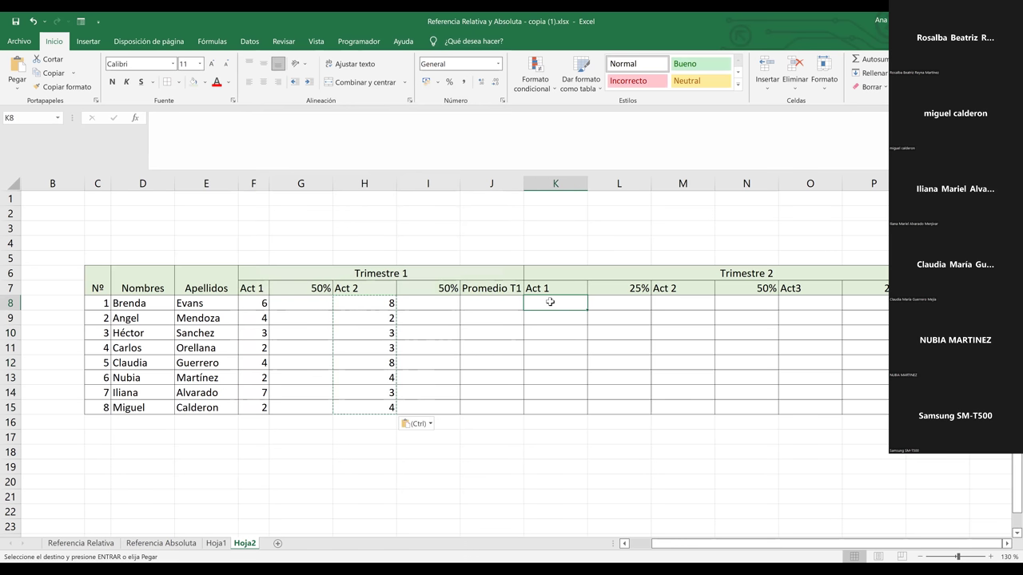
{"action": "type", "text": "="}
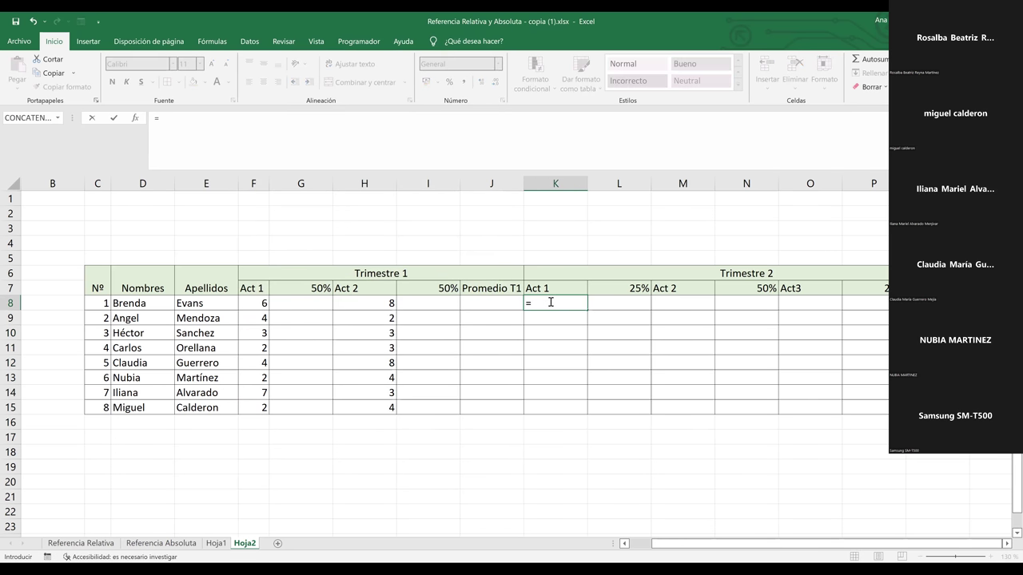
{"action": "type", "text": "ale"}
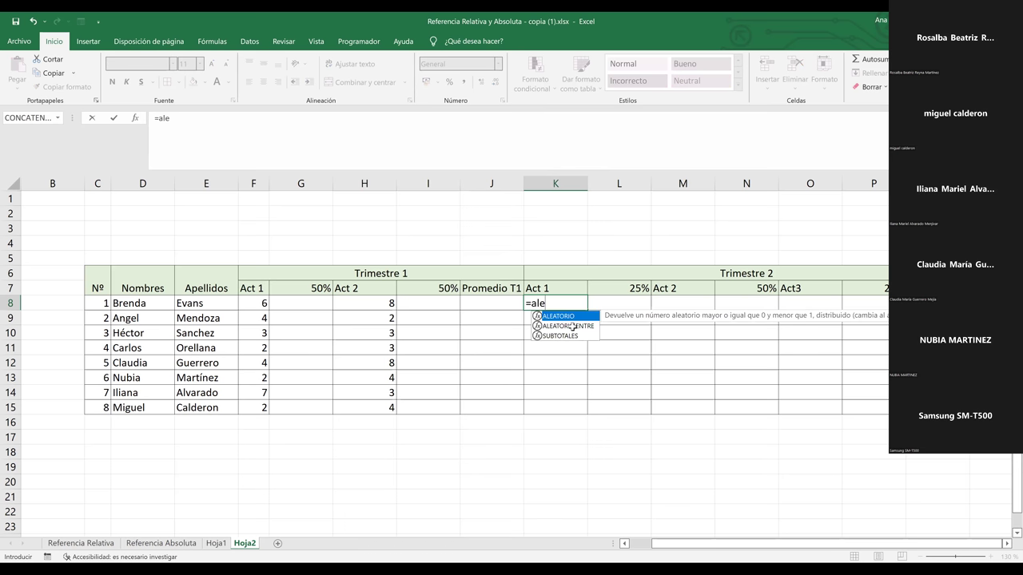
{"action": "double_click", "coordinate": [569, 326]}
{"action": "type", "text": "1"}
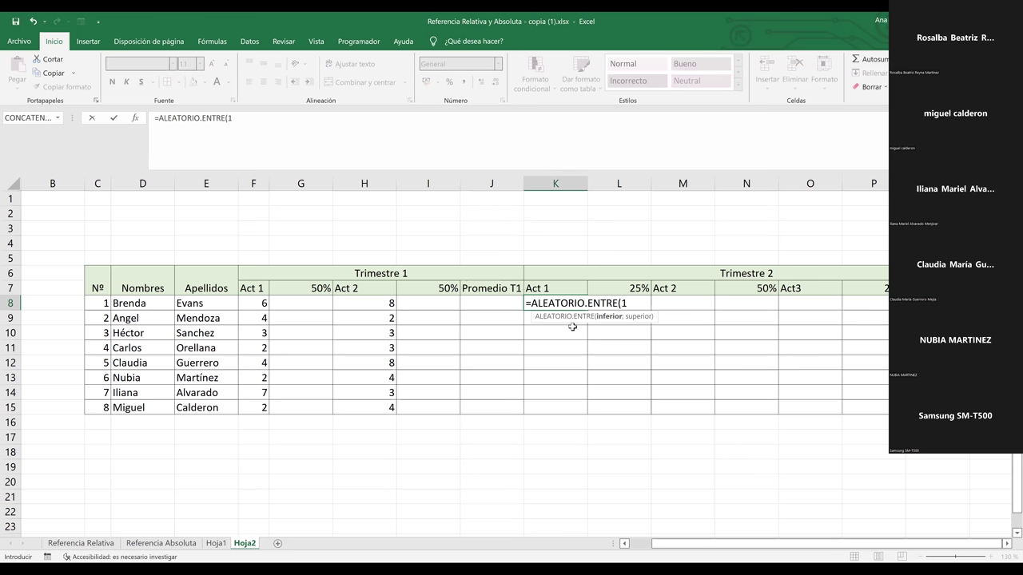
{"action": "type", "text": ";10"}
{"action": "key", "text": "ctrl+Return"}
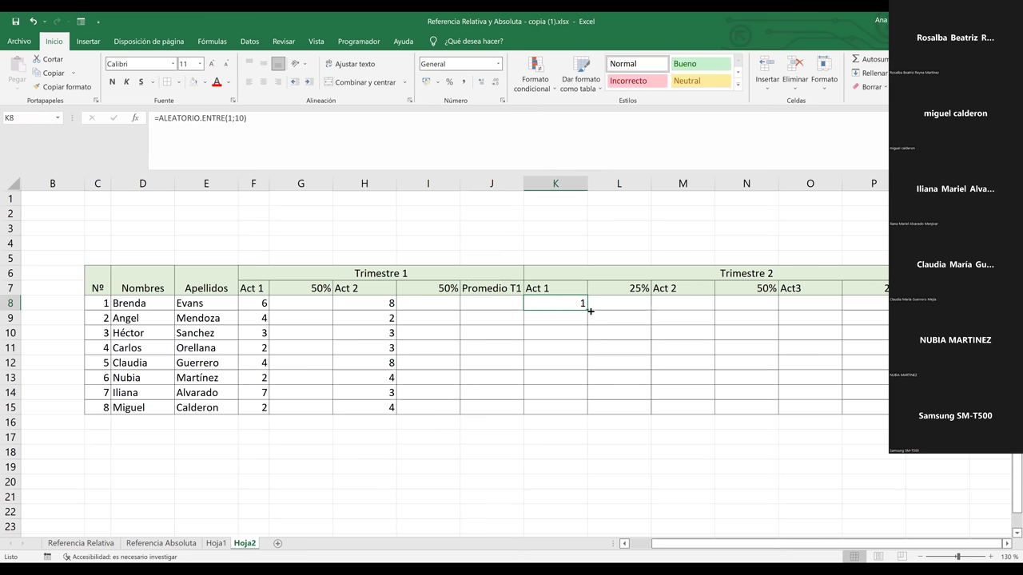
{"action": "left_click_drag", "start_coordinate": [588, 310], "coordinate": [583, 409]}
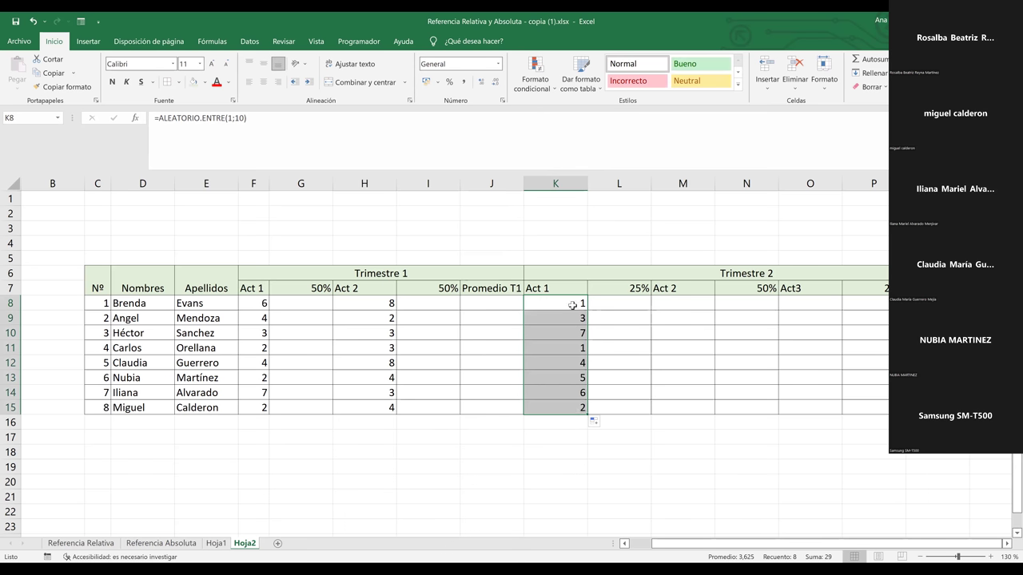
{"action": "key", "text": "ctrl+c"}
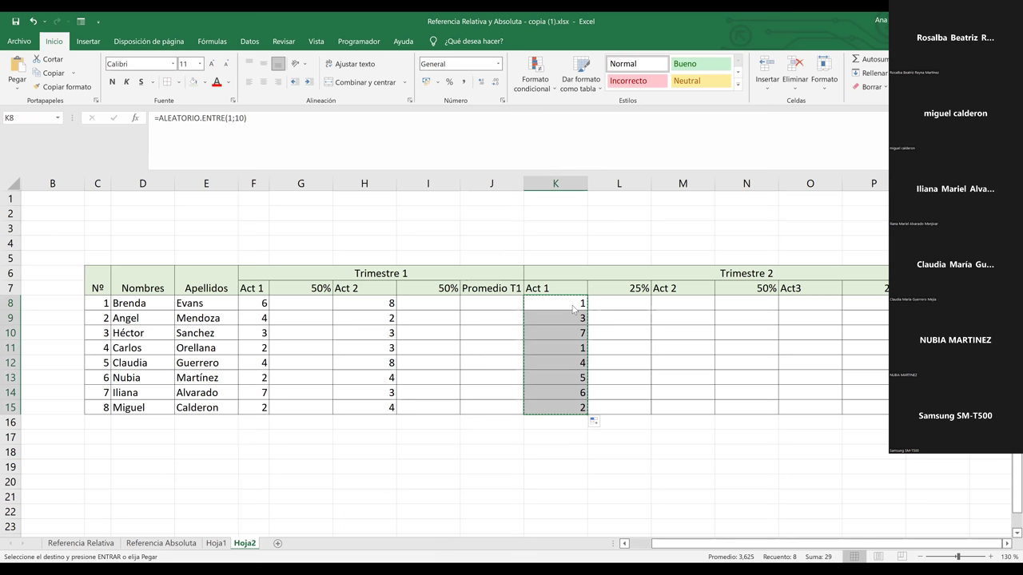
{"action": "right_click", "coordinate": [572, 309]}
{"action": "left_click", "coordinate": [614, 84]}
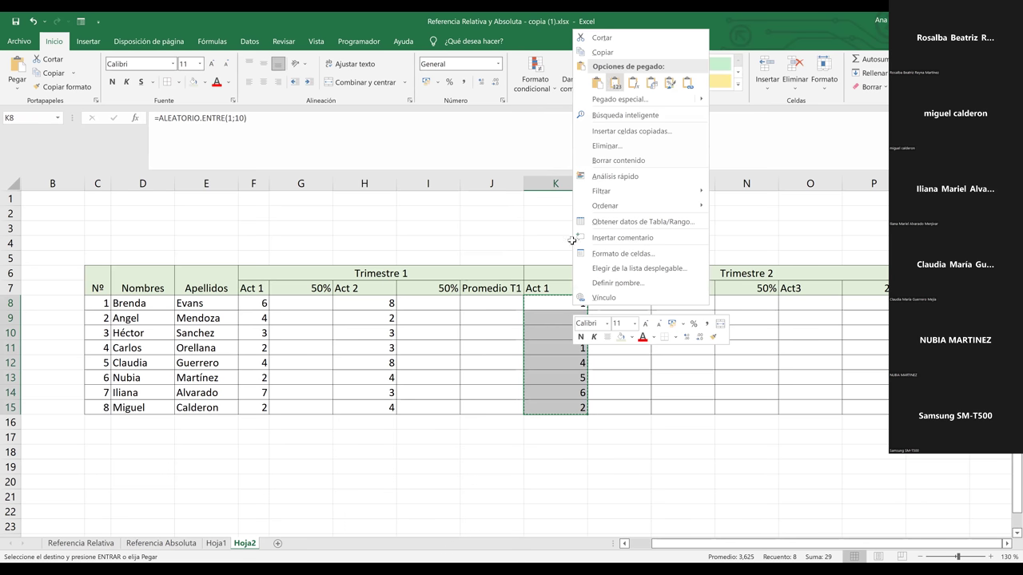
{"action": "left_click", "coordinate": [567, 310]}
Copy the Act 2 scores H8:H15 into M8 under Trimestre 2 Act 2
{"action": "left_click_drag", "start_coordinate": [390, 302], "coordinate": [388, 411]}
{"action": "key", "text": "ctrl+c"}
{"action": "left_click", "coordinate": [679, 304]}
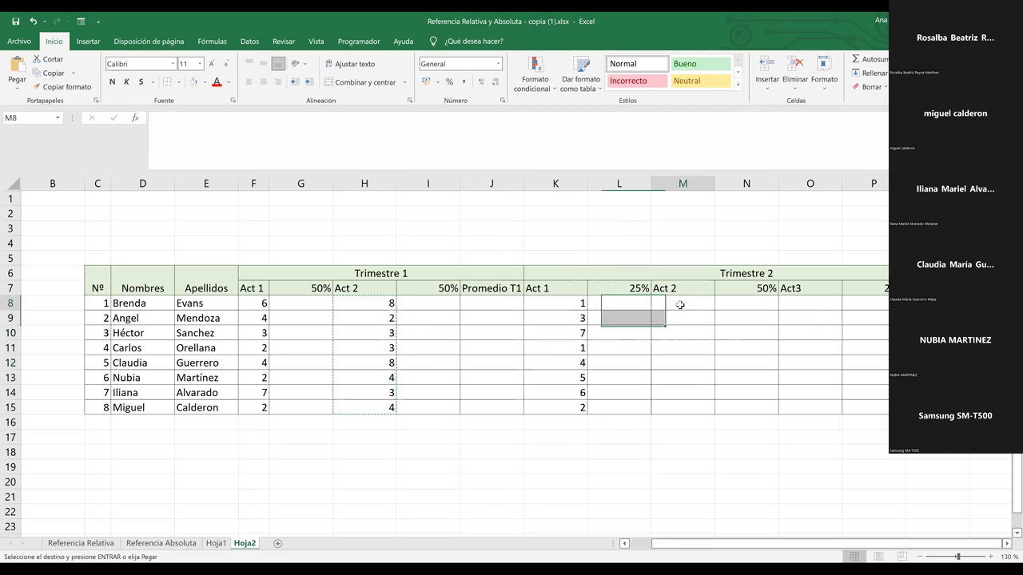
{"action": "key", "text": "ctrl+v"}
Copy the Act 1 scores F8:F15 into O8 under the Act3 column
{"action": "left_click_drag", "start_coordinate": [254, 302], "coordinate": [265, 406]}
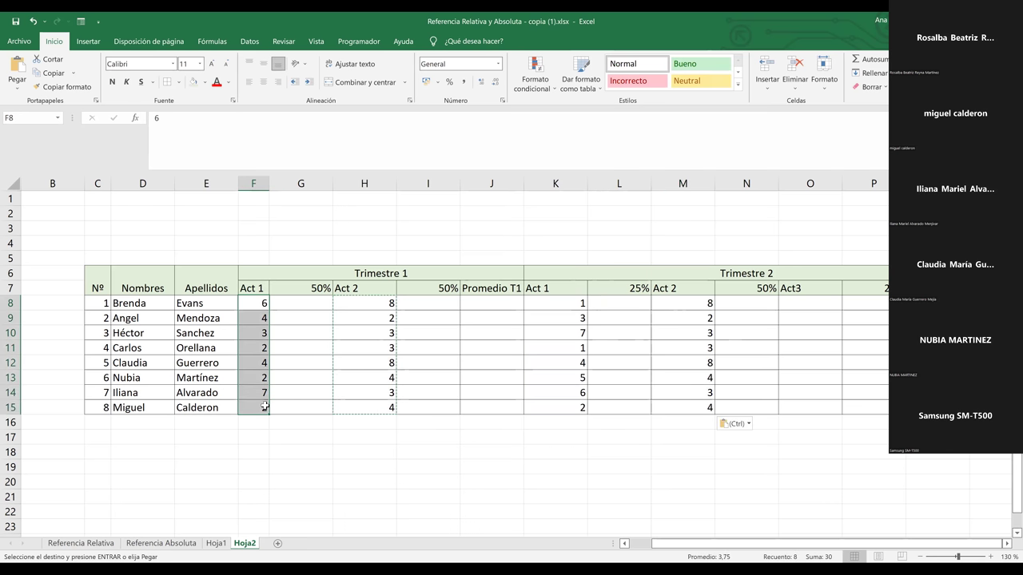
{"action": "key", "text": "ctrl+c"}
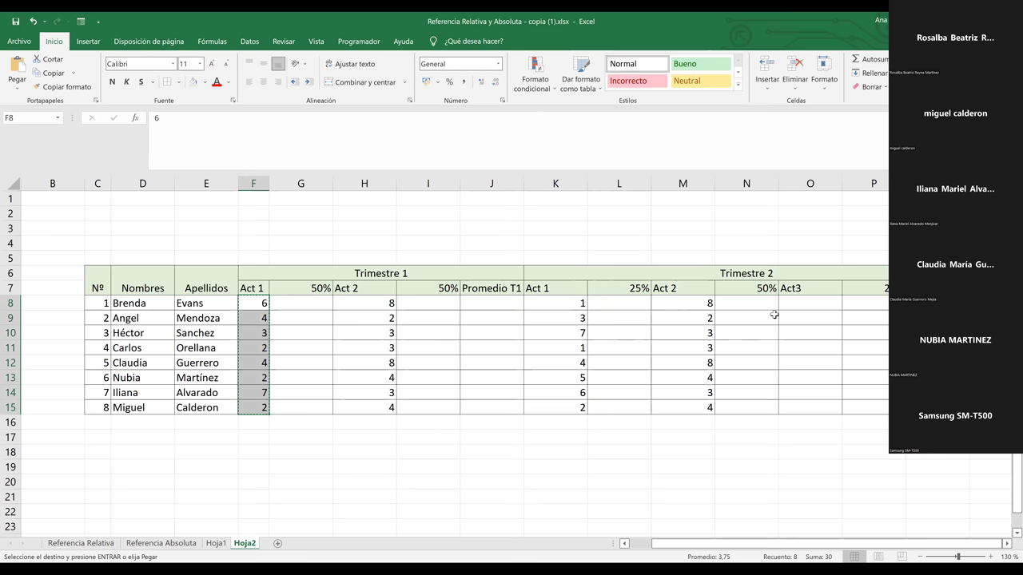
{"action": "left_click", "coordinate": [808, 298]}
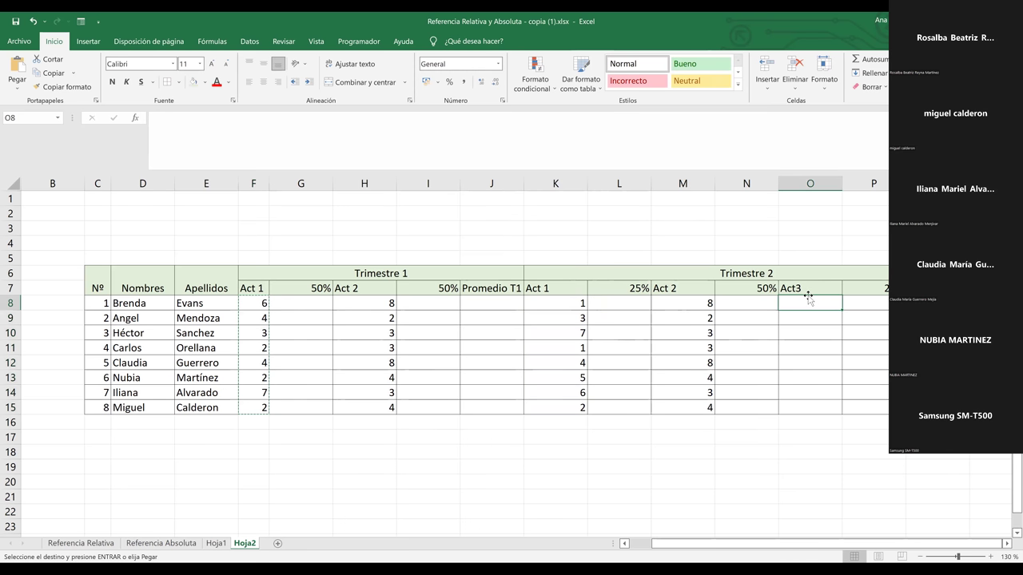
{"action": "key", "text": "ctrl+v"}
{"action": "key", "text": "Right"}
{"action": "key", "text": "Right"}
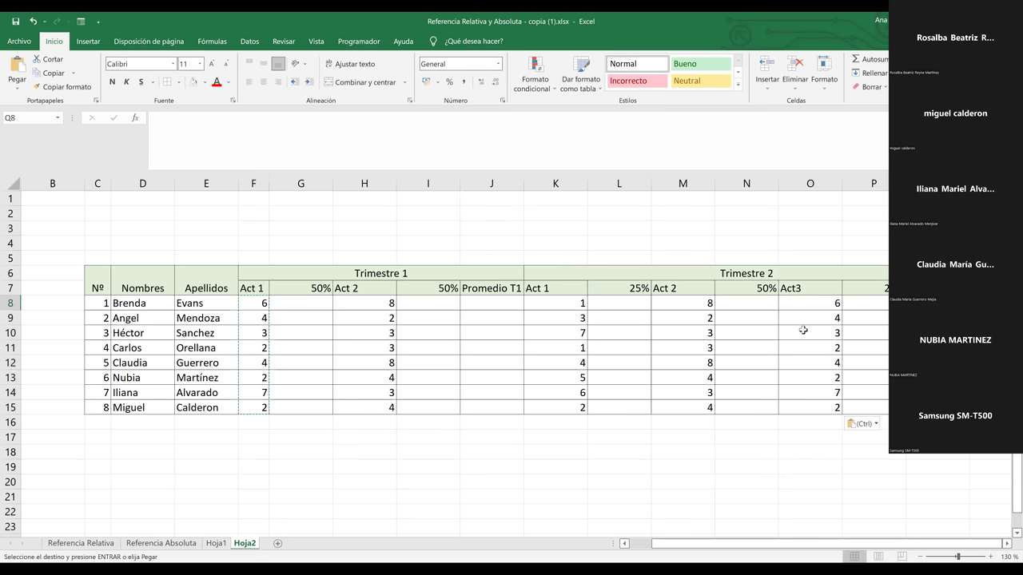
{"action": "key", "text": "Right"}
{"action": "key", "text": "Right"}
{"action": "key", "text": "Right"}
{"action": "key", "text": "Right"}
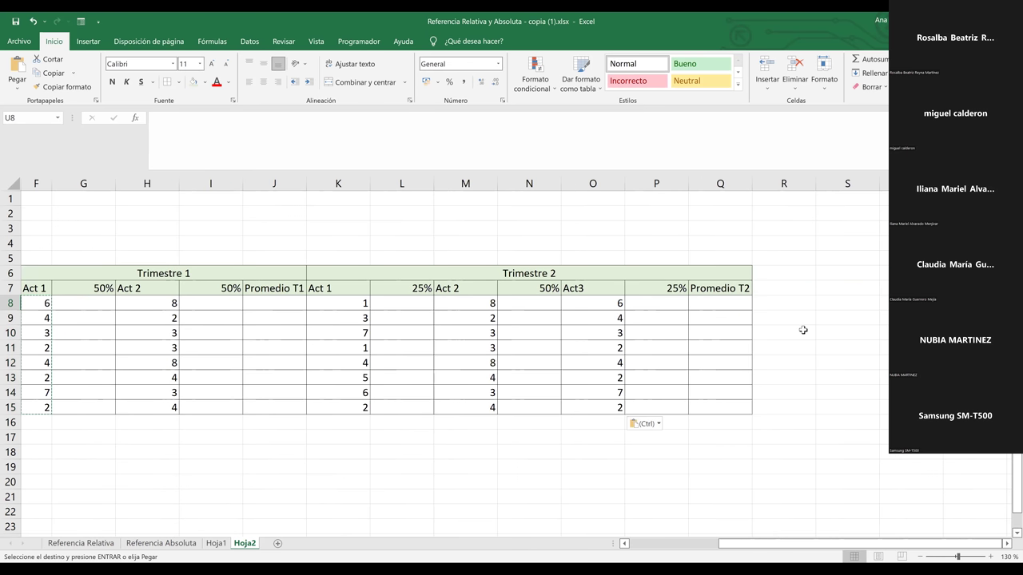
{"action": "key", "text": "Left"}
{"action": "key", "text": "Left"}
{"action": "key", "text": "Left"}
{"action": "key", "text": "Left"}
{"action": "key", "text": "Left"}
{"action": "key", "text": "Left"}
{"action": "key", "text": "Left"}
{"action": "key", "text": "Left"}
{"action": "key", "text": "Left"}
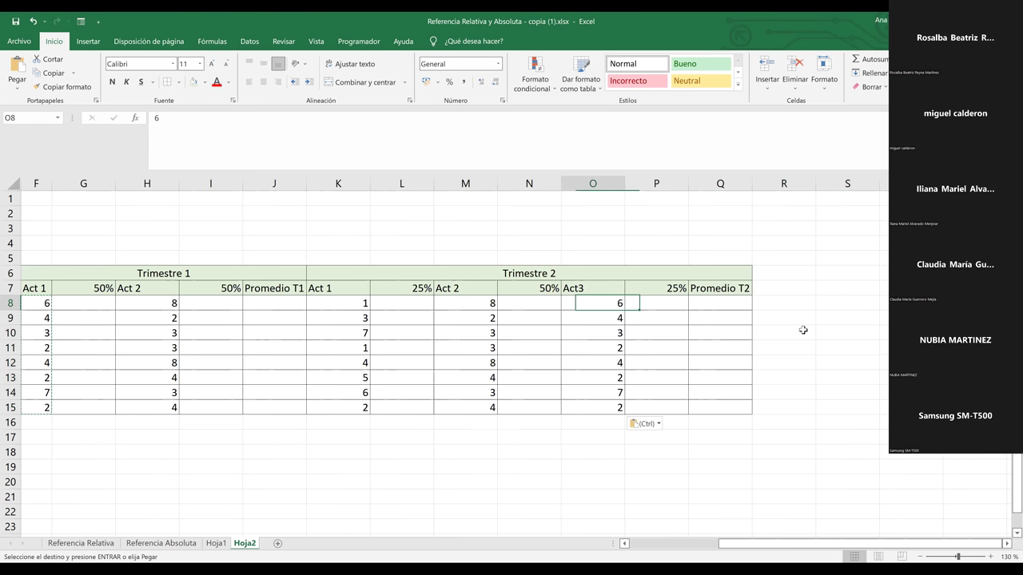
{"action": "key", "text": "Left"}
{"action": "key", "text": "Left"}
{"action": "key", "text": "Left"}
{"action": "key", "text": "Left"}
{"action": "key", "text": "Left"}
{"action": "key", "text": "Left"}
{"action": "key", "text": "Left"}
{"action": "key", "text": "Left"}
{"action": "key", "text": "Left"}
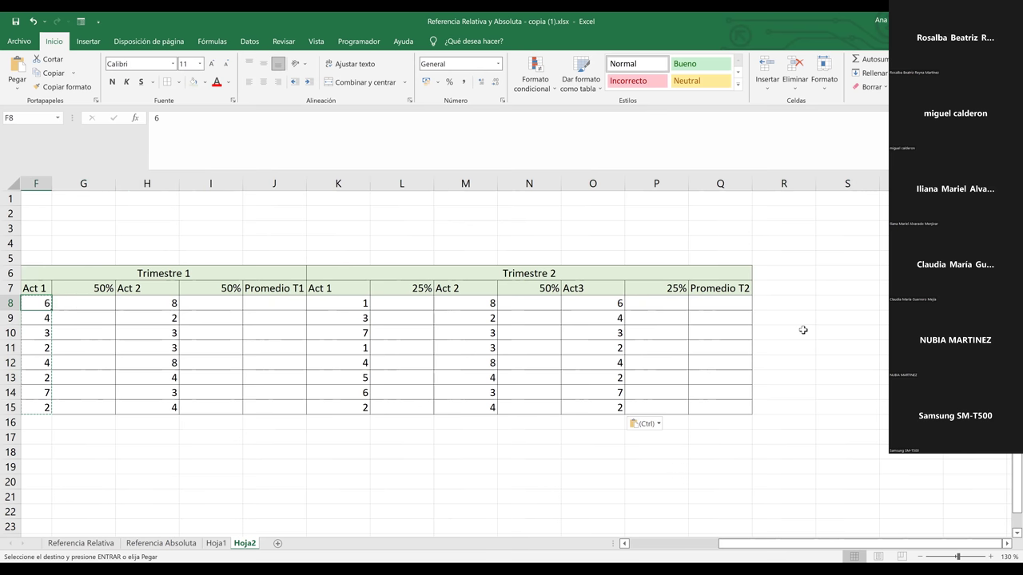
{"action": "key", "text": "Left"}
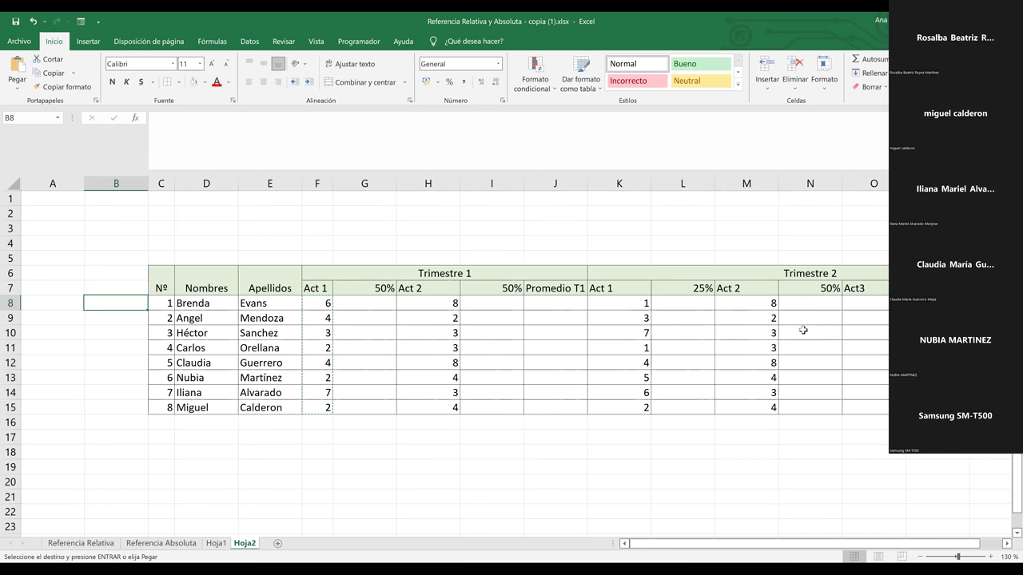
{"action": "key", "text": "Right"}
{"action": "key", "text": "Right"}
{"action": "key", "text": "Right"}
{"action": "key", "text": "Right"}
{"action": "key", "text": "Escape"}
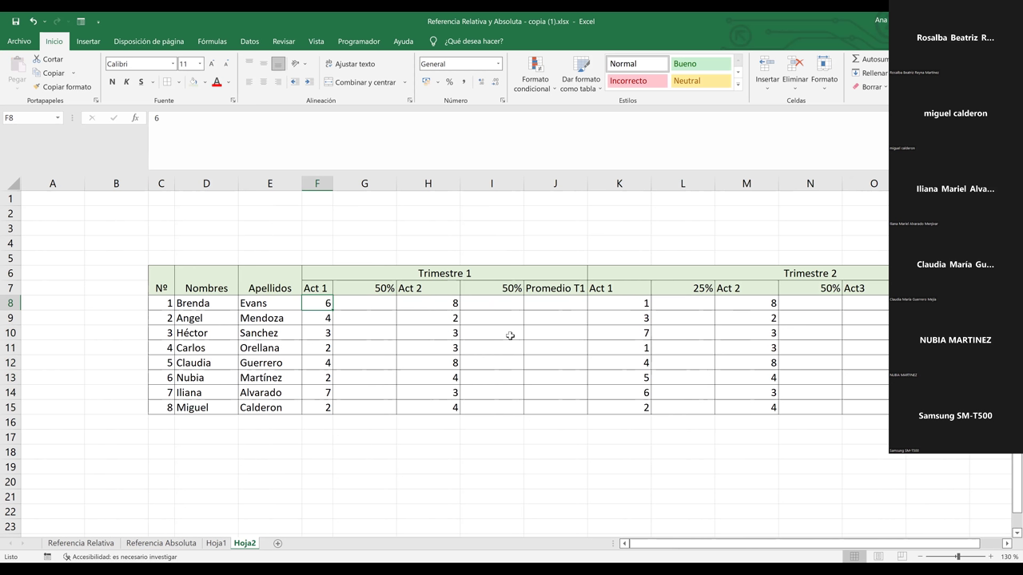
{"action": "left_click", "coordinate": [384, 303]}
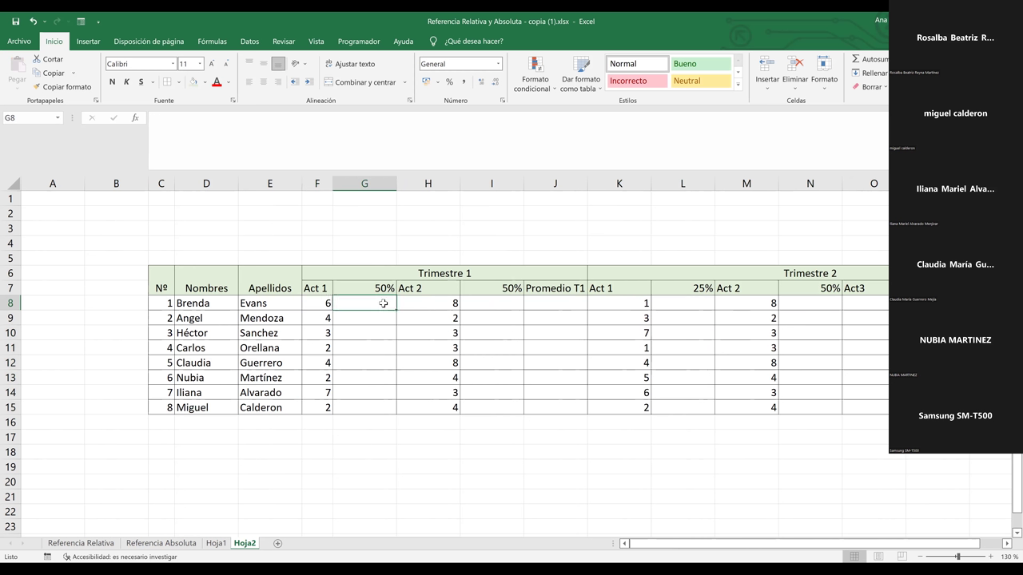
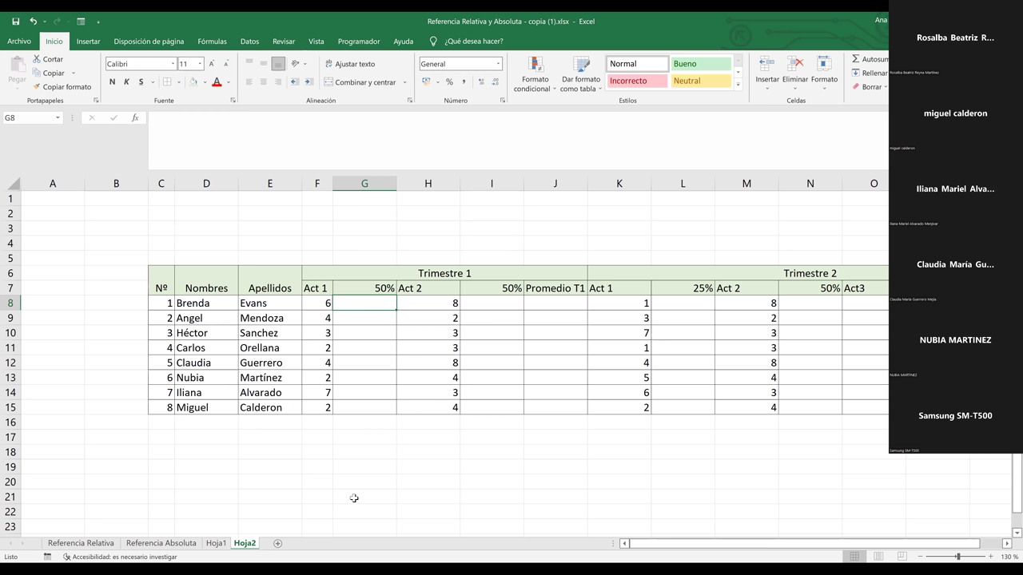
Enter =F8*G7 in G8 for the first student's weighted Act 1 score, giving 3
{"action": "type", "text": "="}
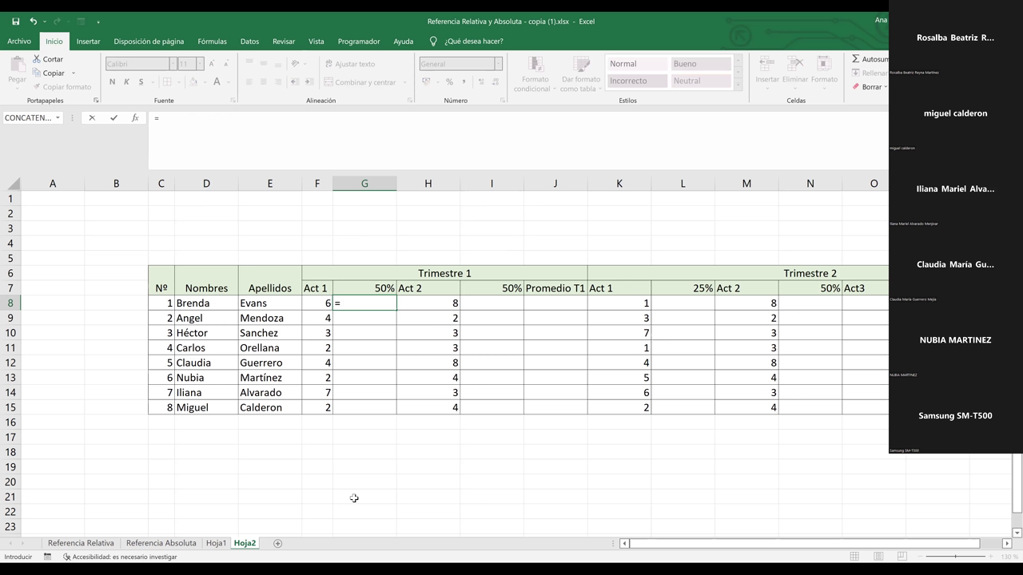
{"action": "type", "text": "f8*"}
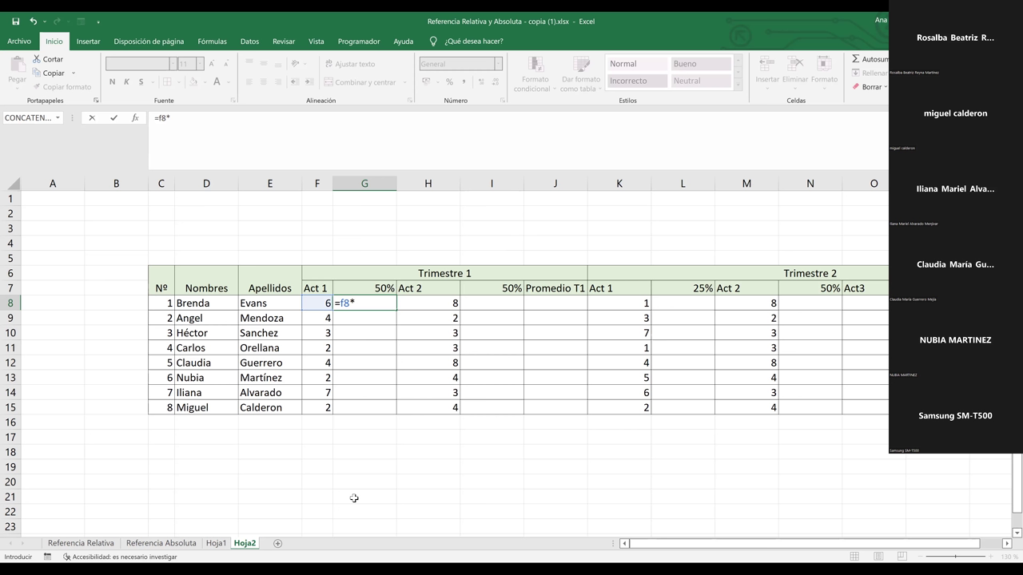
{"action": "type", "text": "g7"}
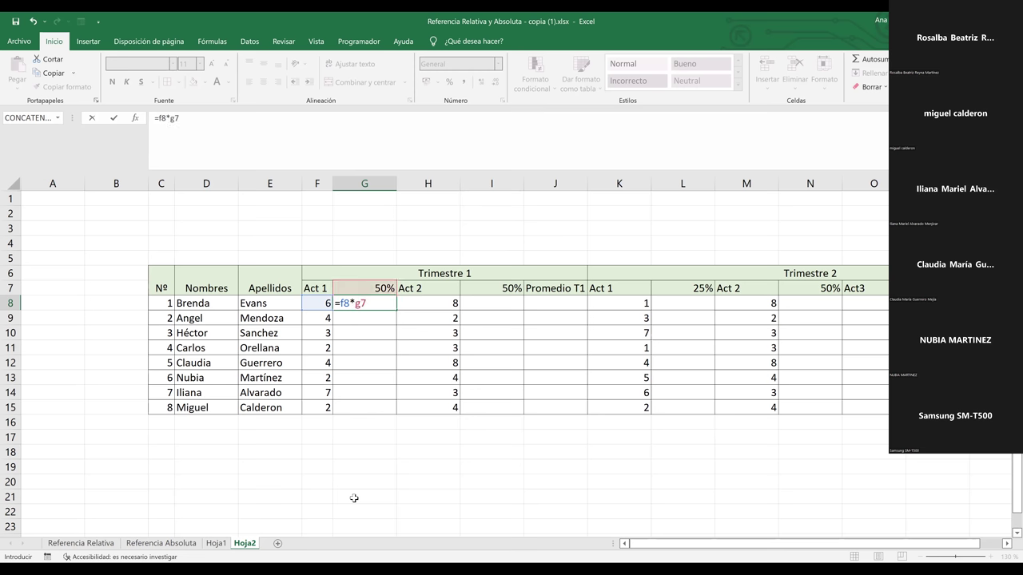
{"action": "key", "text": "Return"}
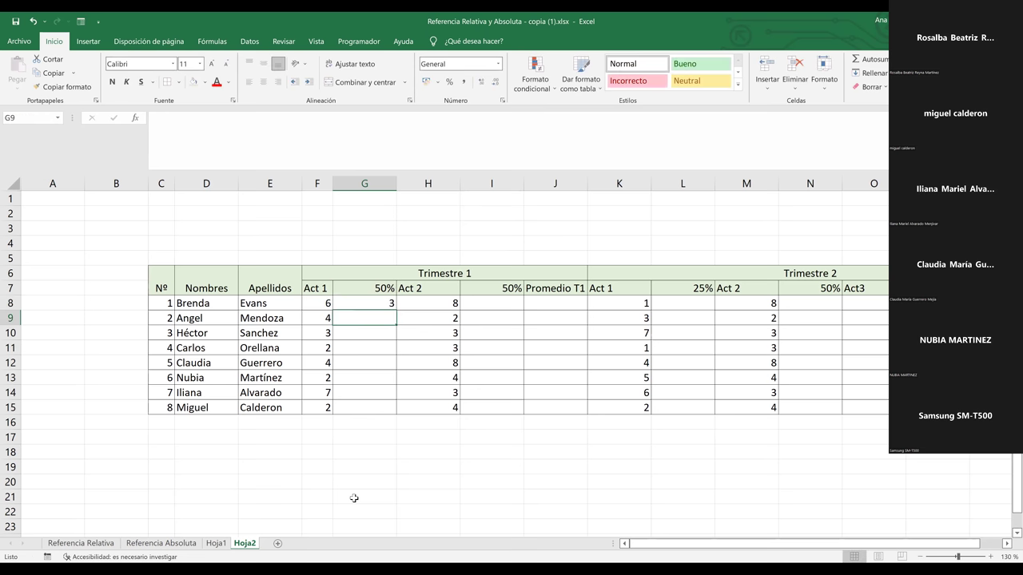
{"action": "left_click", "coordinate": [381, 300]}
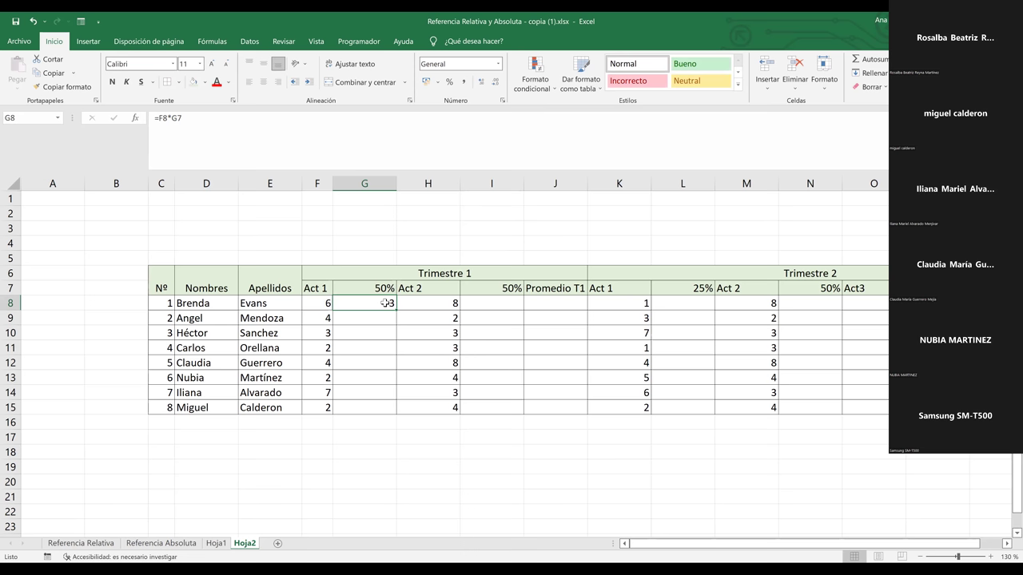
Change G8 to =F8*$G$7, fill it down to G15, and show two decimals
{"action": "double_click", "coordinate": [386, 303]}
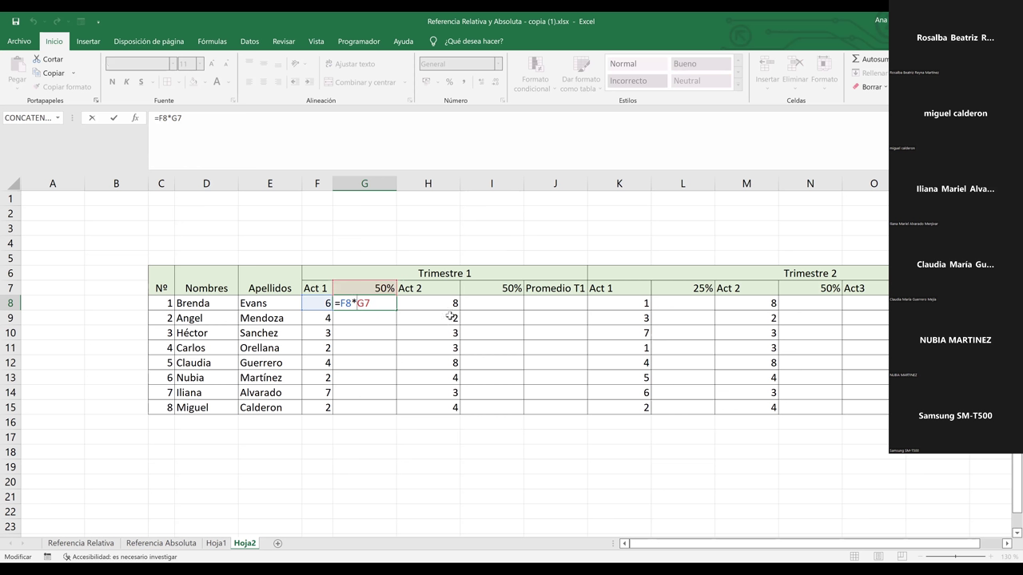
{"action": "key", "text": "F4"}
{"action": "key", "text": "Return"}
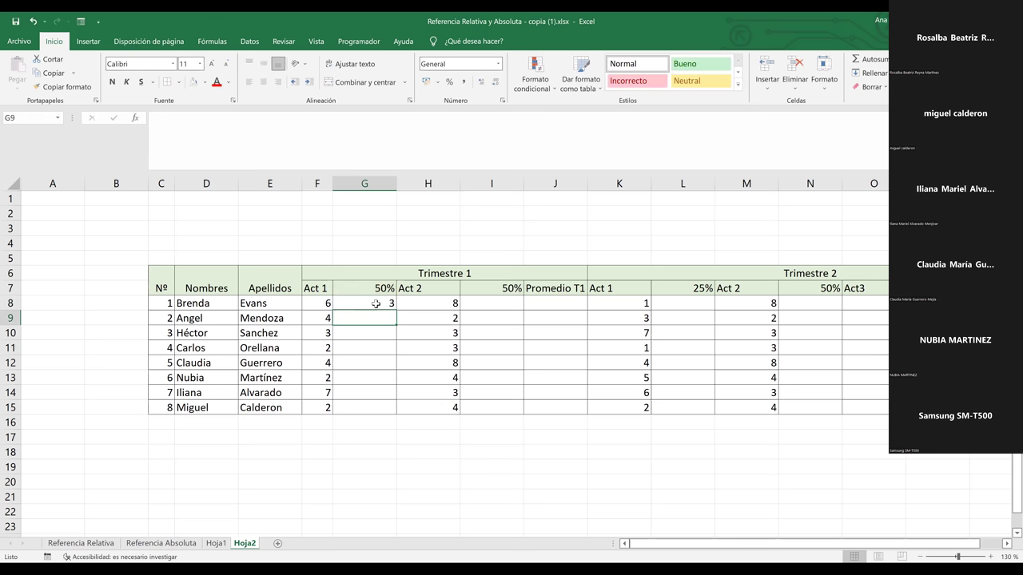
{"action": "double_click", "coordinate": [376, 303]}
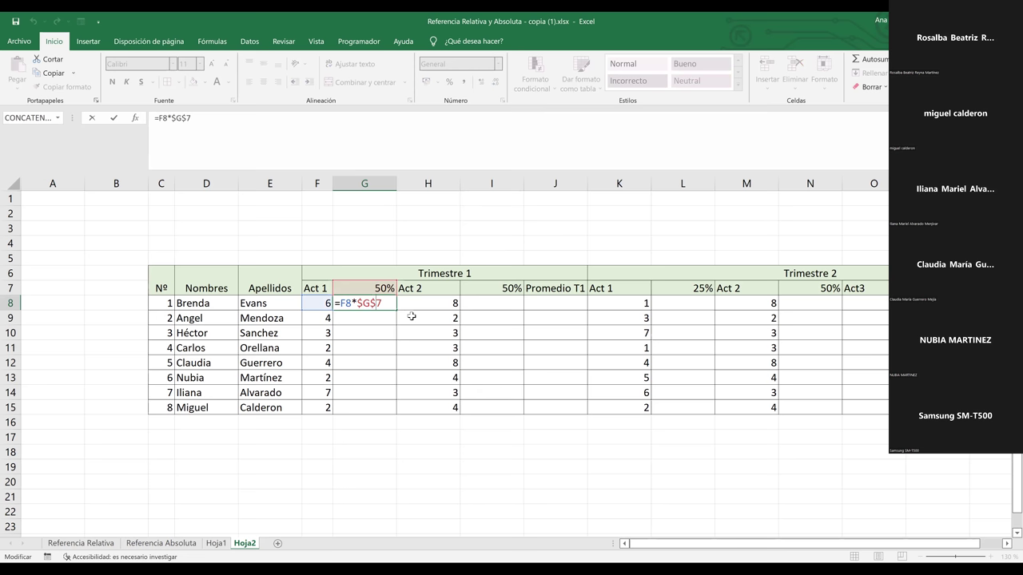
{"action": "key", "text": "Escape"}
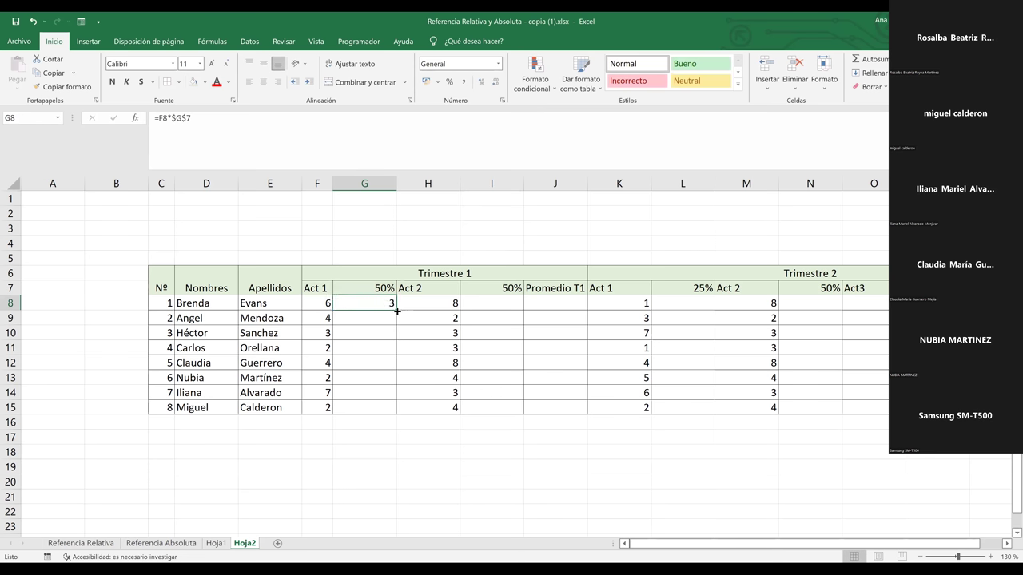
{"action": "left_click_drag", "start_coordinate": [397, 310], "coordinate": [398, 412]}
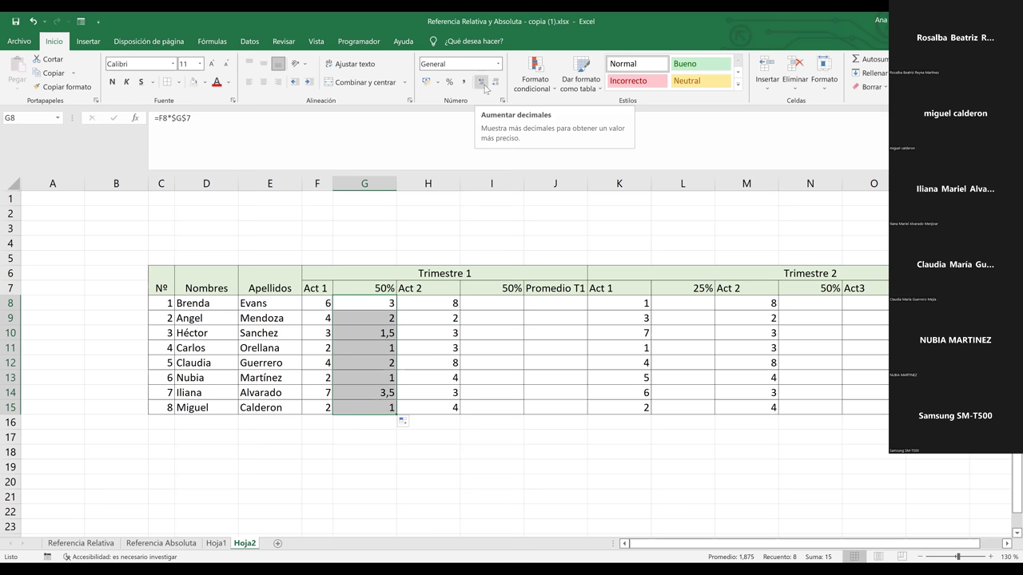
{"action": "left_click", "coordinate": [484, 85]}
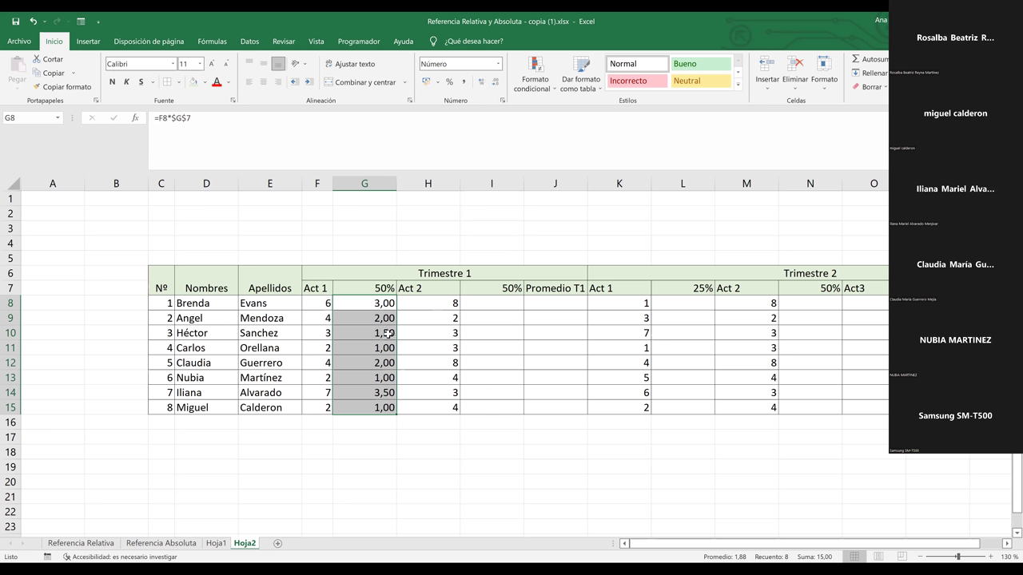
{"action": "left_click", "coordinate": [406, 387]}
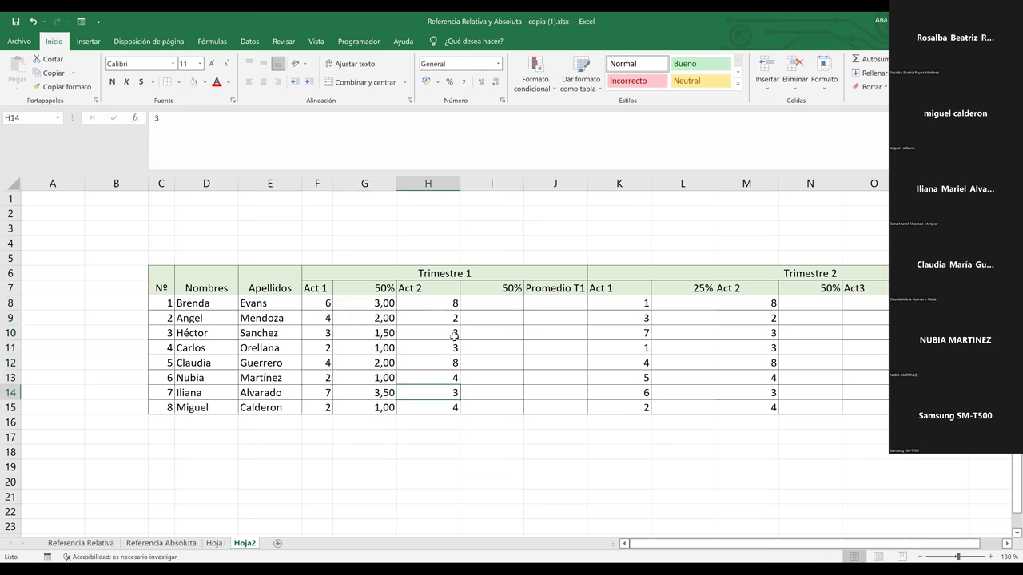
Enter =H8*$I$7 in I8 and fill it down to I15 for weighted Act 2 scores
{"action": "left_click", "coordinate": [489, 303]}
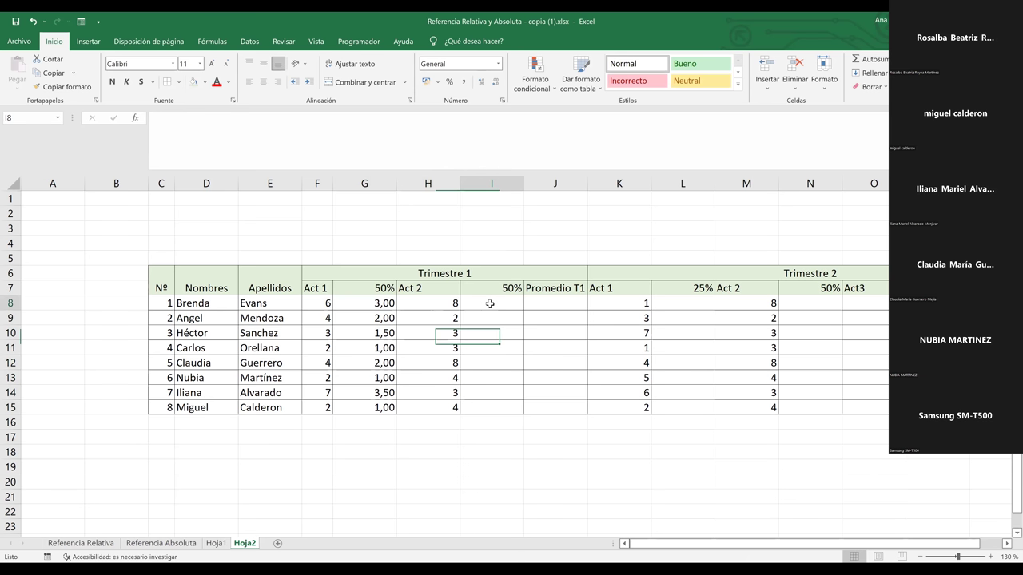
{"action": "type", "text": "="}
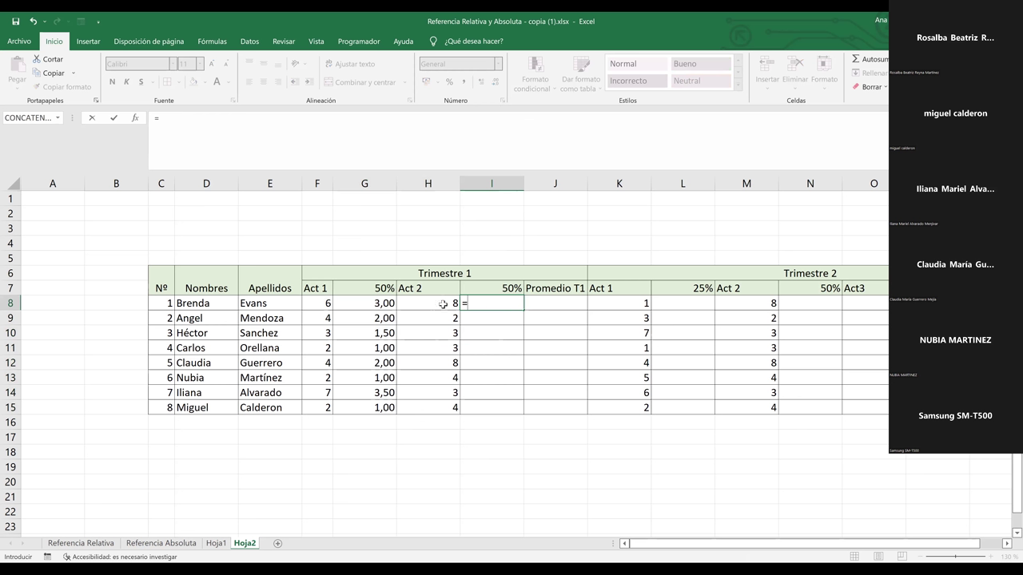
{"action": "left_click", "coordinate": [442, 304]}
{"action": "type", "text": "*"}
{"action": "left_click", "coordinate": [497, 290]}
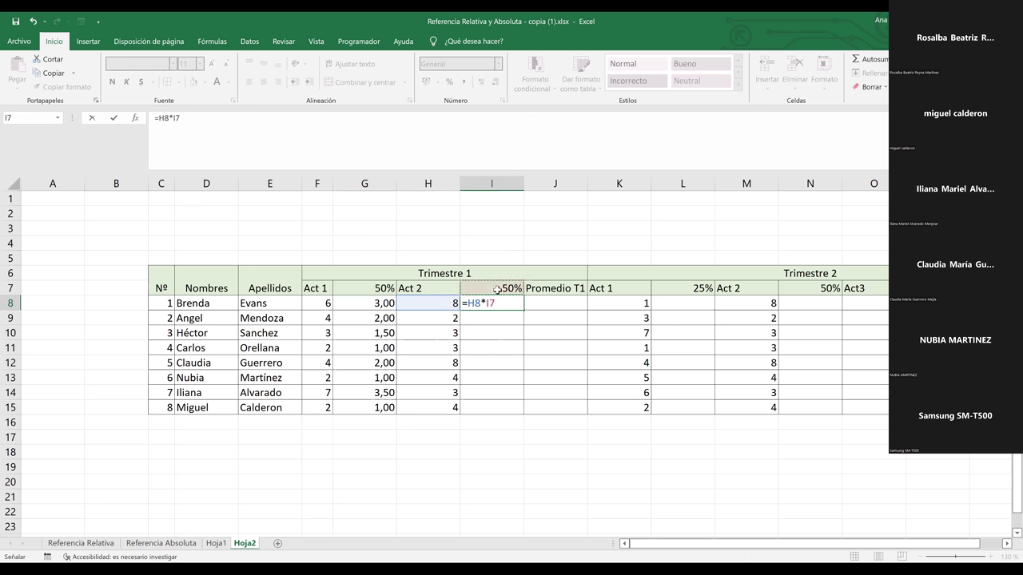
{"action": "key", "text": "F4"}
{"action": "key", "text": "Return"}
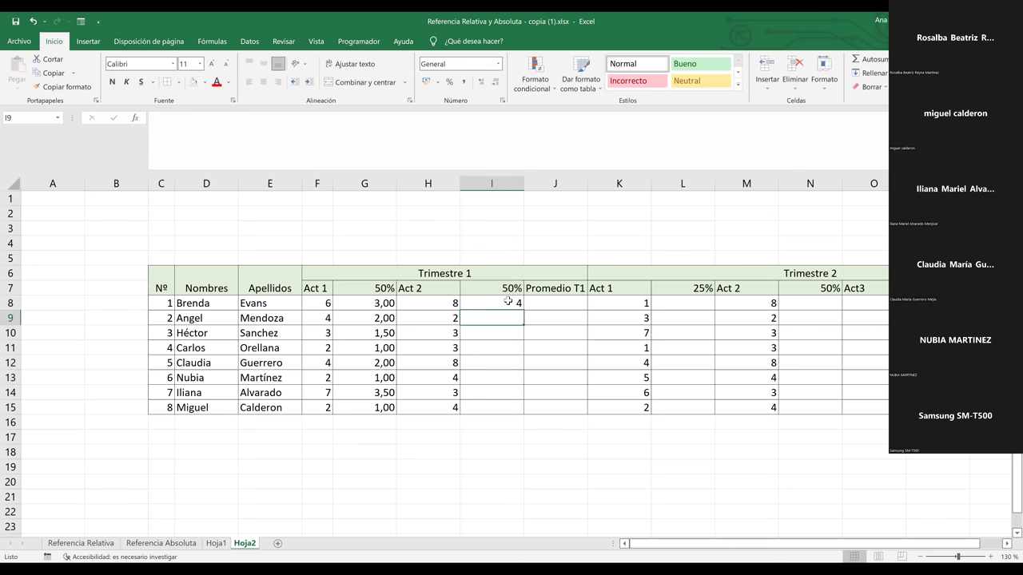
{"action": "left_click", "coordinate": [515, 308]}
{"action": "left_click_drag", "start_coordinate": [520, 338], "coordinate": [516, 404]}
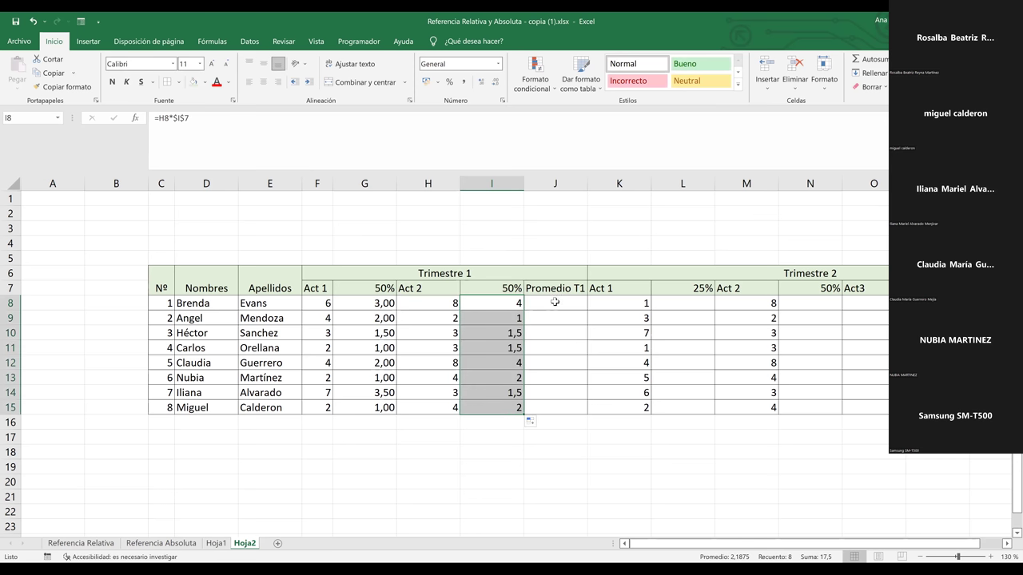
{"action": "left_click", "coordinate": [554, 302]}
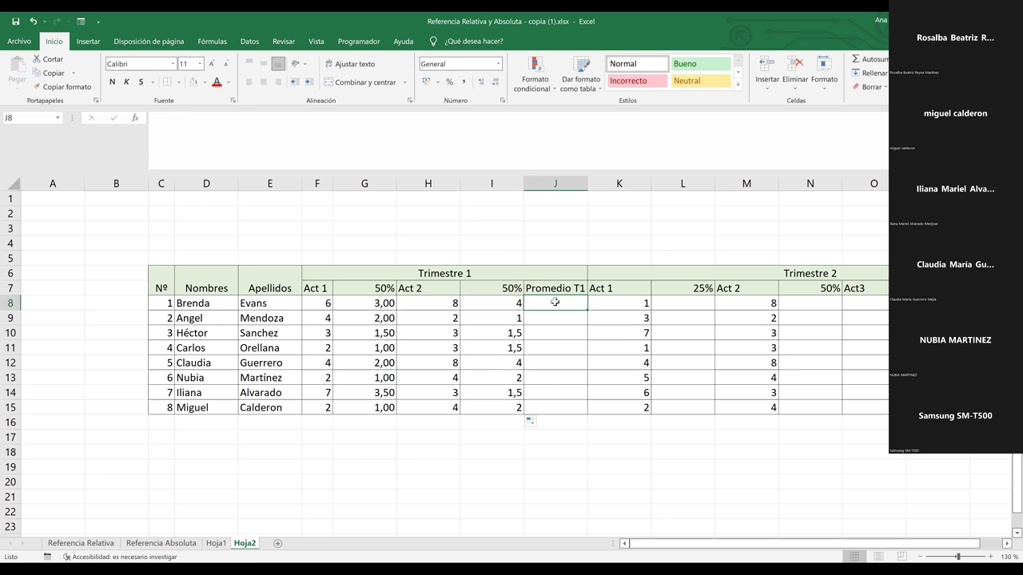
Start J8's Promedio T1 formula as =g8;i8%2, then trim its trailing characters
{"action": "type", "text": "="}
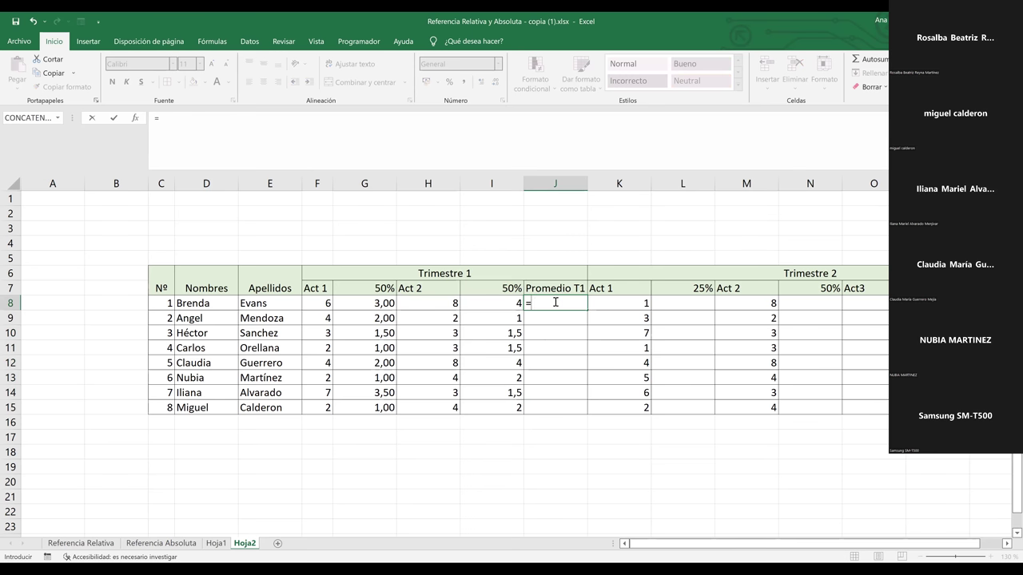
{"action": "type", "text": "g8"}
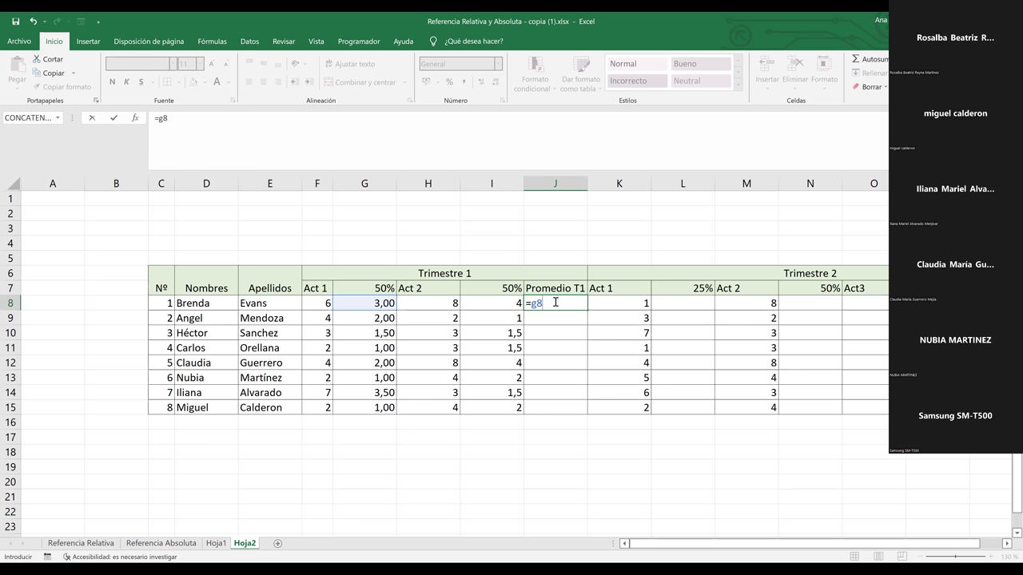
{"action": "type", "text": ";"}
{"action": "key", "text": "BackSpace"}
{"action": "type", "text": ";i8"}
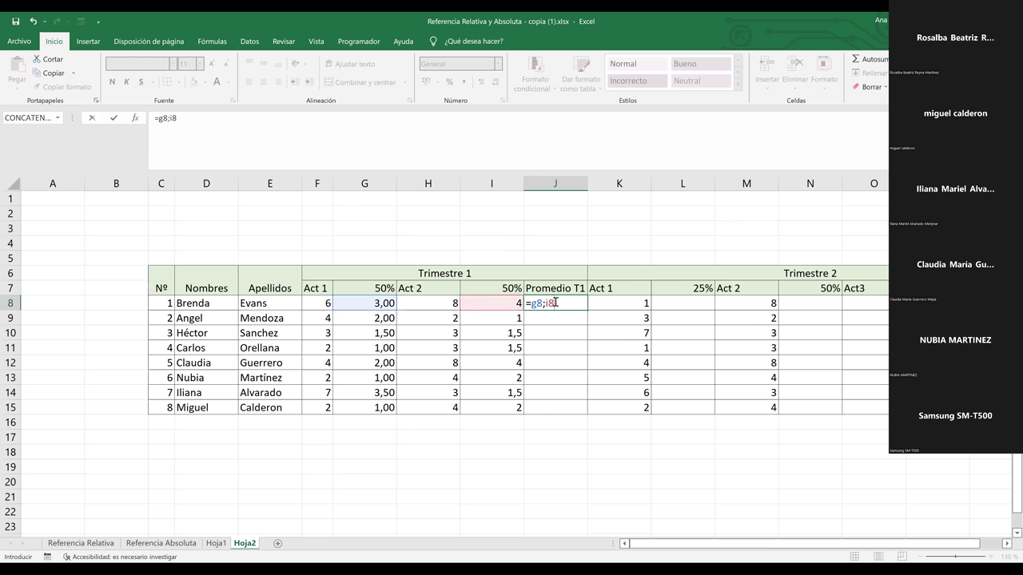
{"action": "type", "text": "%2"}
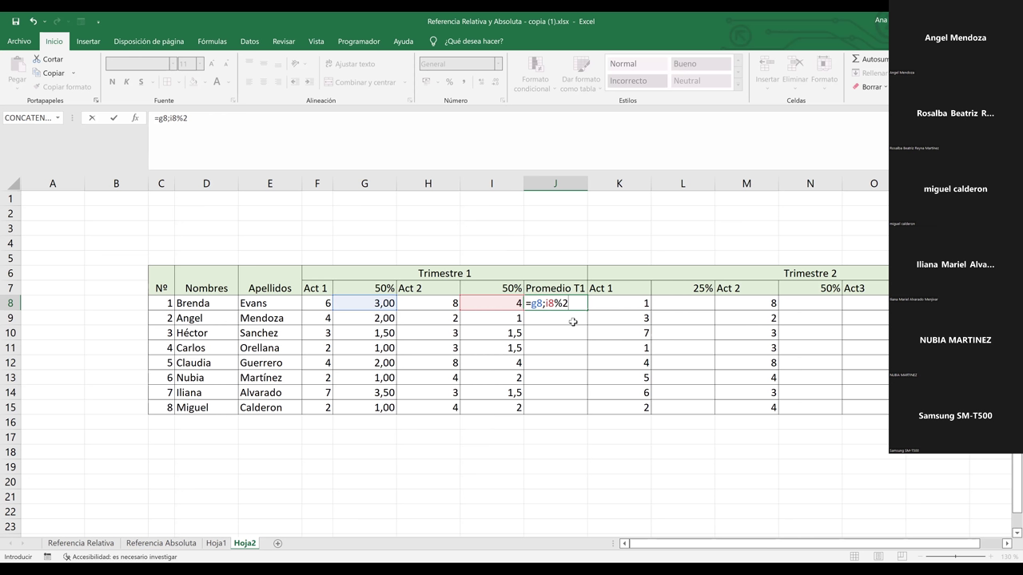
{"action": "key", "text": "BackSpace"}
{"action": "key", "text": "BackSpace"}
{"action": "key", "text": "BackSpace"}
{"action": "key", "text": "BackSpace"}
{"action": "key", "text": "BackSpace"}
{"action": "key", "text": "BackSpace"}
{"action": "key", "text": "BackSpace"}
Start a SUMA of G8 and I8 in J8, then delete the I8 reference
{"action": "type", "text": "suma"}
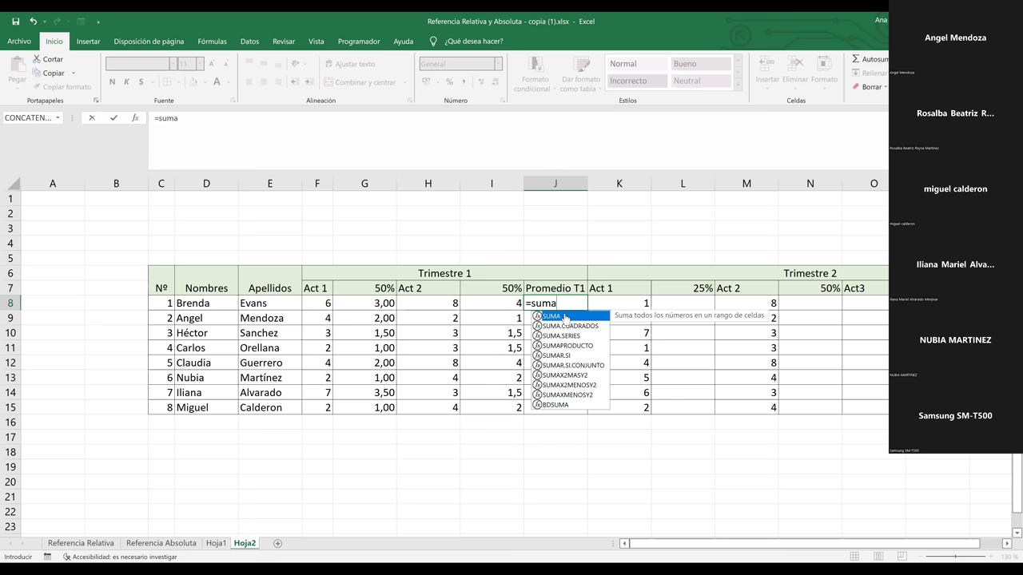
{"action": "left_click", "coordinate": [377, 305]}
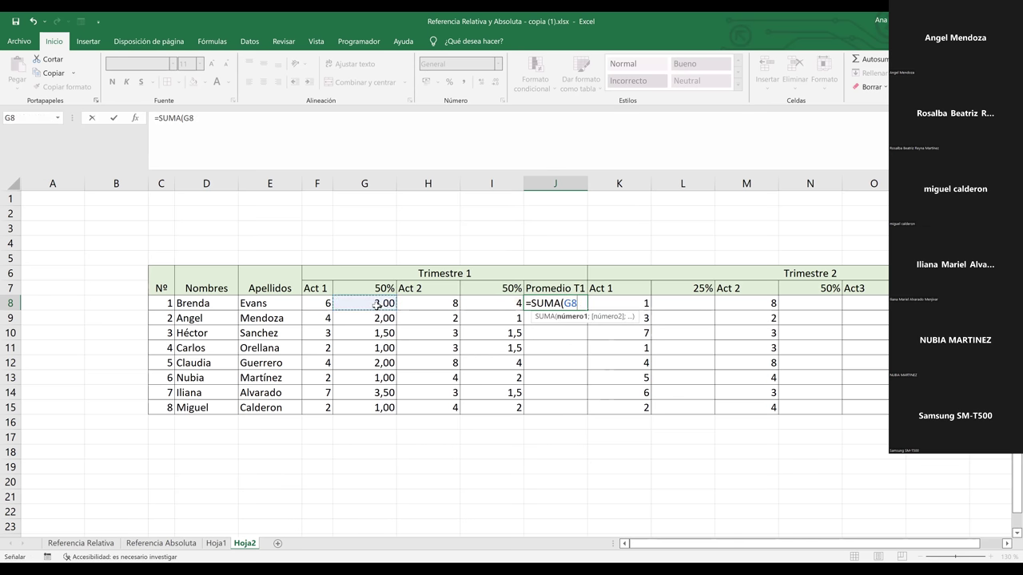
{"action": "type", "text": ";"}
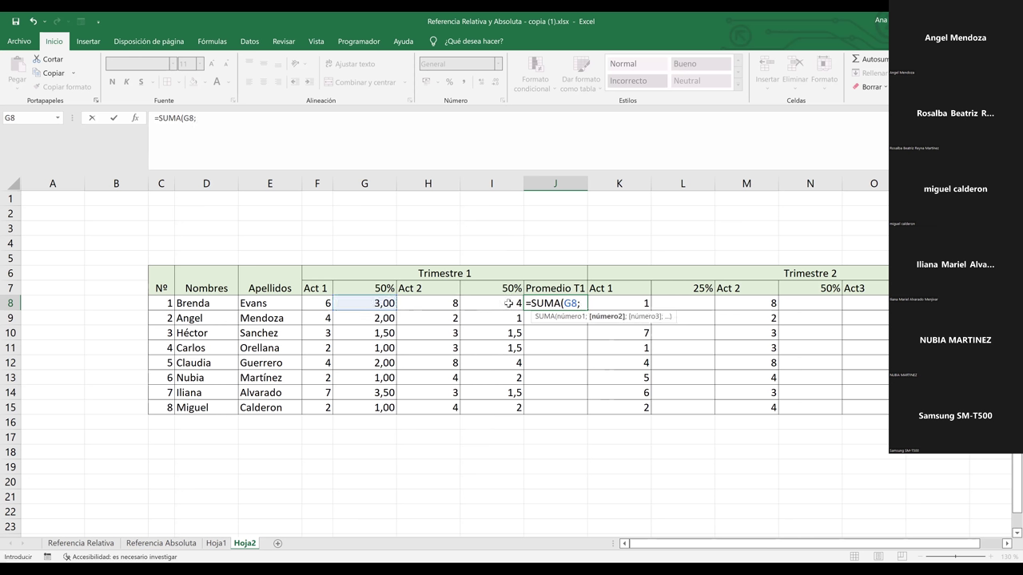
{"action": "left_click", "coordinate": [508, 303]}
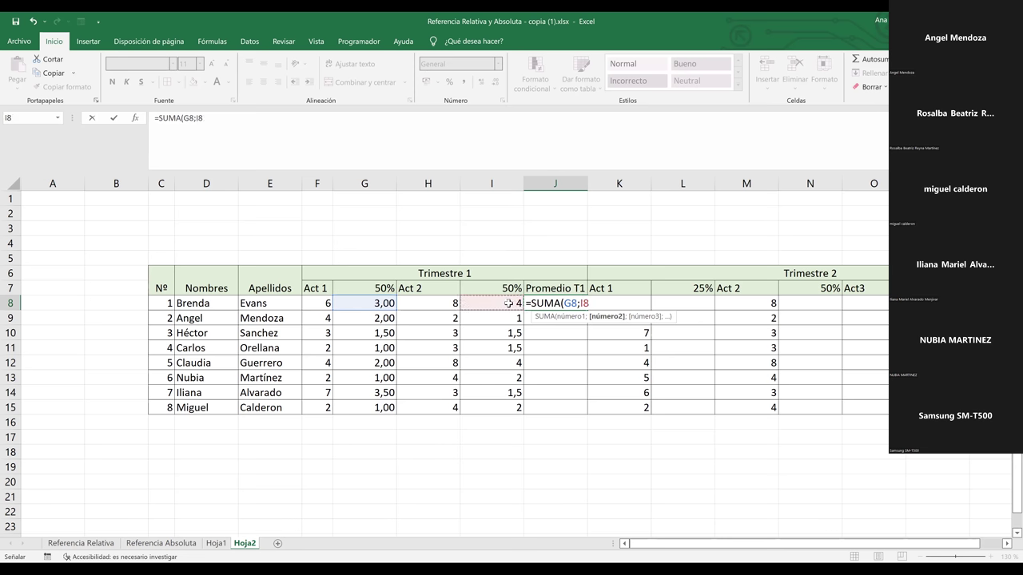
{"action": "key", "text": "BackSpace"}
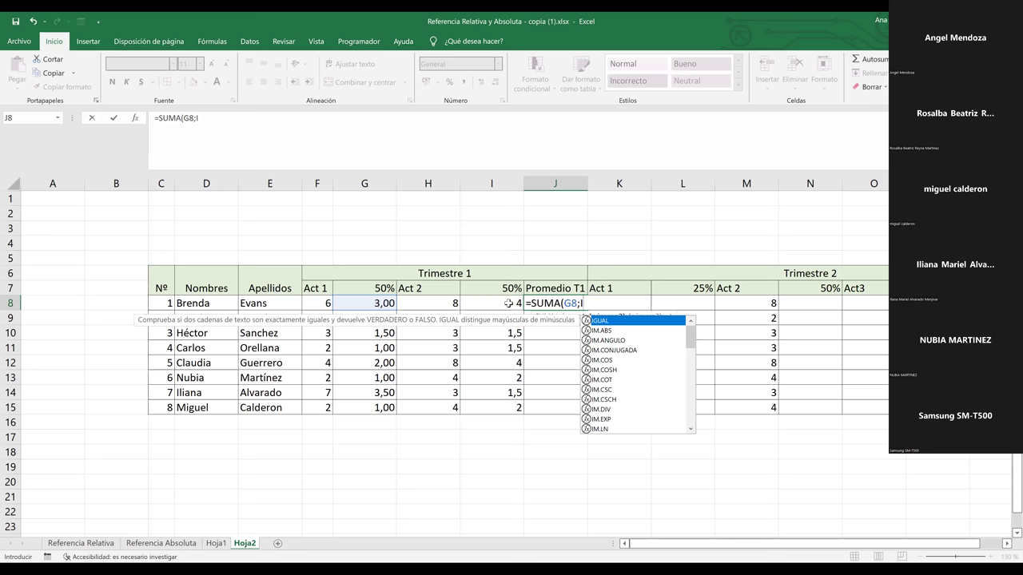
{"action": "key", "text": "BackSpace"}
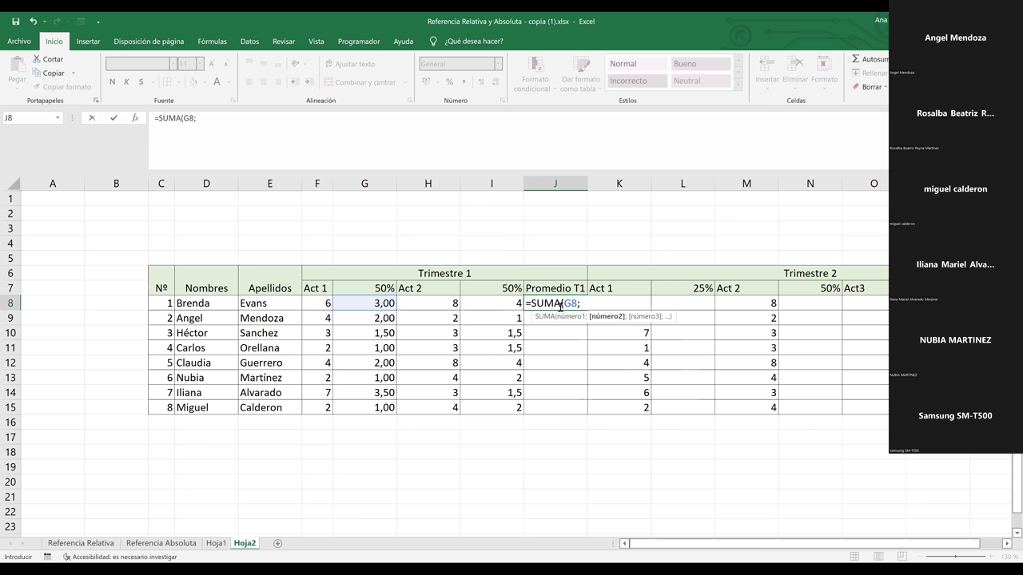
Rewrite J8's formula as =(G8+i8)%2 in place of the SUMA
{"action": "left_click", "coordinate": [560, 307]}
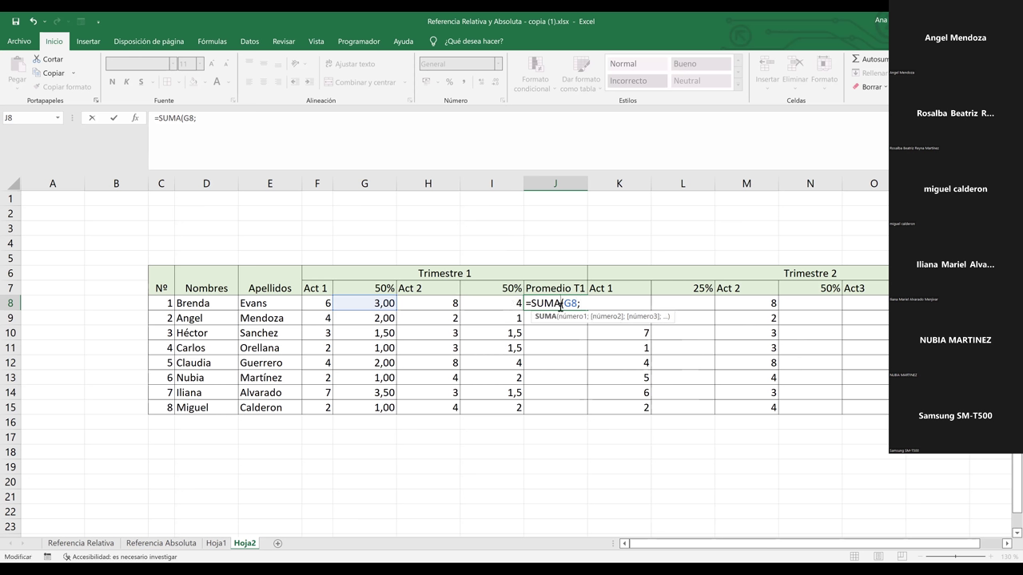
{"action": "key", "text": "BackSpace"}
{"action": "key", "text": "BackSpace"}
{"action": "key", "text": "BackSpace"}
{"action": "key", "text": "BackSpace"}
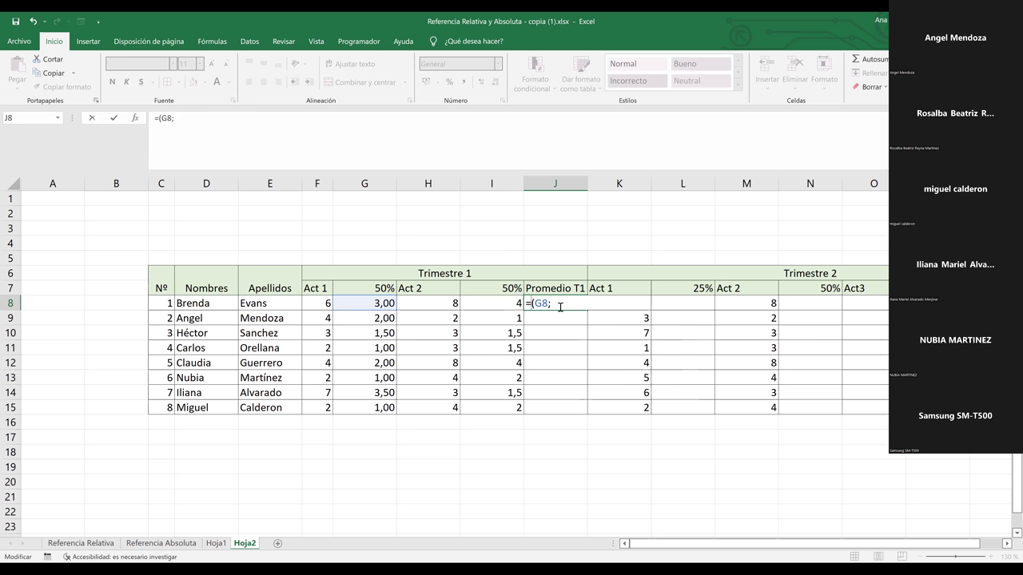
{"action": "key", "text": "BackSpace"}
{"action": "type", "text": "+"}
{"action": "type", "text": "i8"}
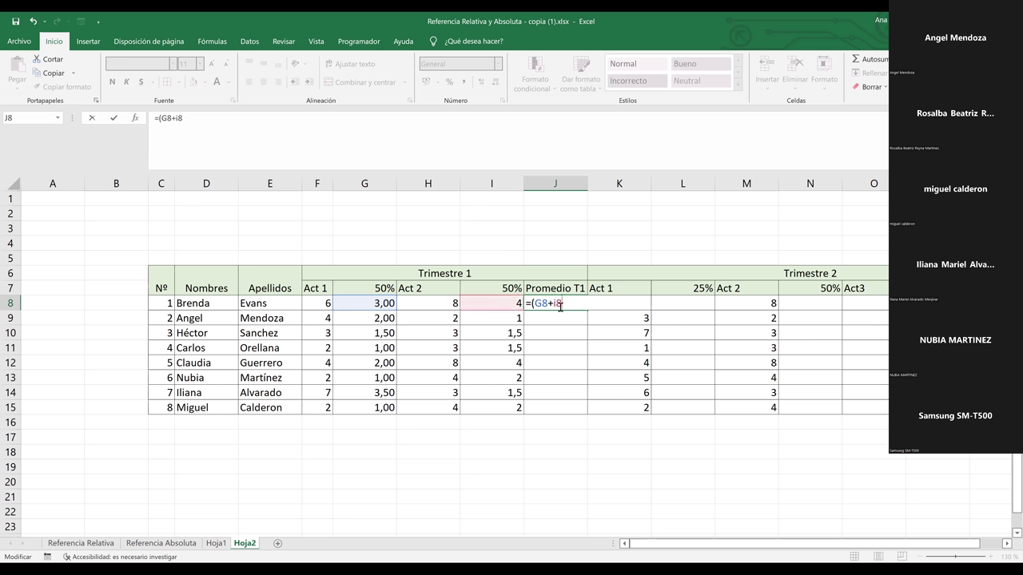
{"action": "type", "text": "("}
{"action": "key", "text": "BackSpace"}
{"action": "type", "text": ")%2"}
Try entering J8's formula, dismiss the error warnings, and adjust its parentheses
{"action": "key", "text": "Return"}
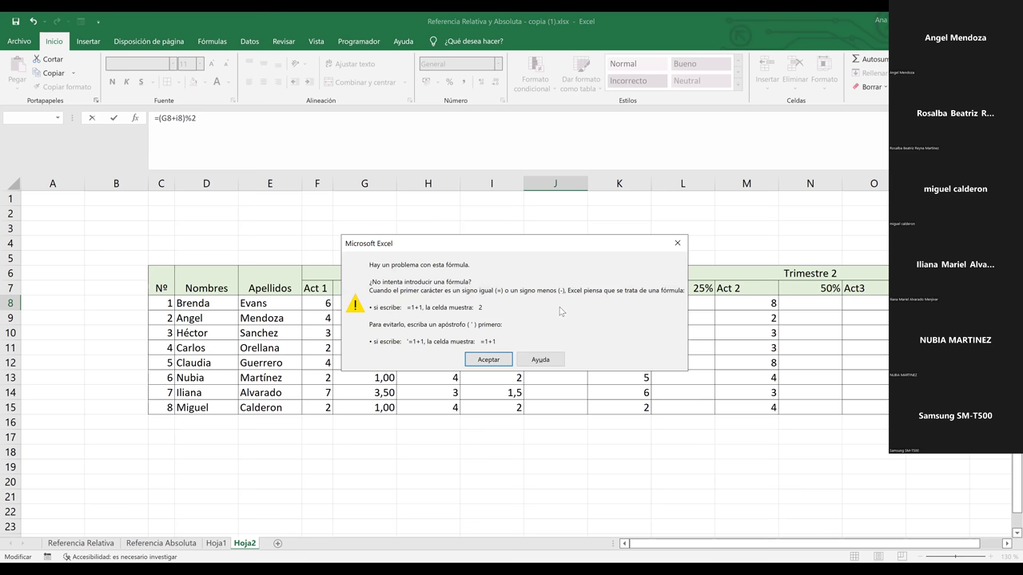
{"action": "key", "text": "Return"}
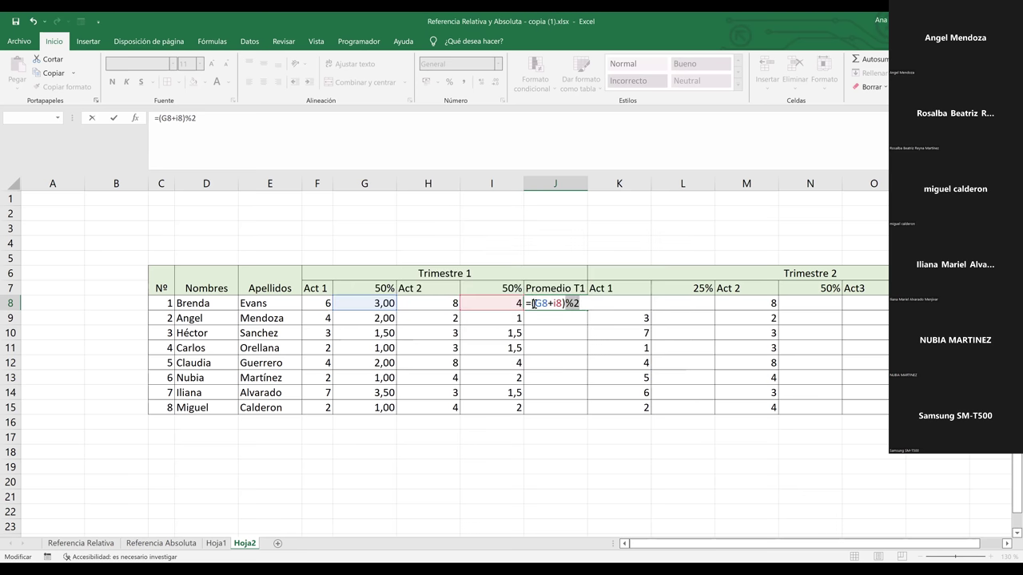
{"action": "left_click", "coordinate": [532, 304]}
{"action": "type", "text": "("}
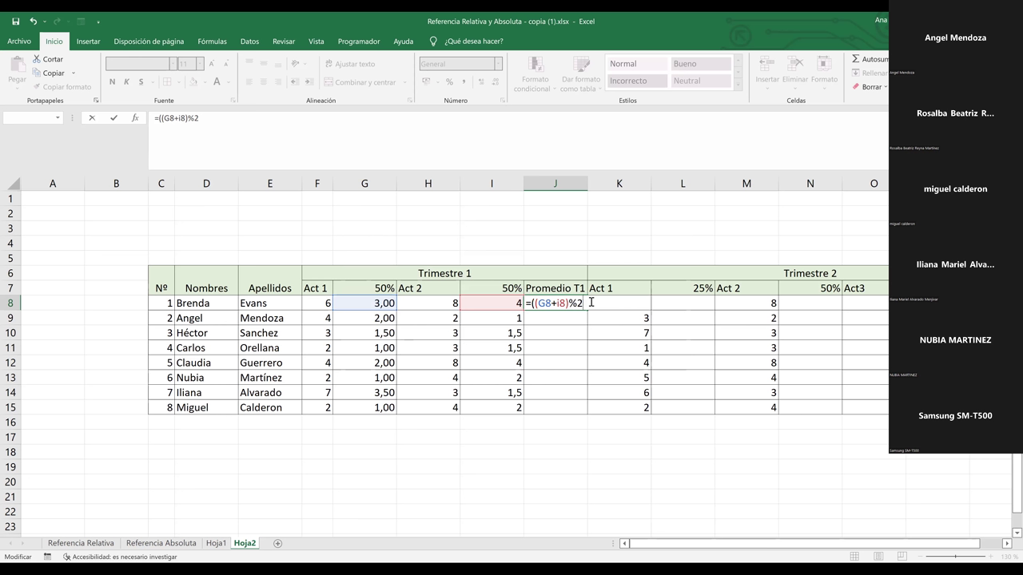
{"action": "type", "text": "("}
{"action": "key", "text": "BackSpace"}
{"action": "type", "text": ")"}
{"action": "key", "text": "Return"}
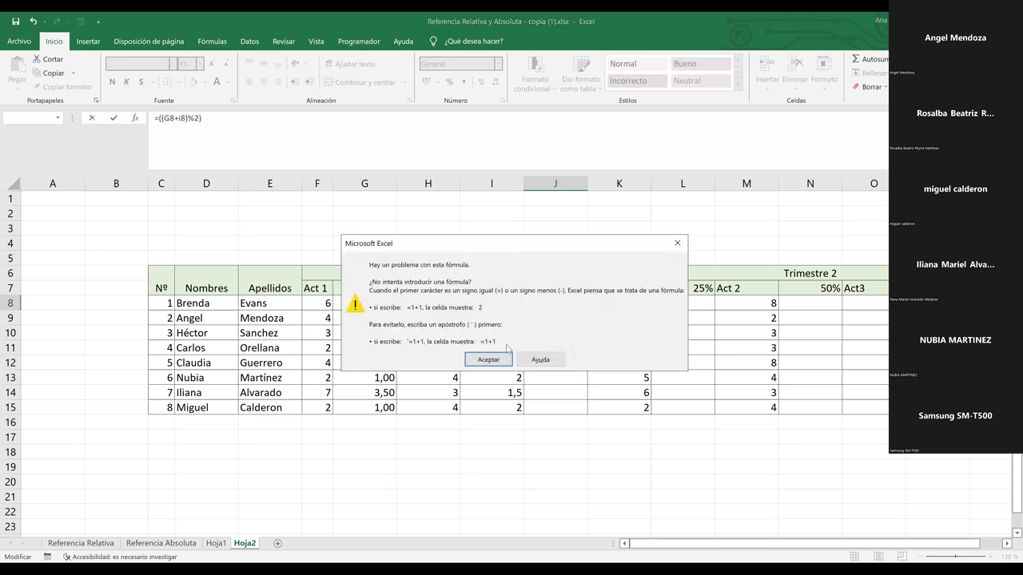
{"action": "left_click", "coordinate": [489, 360]}
Replace % with / and drop the extra parenthesis to commit =(G8+I8)/2, showing 3,5
{"action": "key", "text": "End"}
{"action": "key", "text": "BackSpace"}
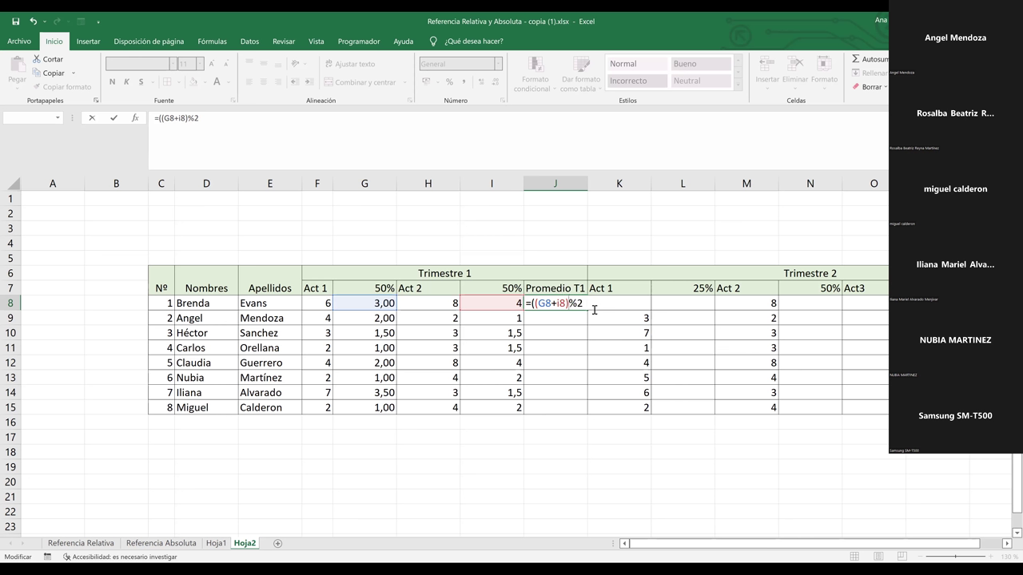
{"action": "key", "text": "Left"}
{"action": "key", "text": "BackSpace"}
{"action": "type", "text": "5"}
{"action": "key", "text": "BackSpace"}
{"action": "type", "text": "/"}
{"action": "key", "text": "Left"}
{"action": "key", "text": "Left"}
{"action": "key", "text": "Left"}
{"action": "key", "text": "Left"}
{"action": "key", "text": "Left"}
{"action": "key", "text": "Left"}
{"action": "key", "text": "BackSpace"}
{"action": "key", "text": "Return"}
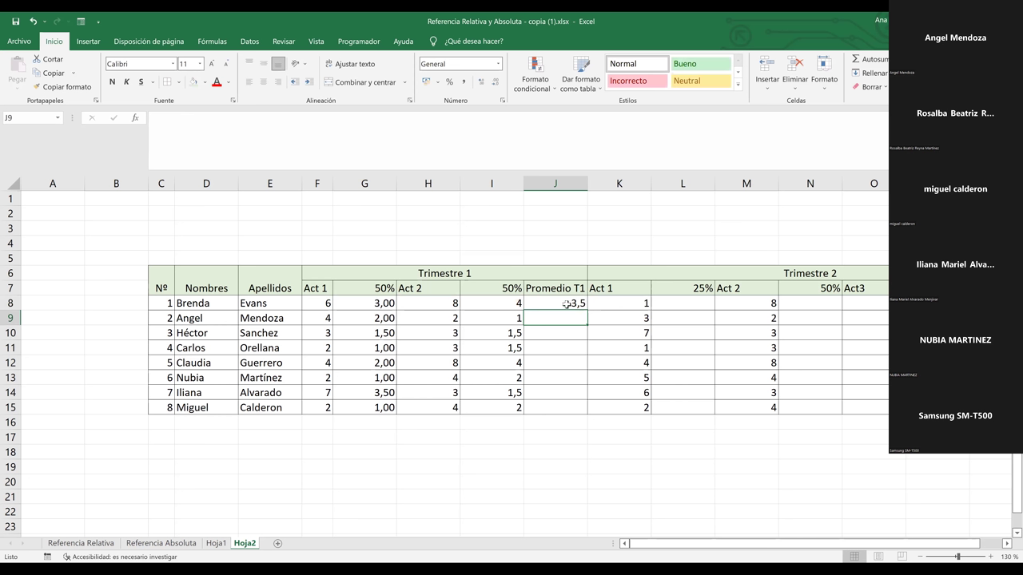
{"action": "left_click", "coordinate": [564, 303]}
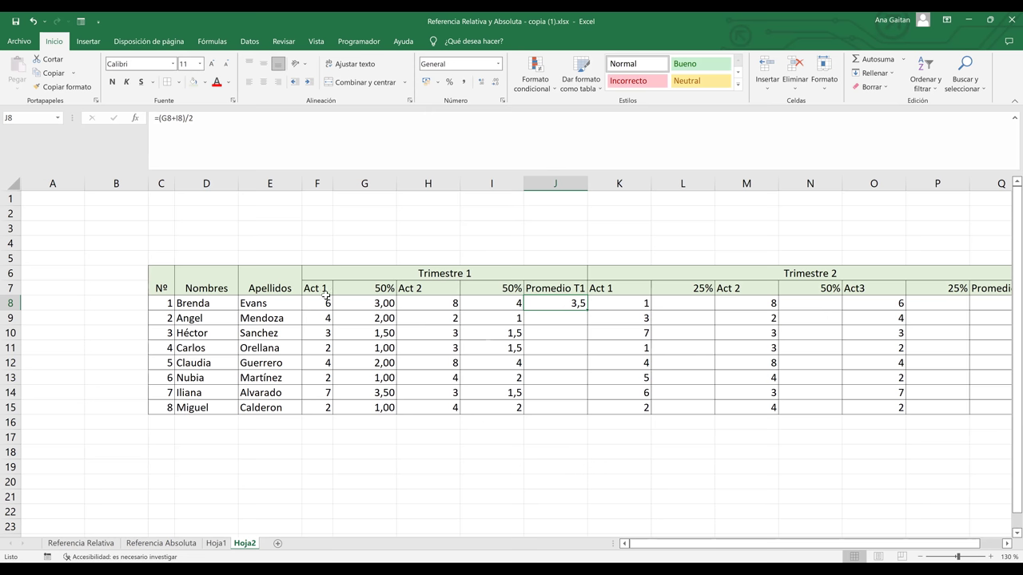
Change J8 to =(F8+H8)/2, giving 7, and fill it down to J15
{"action": "double_click", "coordinate": [568, 303]}
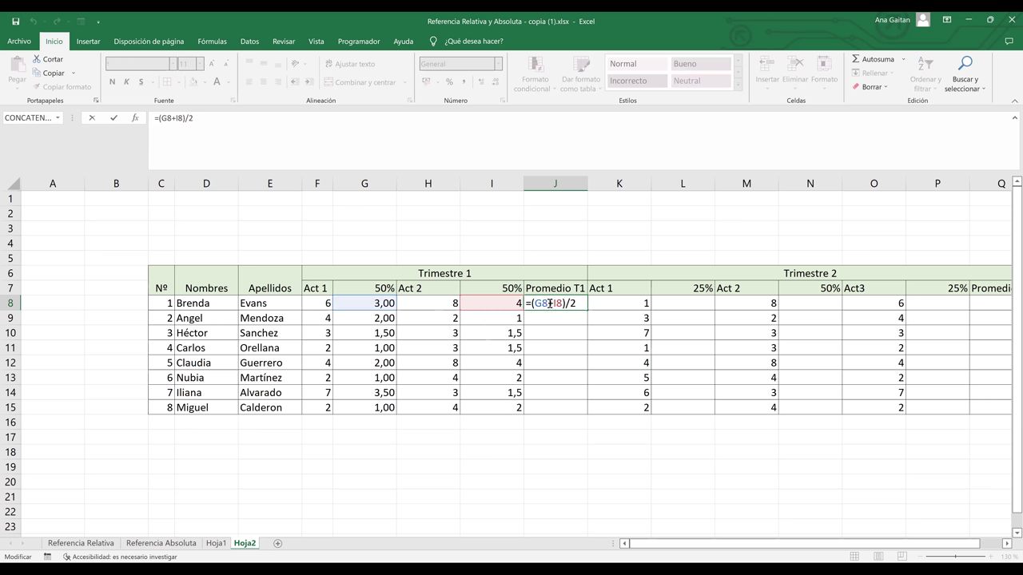
{"action": "left_click", "coordinate": [550, 304]}
{"action": "key", "text": "BackSpace"}
{"action": "key", "text": "BackSpace"}
{"action": "key", "text": "BackSpace"}
{"action": "key", "text": "BackSpace"}
{"action": "key", "text": "BackSpace"}
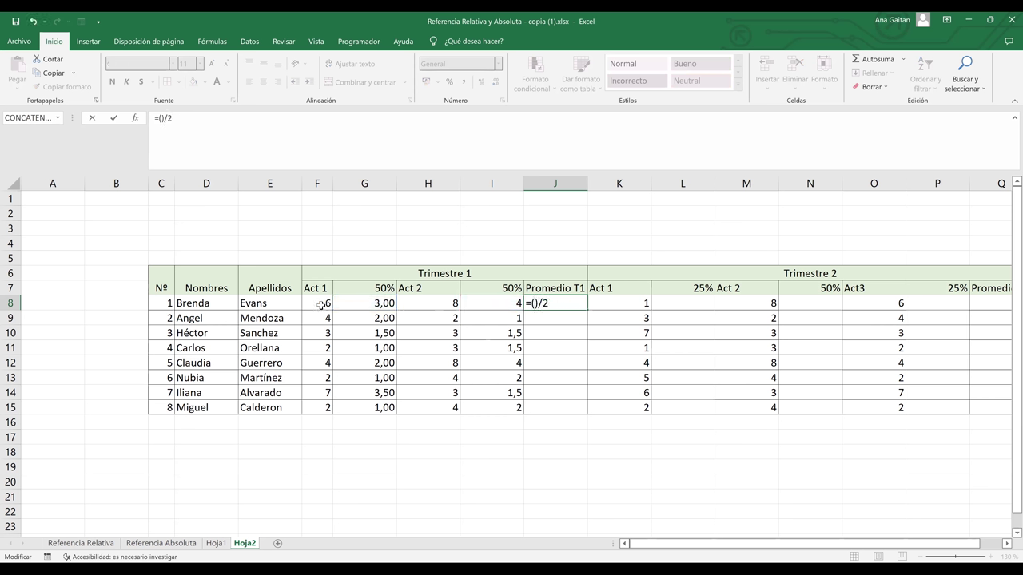
{"action": "left_click", "coordinate": [321, 305]}
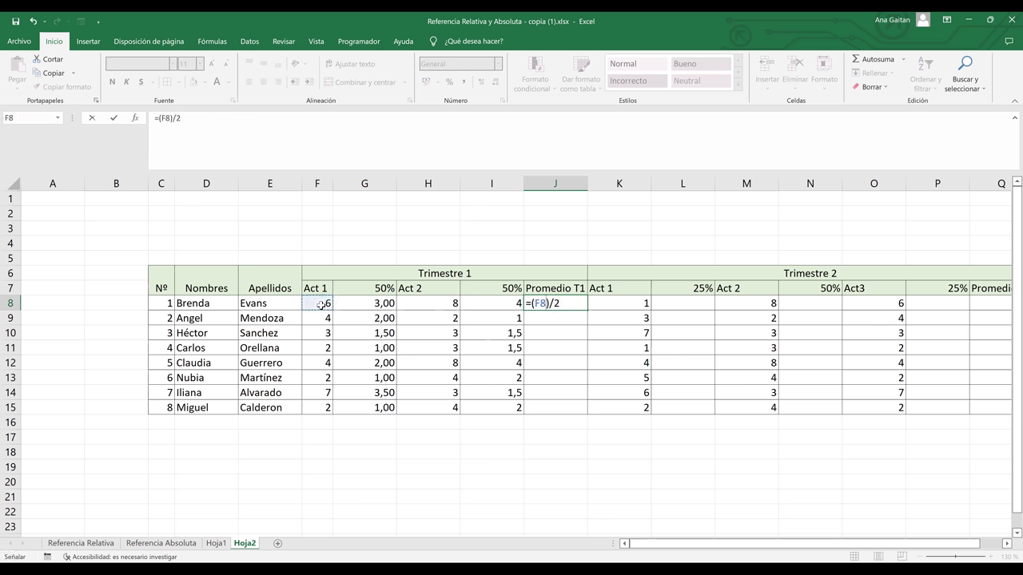
{"action": "type", "text": "+"}
{"action": "left_click", "coordinate": [440, 305]}
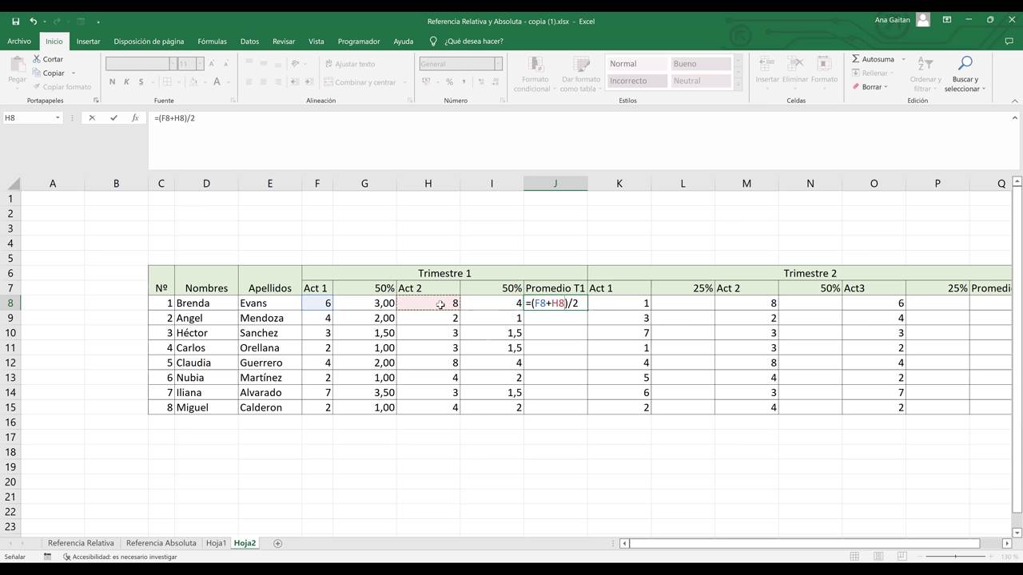
{"action": "key", "text": "Return"}
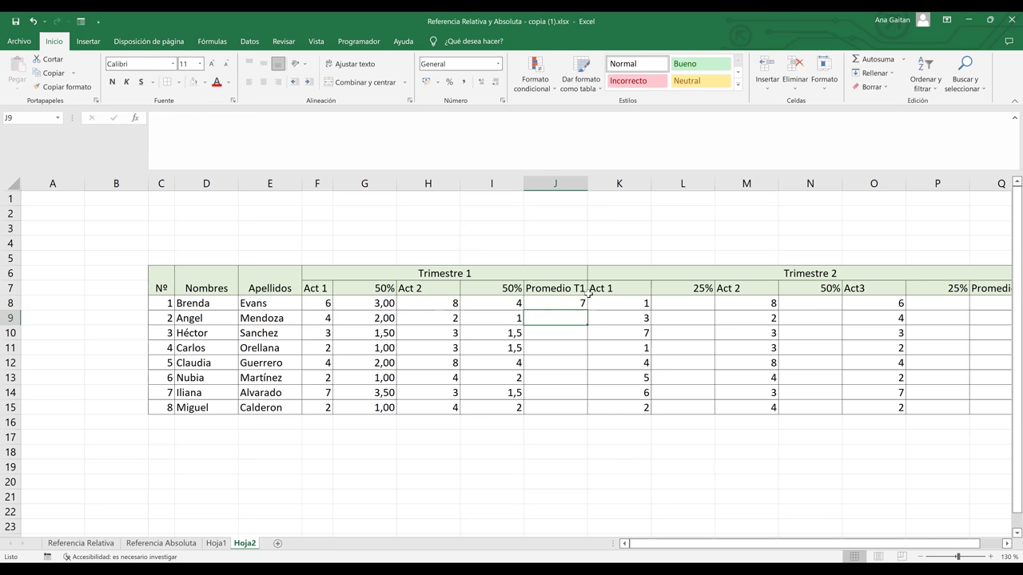
{"action": "left_click", "coordinate": [579, 303]}
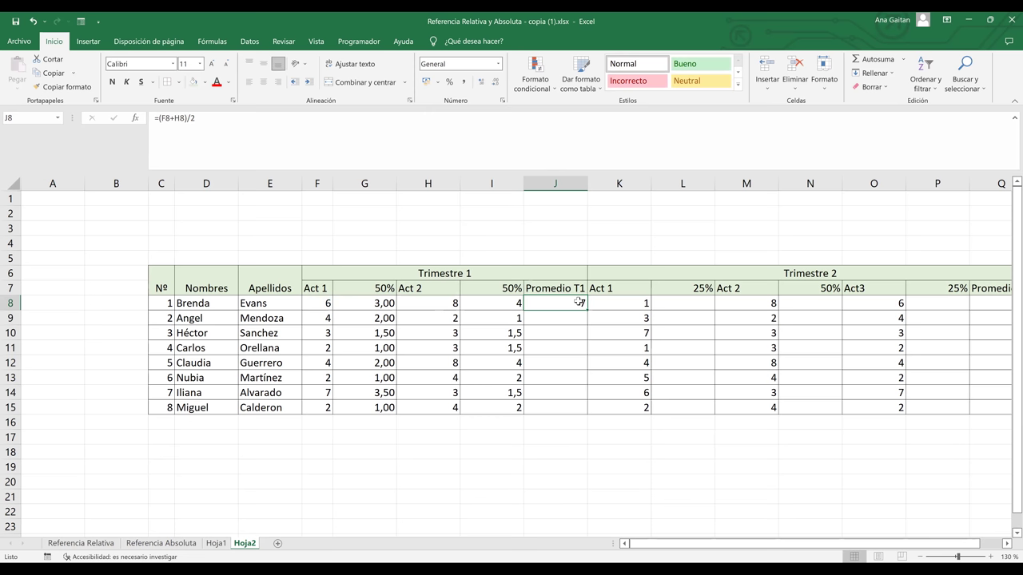
{"action": "left_click_drag", "start_coordinate": [585, 345], "coordinate": [585, 415]}
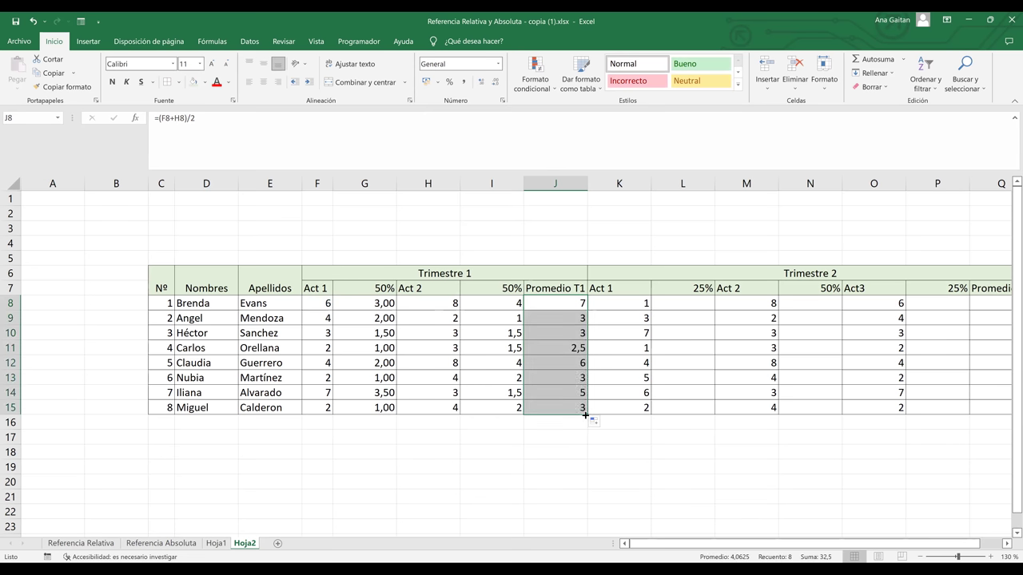
Clear J9's broken formula and refill it with J8's average formula
{"action": "double_click", "coordinate": [572, 318]}
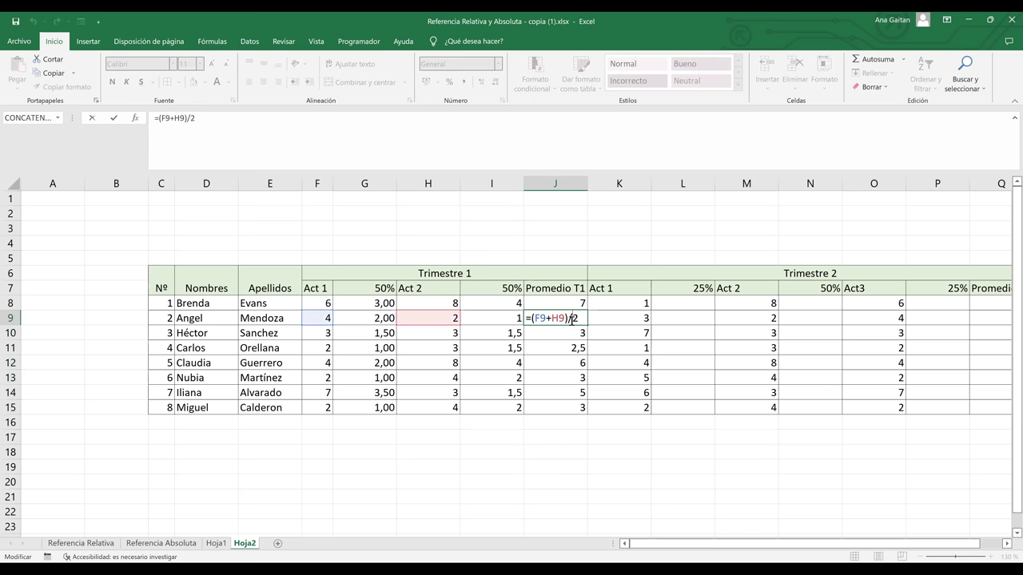
{"action": "left_click", "coordinate": [572, 336]}
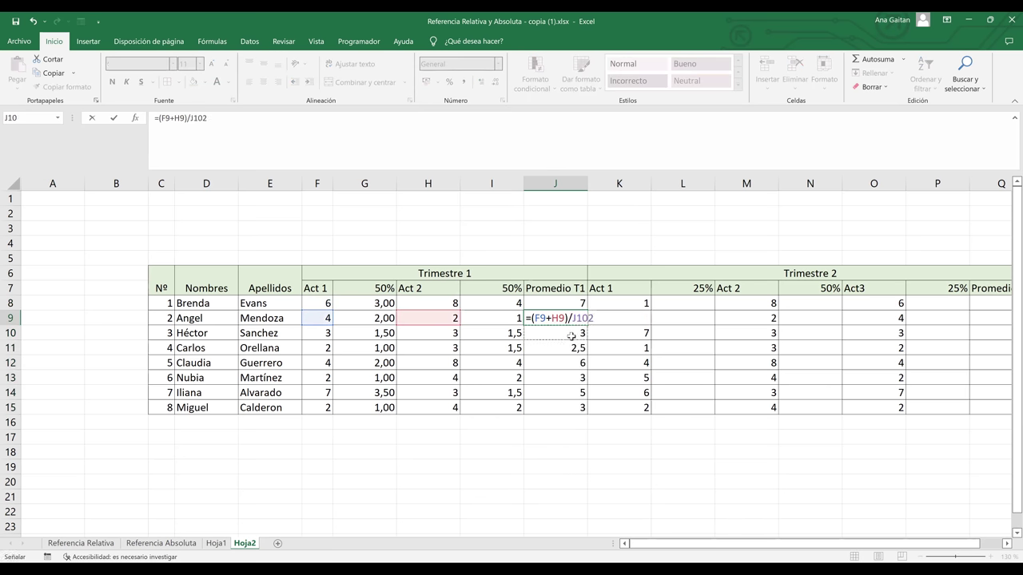
{"action": "key", "text": "BackSpace"}
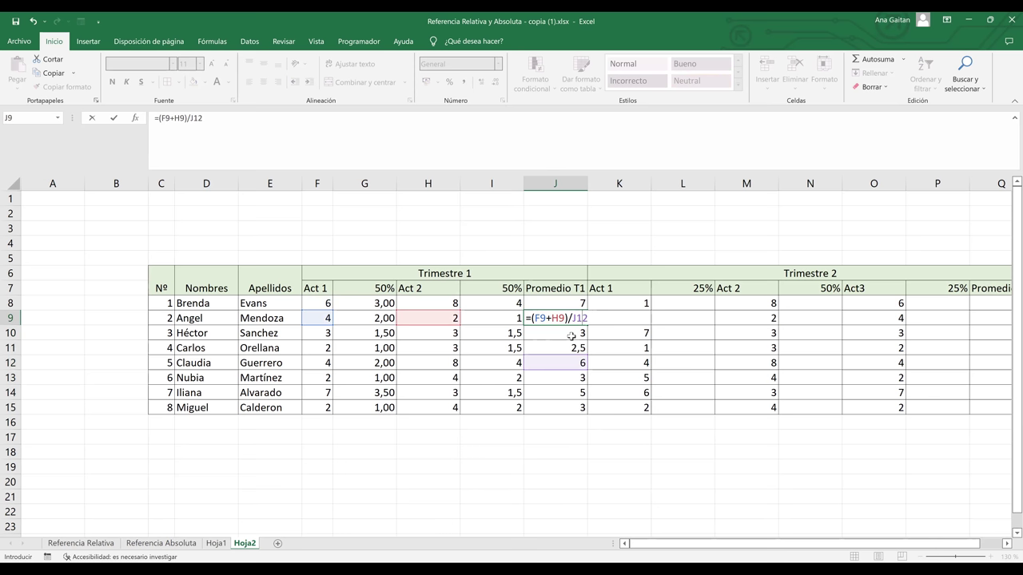
{"action": "key", "text": "Escape"}
{"action": "type", "text": "2"}
{"action": "key", "text": "Escape"}
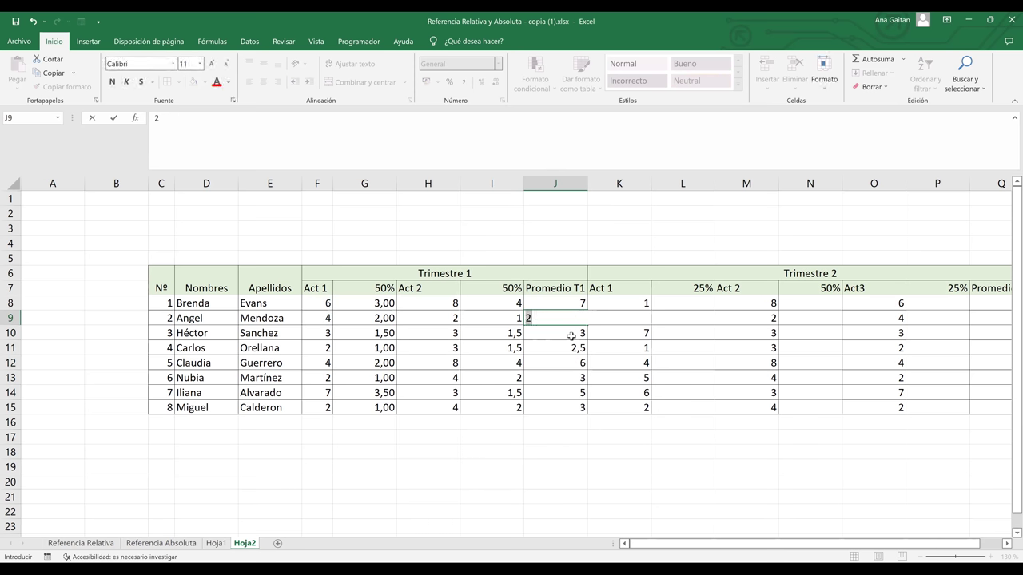
{"action": "key", "text": "Delete"}
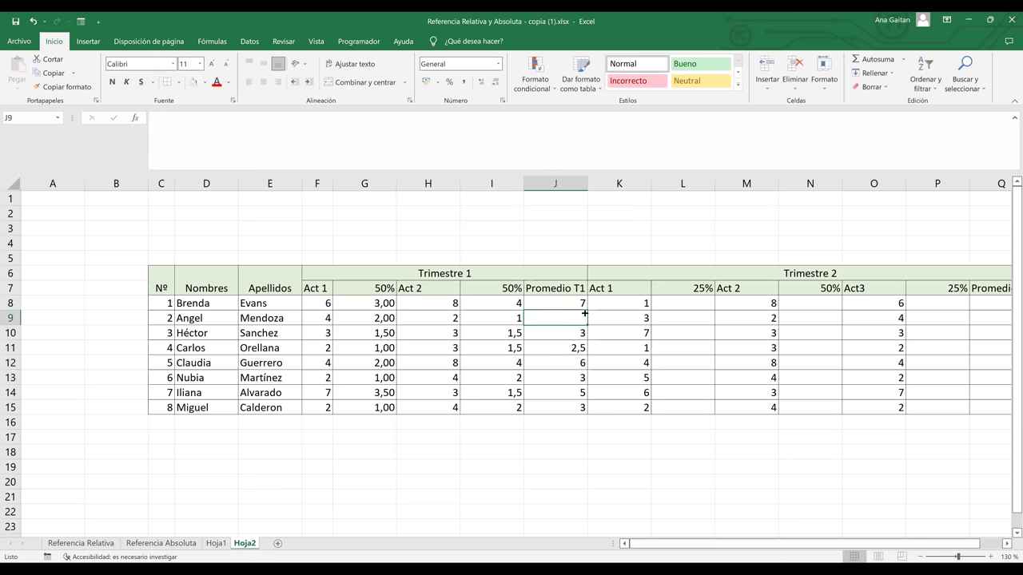
{"action": "left_click", "coordinate": [582, 307]}
{"action": "left_click_drag", "start_coordinate": [588, 318], "coordinate": [585, 323]}
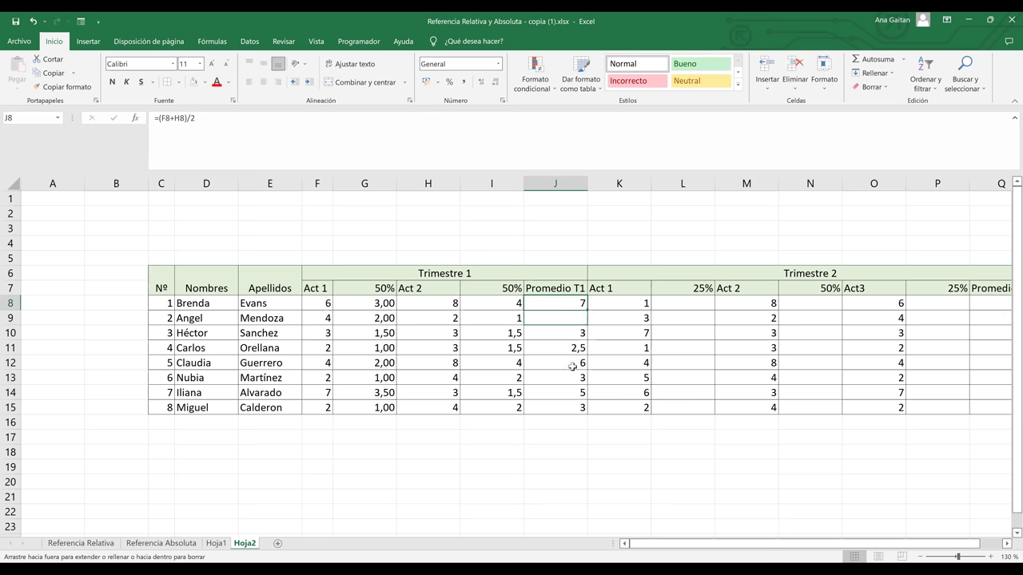
Set the last student's Act 1 and Act 2 grades to 10, making J15 show 10
{"action": "left_click", "coordinate": [570, 409]}
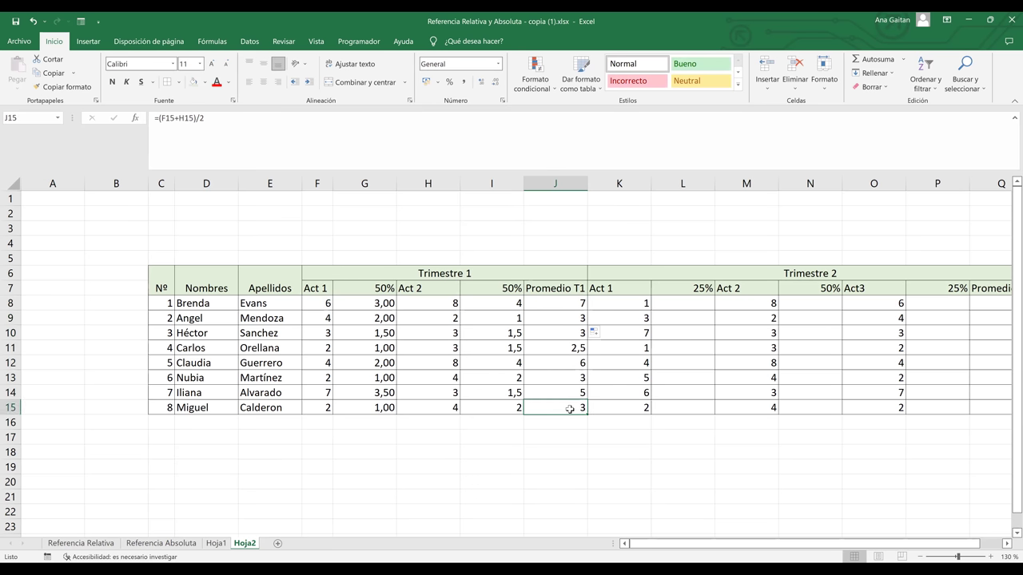
{"action": "left_click", "coordinate": [319, 409]}
{"action": "type", "text": "10"}
{"action": "key", "text": "Tab"}
{"action": "key", "text": "Tab"}
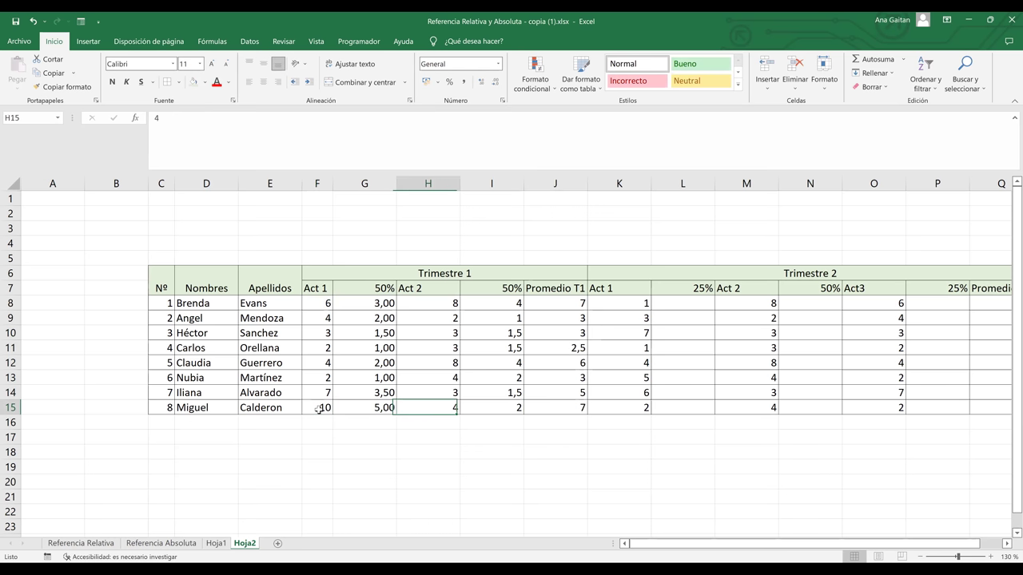
{"action": "type", "text": "10"}
{"action": "key", "text": "Tab"}
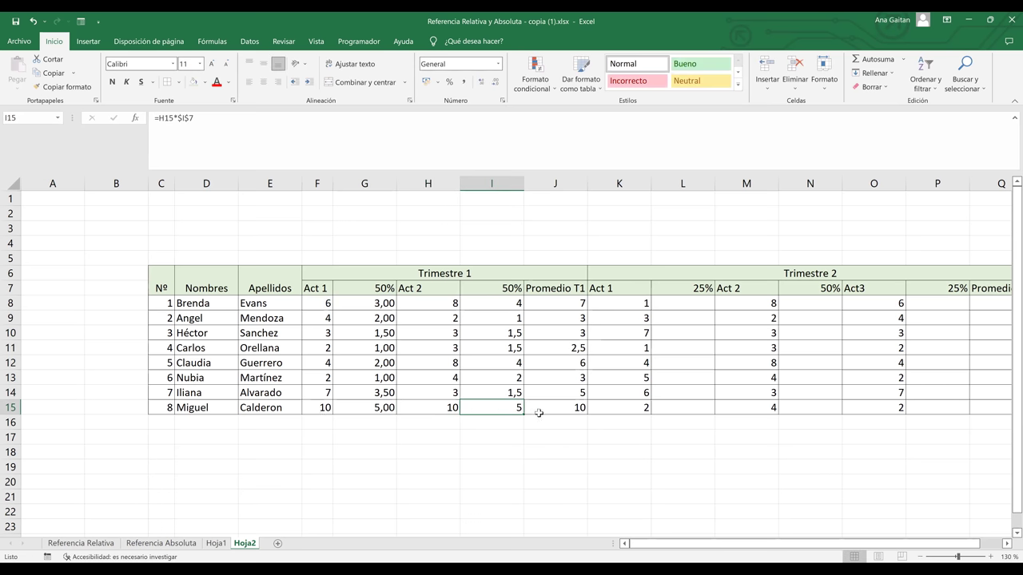
{"action": "left_click", "coordinate": [563, 185]}
{"action": "left_click", "coordinate": [570, 410]}
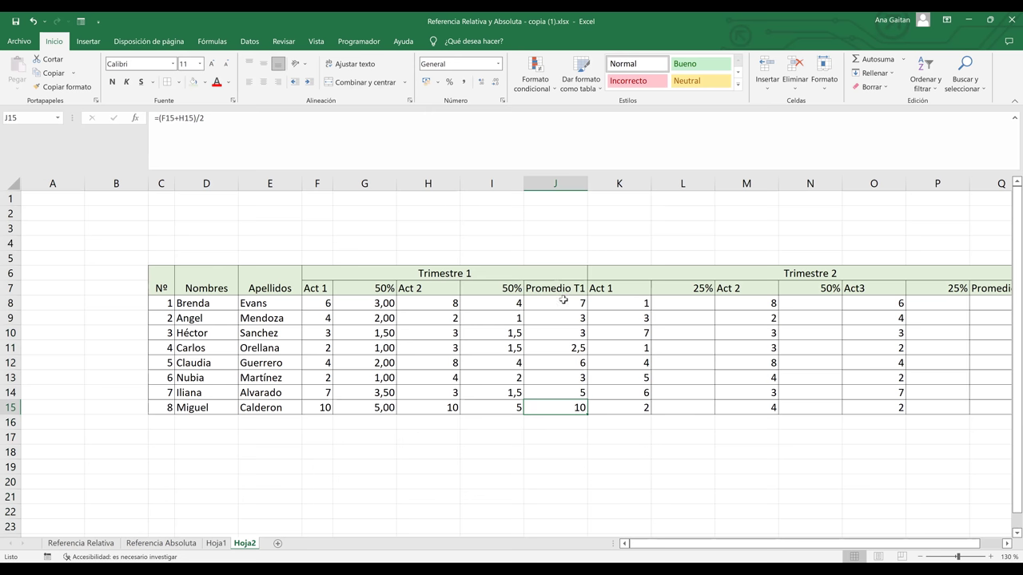
{"action": "left_click", "coordinate": [333, 288]}
{"action": "left_click", "coordinate": [575, 303]}
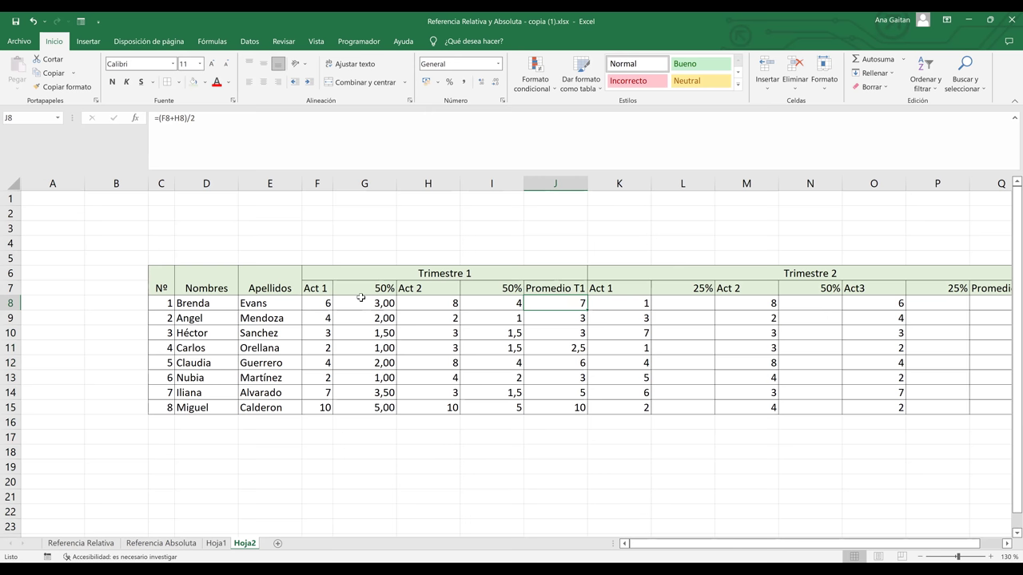
Clear J8 and start a new SUMA formula there
{"action": "left_click", "coordinate": [361, 290]}
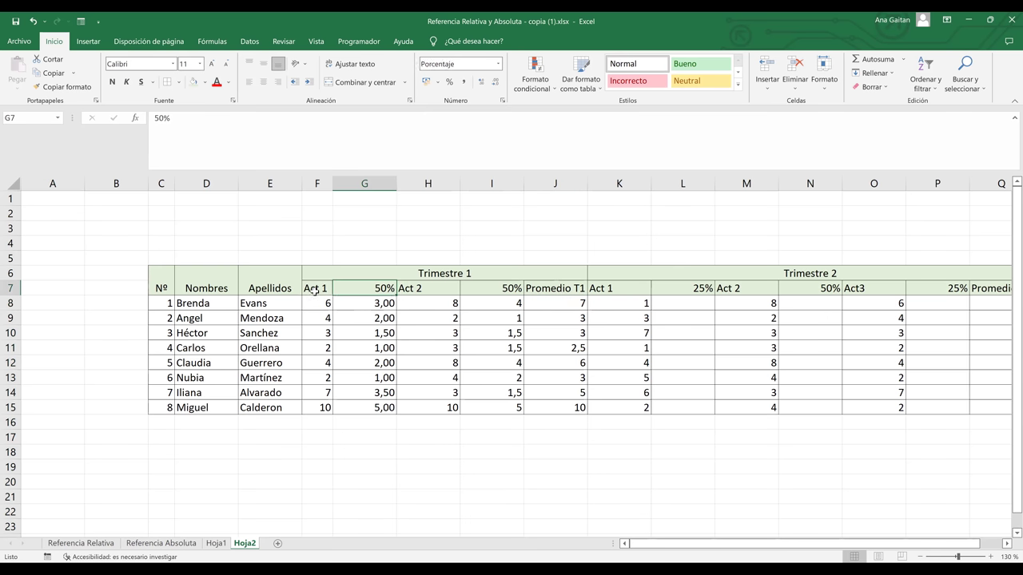
{"action": "left_click_drag", "start_coordinate": [315, 290], "coordinate": [432, 291]}
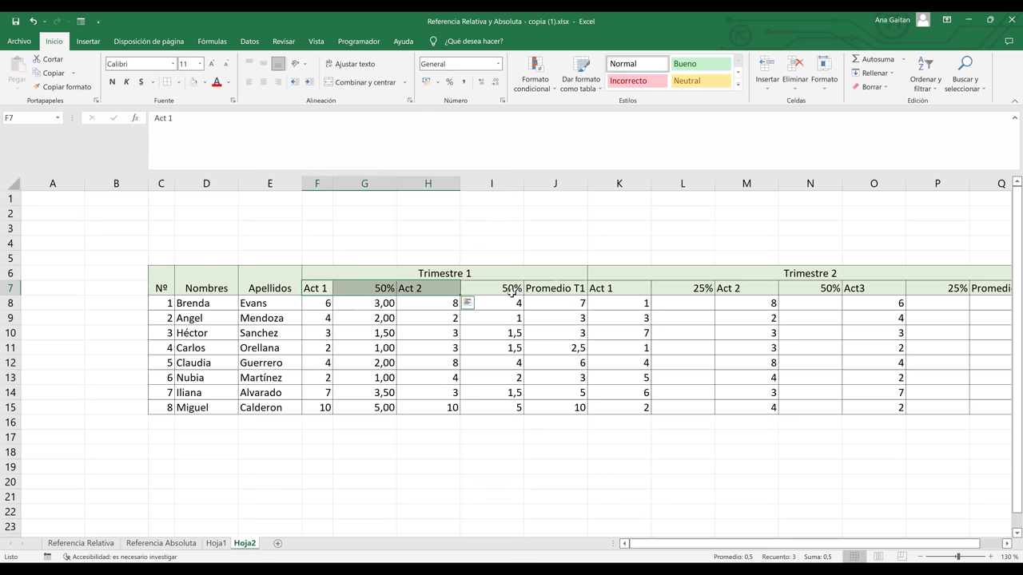
{"action": "left_click", "coordinate": [557, 304]}
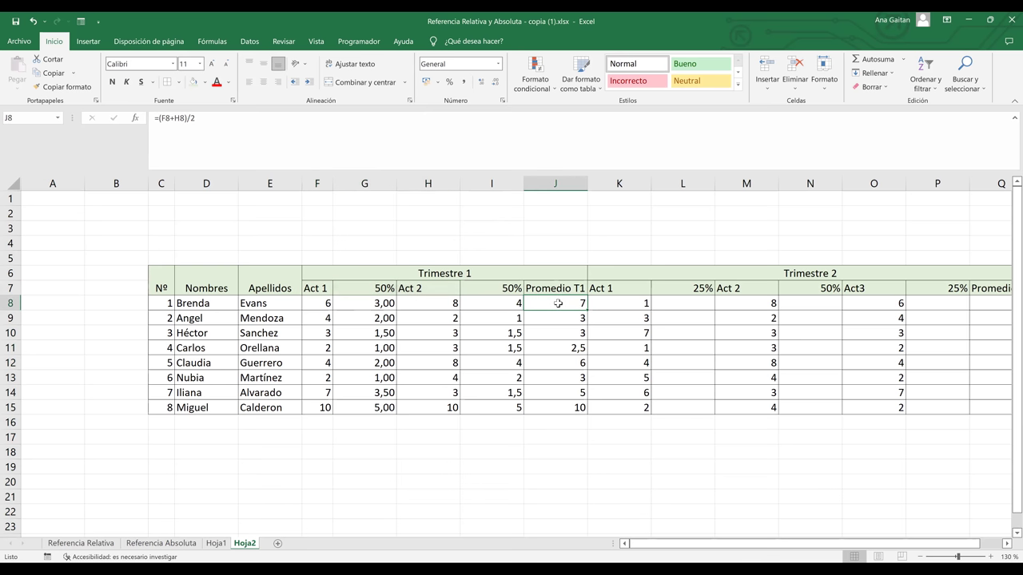
{"action": "key", "text": "BackSpace"}
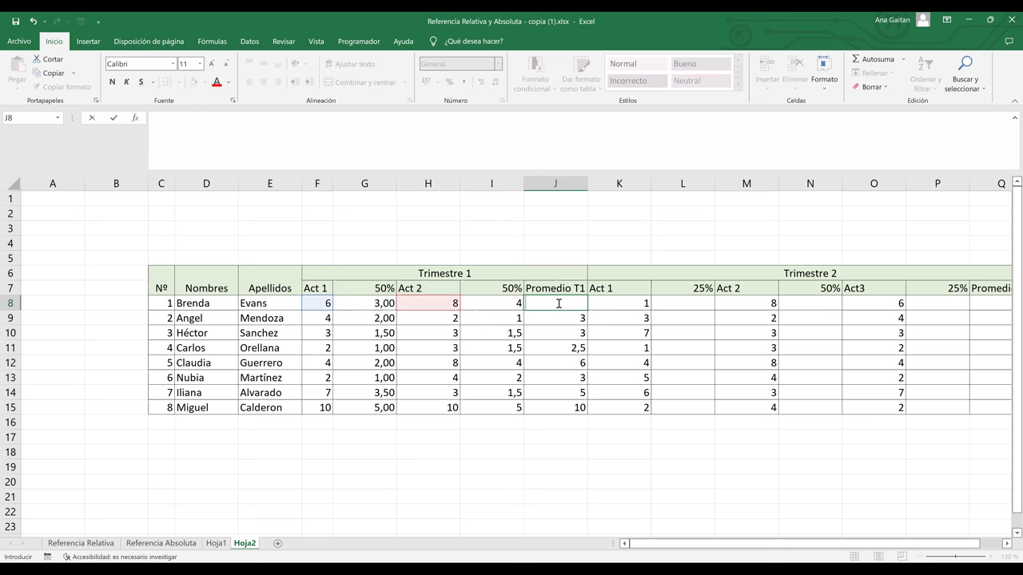
{"action": "type", "text": "="}
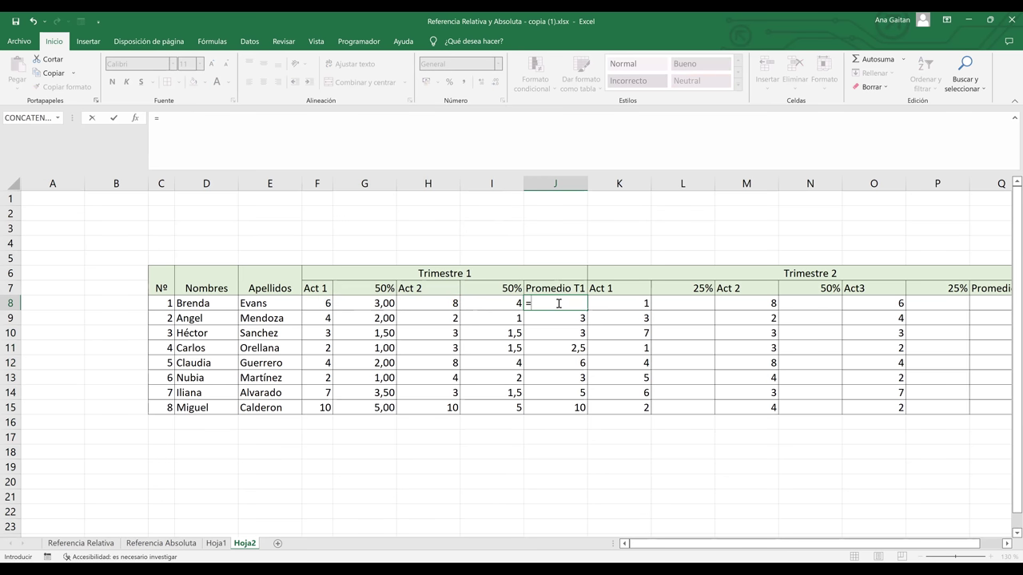
{"action": "type", "text": "suma"}
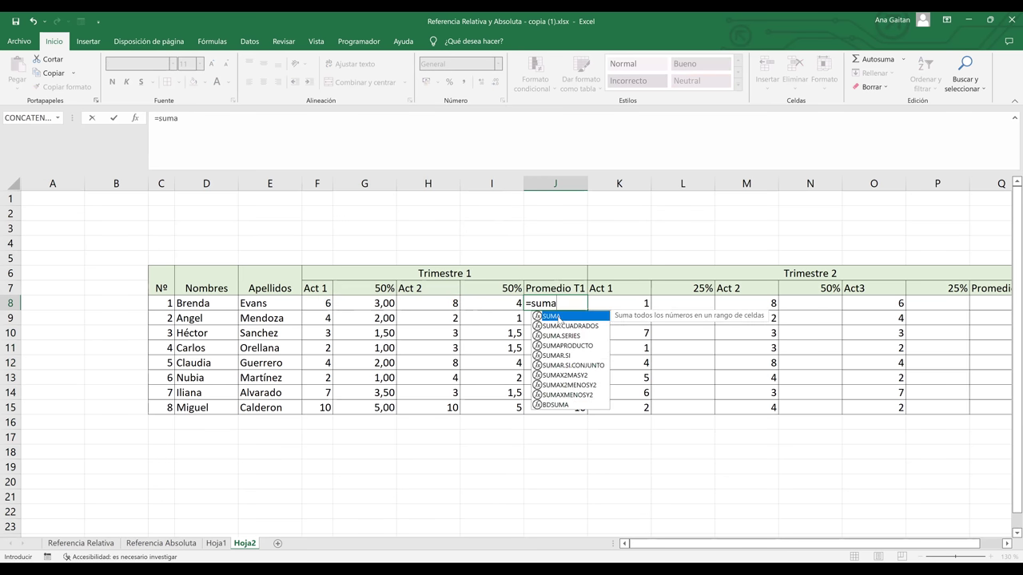
{"action": "key", "text": "Tab"}
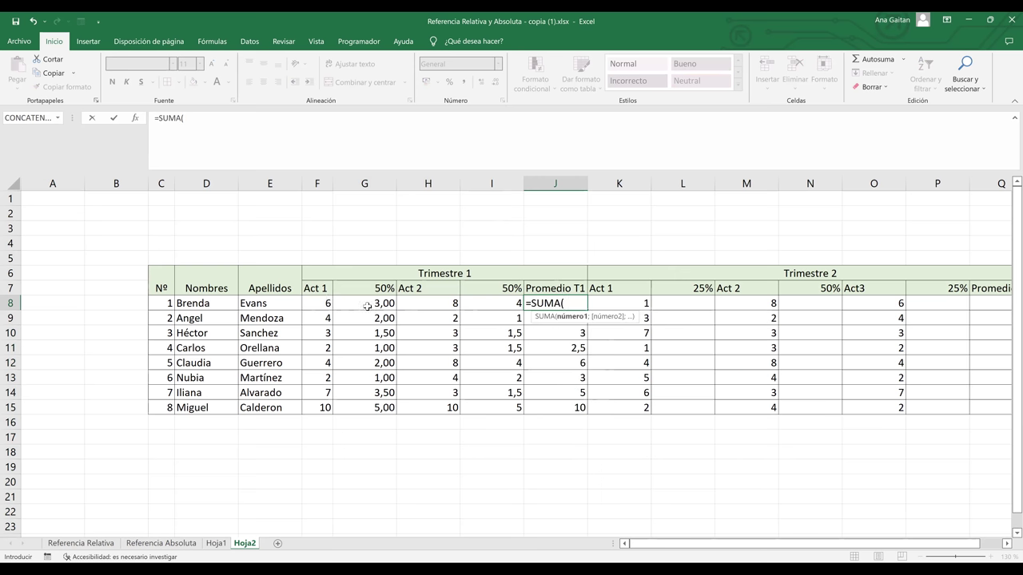
Complete =SUMA(G8;I8) in J8, giving 7,00, and fill it down to J15
{"action": "left_click", "coordinate": [367, 305]}
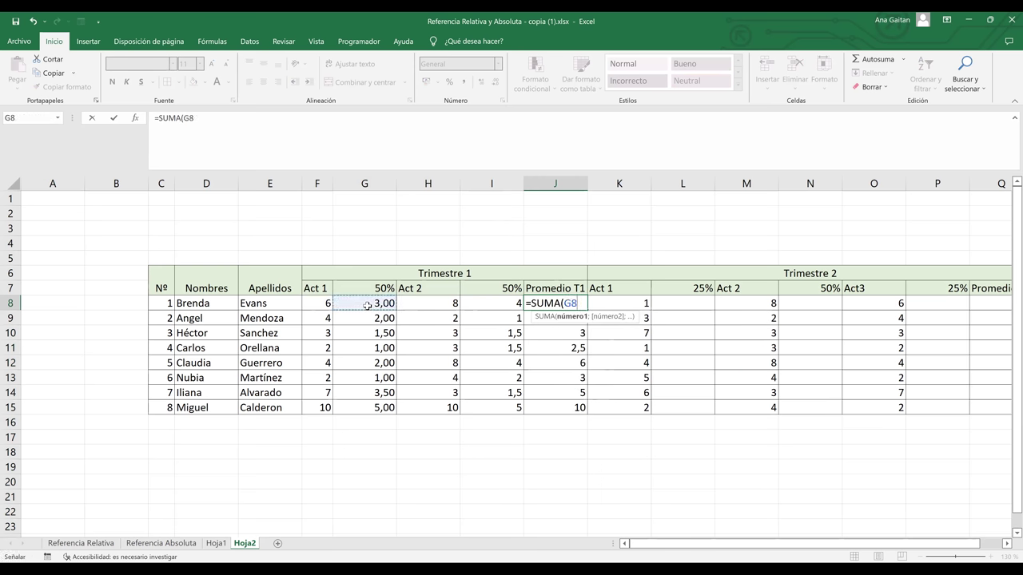
{"action": "type", "text": ";"}
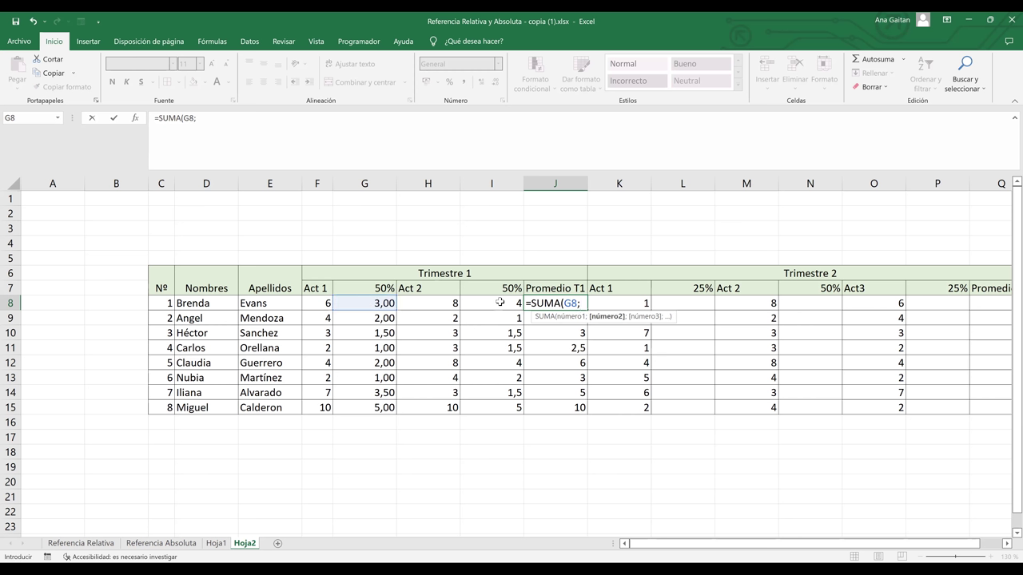
{"action": "left_click", "coordinate": [500, 302]}
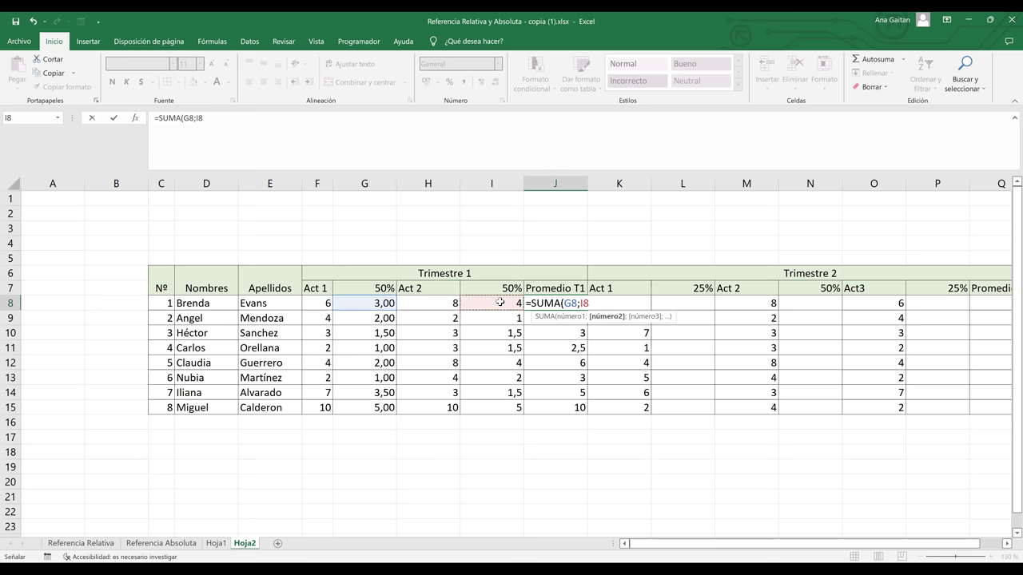
{"action": "type", "text": ")"}
{"action": "key", "text": "BackSpace"}
{"action": "type", "text": ")"}
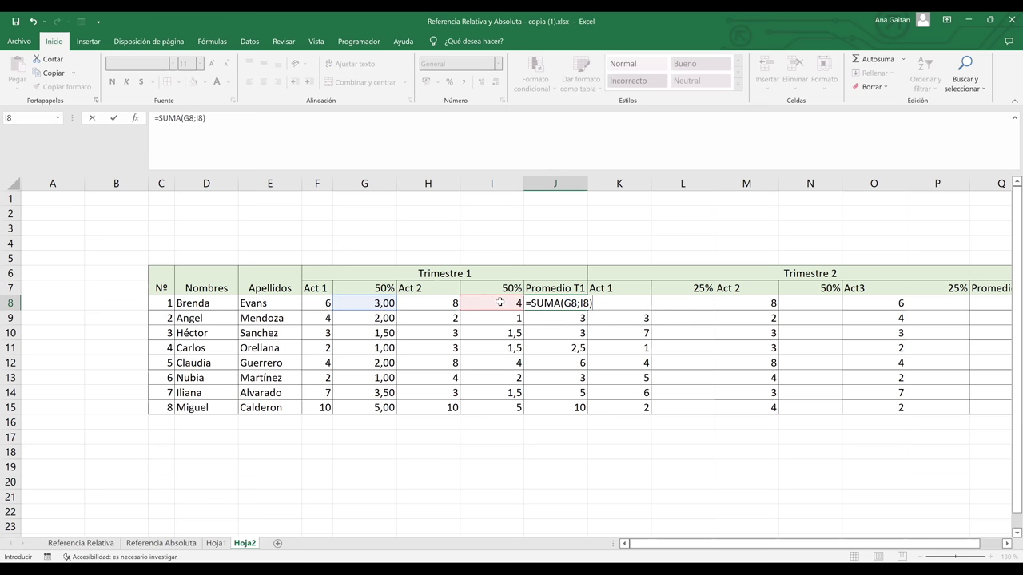
{"action": "key", "text": "ctrl+Return"}
{"action": "left_click_drag", "start_coordinate": [589, 306], "coordinate": [581, 411]}
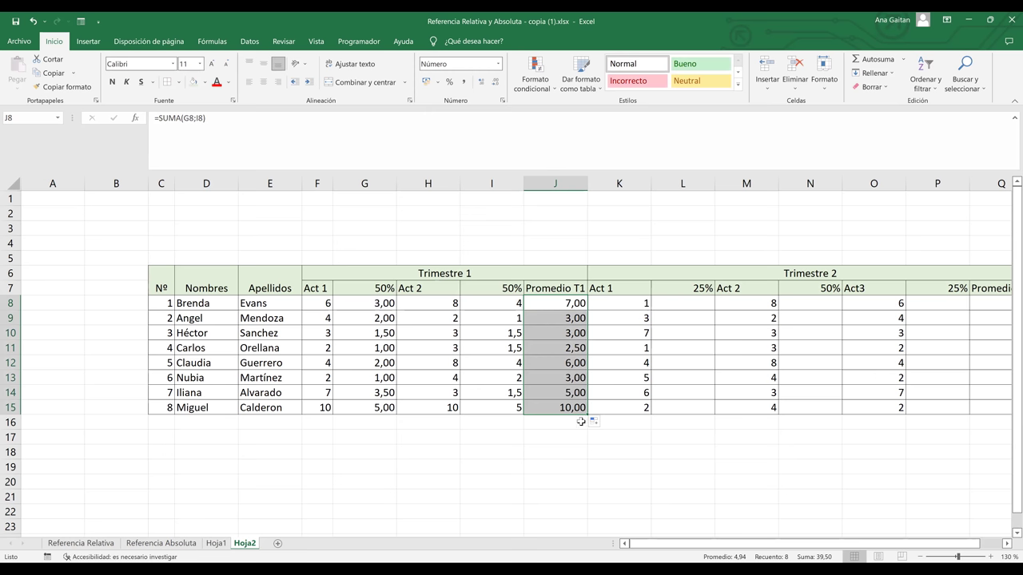
{"action": "left_click", "coordinate": [574, 449]}
{"action": "left_click", "coordinate": [567, 318]}
{"action": "left_click", "coordinate": [567, 348]}
{"action": "left_click", "coordinate": [567, 377]}
{"action": "left_click", "coordinate": [566, 406]}
{"action": "key", "text": "ctrl+z"}
{"action": "key", "text": "ctrl+z"}
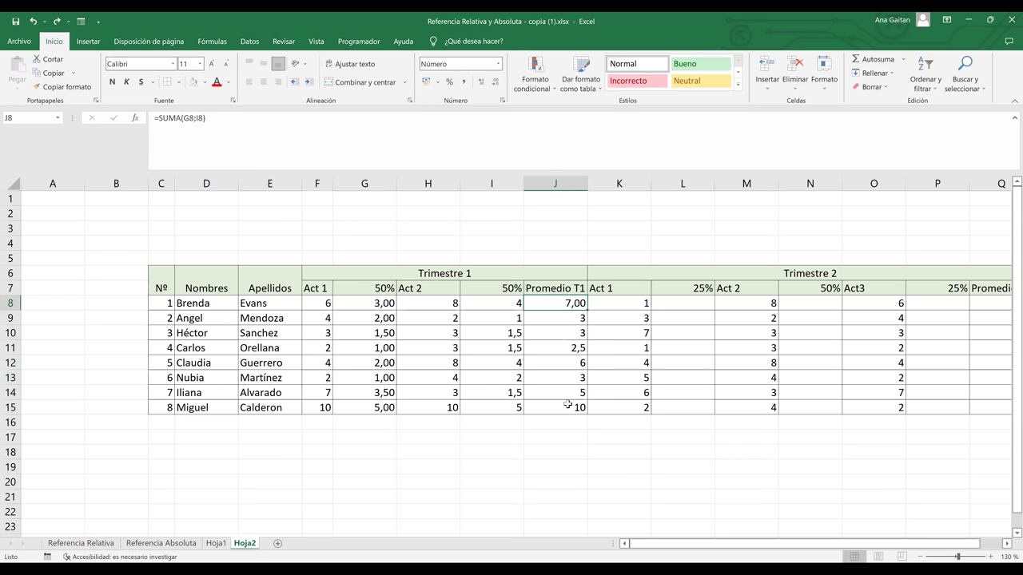
{"action": "key", "text": "ctrl+y"}
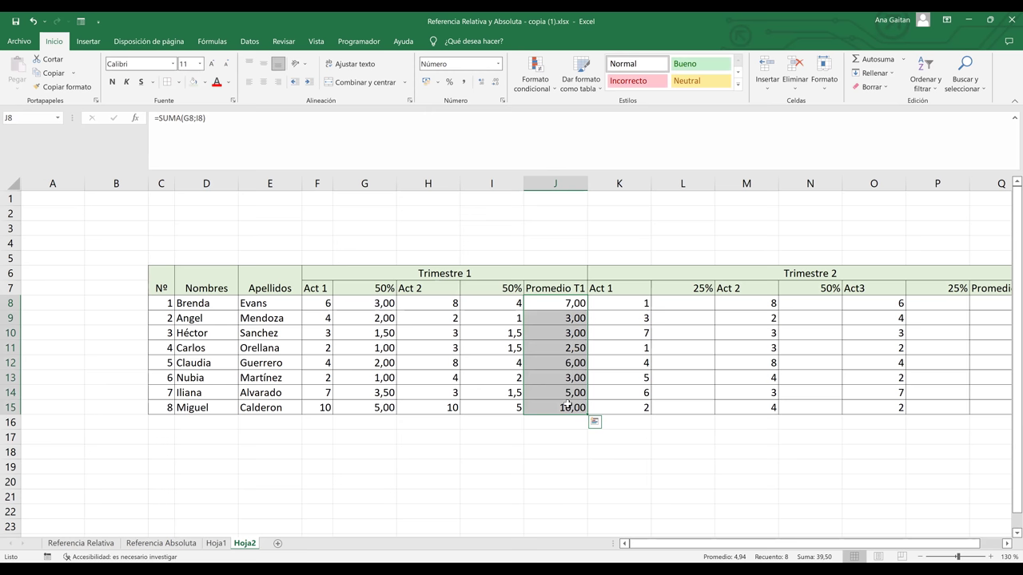
{"action": "key", "text": "ctrl+z"}
{"action": "key", "text": "ctrl+y"}
{"action": "left_click", "coordinate": [642, 381]}
{"action": "left_click", "coordinate": [564, 302]}
{"action": "double_click", "coordinate": [563, 305]}
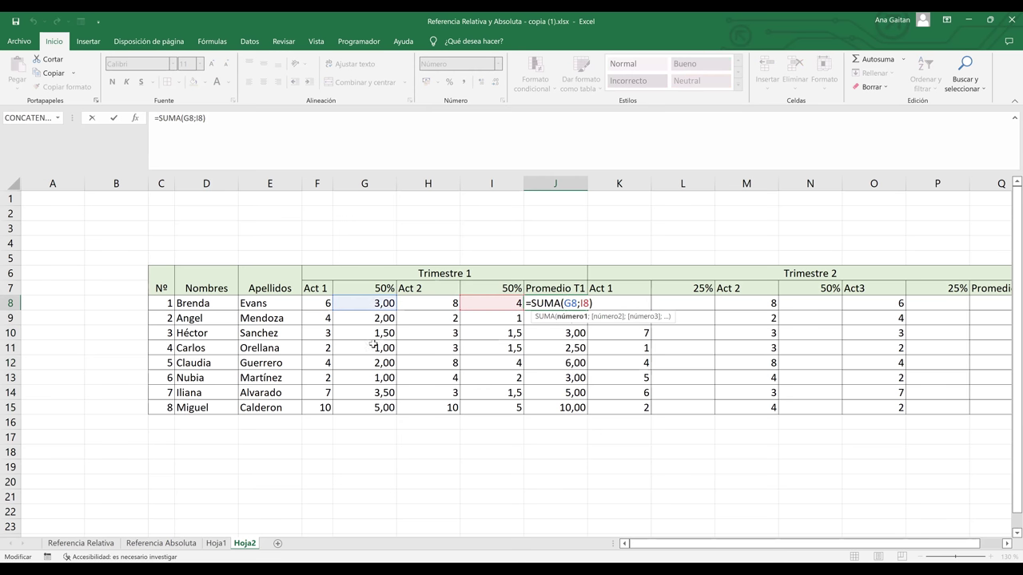
{"action": "key", "text": "Return"}
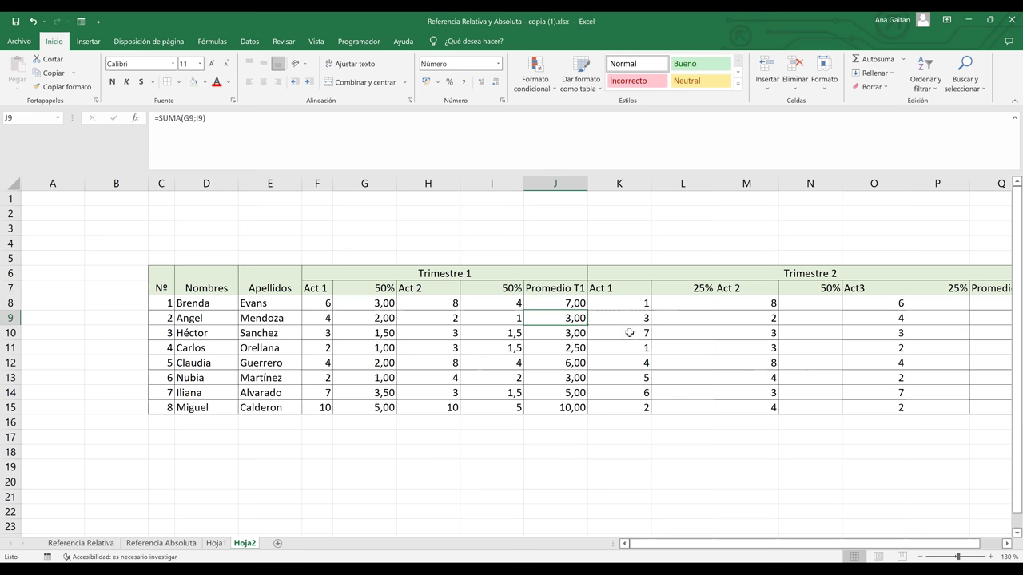
Enter =K8*$L$7 in L8 and fill it down to L15, giving 0,25 to 1,75
{"action": "left_click", "coordinate": [679, 302]}
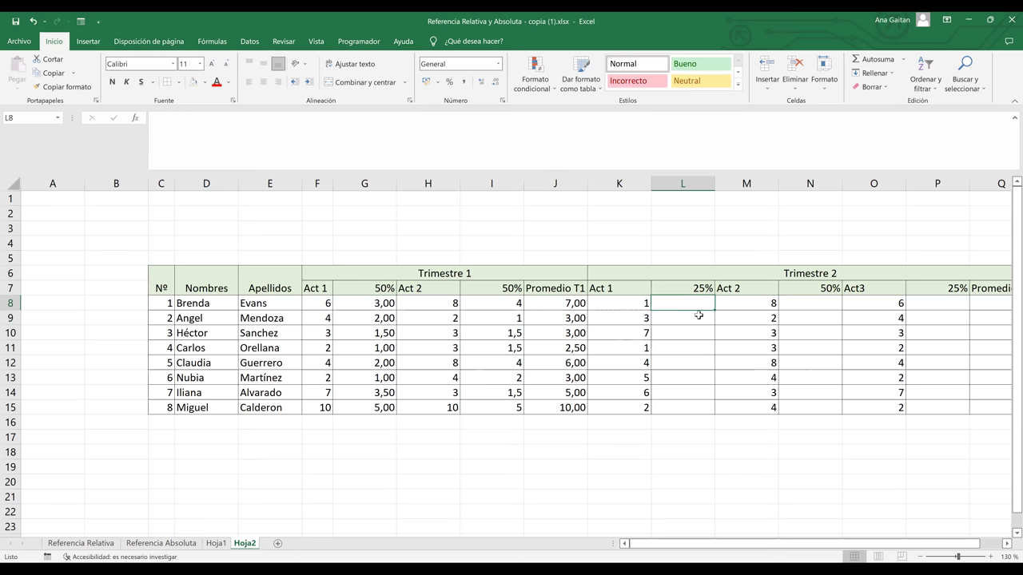
{"action": "type", "text": "="}
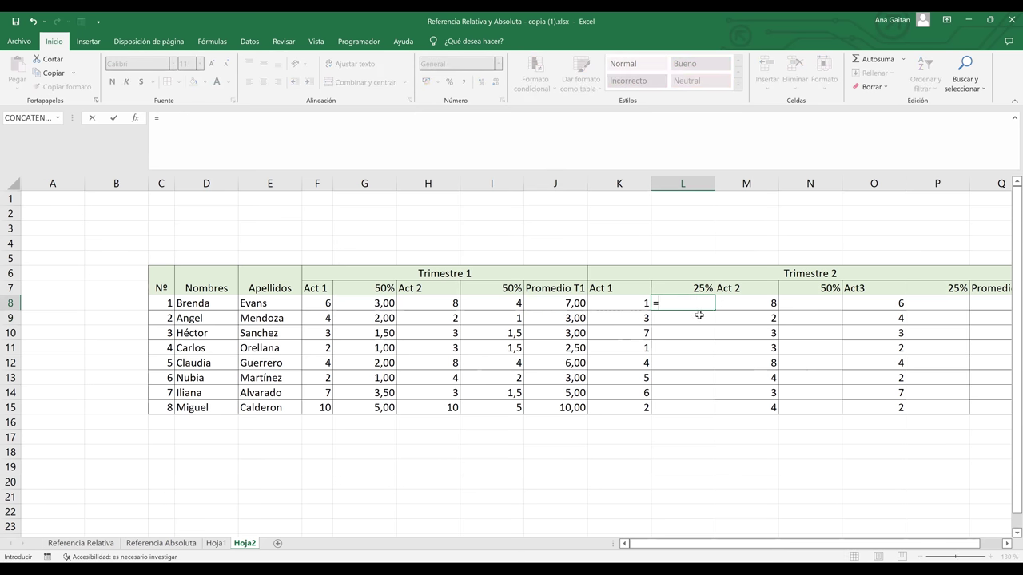
{"action": "left_click", "coordinate": [637, 304]}
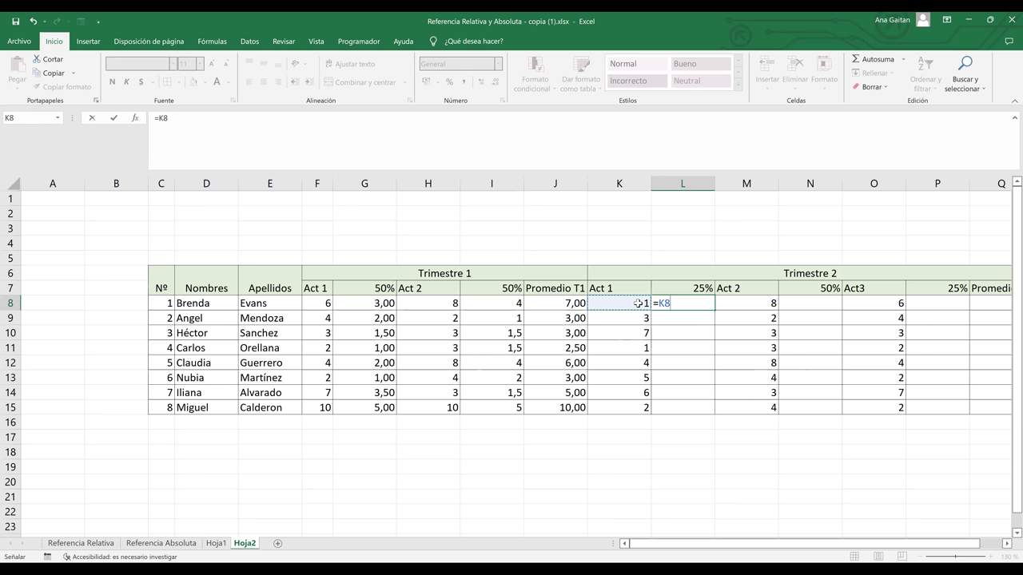
{"action": "type", "text": "*"}
{"action": "left_click", "coordinate": [694, 282]}
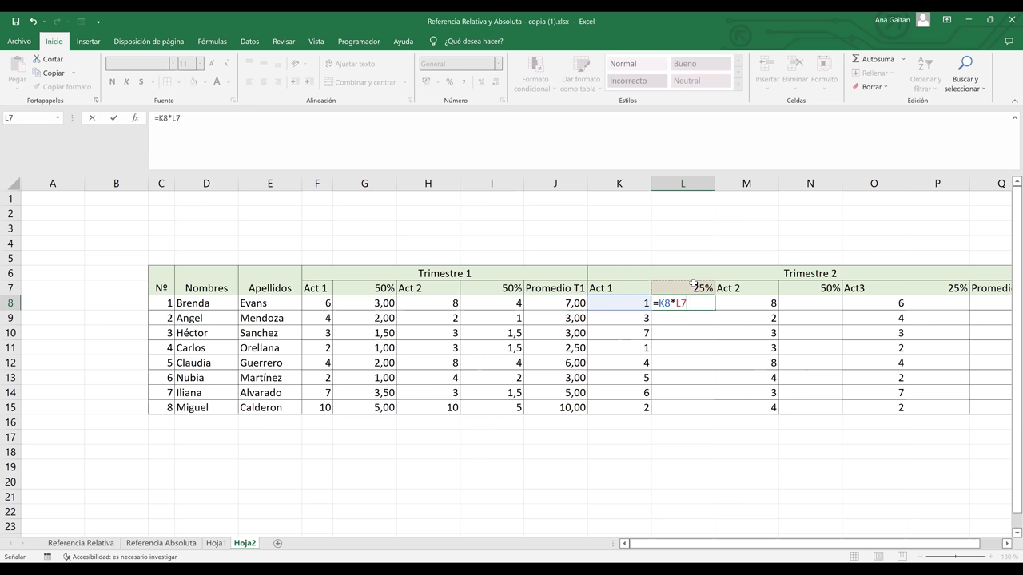
{"action": "key", "text": "F4"}
{"action": "key", "text": "Return"}
{"action": "left_click", "coordinate": [706, 303]}
{"action": "left_click_drag", "start_coordinate": [715, 312], "coordinate": [696, 414]}
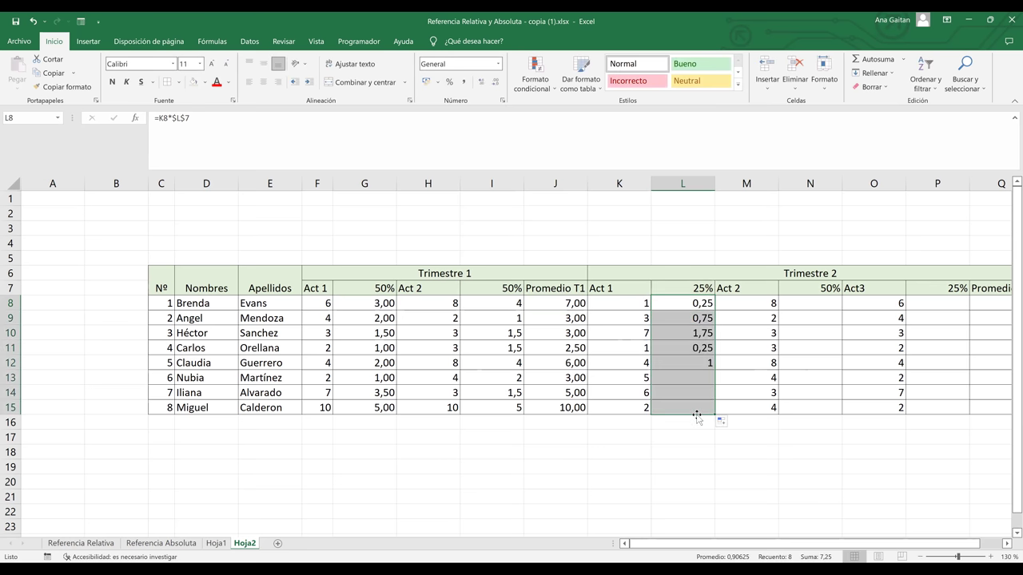
{"action": "left_click", "coordinate": [809, 302]}
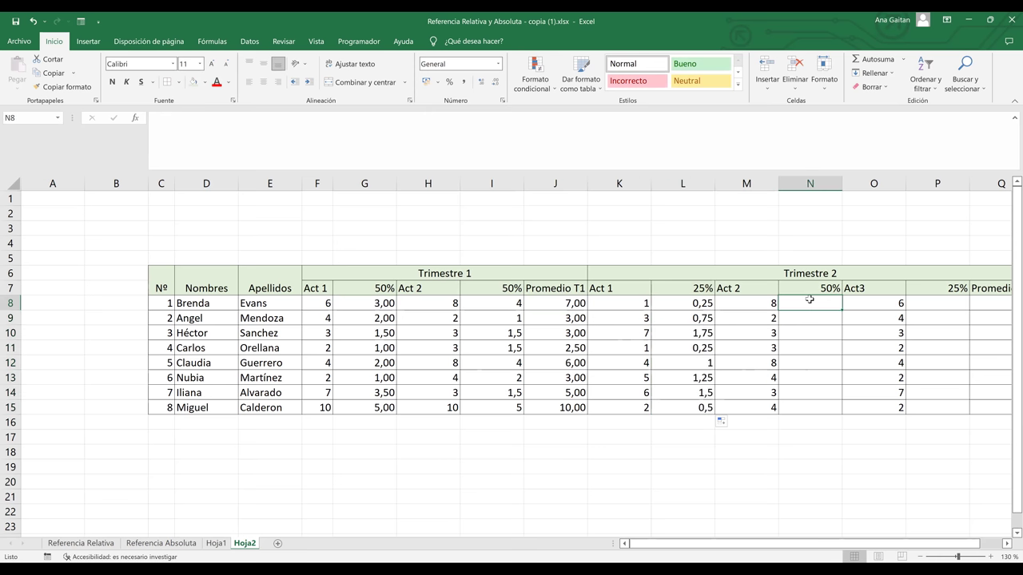
Enter =M8*$N$7 in N8 to weight the Act 2 score by 50%
{"action": "type", "text": "="}
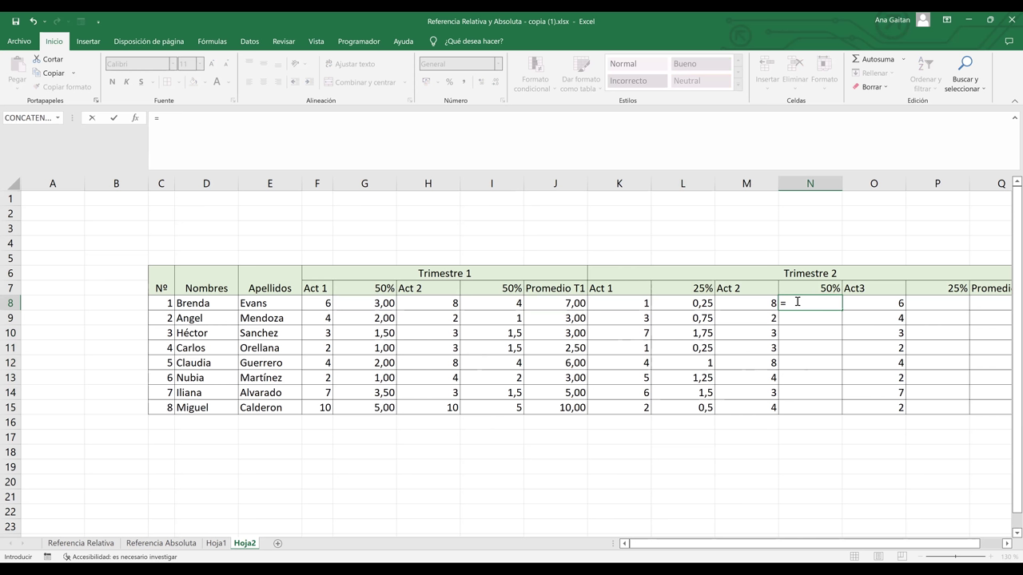
{"action": "left_click", "coordinate": [749, 303]}
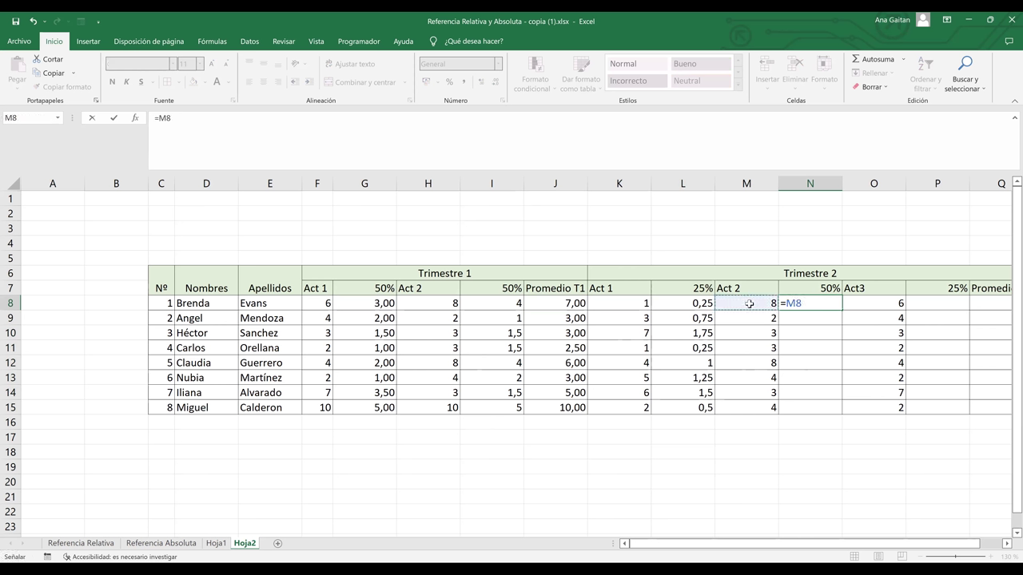
{"action": "type", "text": "*"}
{"action": "left_click", "coordinate": [814, 290]}
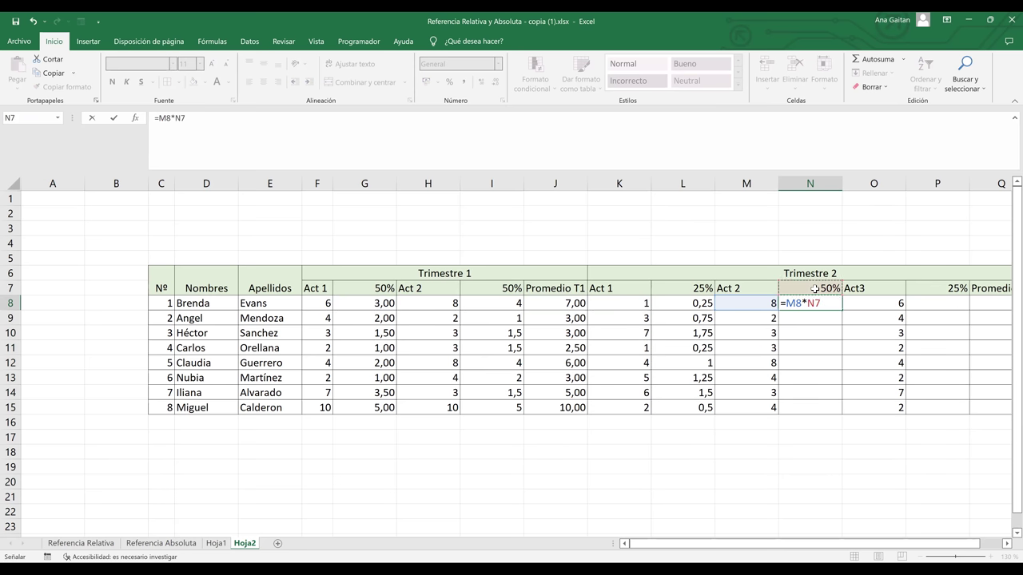
{"action": "key", "text": "F4"}
{"action": "key", "text": "Return"}
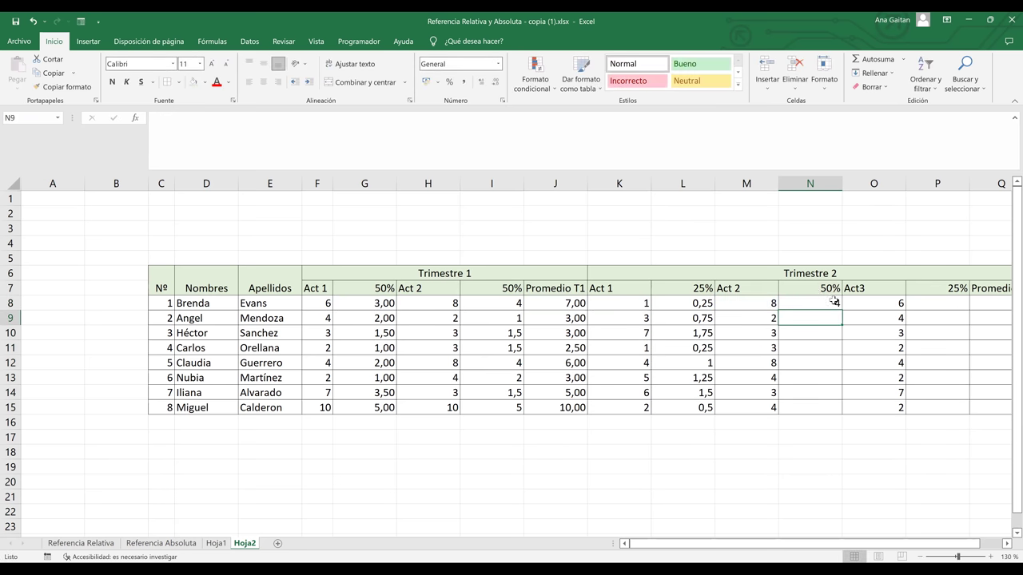
Copy the N8 weighted formula down through N15
{"action": "left_click", "coordinate": [838, 308]}
{"action": "left_click_drag", "start_coordinate": [842, 310], "coordinate": [831, 410]}
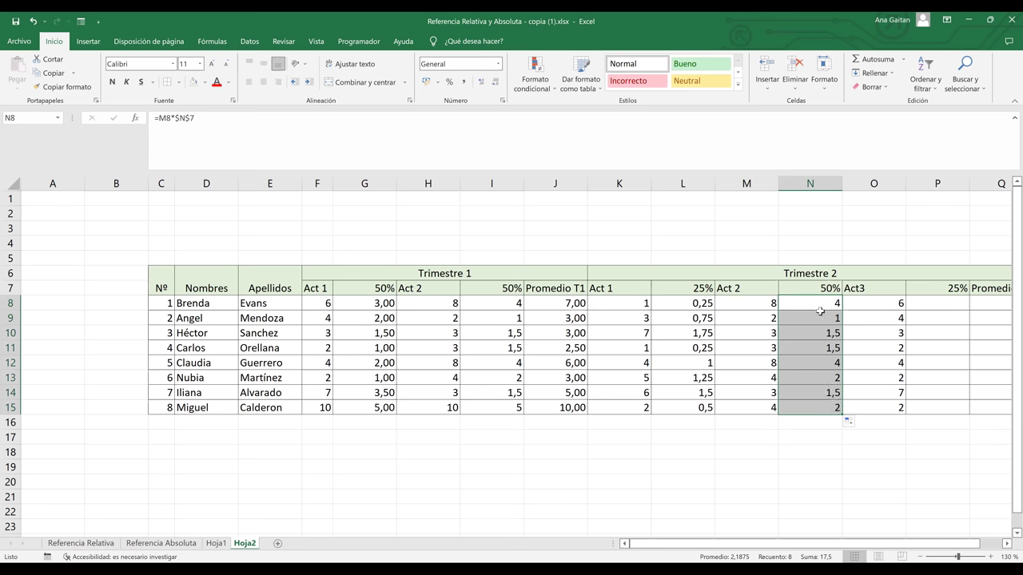
{"action": "left_click", "coordinate": [943, 304]}
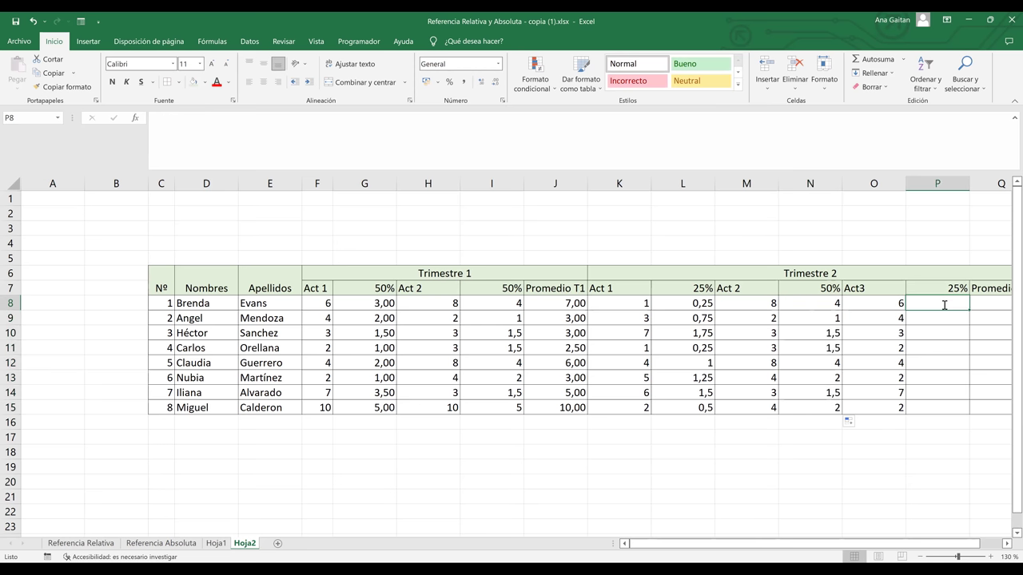
Enter =O8*$P$7 in P8 to weight the Act3 score by 25%
{"action": "type", "text": "="}
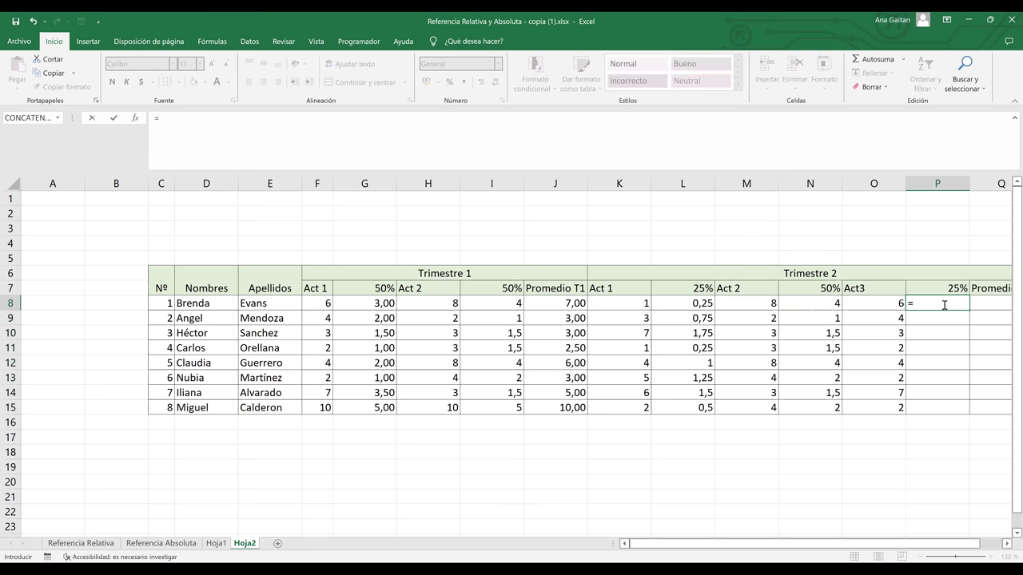
{"action": "left_click", "coordinate": [882, 305]}
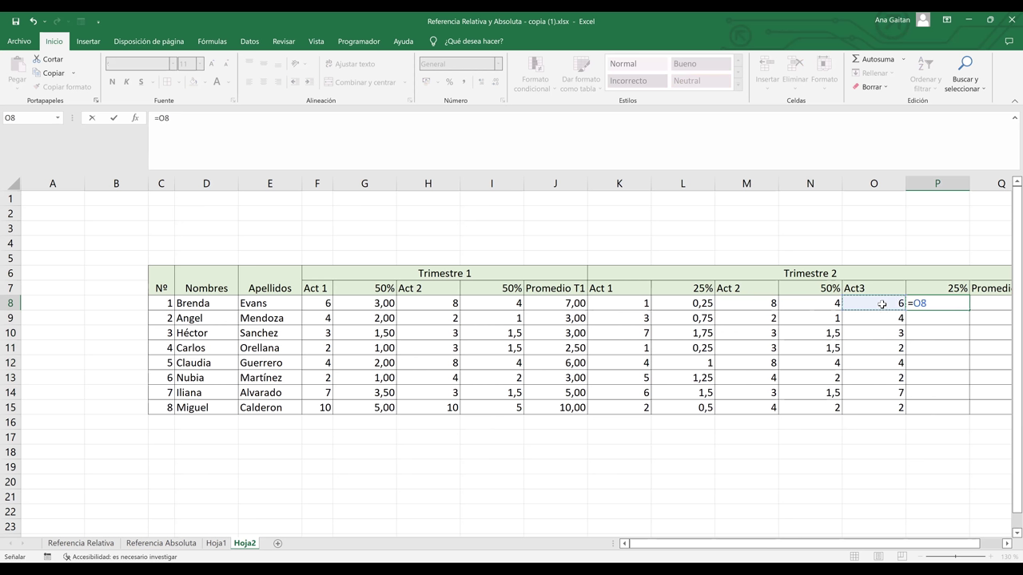
{"action": "type", "text": "*"}
{"action": "left_click", "coordinate": [935, 286]}
{"action": "key", "text": "F4"}
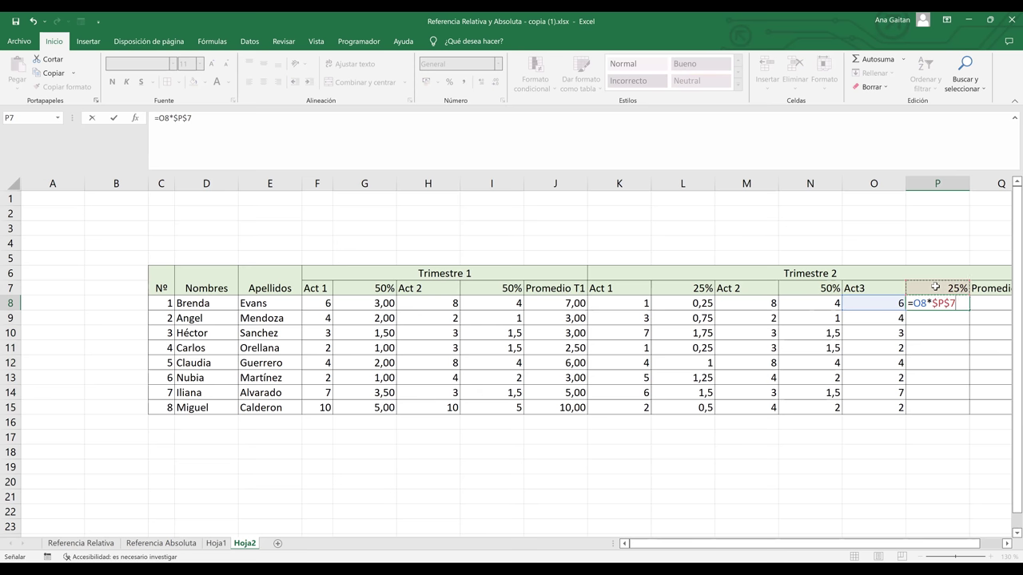
{"action": "key", "text": "Return"}
Copy the P8 formula down to P15 and scroll Promedio T2 into view
{"action": "left_click", "coordinate": [961, 306]}
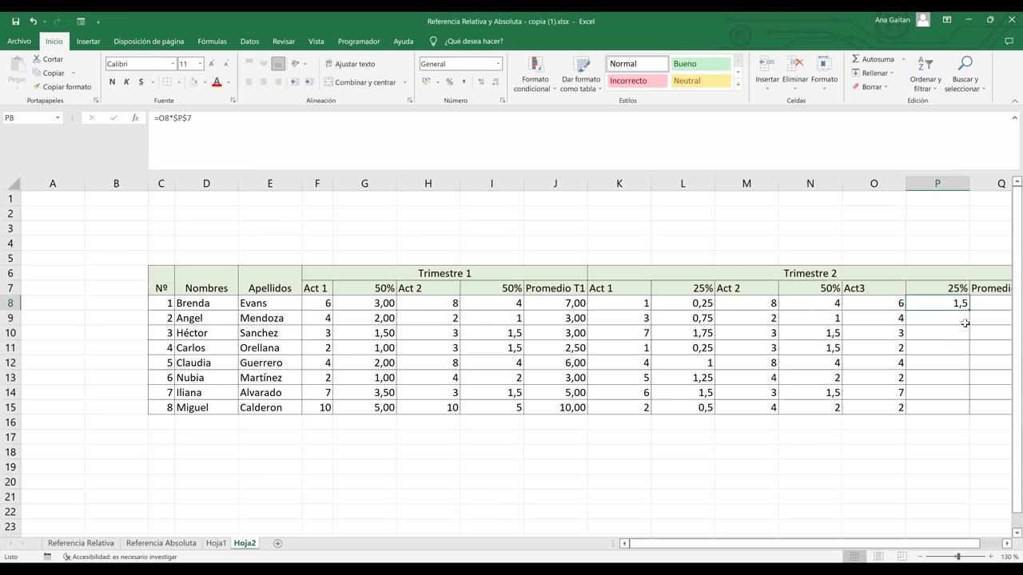
{"action": "left_click_drag", "start_coordinate": [966, 335], "coordinate": [959, 410]}
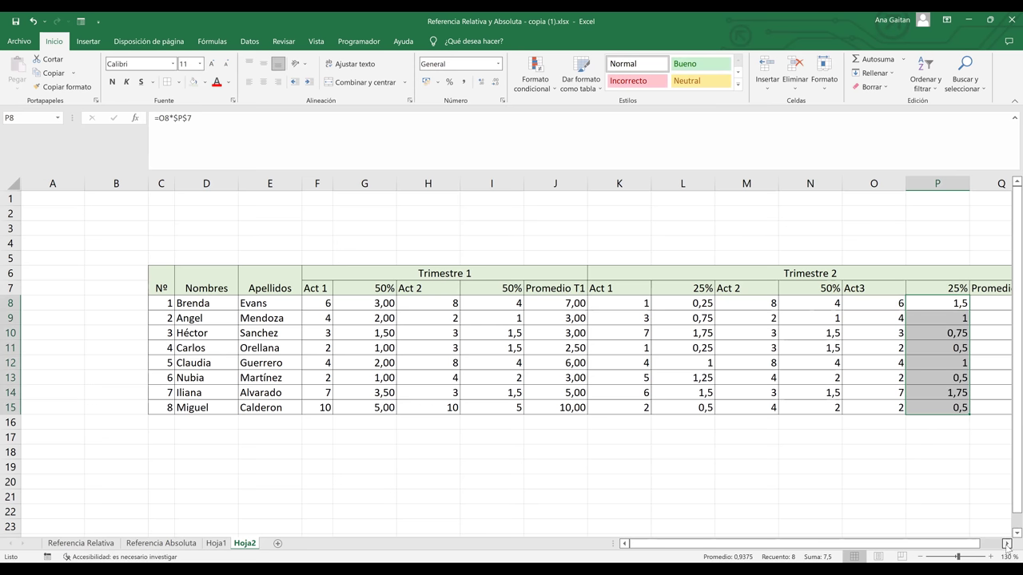
{"action": "left_click", "coordinate": [1007, 544]}
{"action": "left_click", "coordinate": [1007, 543]}
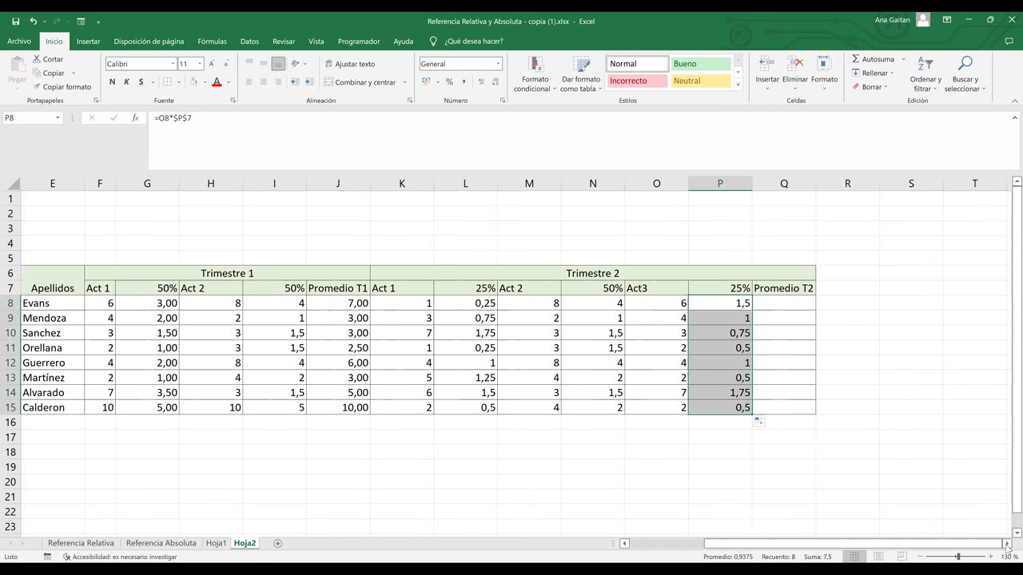
Enter =SUMA(L8;N8;P8) in Q8 for the first student's Promedio T2
{"action": "left_click", "coordinate": [789, 304]}
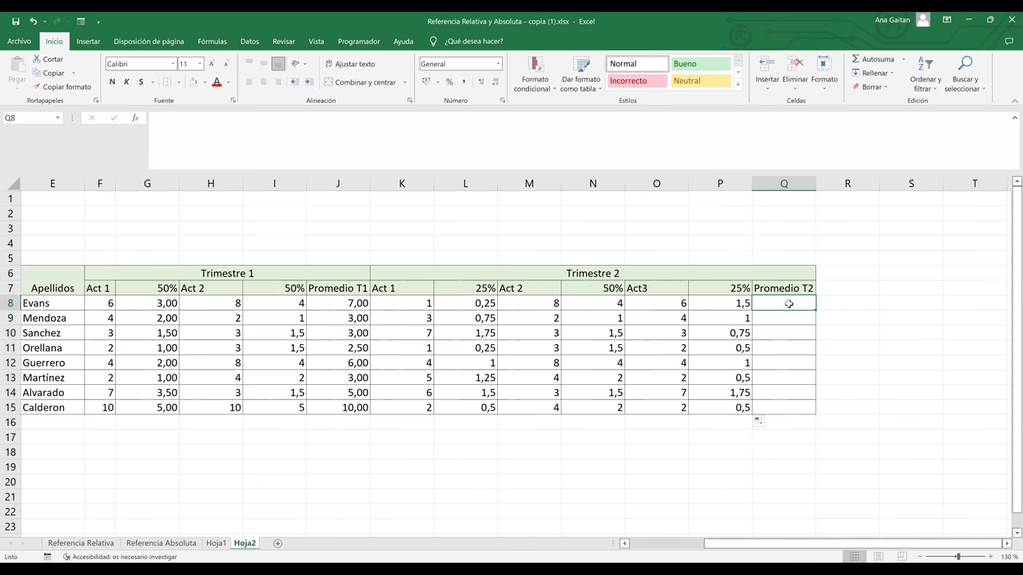
{"action": "type", "text": "="}
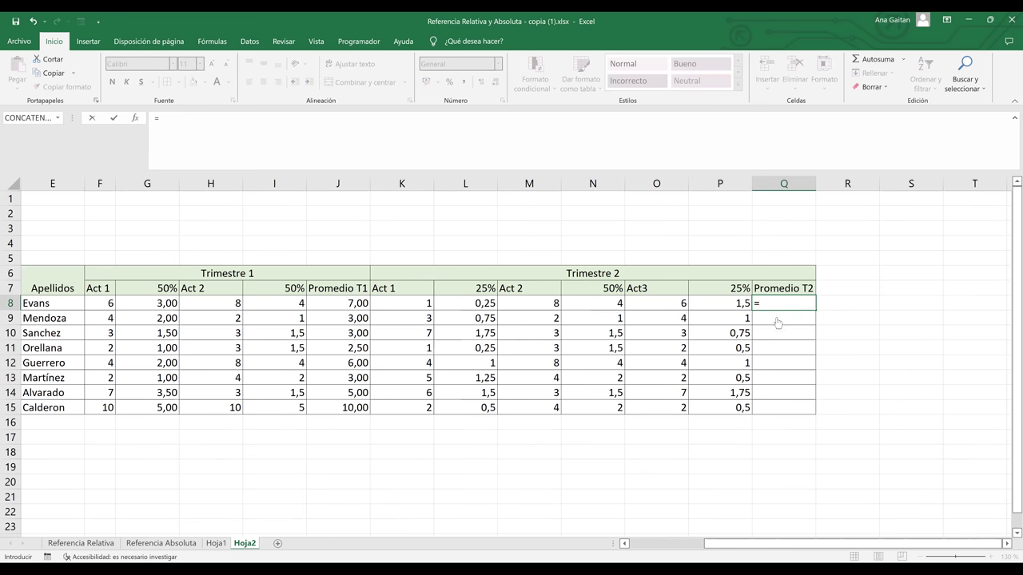
{"action": "type", "text": "SUMA("}
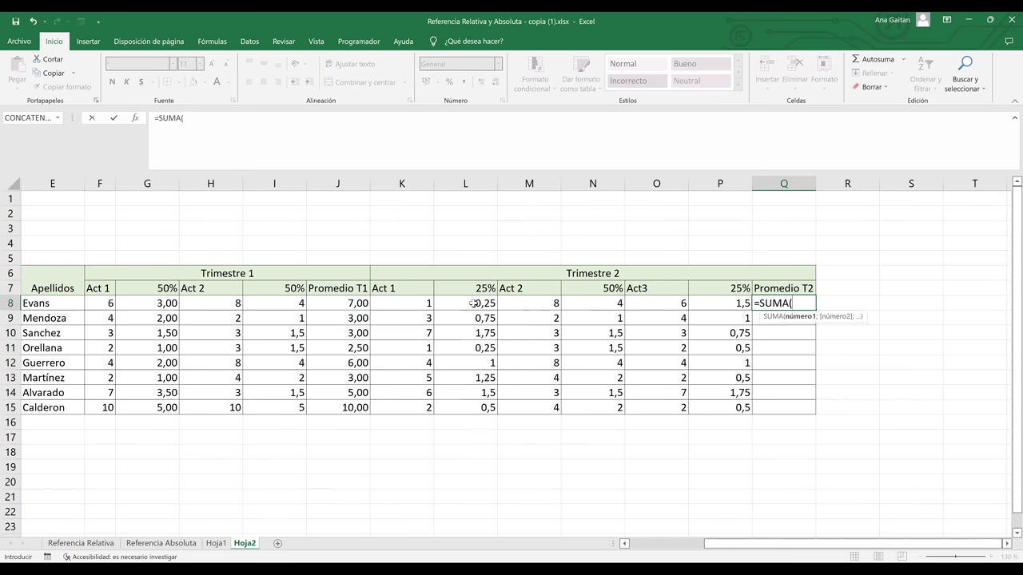
{"action": "left_click", "coordinate": [473, 303]}
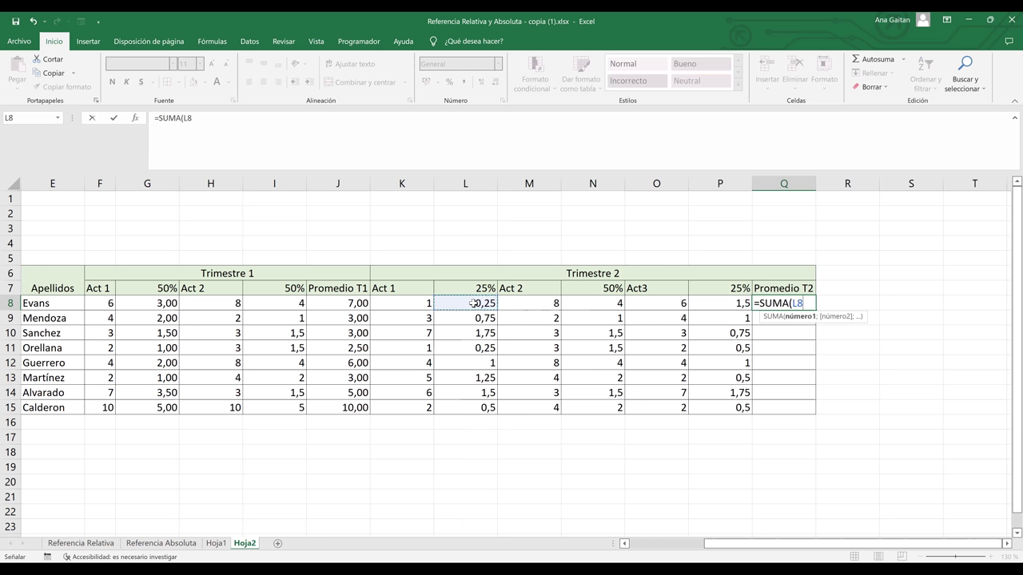
{"action": "type", "text": ";"}
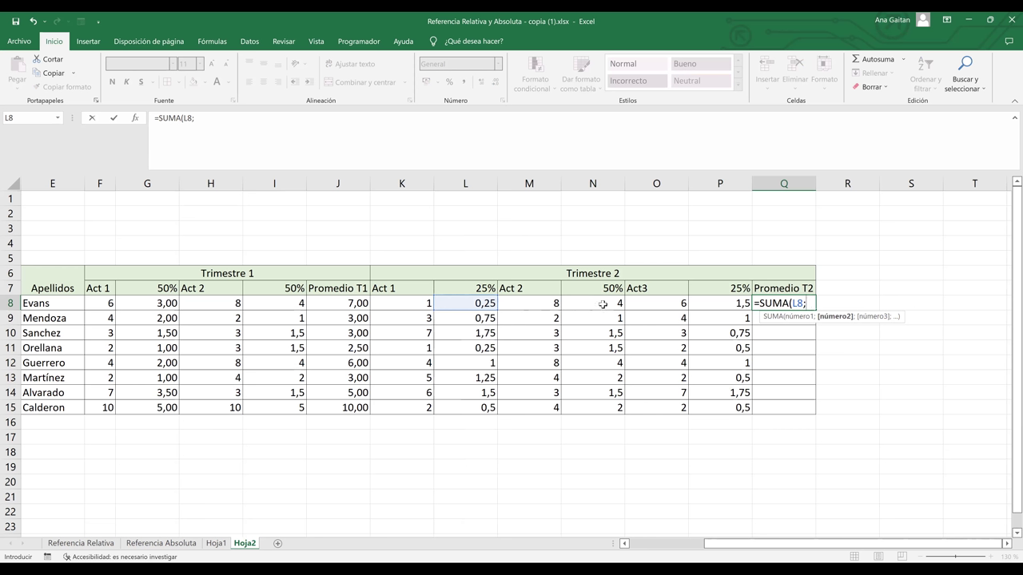
{"action": "left_click", "coordinate": [603, 304]}
{"action": "type", "text": ";"}
{"action": "left_click", "coordinate": [726, 305]}
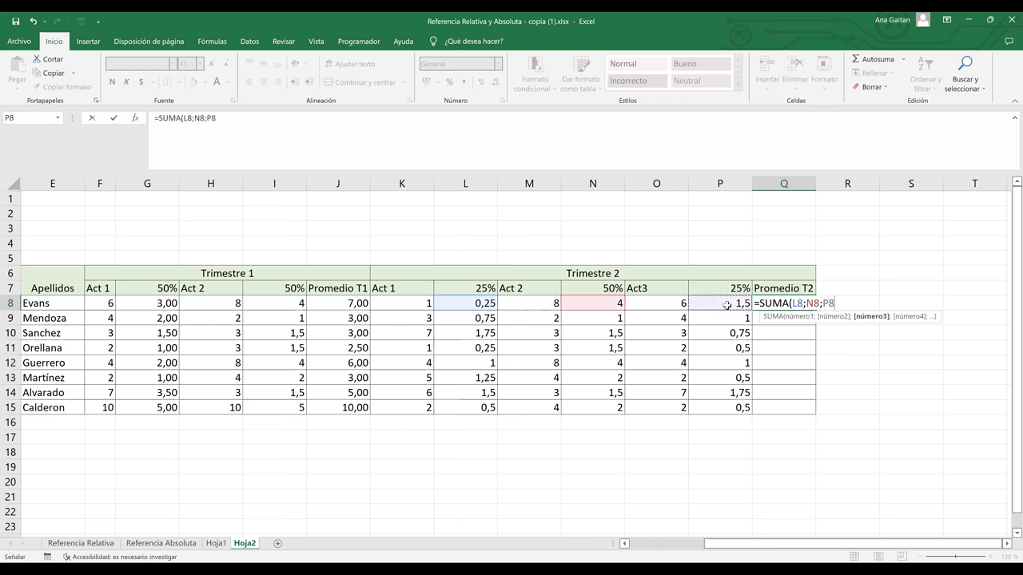
{"action": "type", "text": ";"}
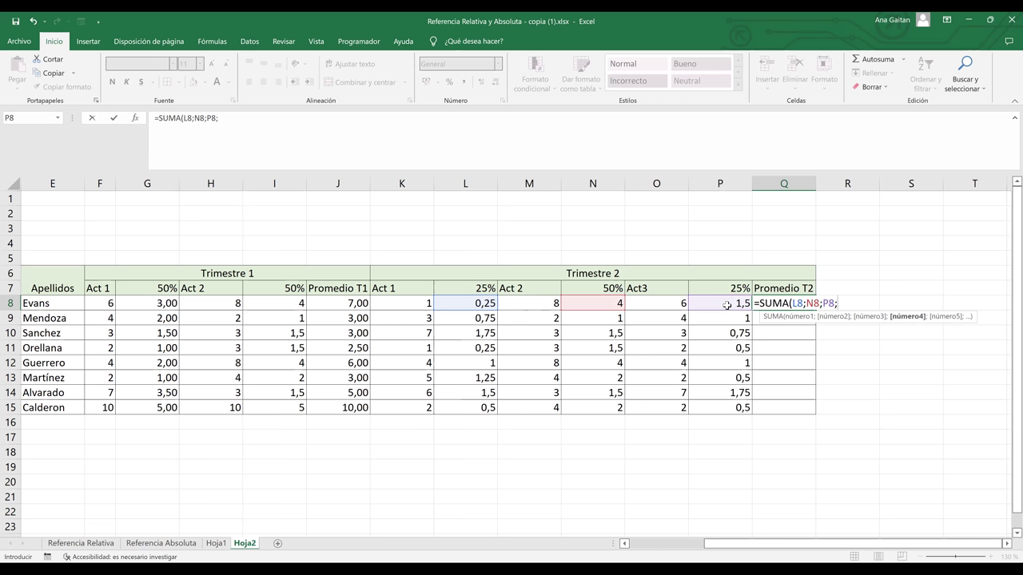
{"action": "key", "text": "BackSpace"}
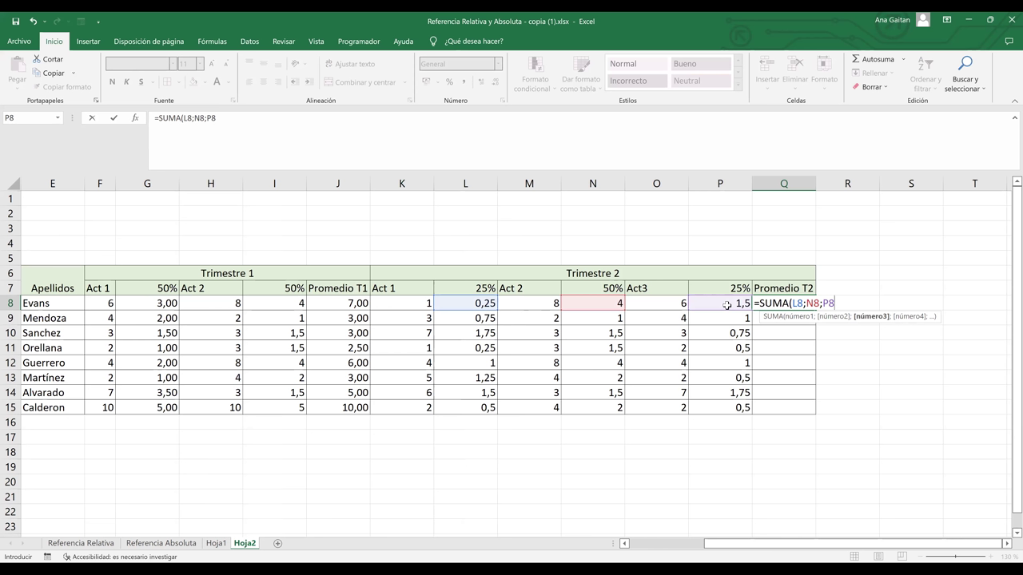
{"action": "type", "text": ")"}
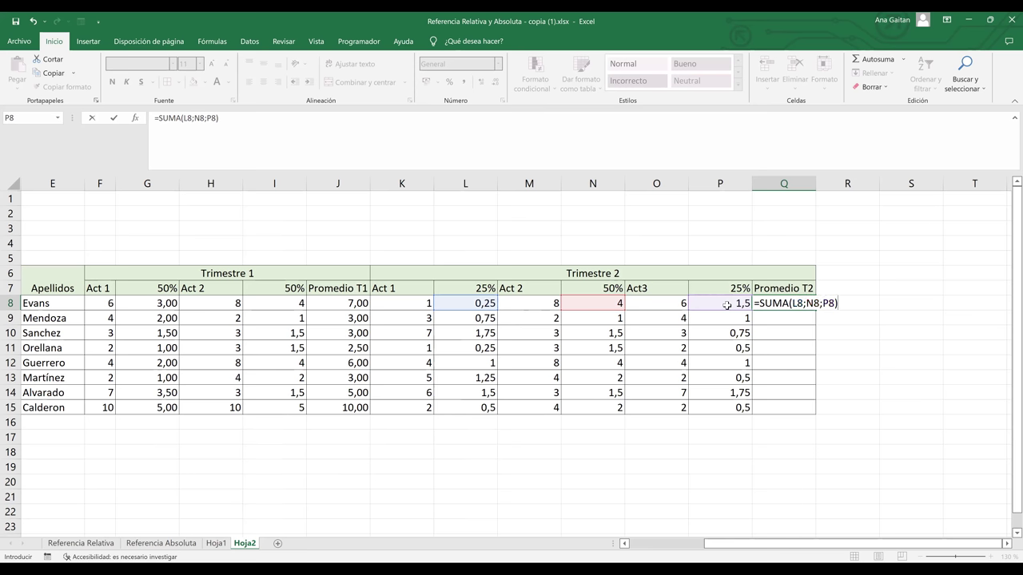
{"action": "key", "text": "Return"}
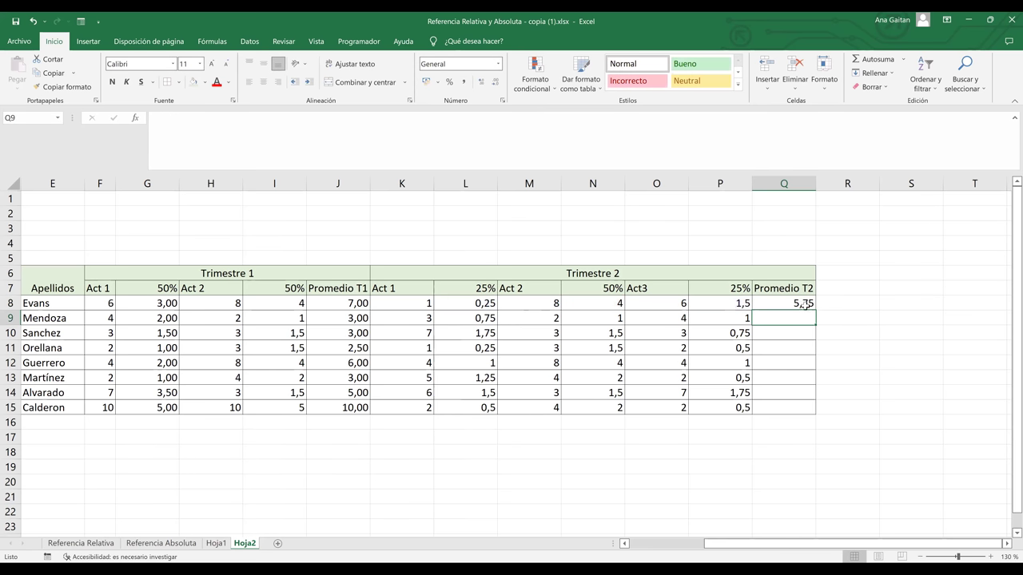
Copy the Q8 average formula down through Q15
{"action": "left_click", "coordinate": [809, 307]}
{"action": "left_click_drag", "start_coordinate": [814, 310], "coordinate": [801, 409]}
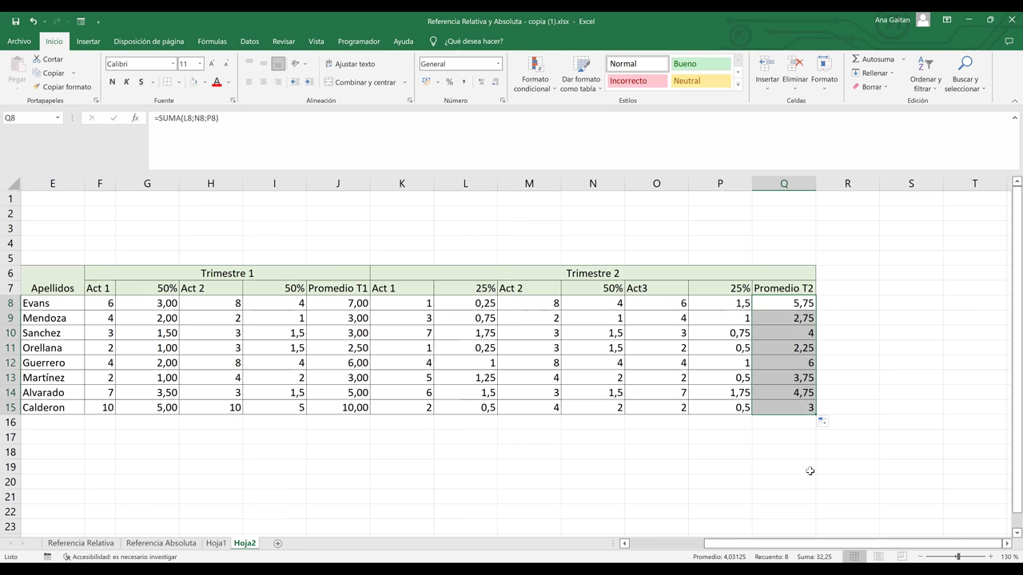
{"action": "left_click", "coordinate": [808, 469]}
{"action": "left_click_drag", "start_coordinate": [846, 545], "coordinate": [498, 406]}
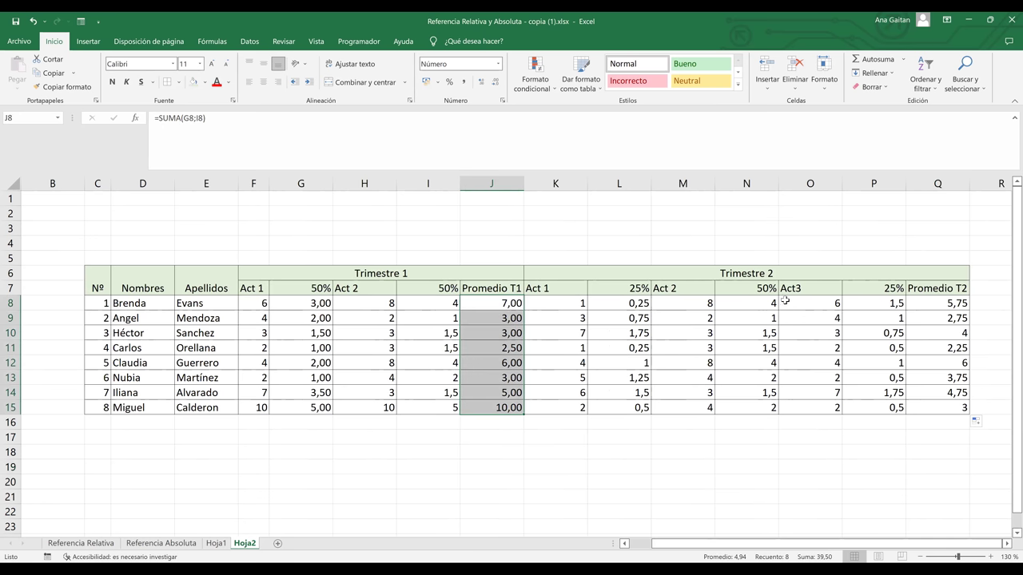
Add the Promedio T2 cells Q8:Q15 to the light green shading of Promedio T1
{"action": "left_click_drag", "start_coordinate": [946, 303], "coordinate": [944, 407], "text": "ctrl"}
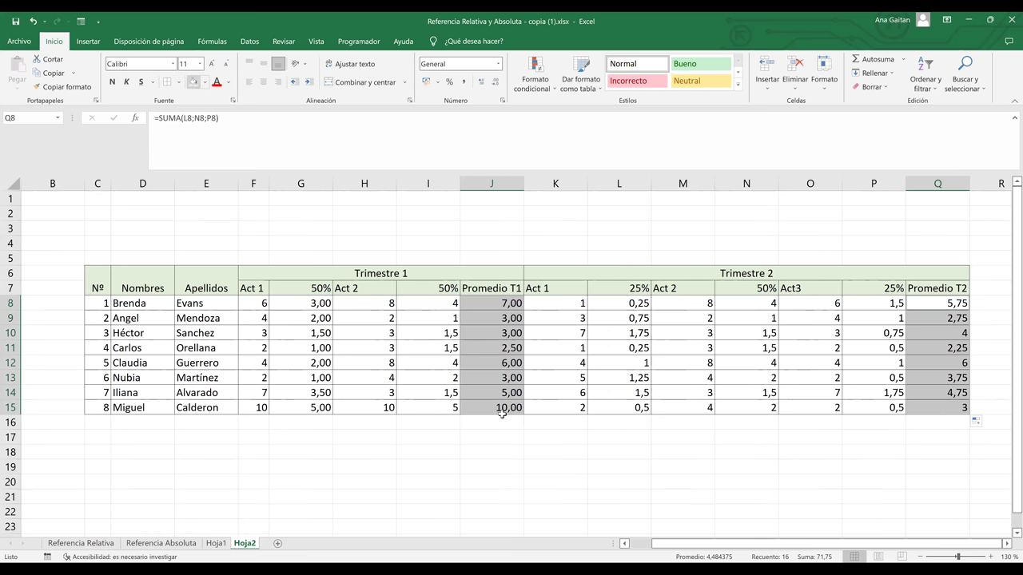
{"action": "left_click", "coordinate": [586, 430]}
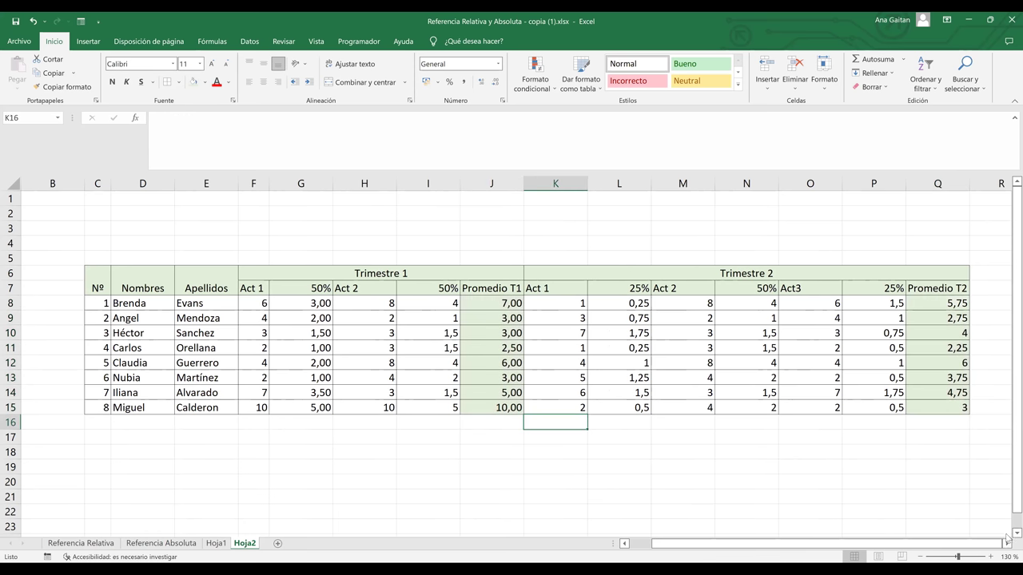
{"action": "scroll", "coordinate": [1007, 538], "scroll_direction": "down", "scroll_amount": 1}
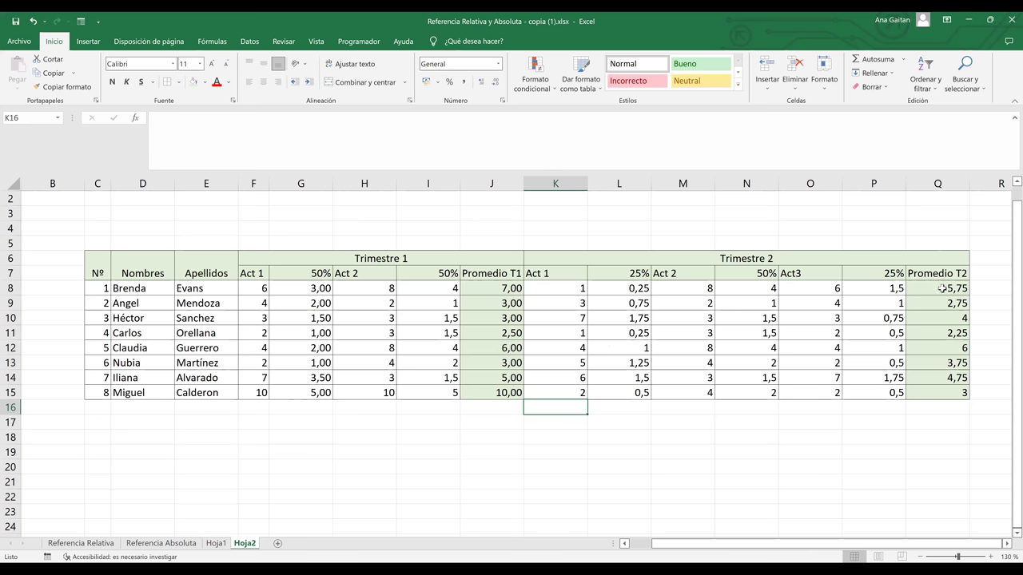
Check the Act3 and Promedio T2 values in rows 8 and 10, undoing the last change
{"action": "left_click", "coordinate": [937, 273]}
{"action": "left_click", "coordinate": [810, 318]}
{"action": "left_click", "coordinate": [937, 318]}
{"action": "left_click", "coordinate": [853, 318]}
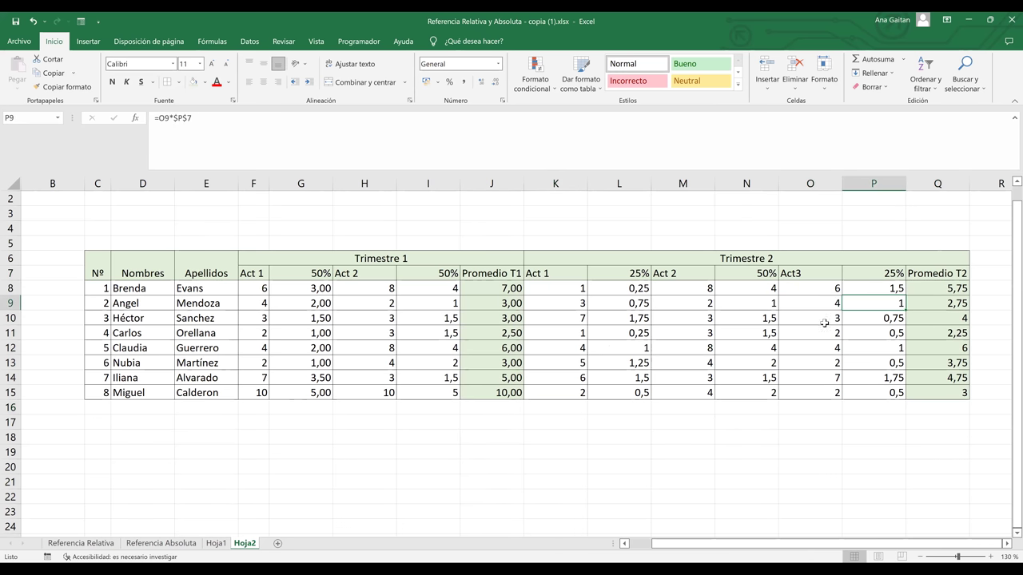
{"action": "left_click", "coordinate": [825, 321]}
{"action": "left_click", "coordinate": [813, 287]}
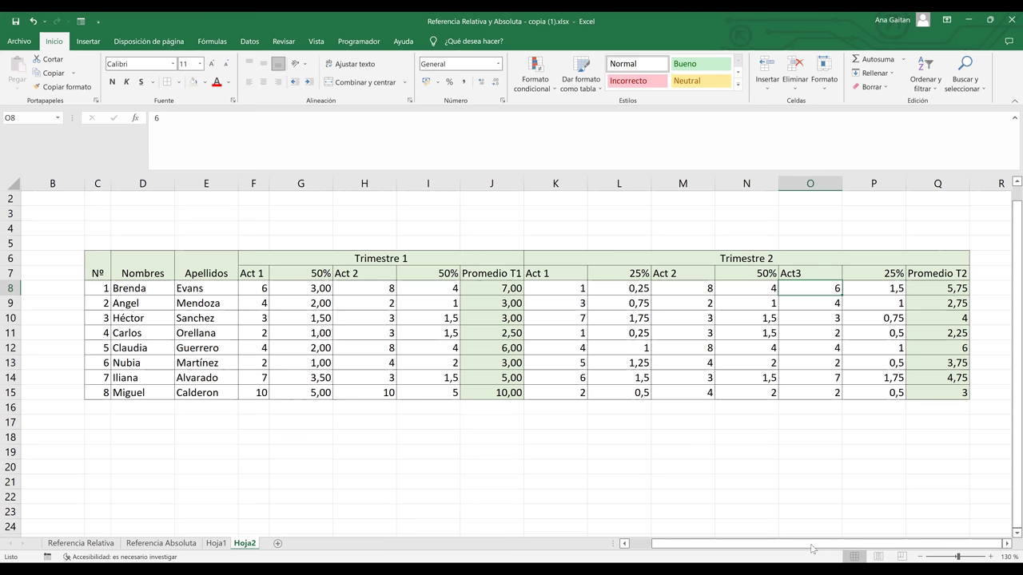
{"action": "key", "text": "ctrl+z"}
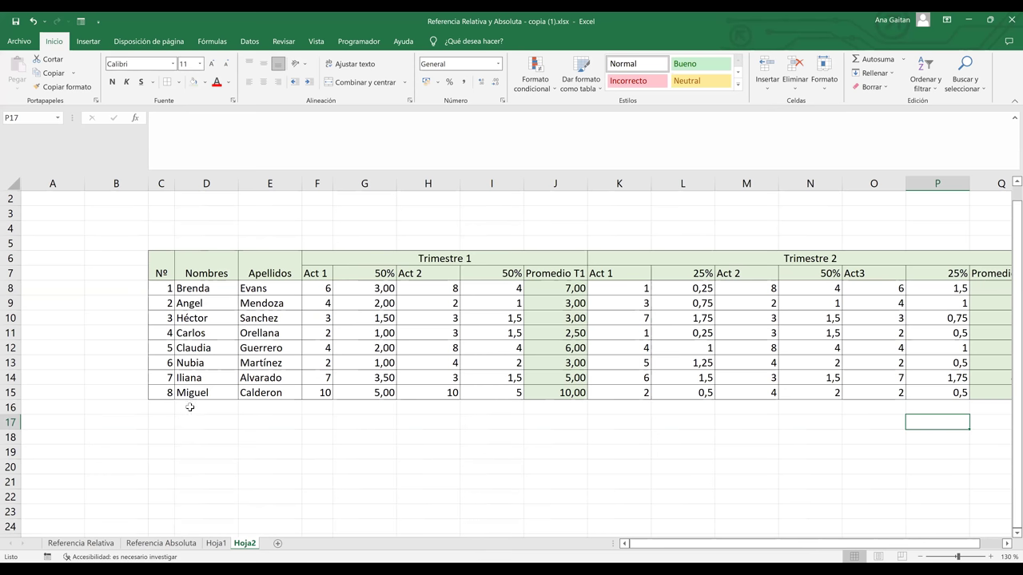
Start an 'Aprobados' label in D20, then cancel it
{"action": "left_click", "coordinate": [190, 407]}
{"action": "left_click", "coordinate": [186, 465]}
{"action": "type", "text": "A"}
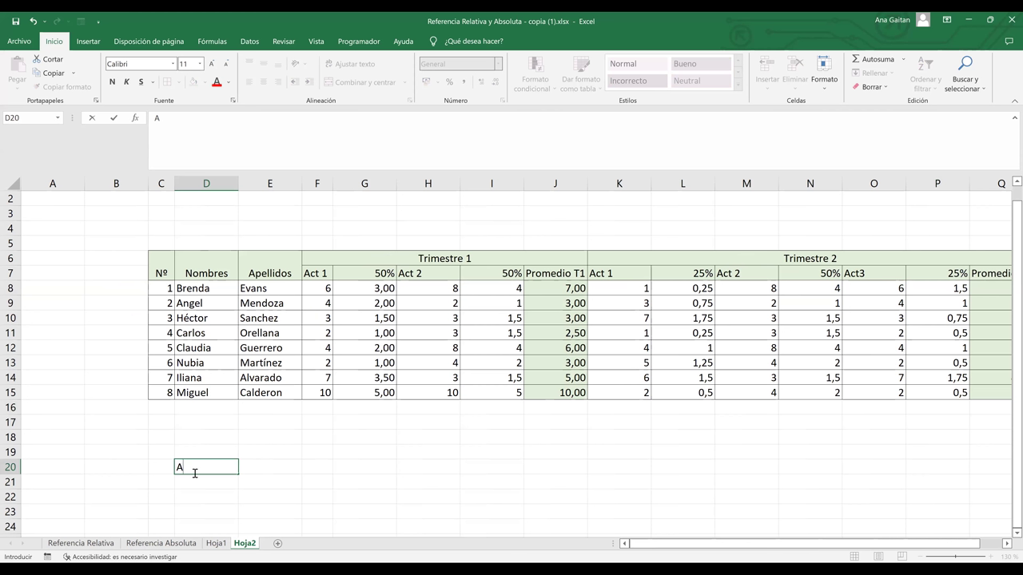
{"action": "type", "text": "probados"}
{"action": "key", "text": "BackSpace"}
{"action": "key", "text": "Escape"}
Merge D16:E16 and label it 'Aprobados Trimestre 1'
{"action": "left_click", "coordinate": [225, 407]}
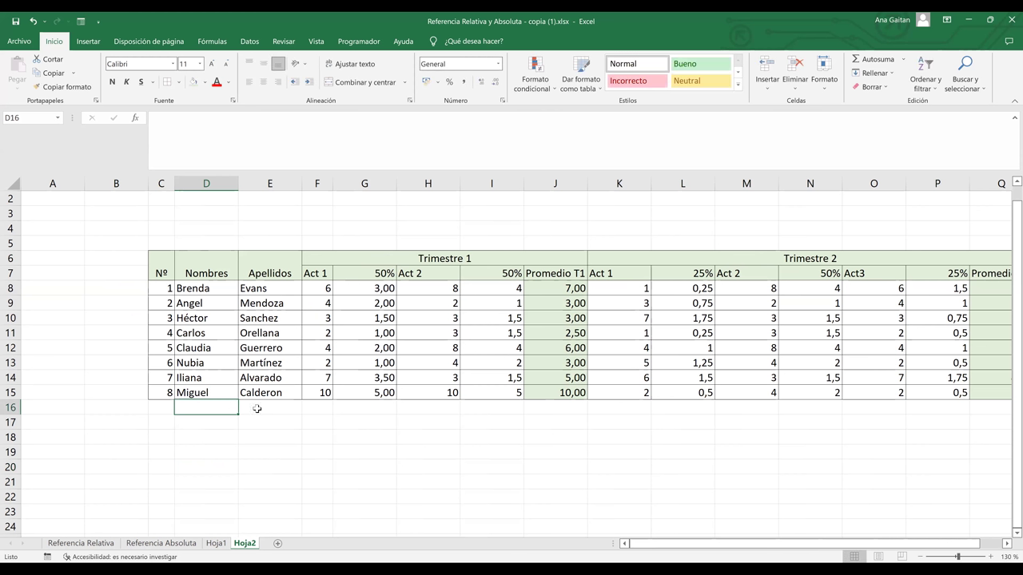
{"action": "left_click", "coordinate": [257, 409], "text": "shift"}
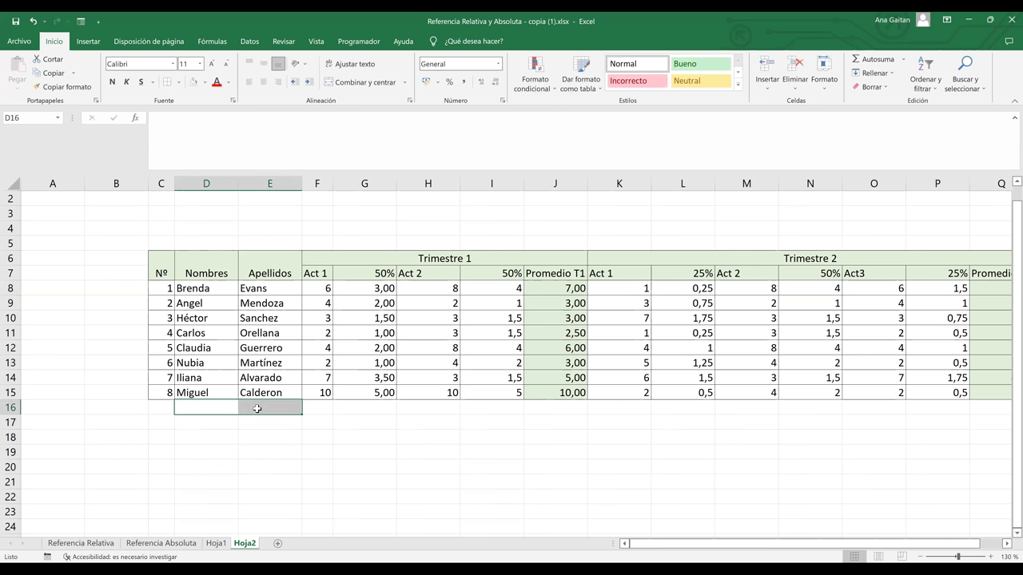
{"action": "left_click", "coordinate": [343, 83]}
{"action": "type", "text": "Angel"}
{"action": "type", "text": "pro"}
{"action": "type", "text": "ba"}
{"action": "type", "text": "dos"}
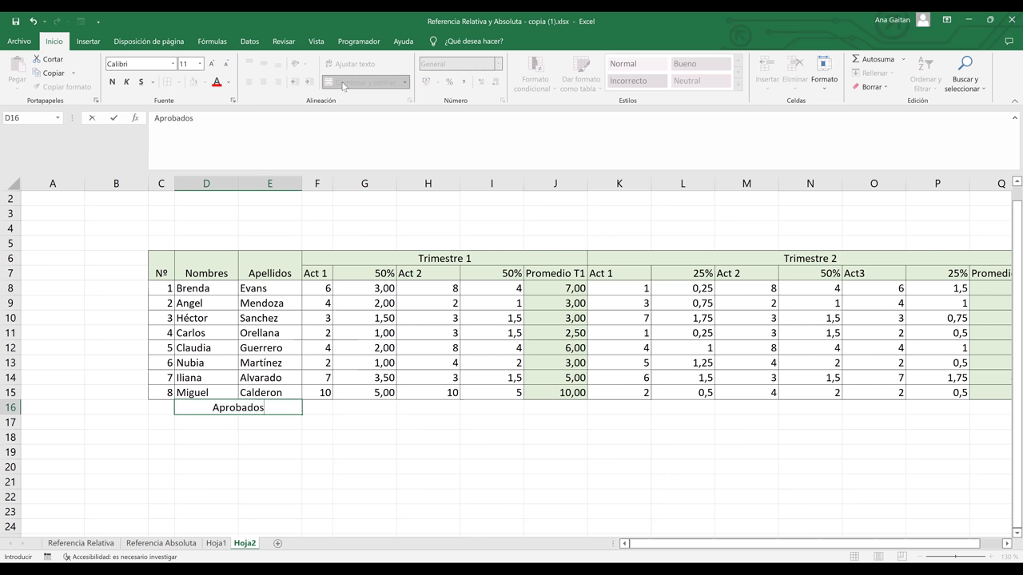
{"action": "type", "text": " Trimestre 1"}
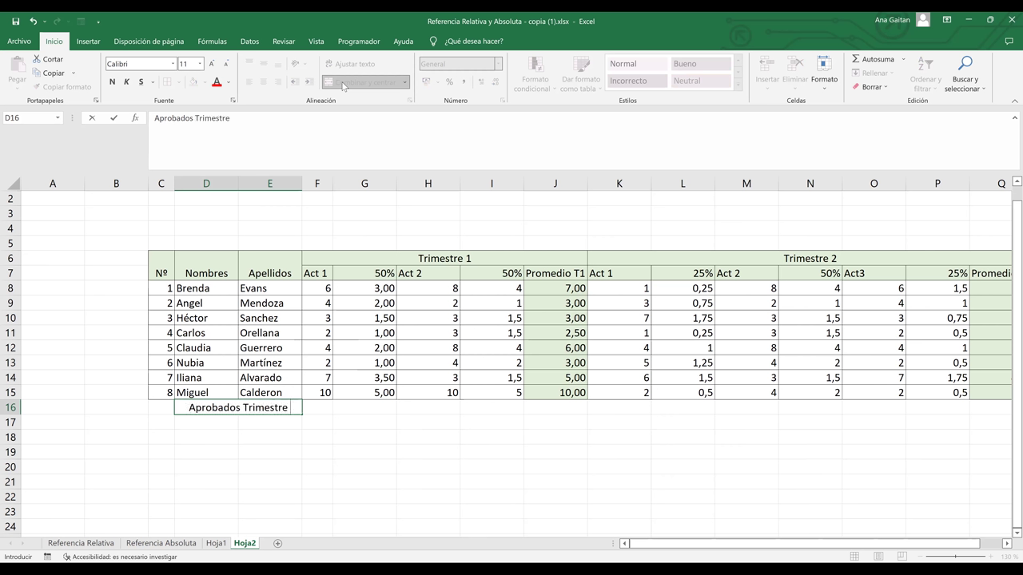
{"action": "key", "text": "Return"}
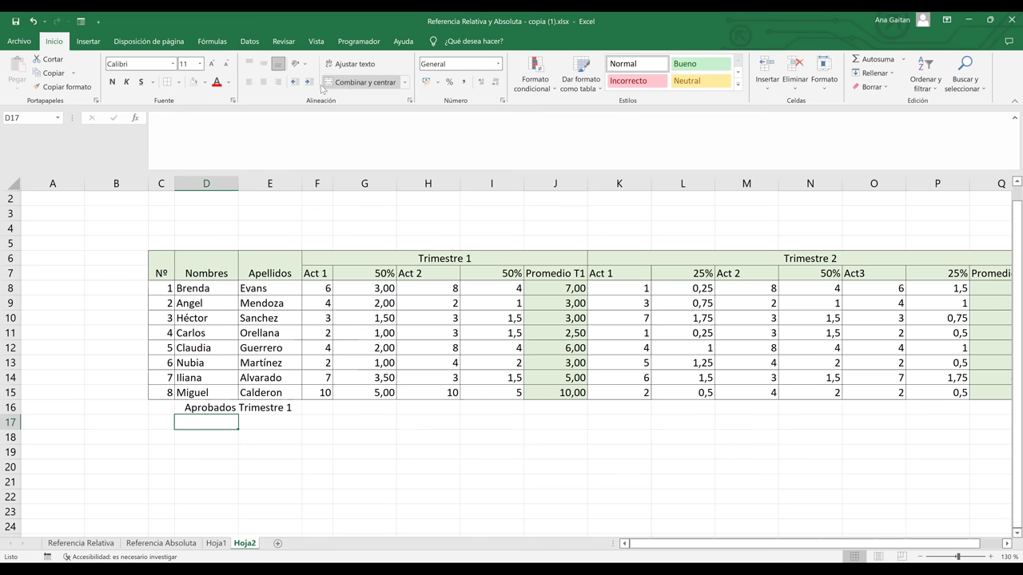
Copy the Aprobados label down into row 17
{"action": "left_click", "coordinate": [218, 409]}
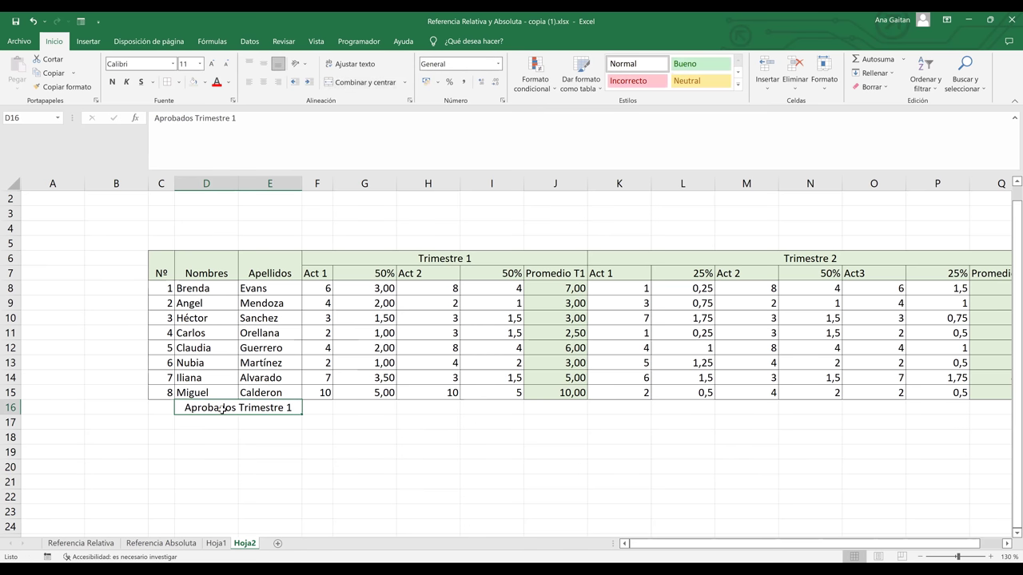
{"action": "left_click", "coordinate": [219, 417]}
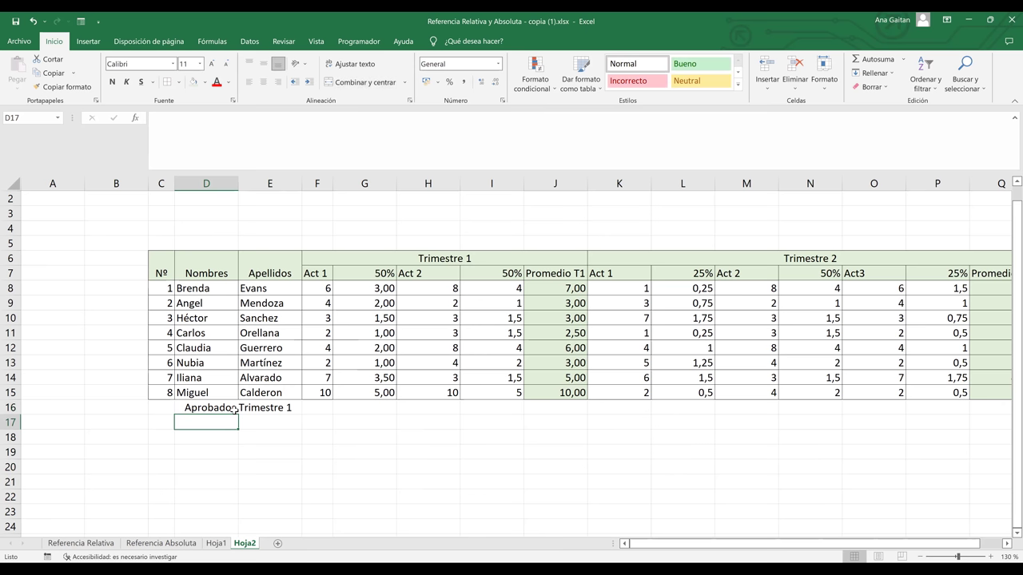
{"action": "left_click", "coordinate": [234, 409]}
{"action": "left_click_drag", "start_coordinate": [303, 414], "coordinate": [296, 427]}
{"action": "left_click", "coordinate": [294, 423]}
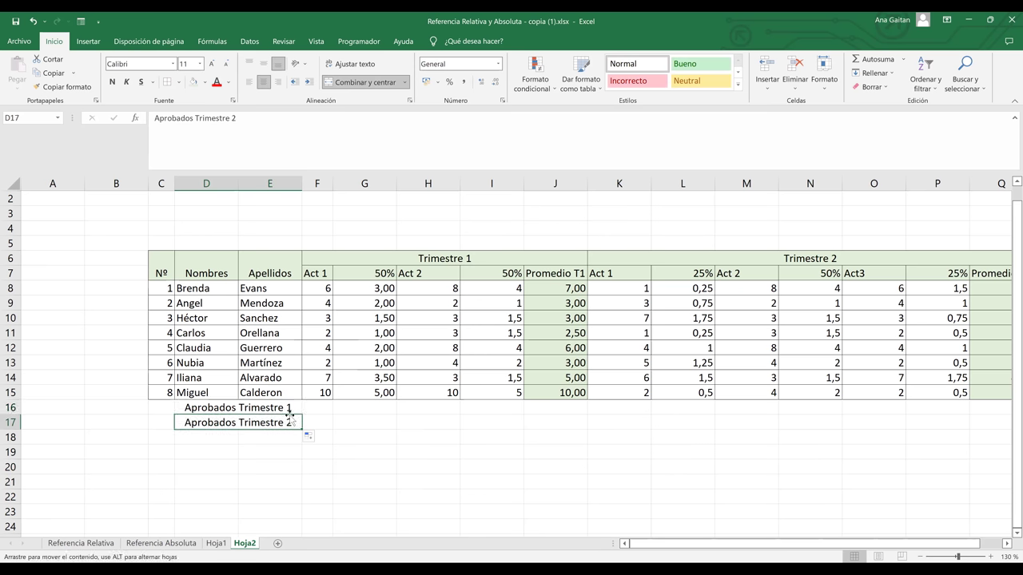
Change the row 17 label to 'Reprobados Trimestre 1'
{"action": "left_click", "coordinate": [316, 406]}
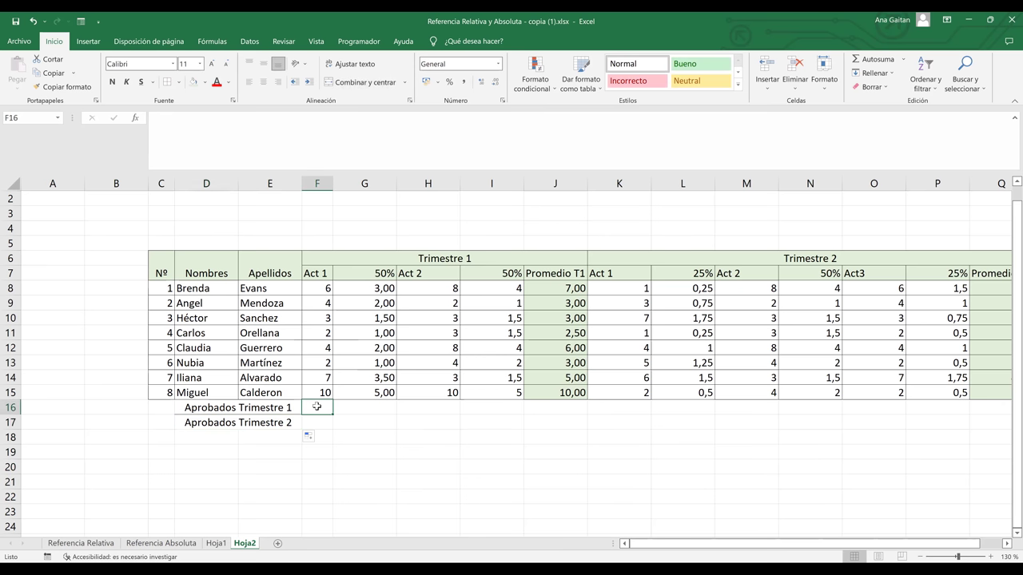
{"action": "double_click", "coordinate": [201, 424]}
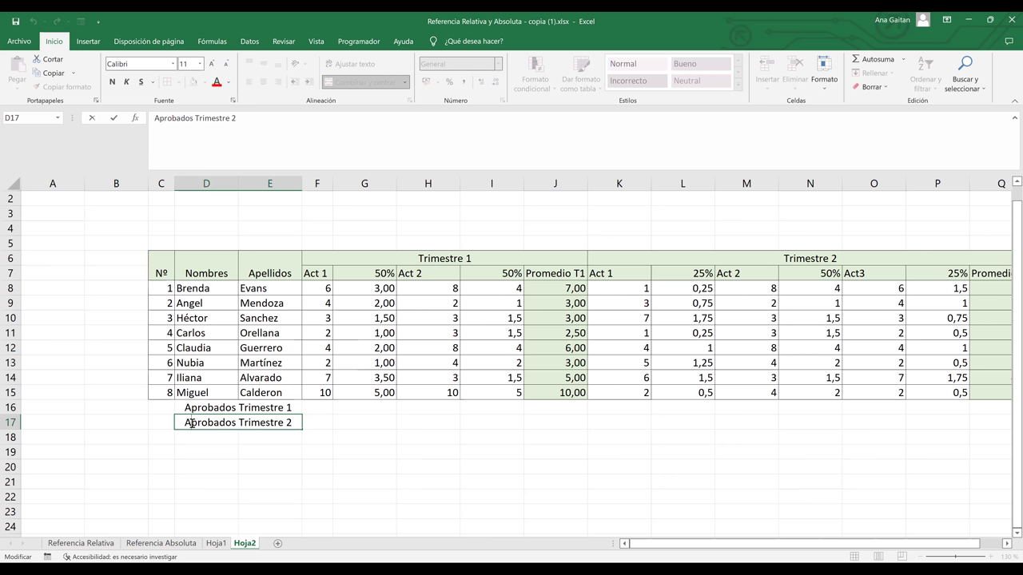
{"action": "key", "text": "BackSpace"}
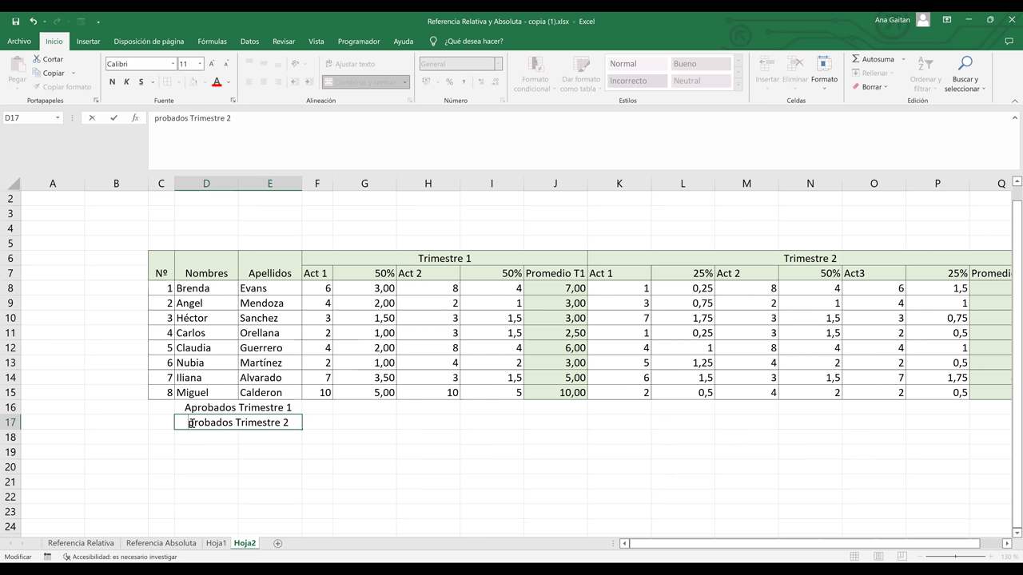
{"action": "type", "text": "R"}
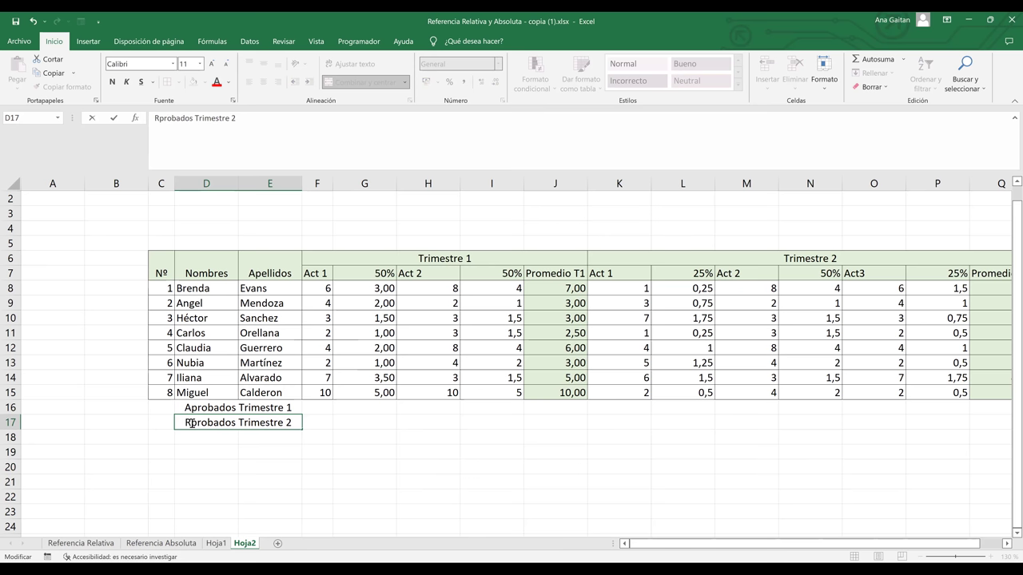
{"action": "type", "text": "e"}
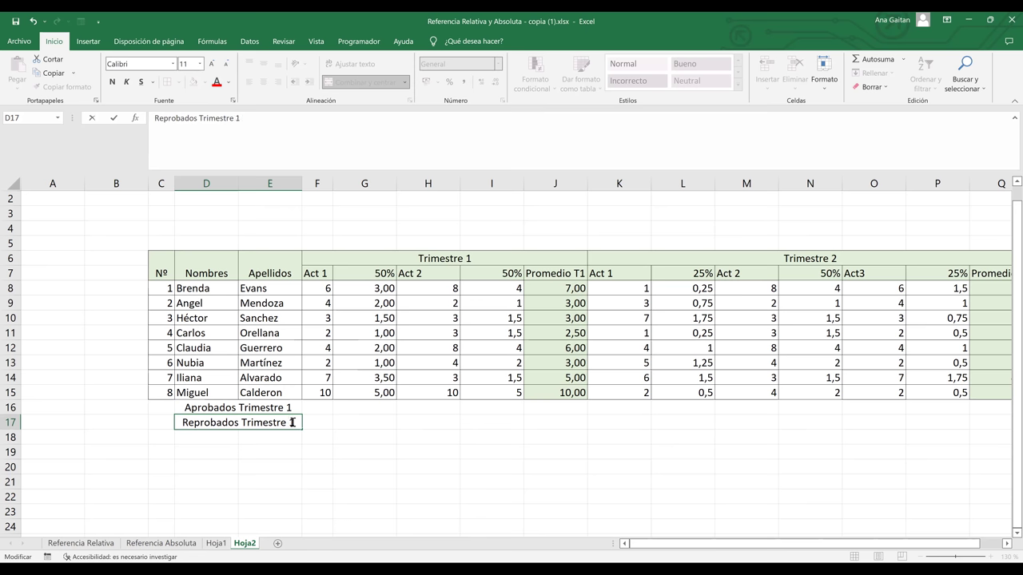
{"action": "key", "text": "Return"}
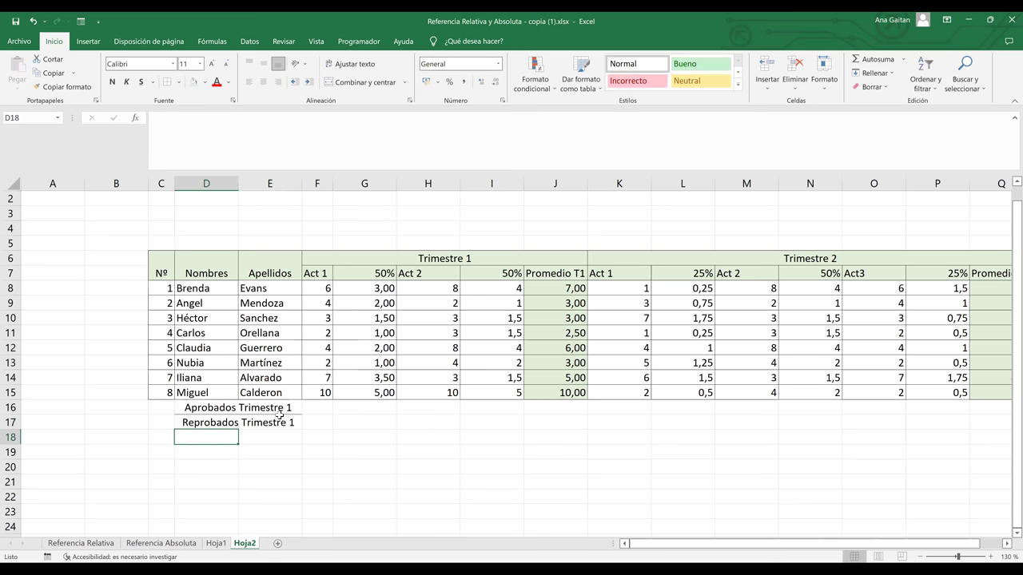
Left-align the D16:E17 labels and paste a copy a few rows lower
{"action": "left_click_drag", "start_coordinate": [279, 408], "coordinate": [291, 423]}
{"action": "left_click", "coordinate": [249, 81]}
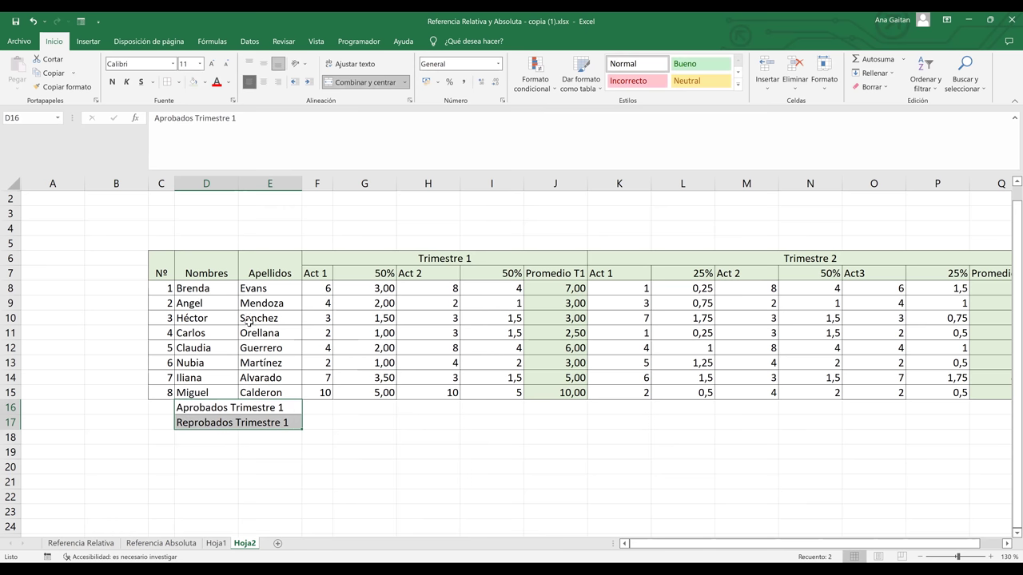
{"action": "key", "text": "ctrl+c"}
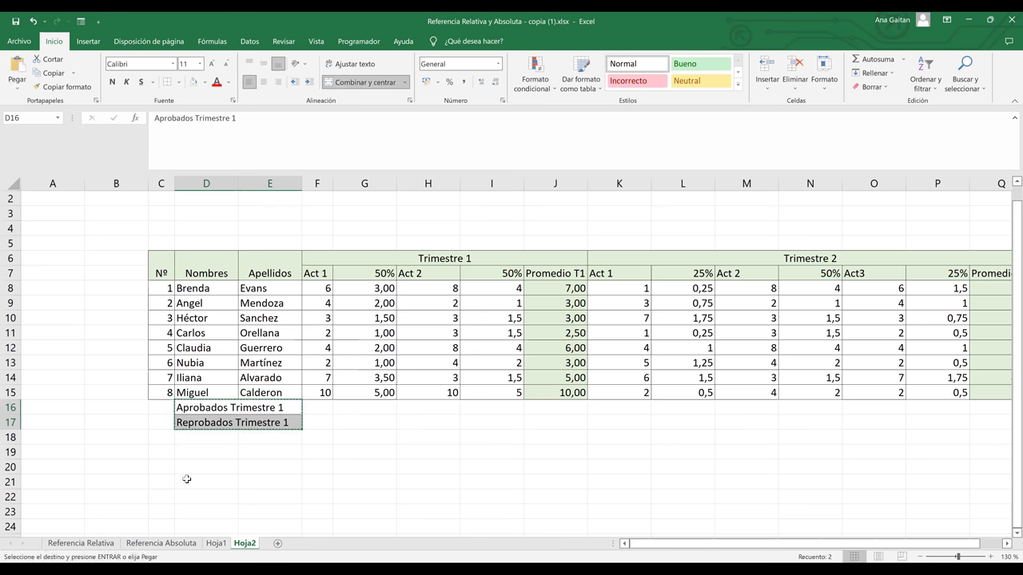
{"action": "left_click", "coordinate": [194, 452]}
{"action": "key", "text": "ctrl+v"}
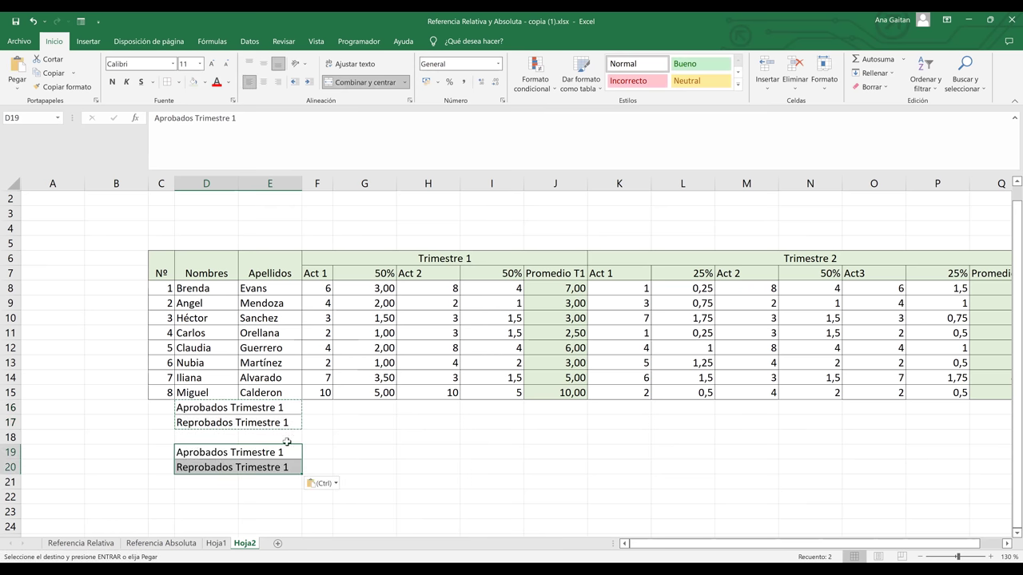
Relabel the copy 'Aprobados Trimestre 2' and fill down 'Aprobados Trimestre 3'
{"action": "double_click", "coordinate": [286, 452]}
{"action": "key", "text": "BackSpace"}
{"action": "type", "text": "2"}
{"action": "key", "text": "Return"}
{"action": "left_click", "coordinate": [288, 452]}
{"action": "left_click_drag", "start_coordinate": [304, 462], "coordinate": [304, 478]}
Copy the whole label block and paste it at row 23
{"action": "left_click_drag", "start_coordinate": [294, 413], "coordinate": [311, 422]}
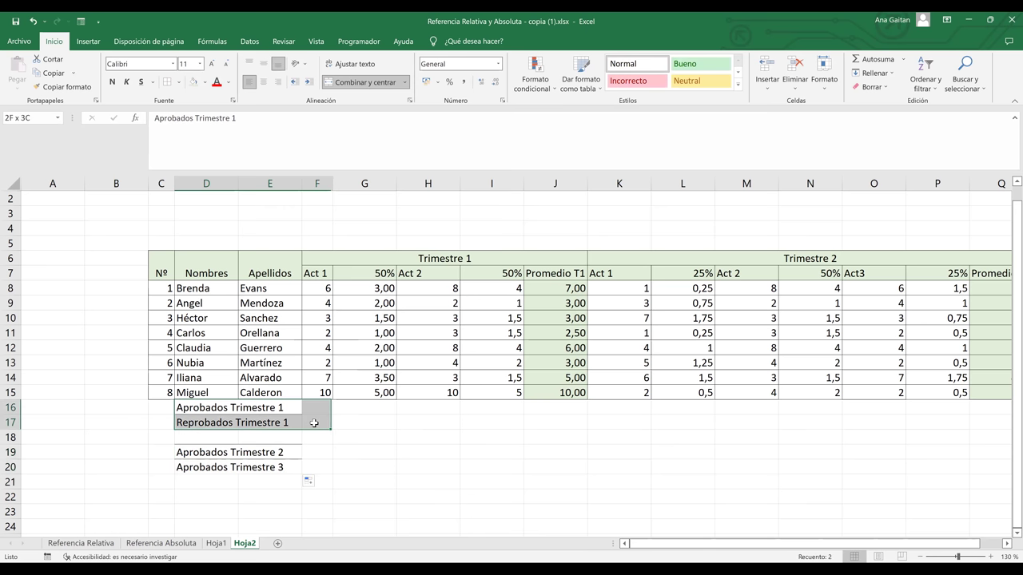
{"action": "left_click", "coordinate": [288, 409]}
{"action": "left_click", "coordinate": [289, 423], "text": "shift"}
{"action": "left_click", "coordinate": [291, 468], "text": "shift"}
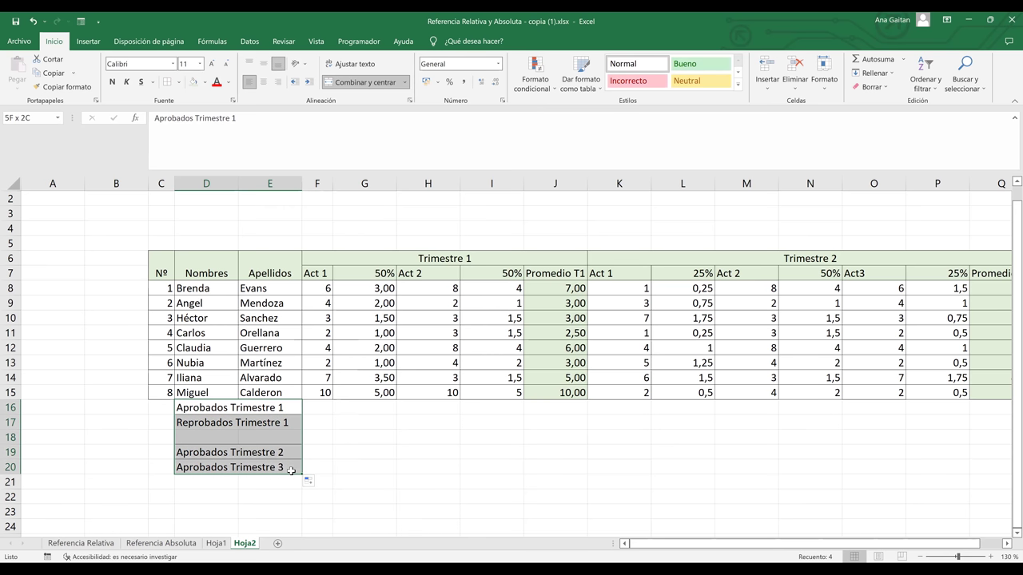
{"action": "key", "text": "ctrl+c"}
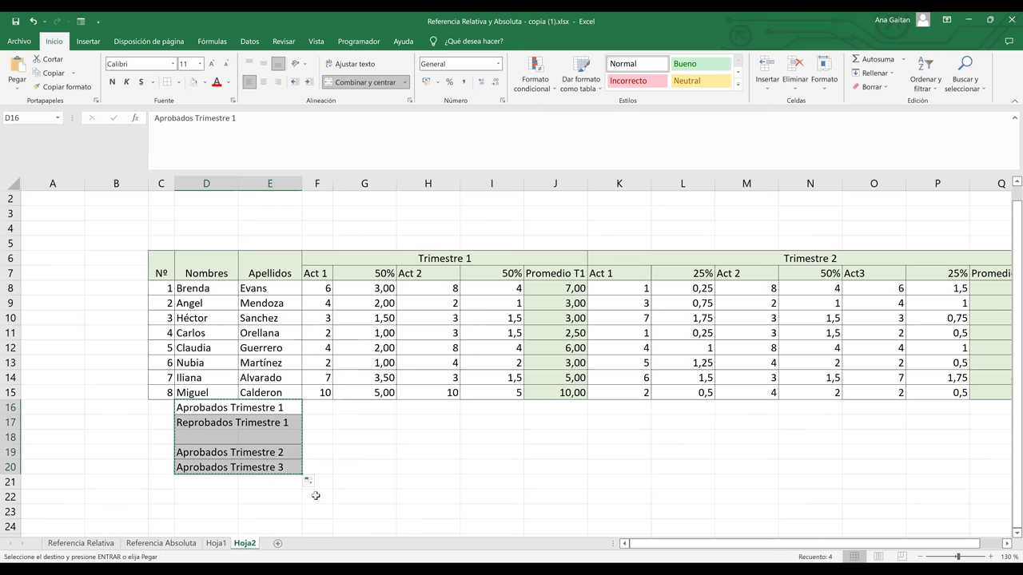
{"action": "left_click", "coordinate": [190, 511]}
{"action": "key", "text": "ctrl+v"}
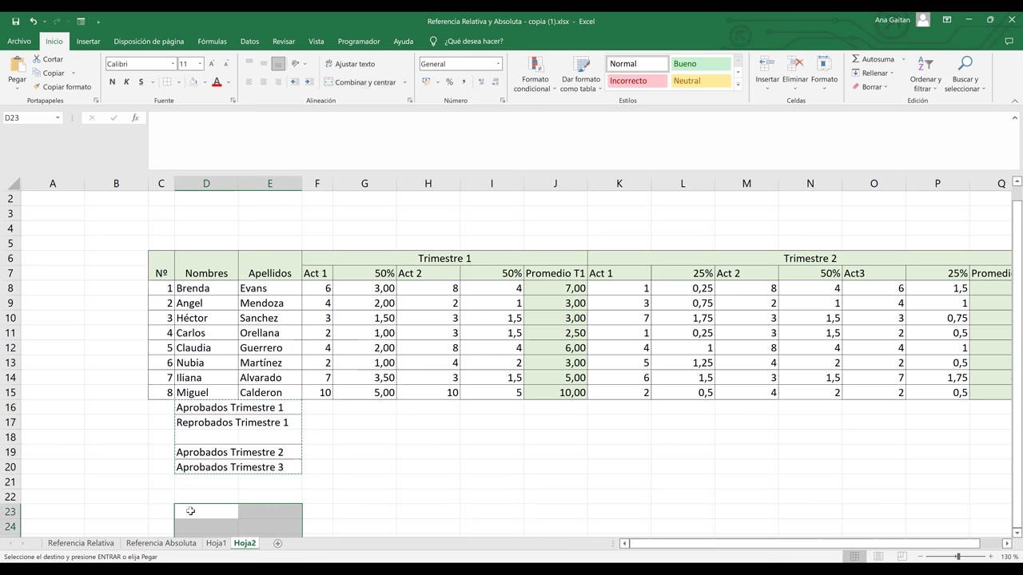
Move the label block so it starts at row 18
{"action": "key", "text": "ctrl+x"}
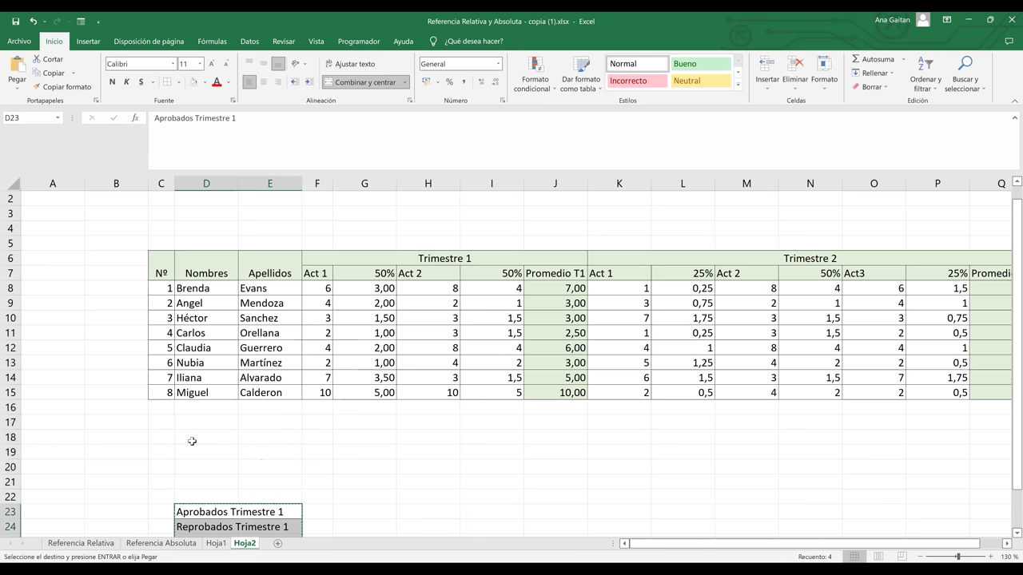
{"action": "left_click", "coordinate": [234, 438]}
{"action": "key", "text": "ctrl+v"}
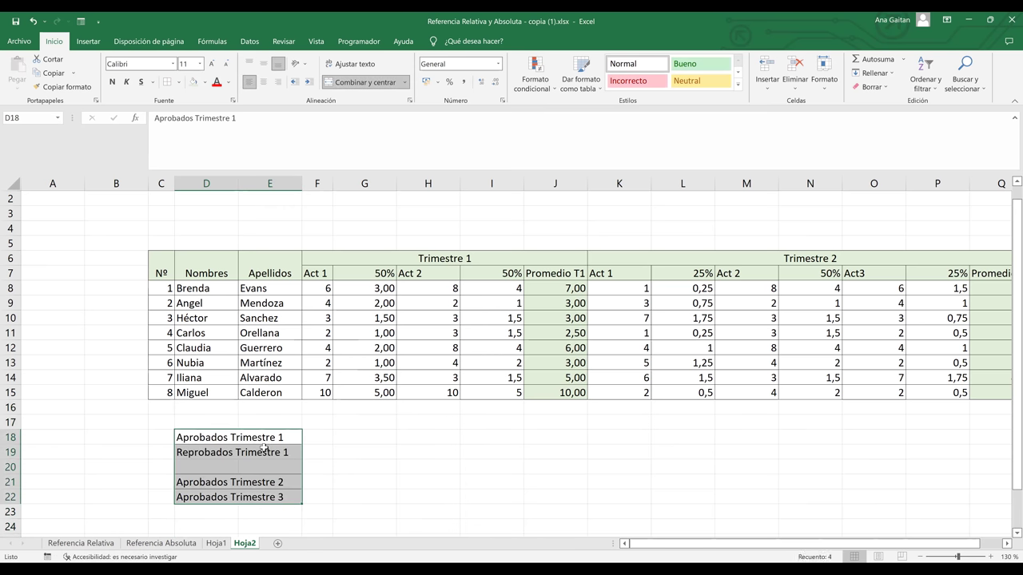
{"action": "key", "text": "Down"}
{"action": "left_click_drag", "start_coordinate": [258, 442], "coordinate": [318, 453]}
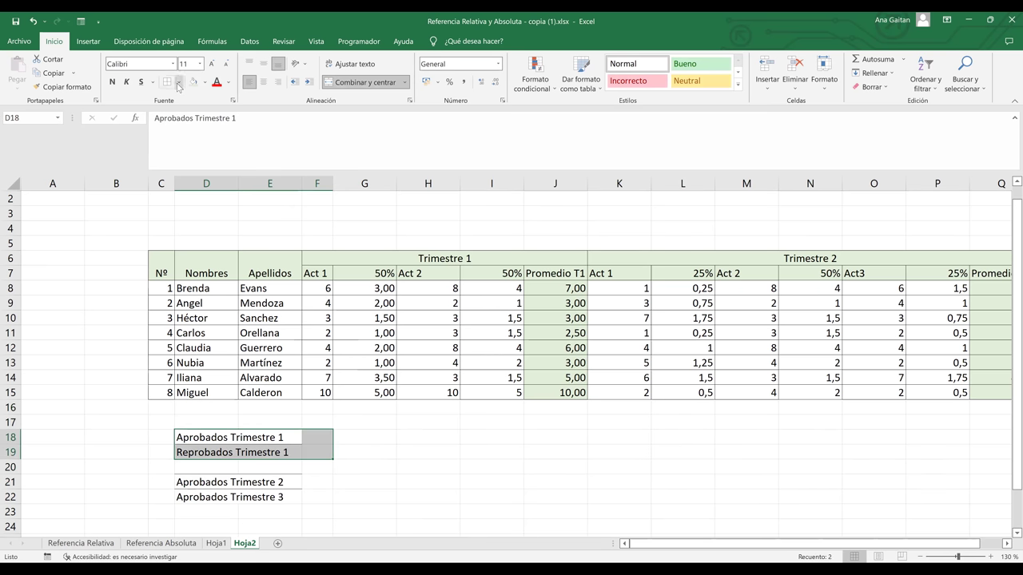
Apply all borders to D18:F19 and D21:F22, including the empty value cells
{"action": "left_click", "coordinate": [178, 83]}
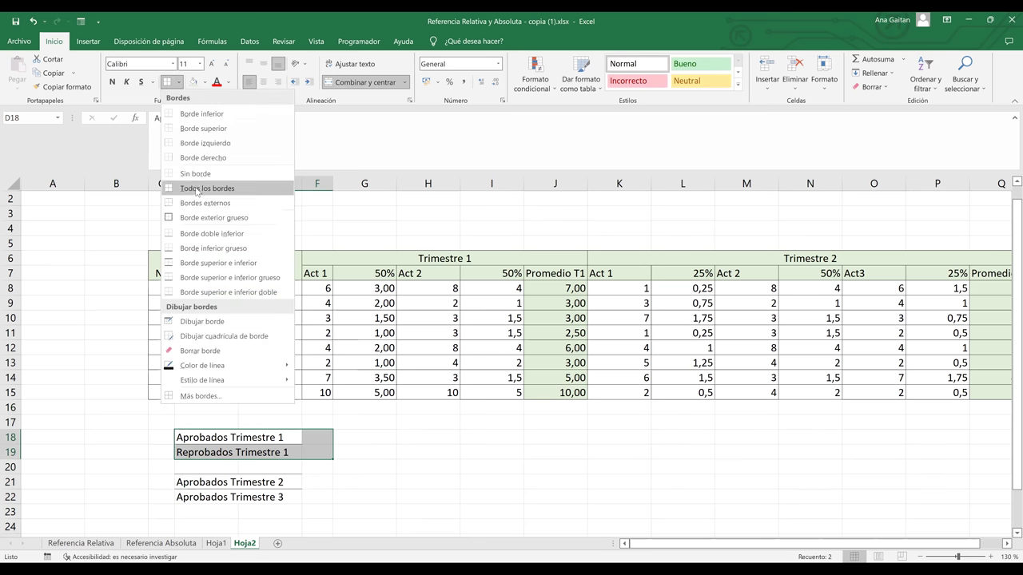
{"action": "left_click", "coordinate": [271, 449]}
{"action": "left_click_drag", "start_coordinate": [245, 478], "coordinate": [310, 497]}
{"action": "left_click", "coordinate": [167, 82]}
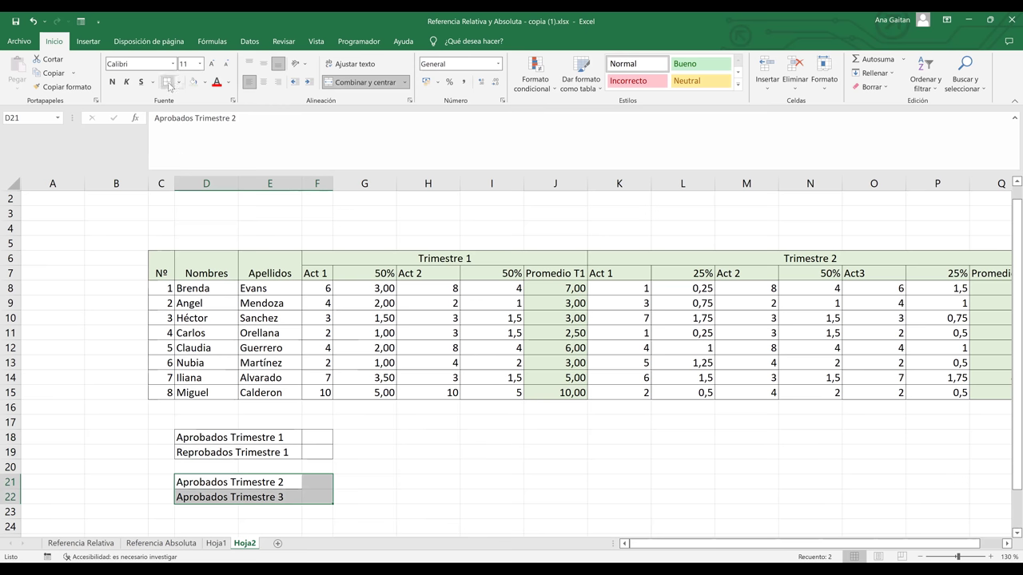
{"action": "left_click", "coordinate": [347, 431]}
{"action": "left_click", "coordinate": [324, 437]}
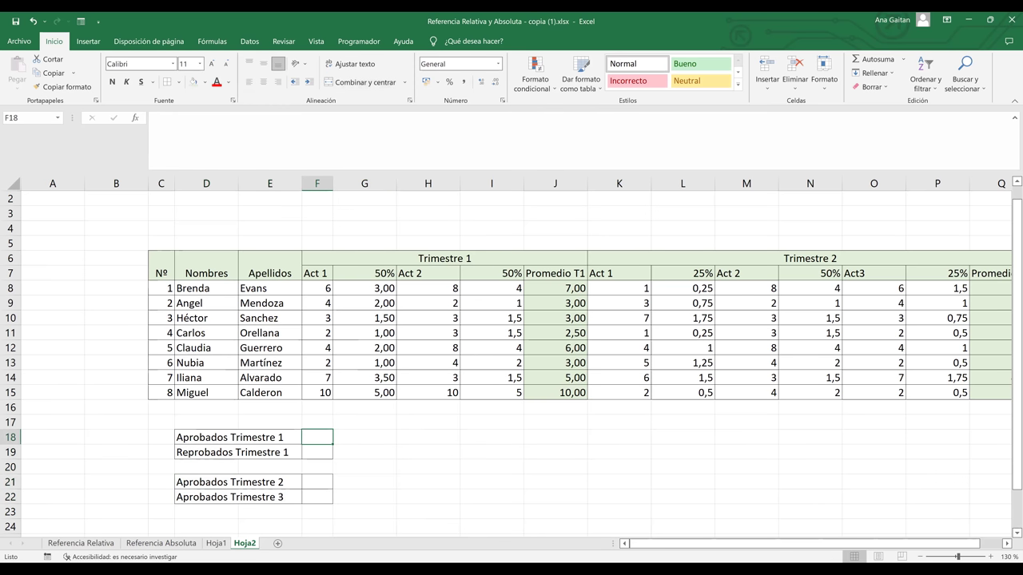
{"action": "left_click", "coordinate": [991, 556]}
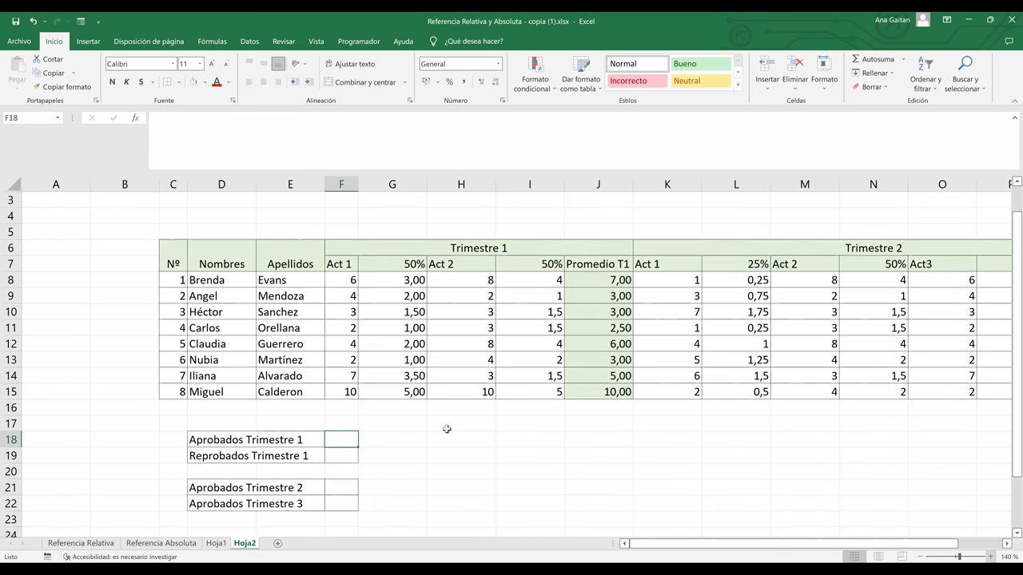
Zoom in and start a formula in F18, inserting then erasing SUMAR.SI back to '='
{"action": "double_click", "coordinate": [991, 556]}
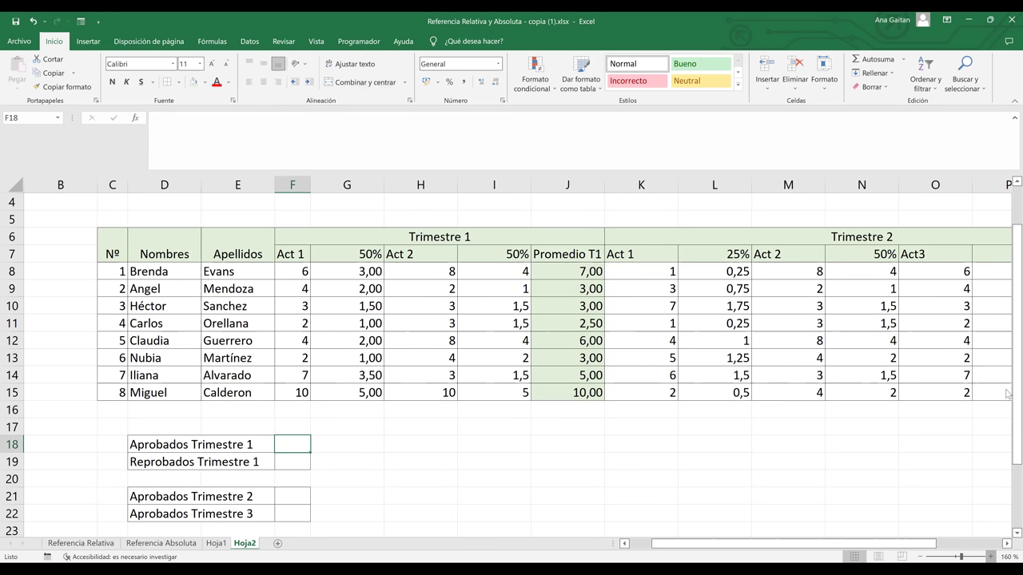
{"action": "scroll", "coordinate": [326, 412], "scroll_direction": "up", "scroll_amount": 1}
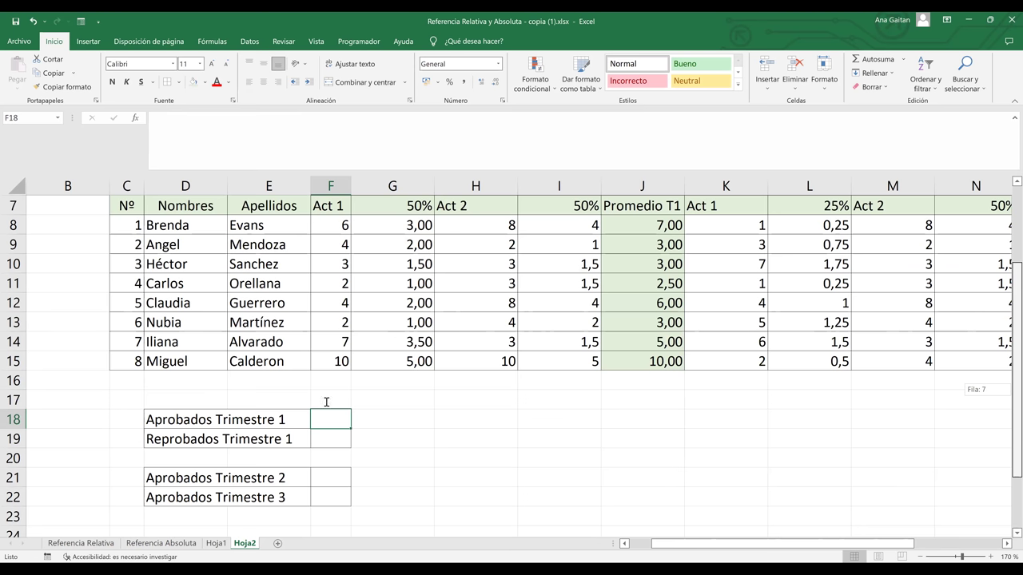
{"action": "scroll", "coordinate": [326, 402], "scroll_direction": "down", "scroll_amount": 1}
{"action": "type", "text": "="}
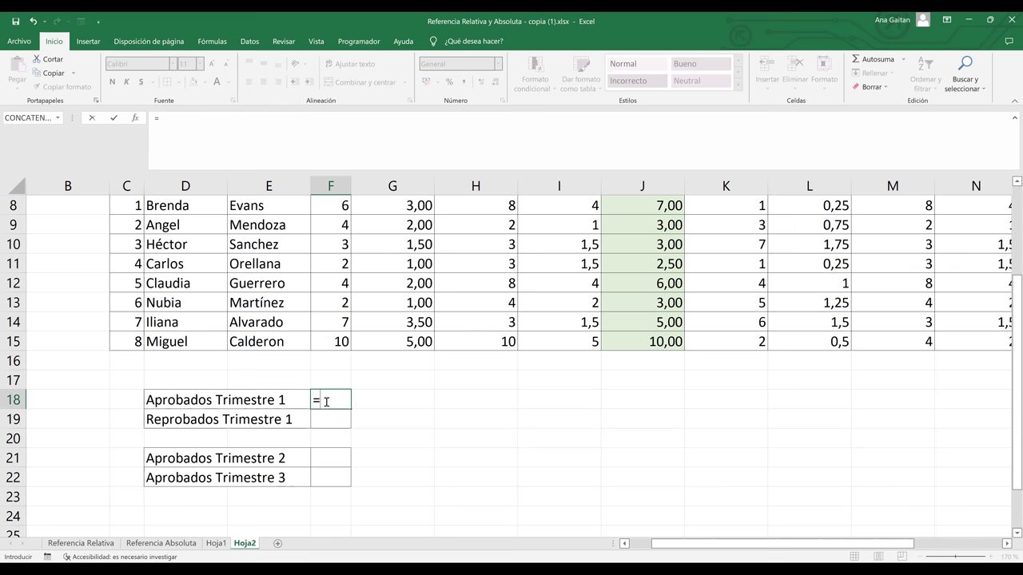
{"action": "type", "text": "suma"}
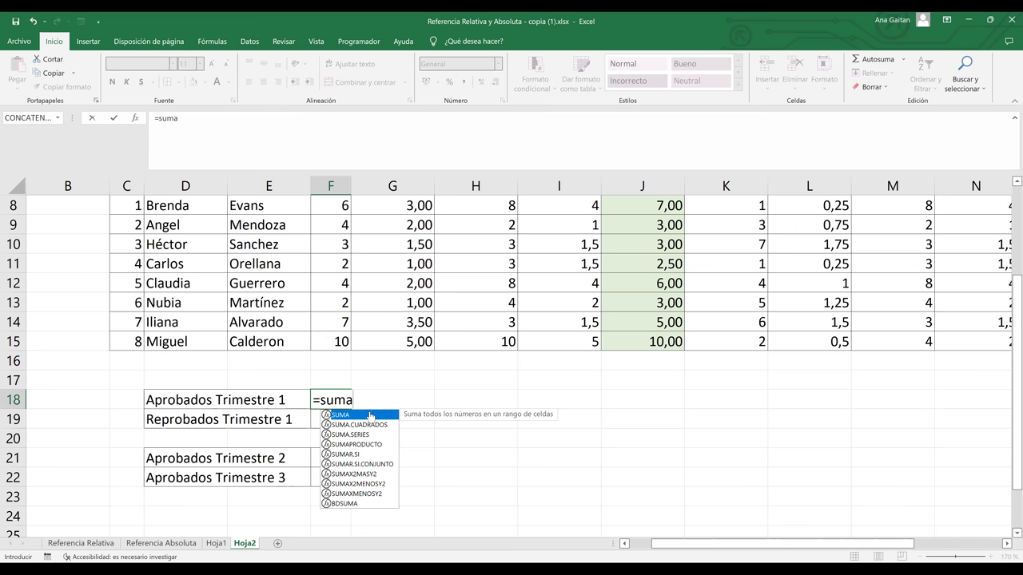
{"action": "double_click", "coordinate": [346, 454]}
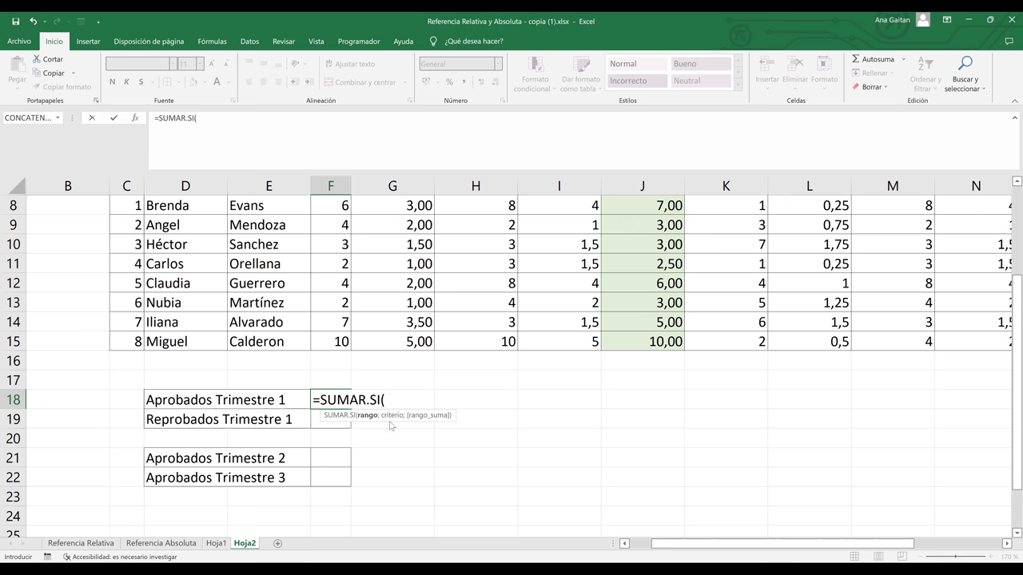
{"action": "key", "text": "BackSpace"}
{"action": "key", "text": "BackSpace"}
{"action": "key", "text": "BackSpace"}
{"action": "key", "text": "BackSpace"}
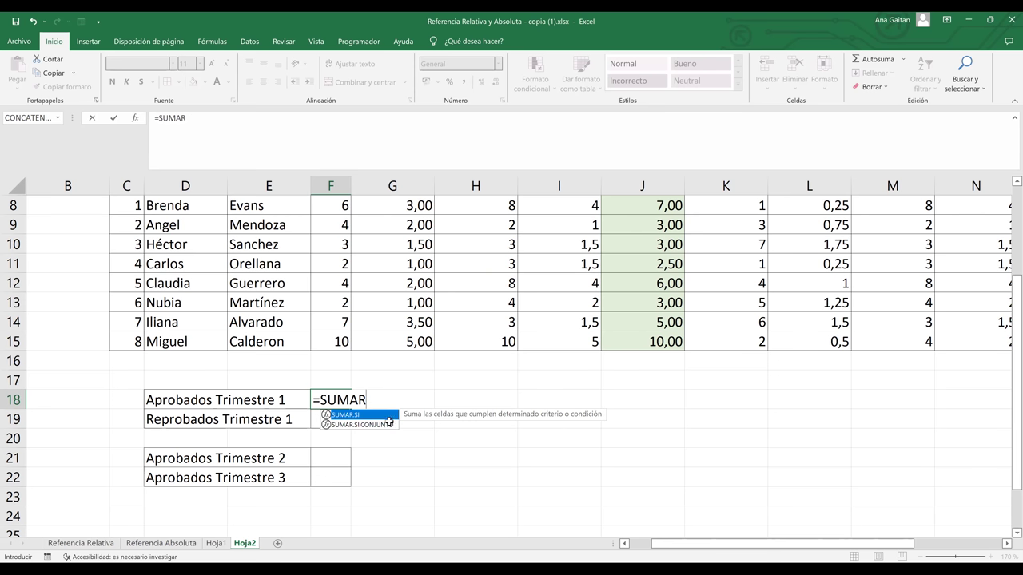
{"action": "key", "text": "BackSpace"}
{"action": "key", "text": "BackSpace"}
{"action": "key", "text": "BackSpace"}
{"action": "key", "text": "BackSpace"}
{"action": "key", "text": "BackSpace"}
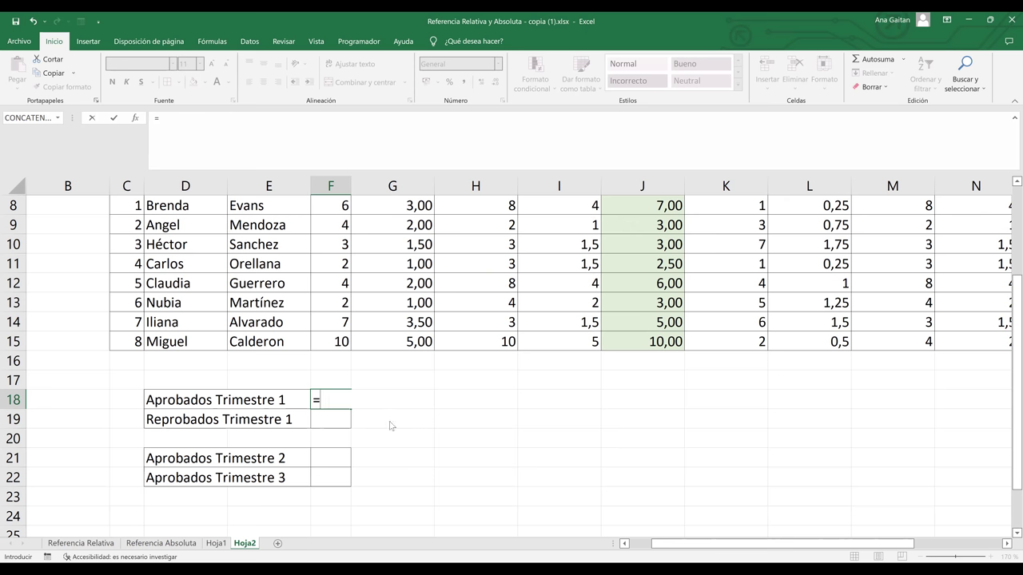
Enter =CONTAR.SI(J8:J15;">=7") in F18, counting 2 approved students
{"action": "type", "text": "contar.si"}
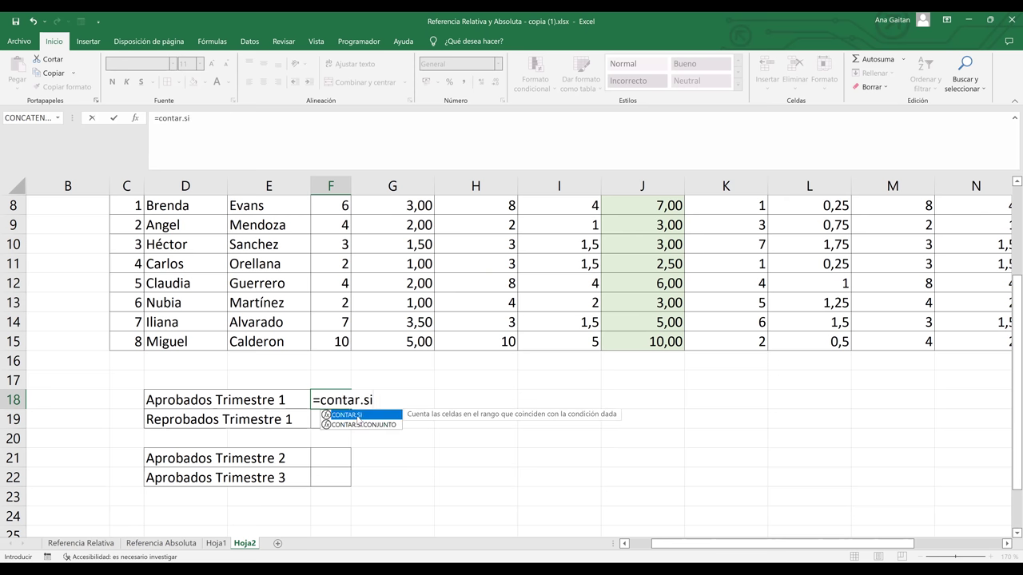
{"action": "double_click", "coordinate": [357, 416]}
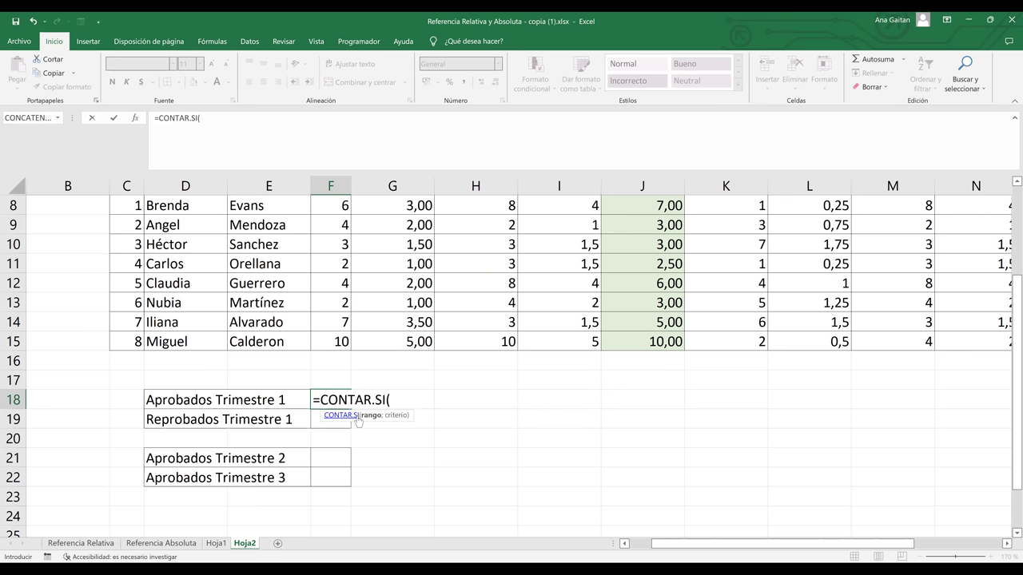
{"action": "left_click_drag", "start_coordinate": [1008, 378], "coordinate": [1007, 342]}
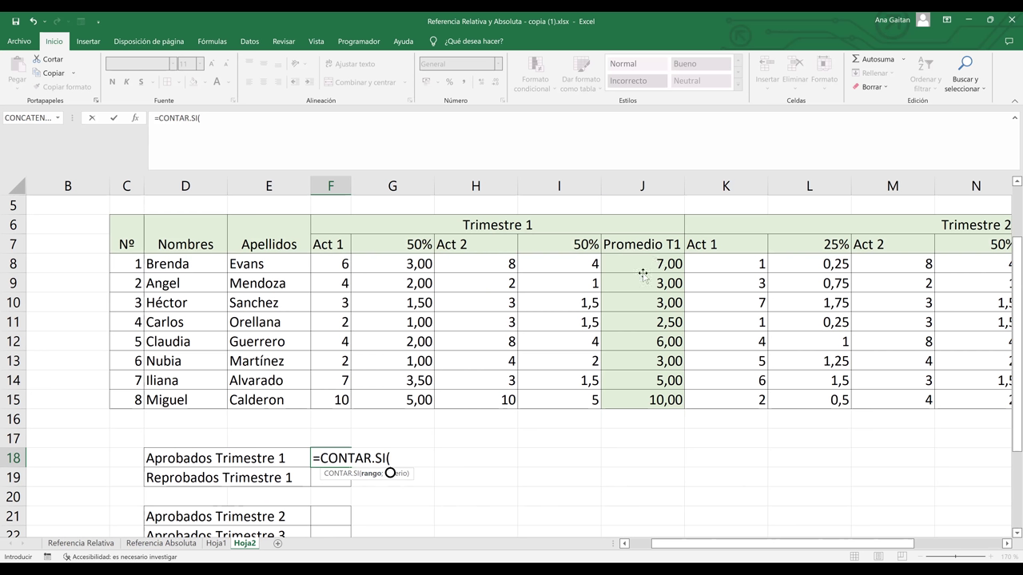
{"action": "type", "text": "j8:"}
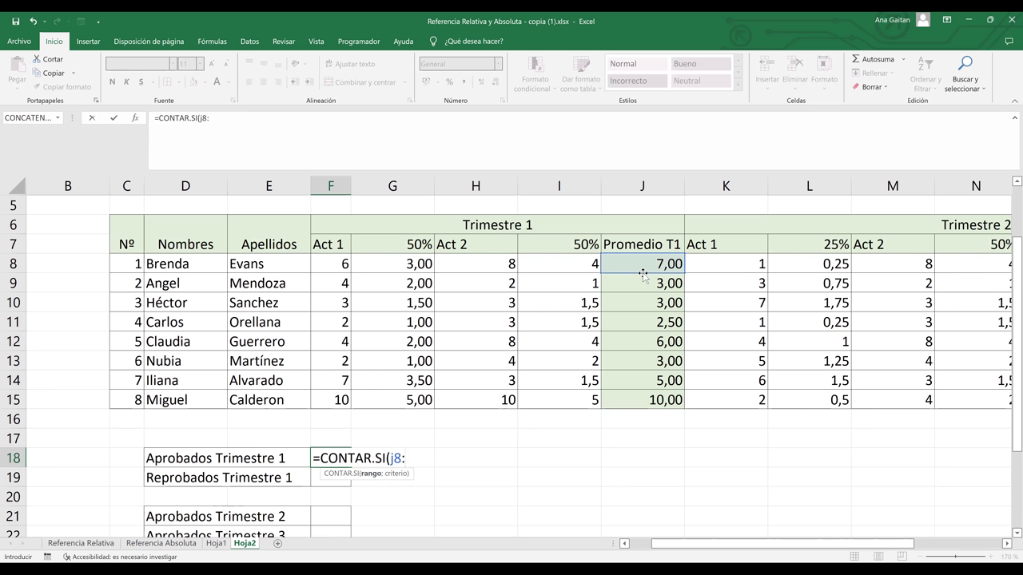
{"action": "type", "text": "j"}
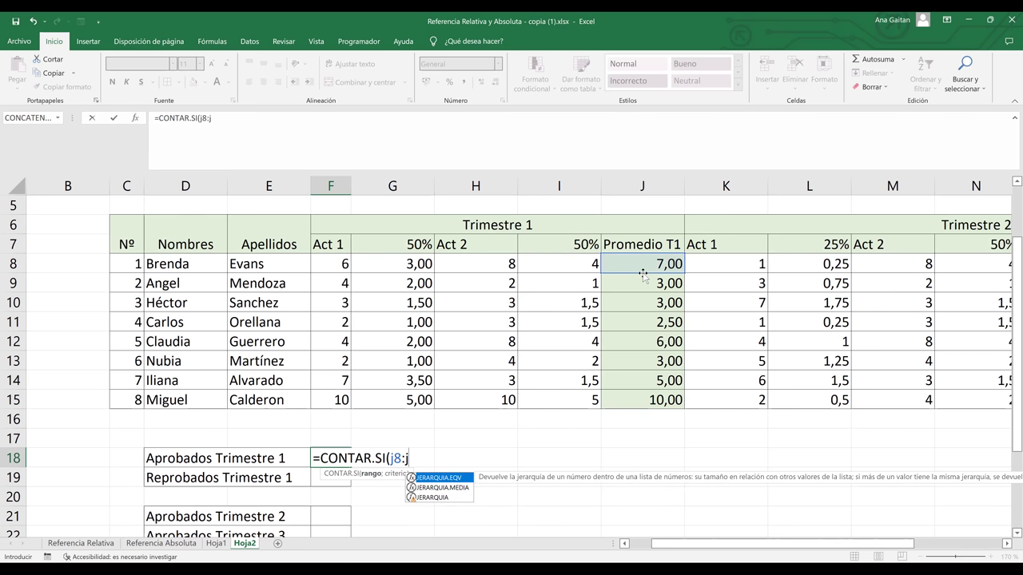
{"action": "type", "text": "15"}
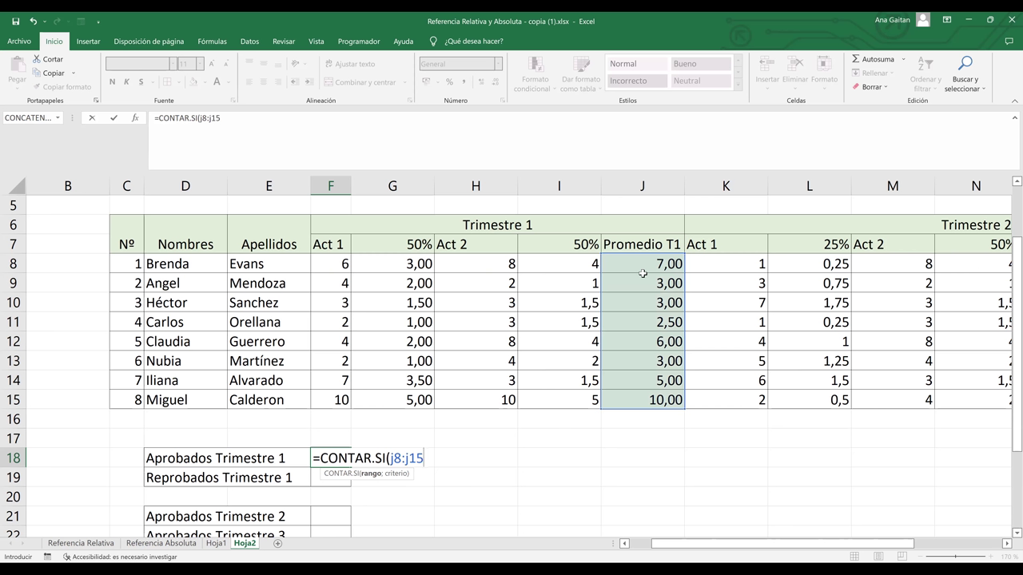
{"action": "type", "text": ";"}
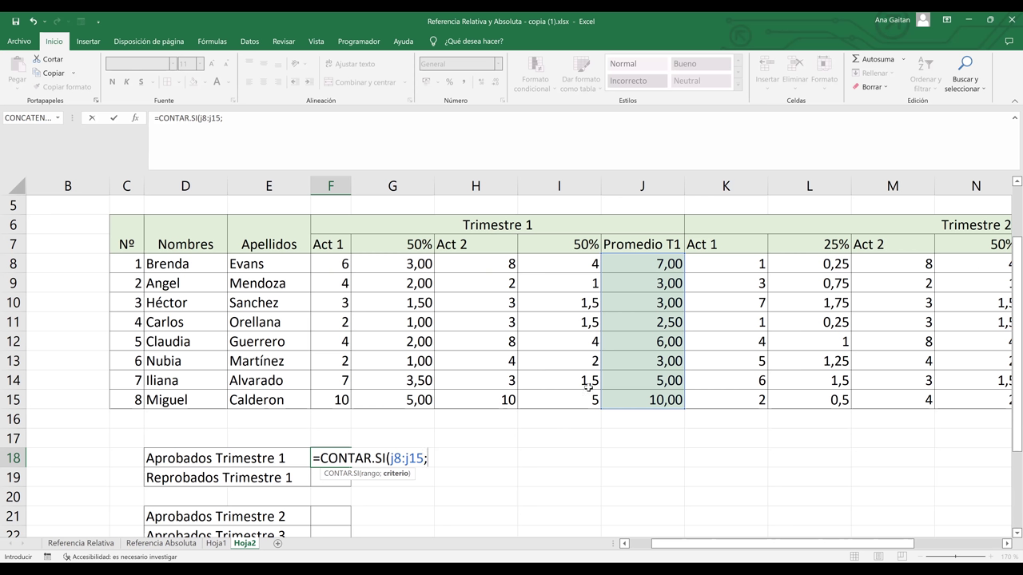
{"action": "type", "text": "\">=7!"}
{"action": "key", "text": "BackSpace"}
{"action": "type", "text": "\")"}
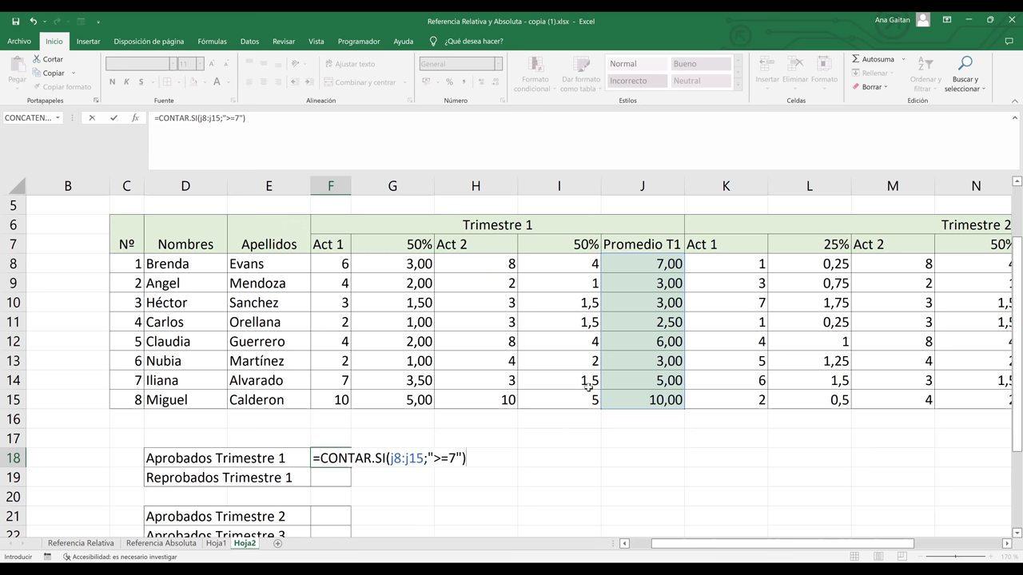
{"action": "key", "text": "Return"}
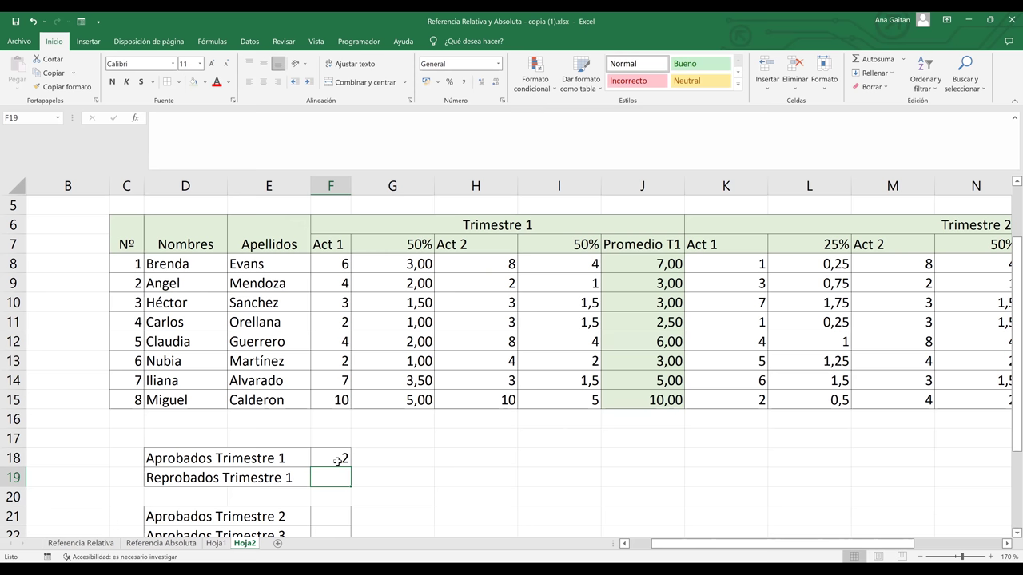
{"action": "left_click", "coordinate": [338, 461]}
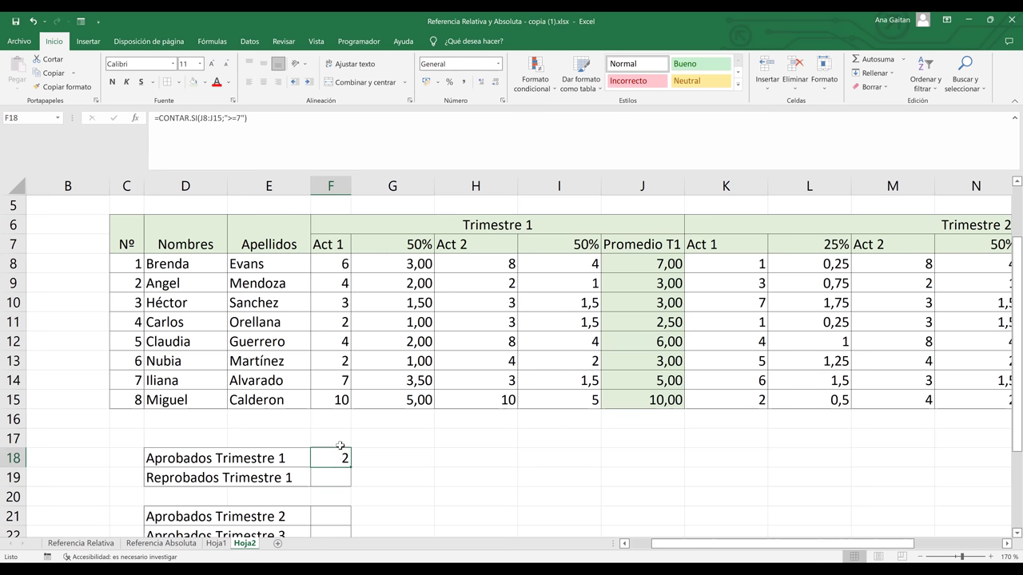
Fill the passing averages in J8 (7,00) and J15 (10,00) with light gold
{"action": "left_click", "coordinate": [660, 268]}
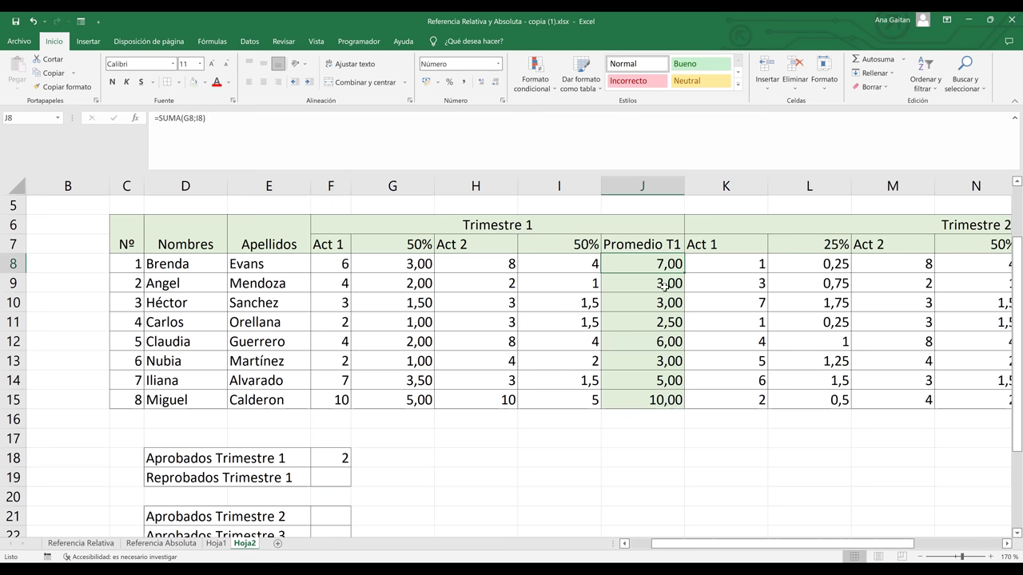
{"action": "key", "text": "Down"}
{"action": "key", "text": "Down"}
{"action": "key", "text": "Down"}
{"action": "key", "text": "Down"}
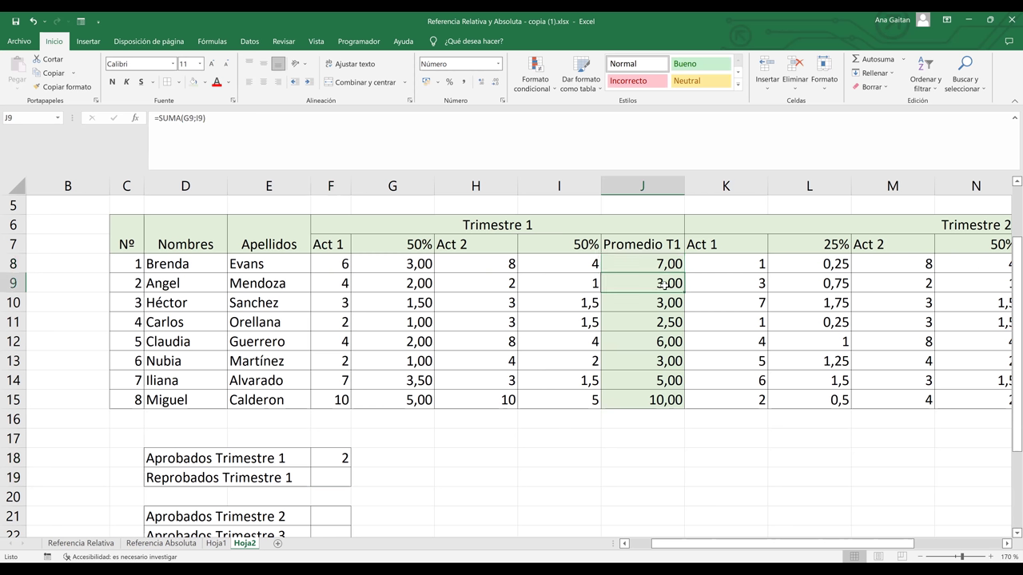
{"action": "key", "text": "Down"}
{"action": "key", "text": "Down"}
{"action": "key", "text": "Down"}
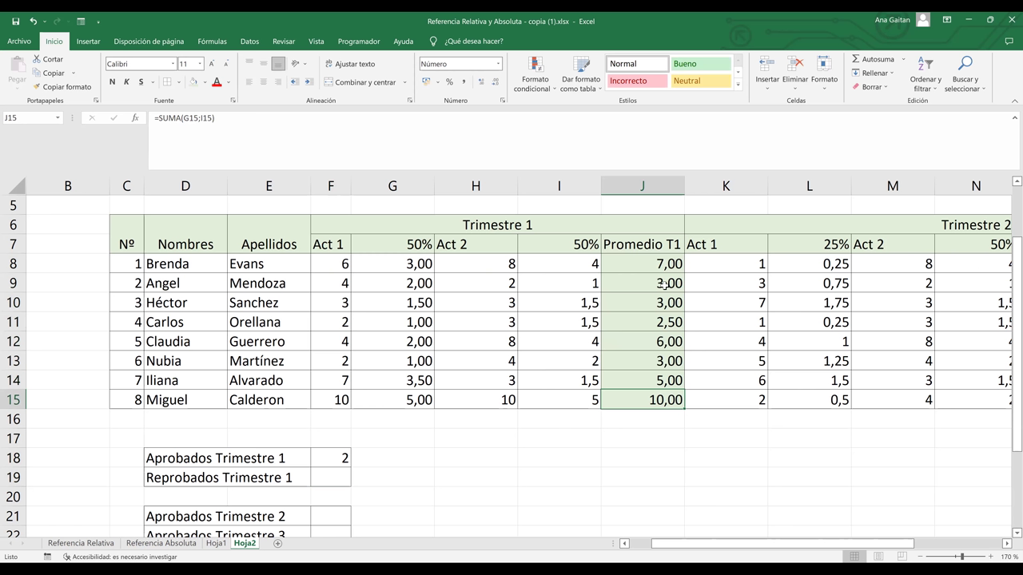
{"action": "left_click", "coordinate": [666, 264], "text": "ctrl"}
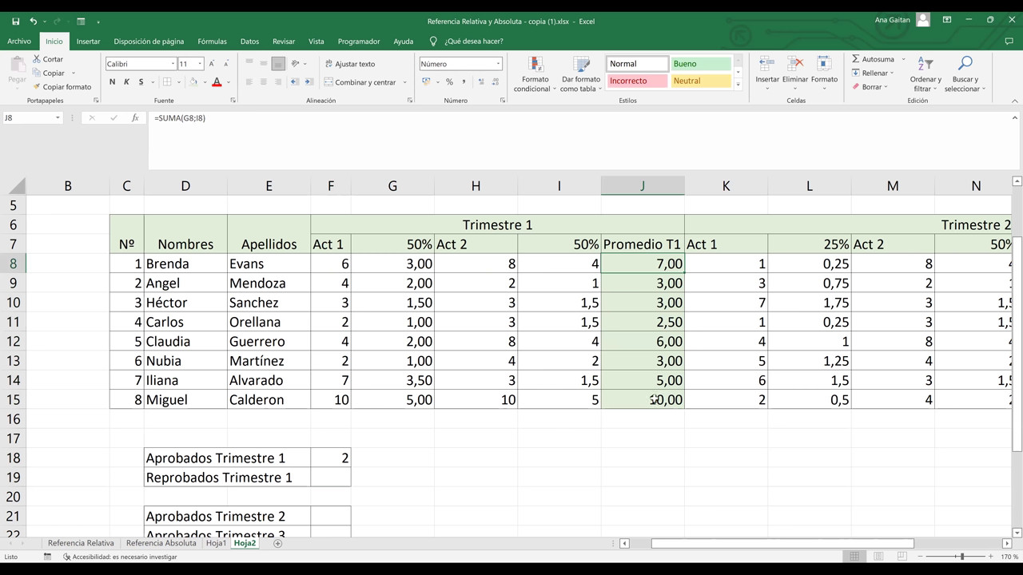
{"action": "left_click", "coordinate": [206, 86]}
{"action": "left_click", "coordinate": [264, 118]}
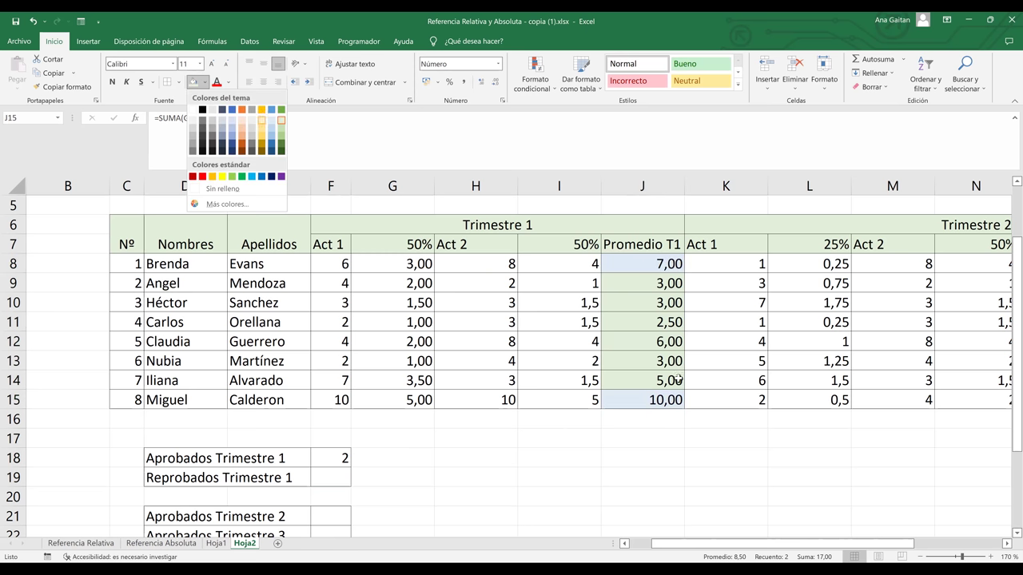
{"action": "left_click", "coordinate": [677, 380]}
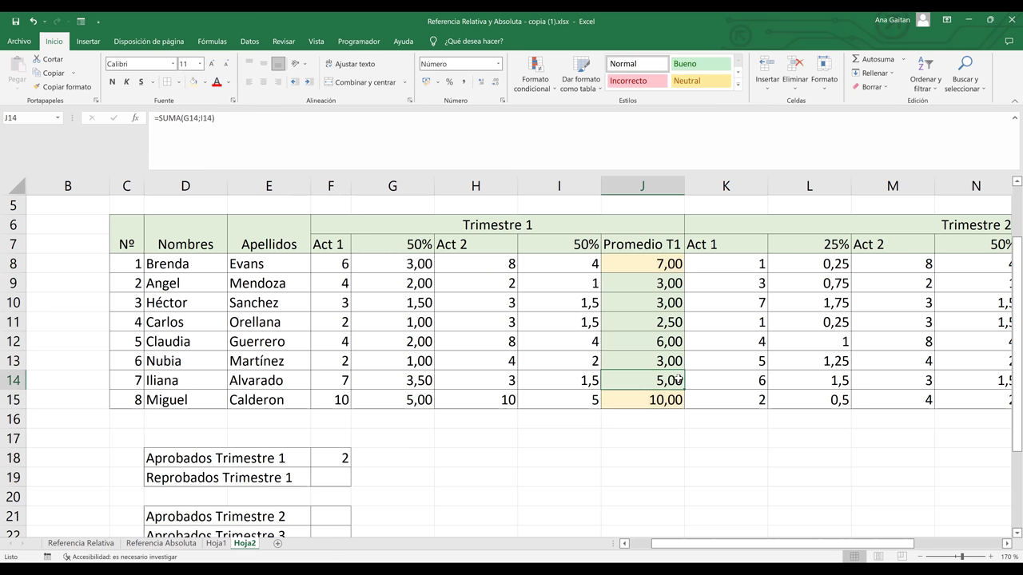
{"action": "left_click", "coordinate": [329, 478]}
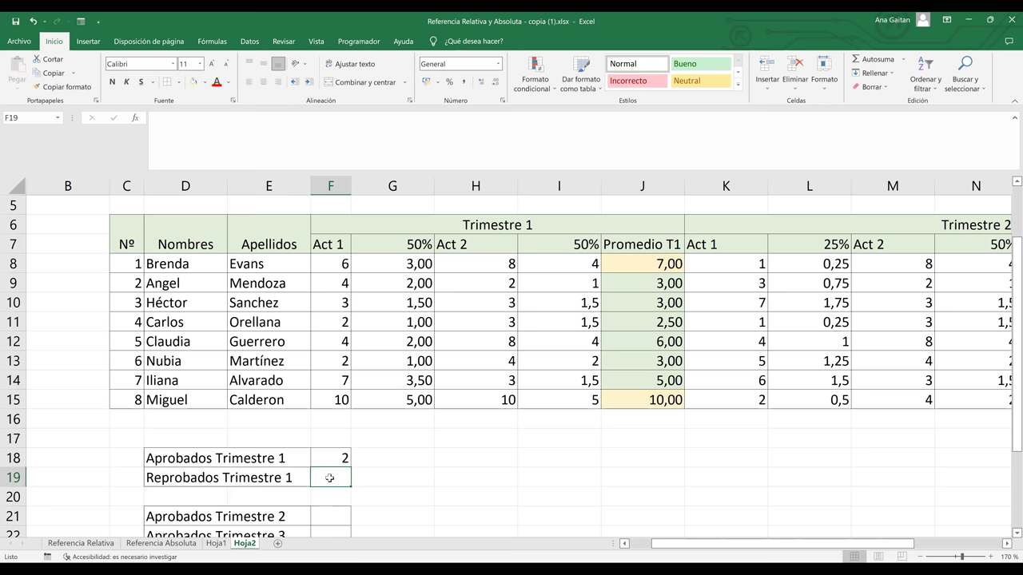
Enter =CONTAR.SI(J8:J15;"<7") in F19, counting 6 students with a Trimestre 1 average below 7
{"action": "type", "text": "="}
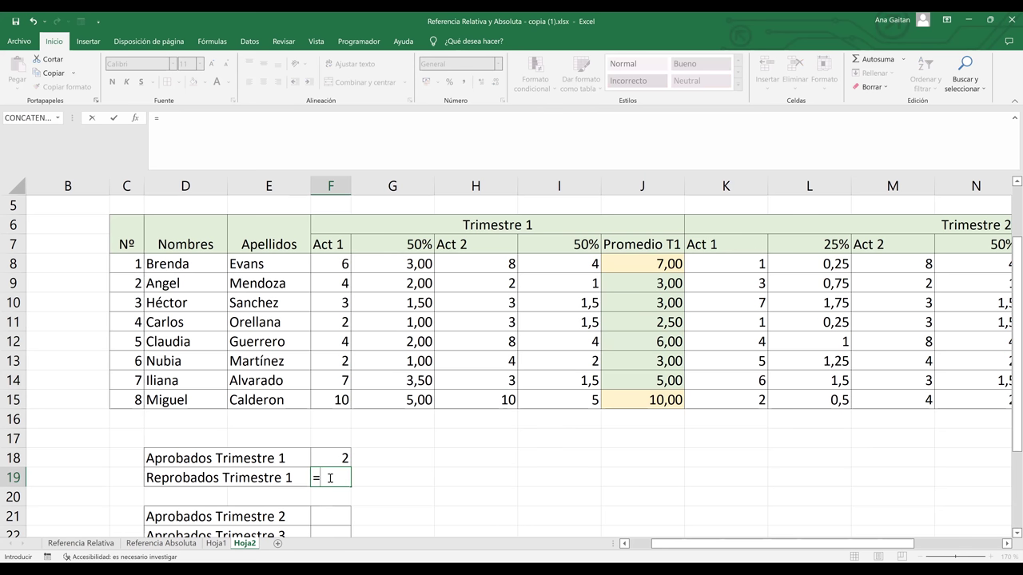
{"action": "type", "text": "conta"}
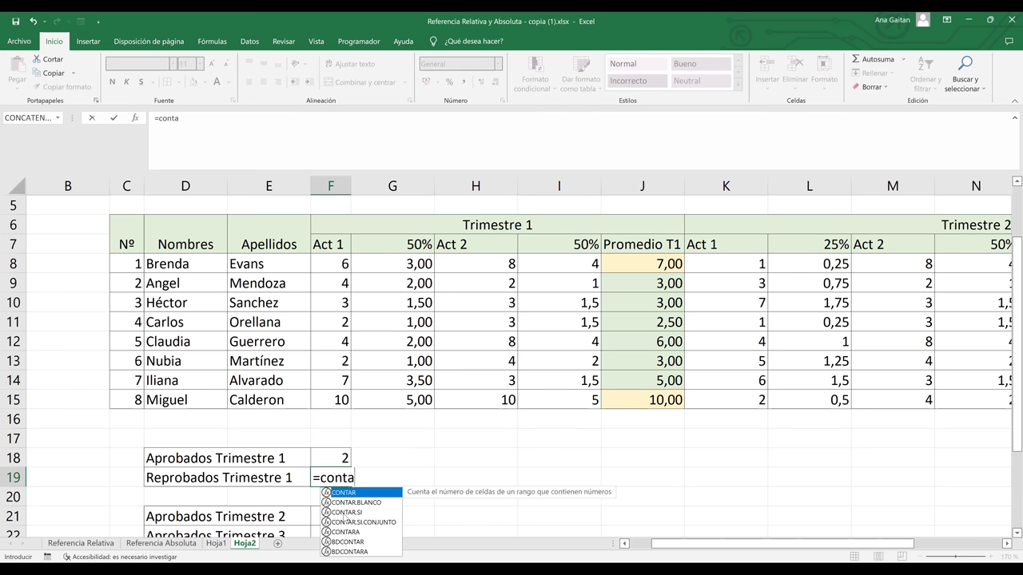
{"action": "double_click", "coordinate": [345, 513]}
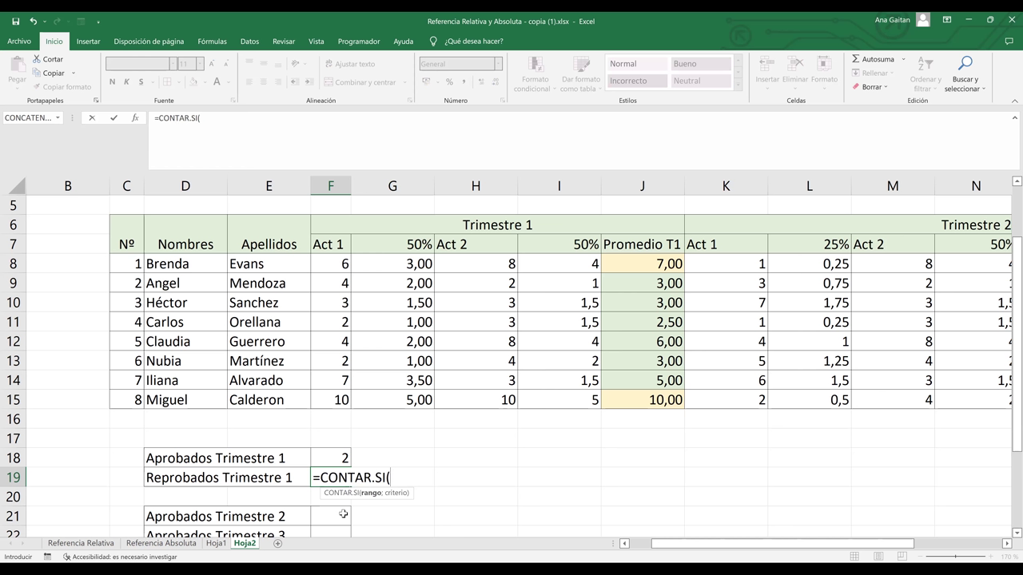
{"action": "type", "text": "j8<"}
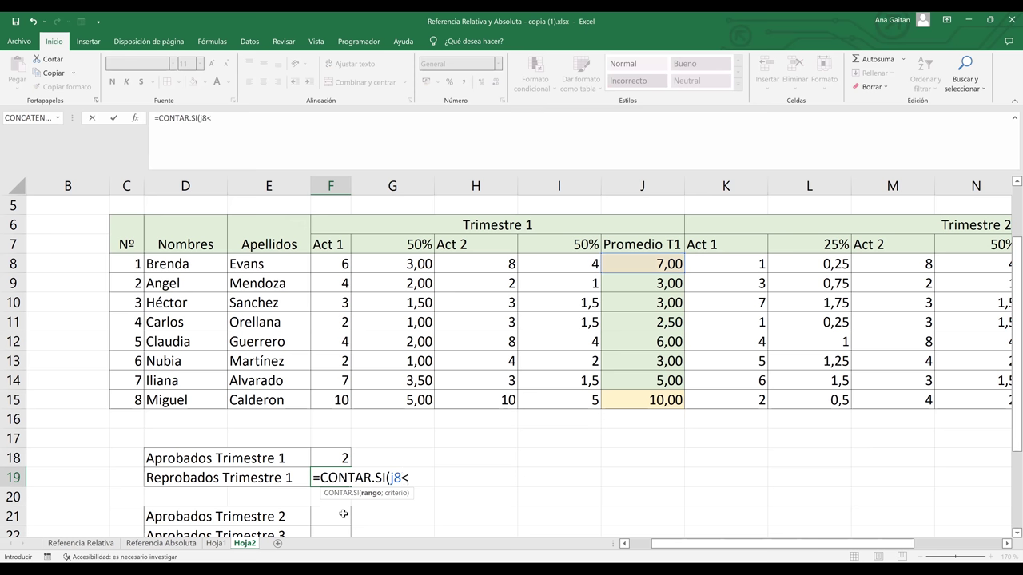
{"action": "key", "text": "BackSpace"}
{"action": "type", "text": ":j"}
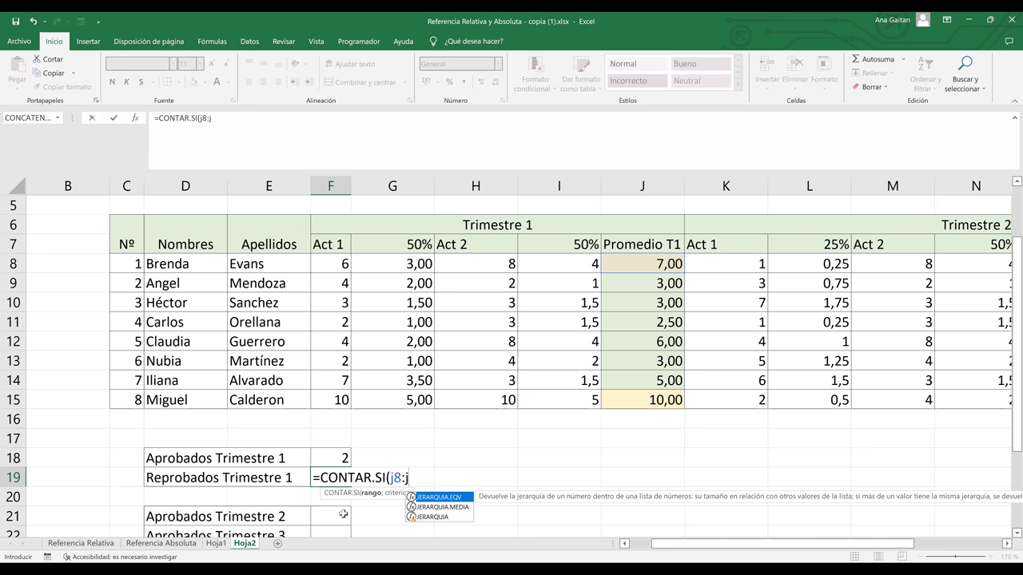
{"action": "type", "text": "15"}
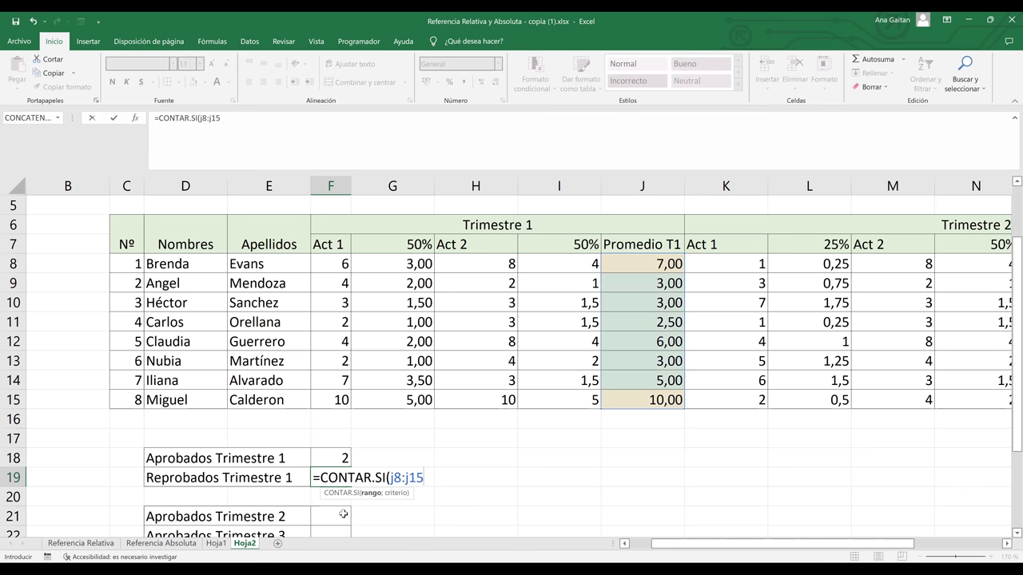
{"action": "type", "text": "<"}
{"action": "key", "text": "BackSpace"}
{"action": "type", "text": ";\"<7@"}
{"action": "key", "text": "BackSpace"}
{"action": "type", "text": "\"("}
{"action": "key", "text": "BackSpace"}
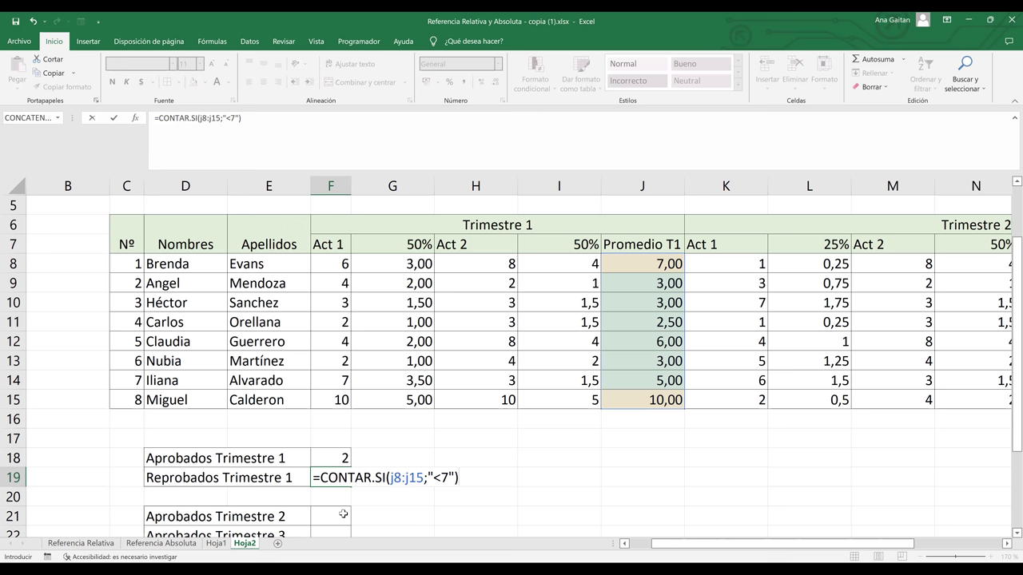
{"action": "key", "text": "Return"}
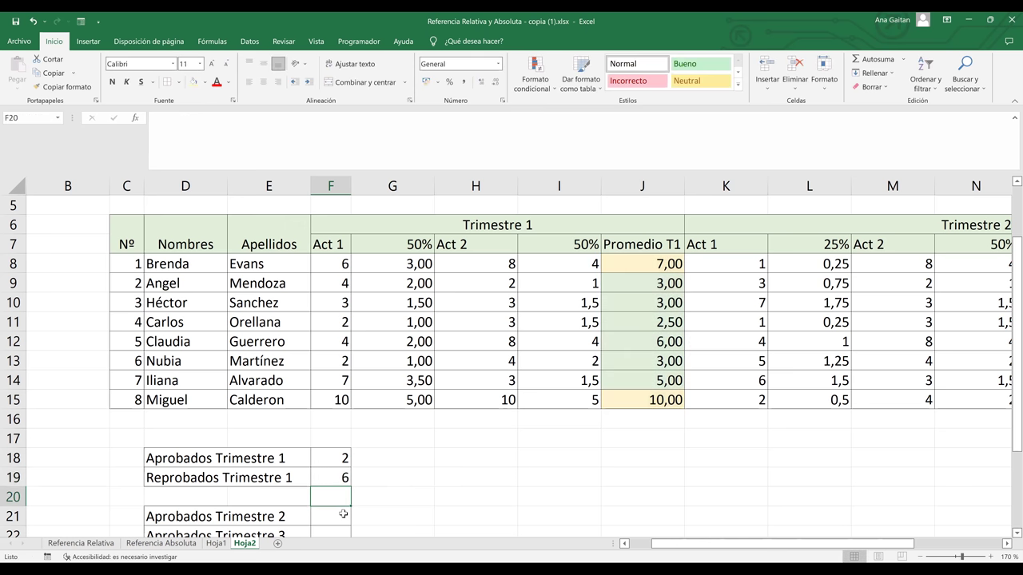
{"action": "left_click", "coordinate": [340, 458]}
{"action": "left_click", "coordinate": [339, 478]}
{"action": "left_click", "coordinate": [339, 462]}
{"action": "left_click", "coordinate": [339, 481]}
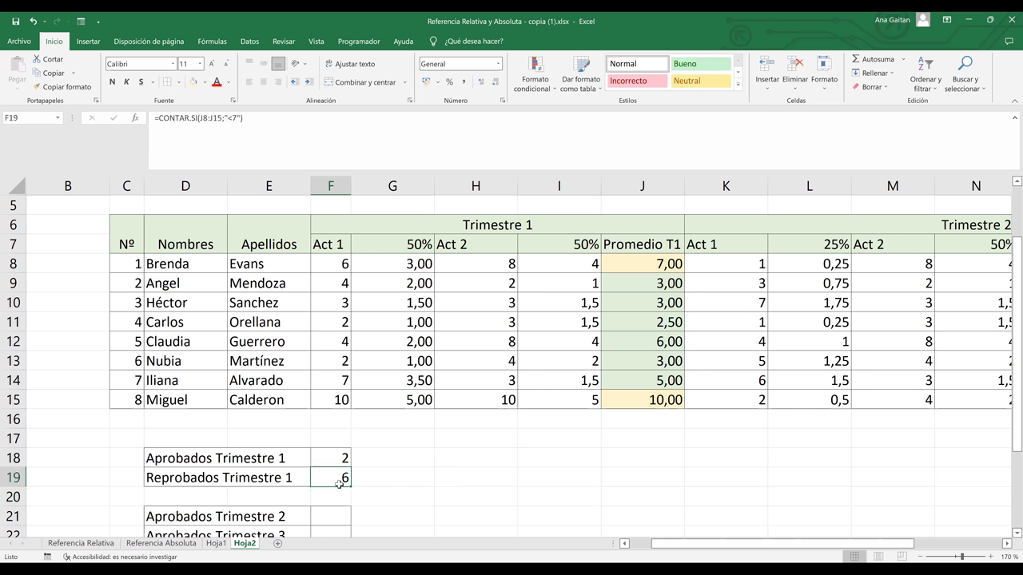
{"action": "left_click_drag", "start_coordinate": [657, 379], "coordinate": [660, 283]}
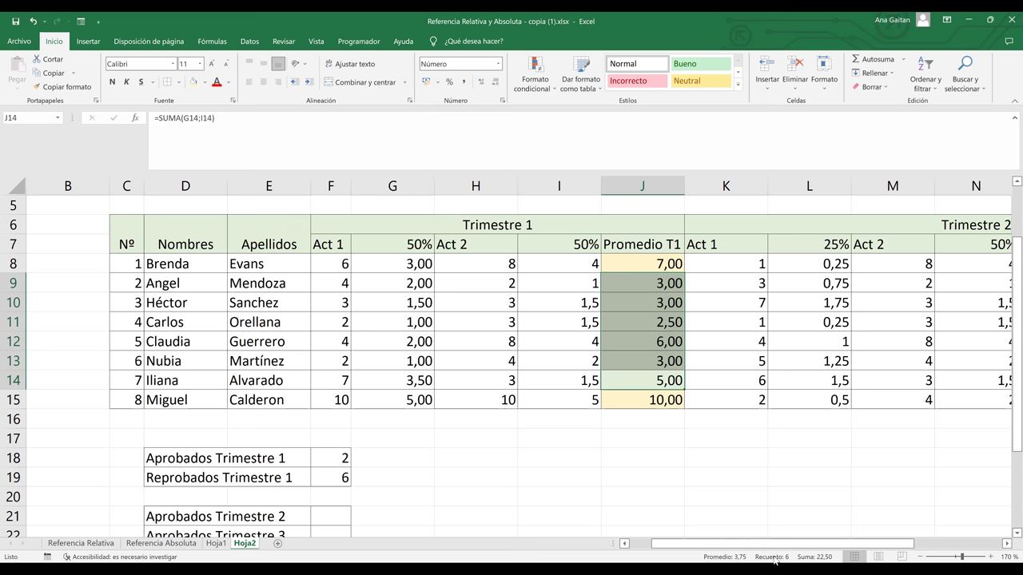
{"action": "left_click", "coordinate": [339, 478]}
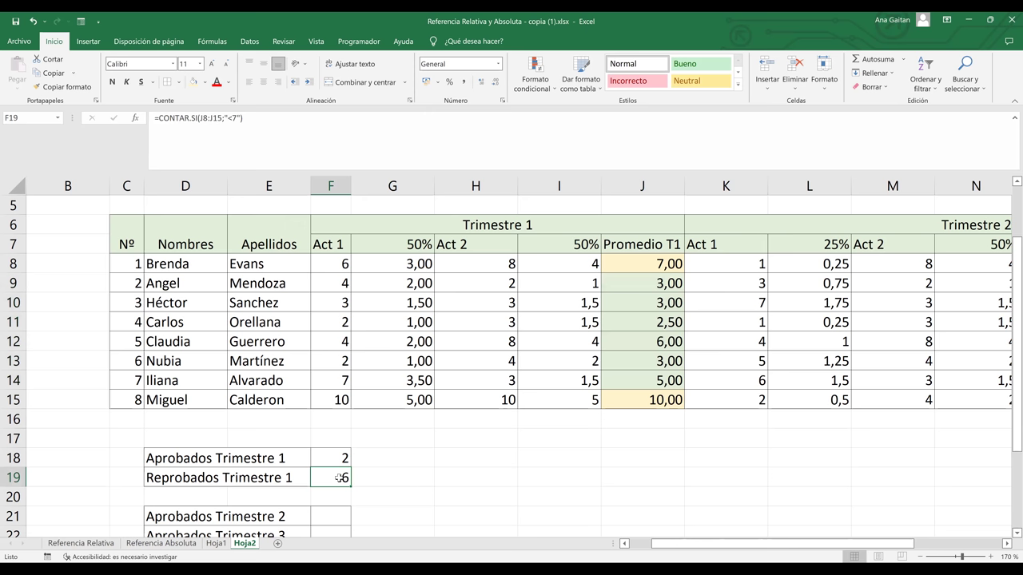
{"action": "left_click", "coordinate": [669, 282]}
{"action": "left_click_drag", "start_coordinate": [660, 328], "coordinate": [650, 373]}
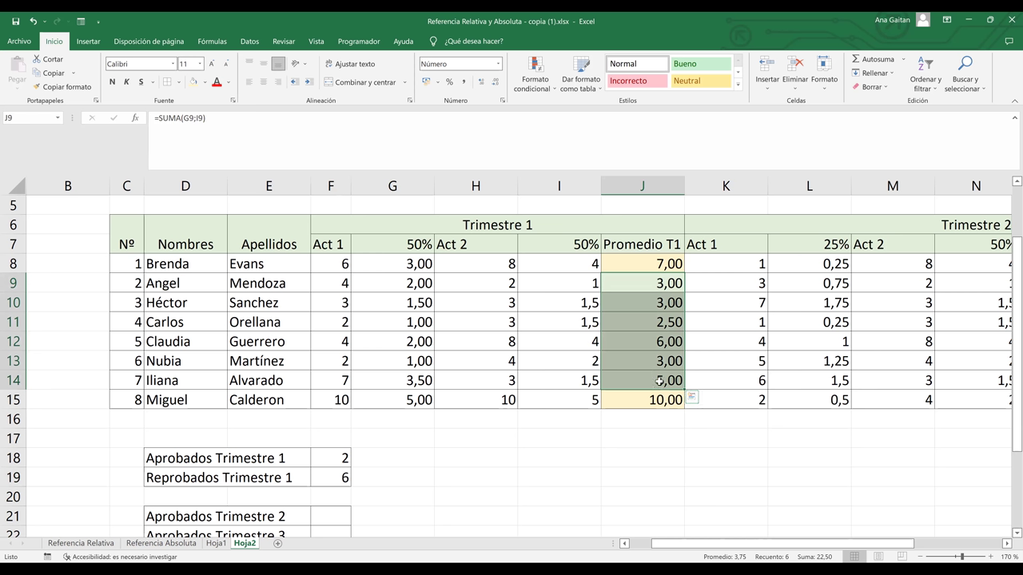
{"action": "left_click", "coordinate": [660, 264]}
{"action": "left_click", "coordinate": [639, 402]}
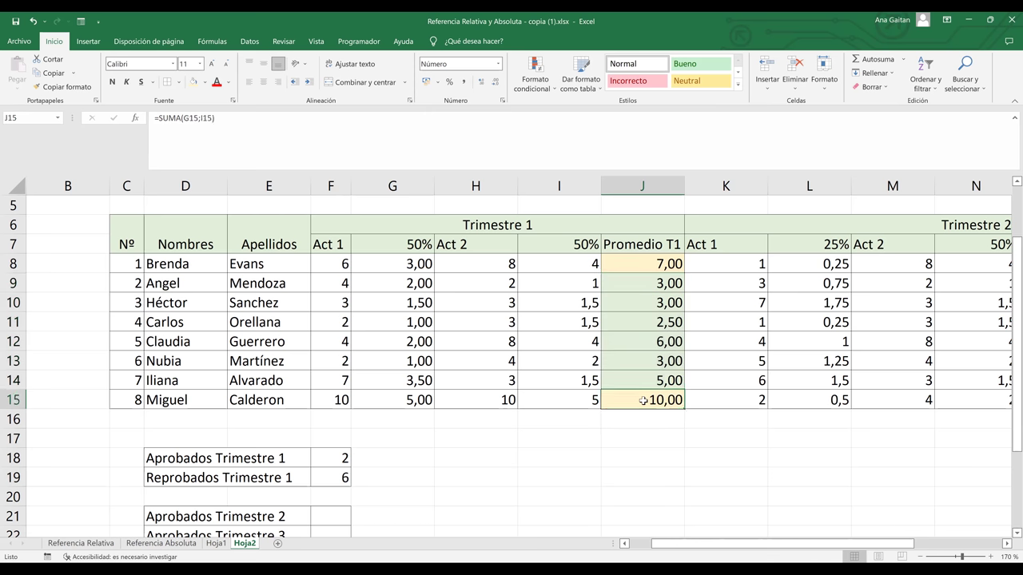
{"action": "left_click", "coordinate": [331, 478]}
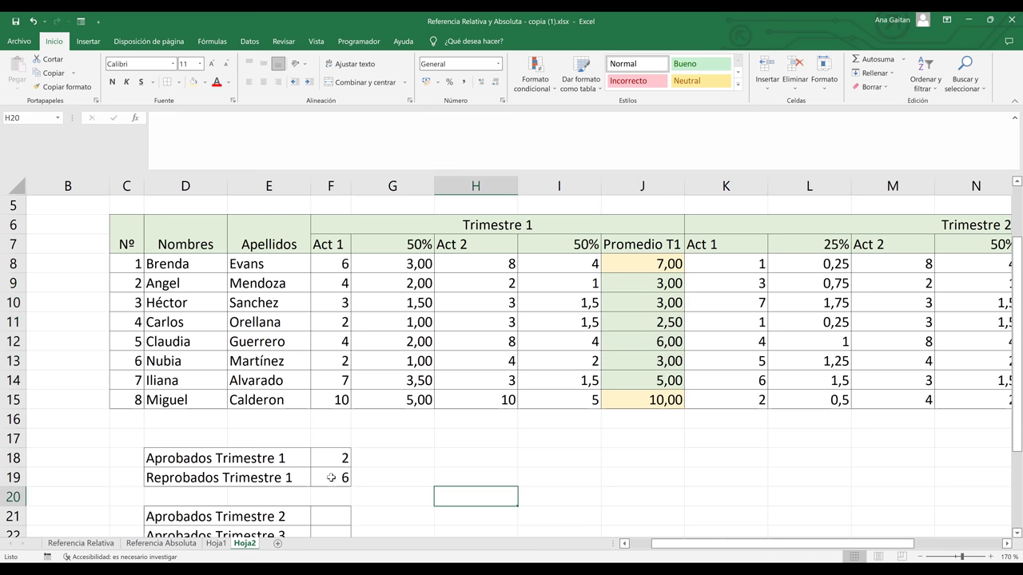
{"action": "left_click", "coordinate": [333, 460]}
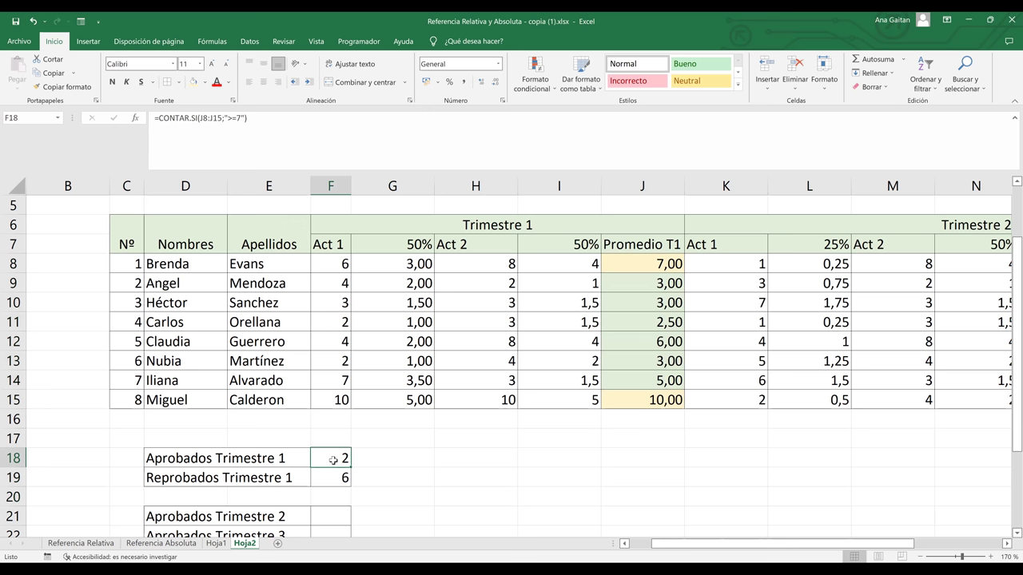
{"action": "left_click", "coordinate": [335, 479]}
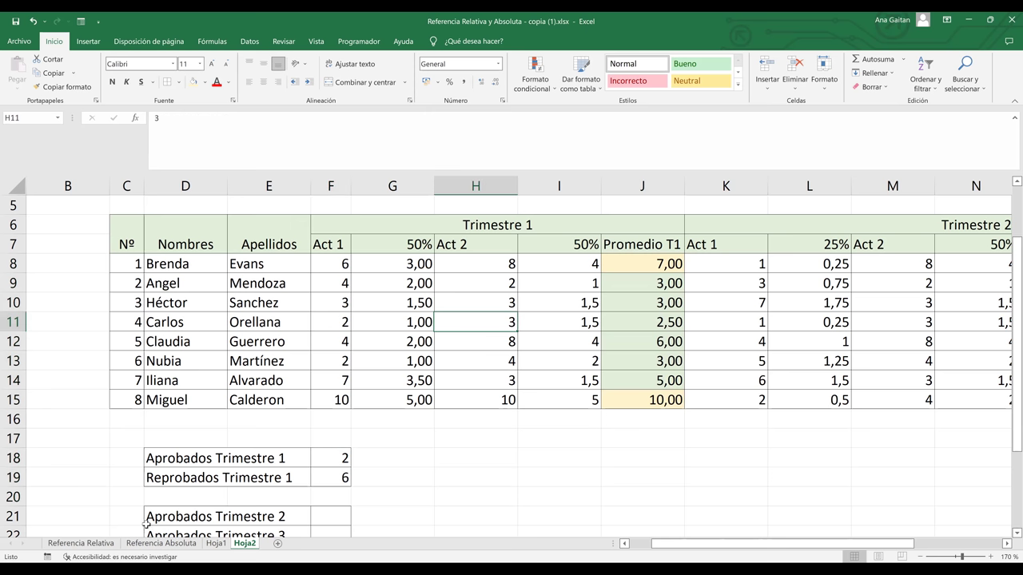
{"action": "left_click", "coordinate": [88, 545]}
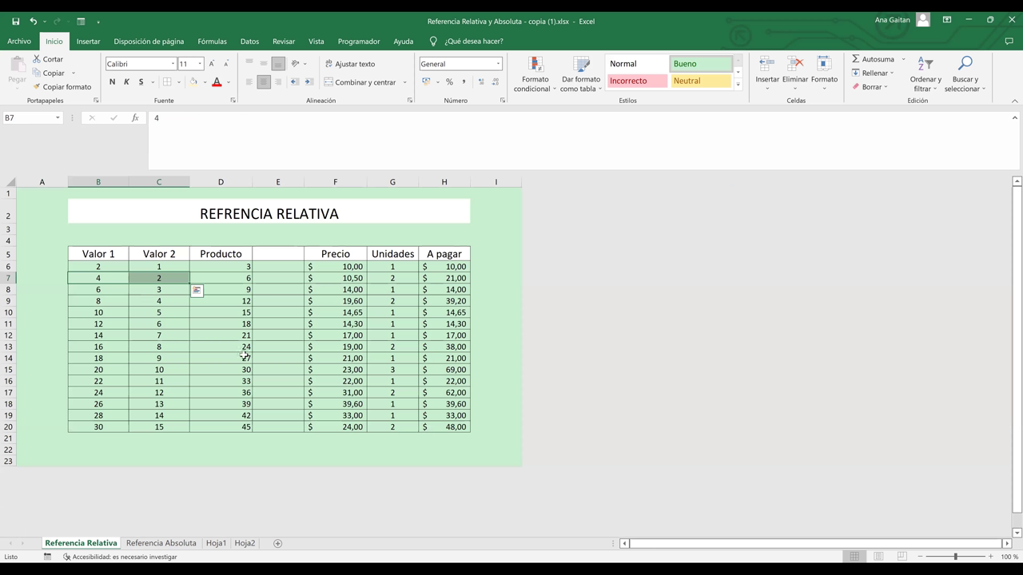
{"action": "left_click", "coordinate": [169, 546]}
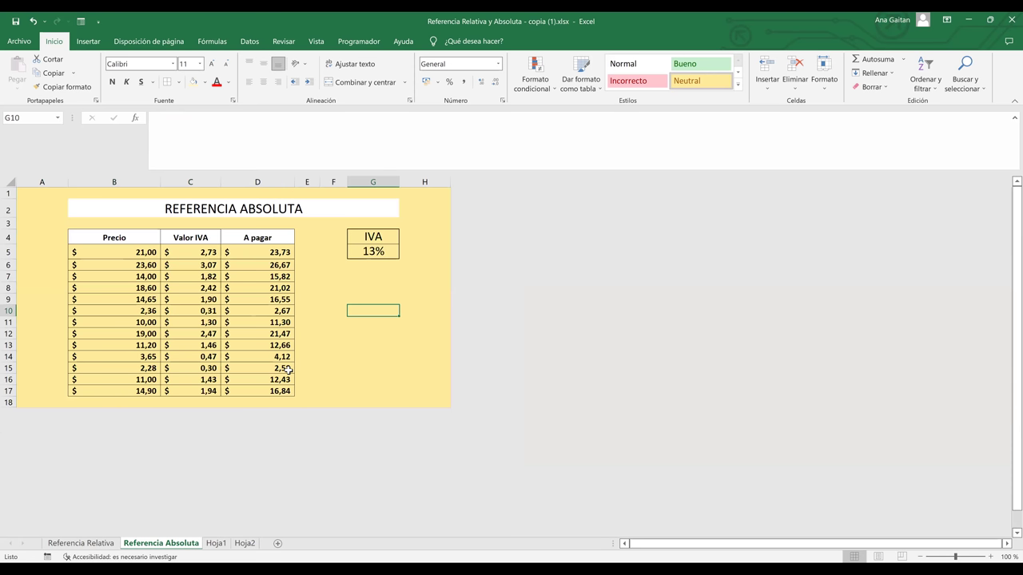
{"action": "left_click", "coordinate": [288, 369]}
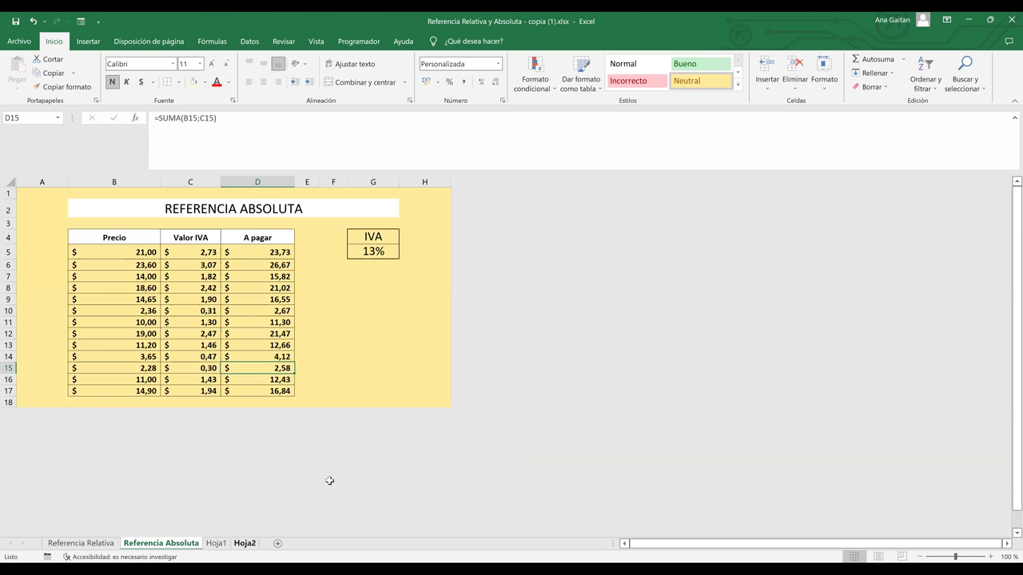
{"action": "key", "text": "ctrl+Page_Down"}
{"action": "key", "text": "ctrl+Page_Down"}
{"action": "left_click", "coordinate": [336, 457]}
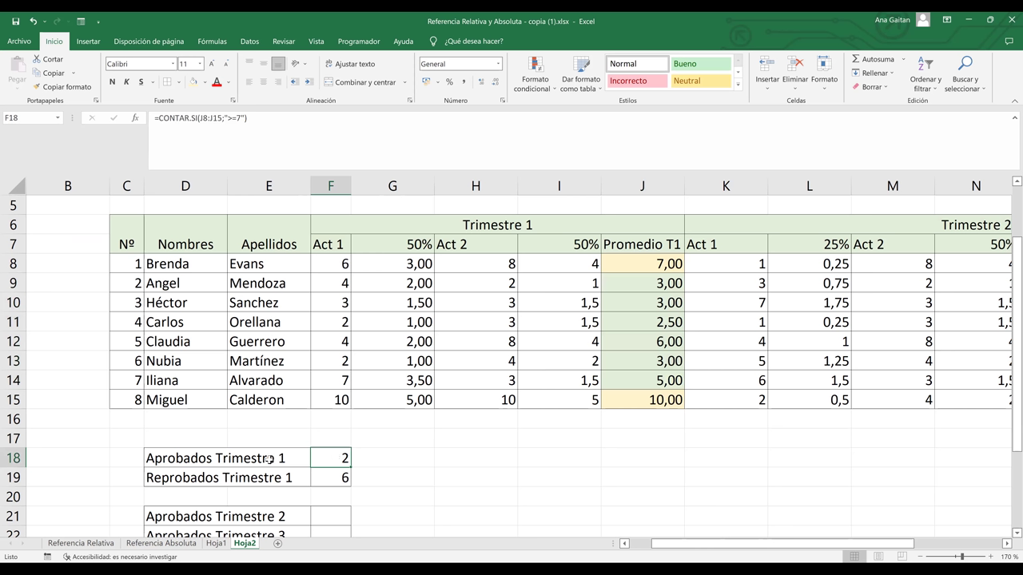
{"action": "left_click", "coordinate": [337, 478]}
{"action": "left_click", "coordinate": [497, 431]}
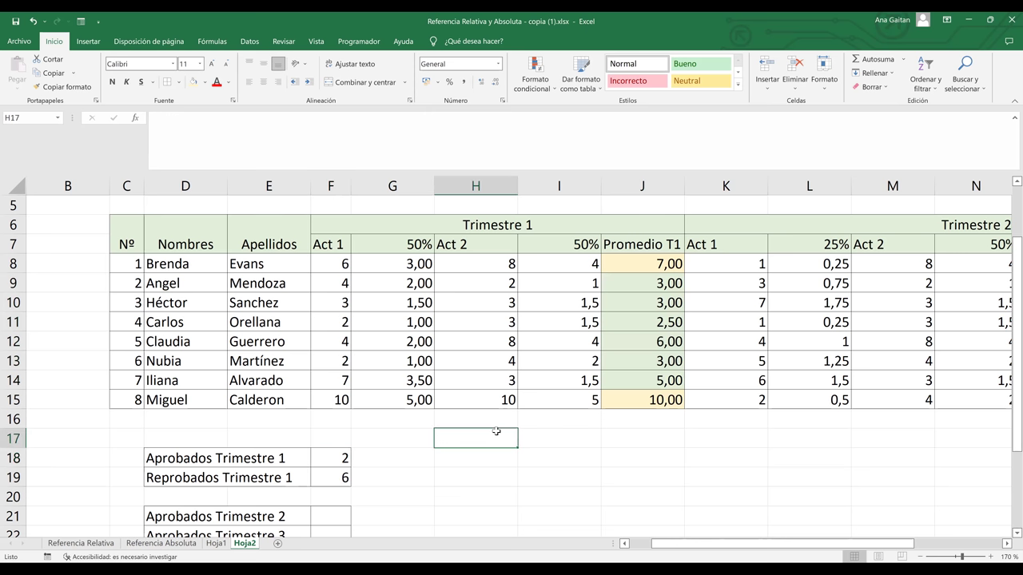
{"action": "left_click", "coordinate": [651, 325]}
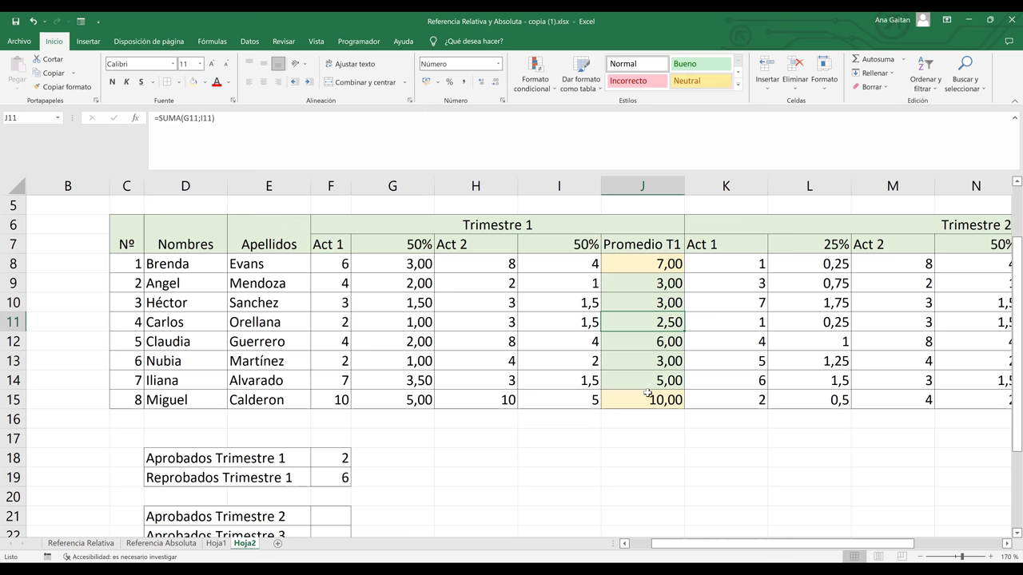
{"action": "left_click", "coordinate": [652, 427]}
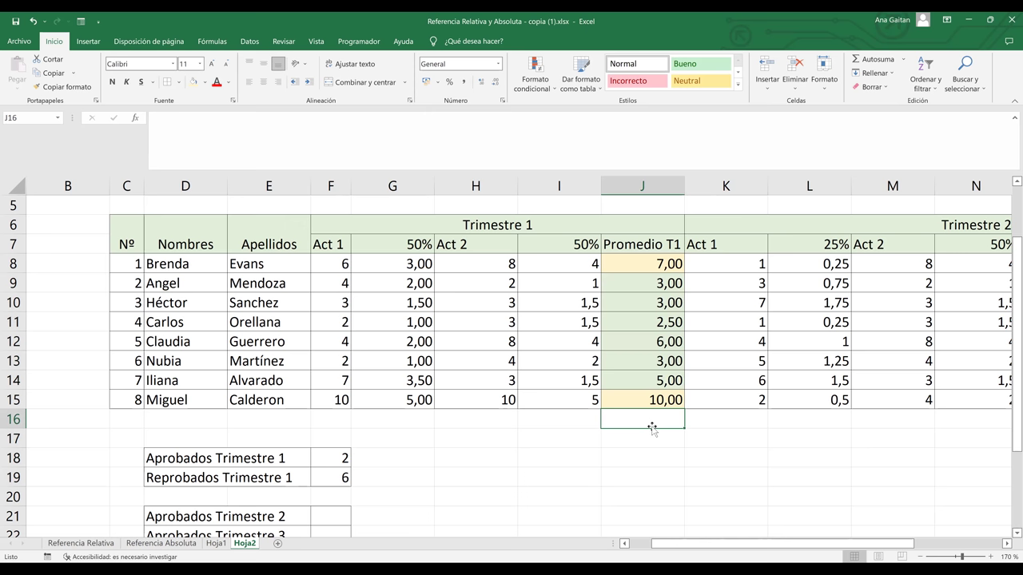
{"action": "left_click", "coordinate": [559, 472]}
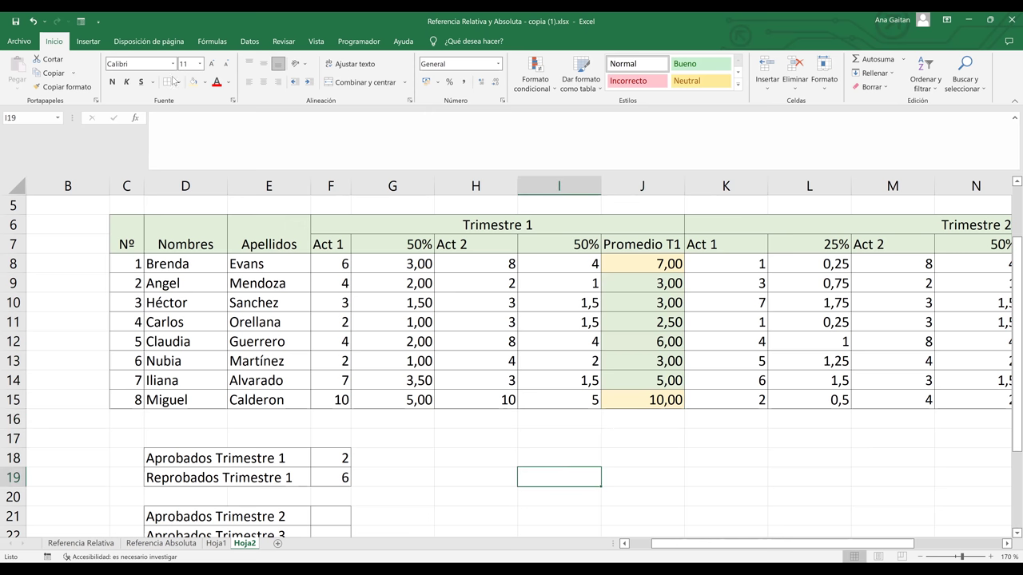